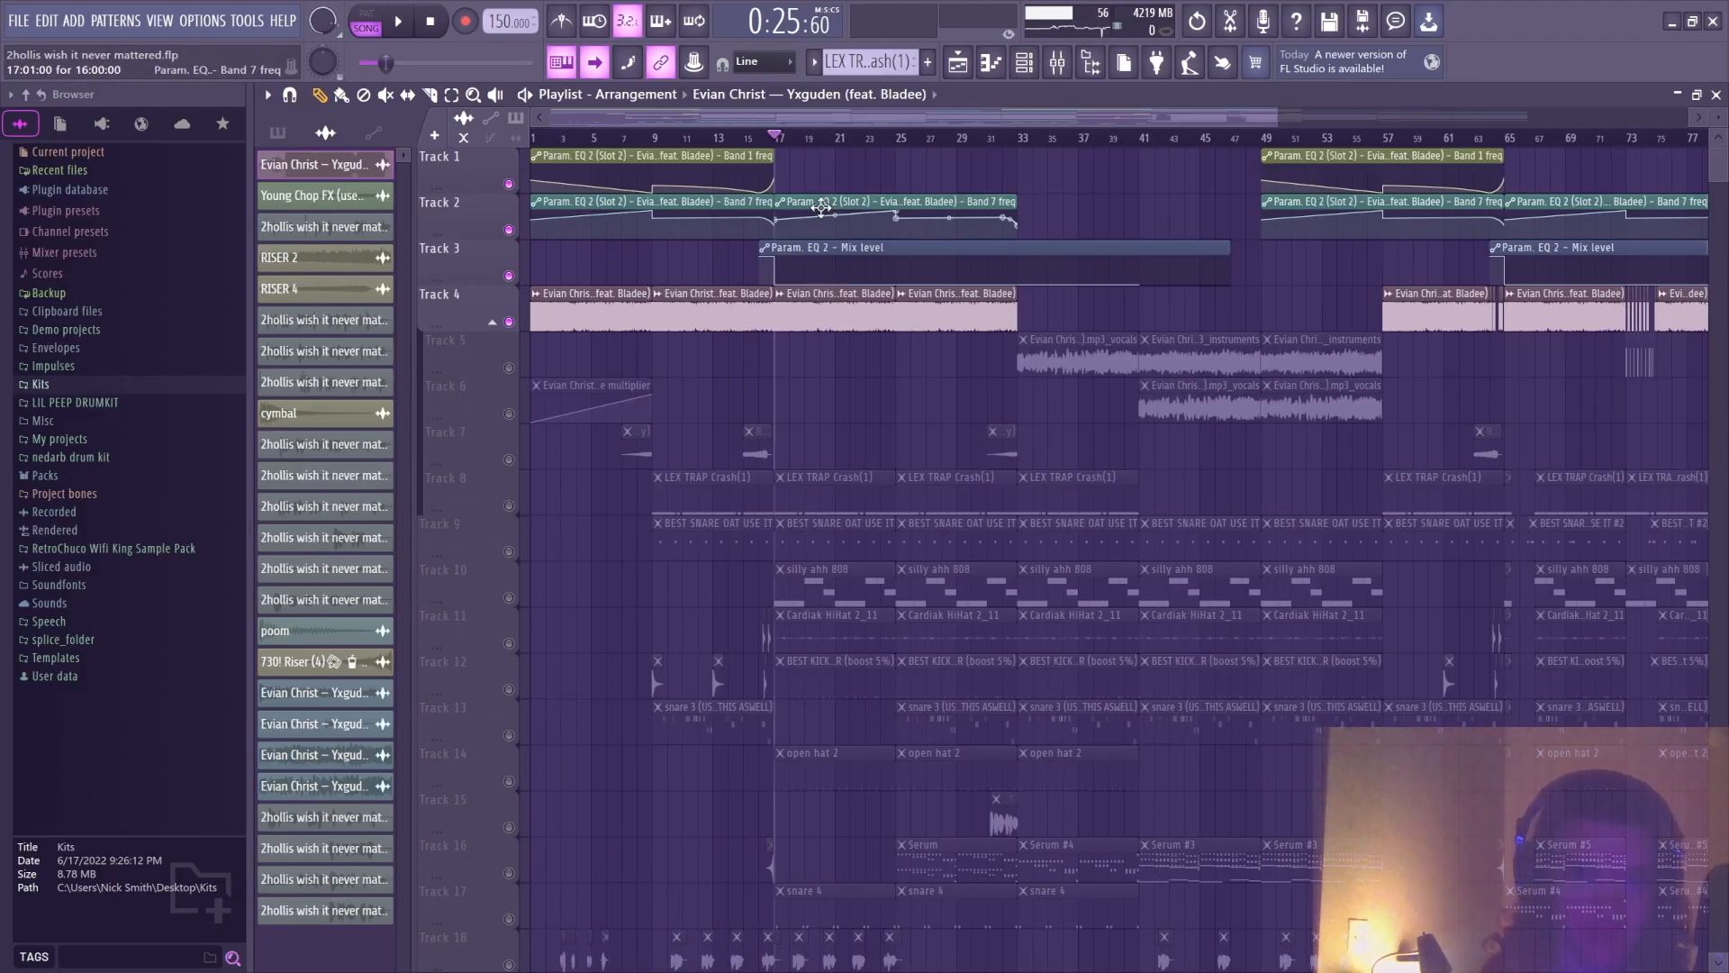
Move the playhead to the start of the arrangement and view the opening sample and automation clips
scroll(804, 141, up, 3)
scroll(804, 142, down, 5)
click(547, 141)
scroll(550, 142, up, 3)
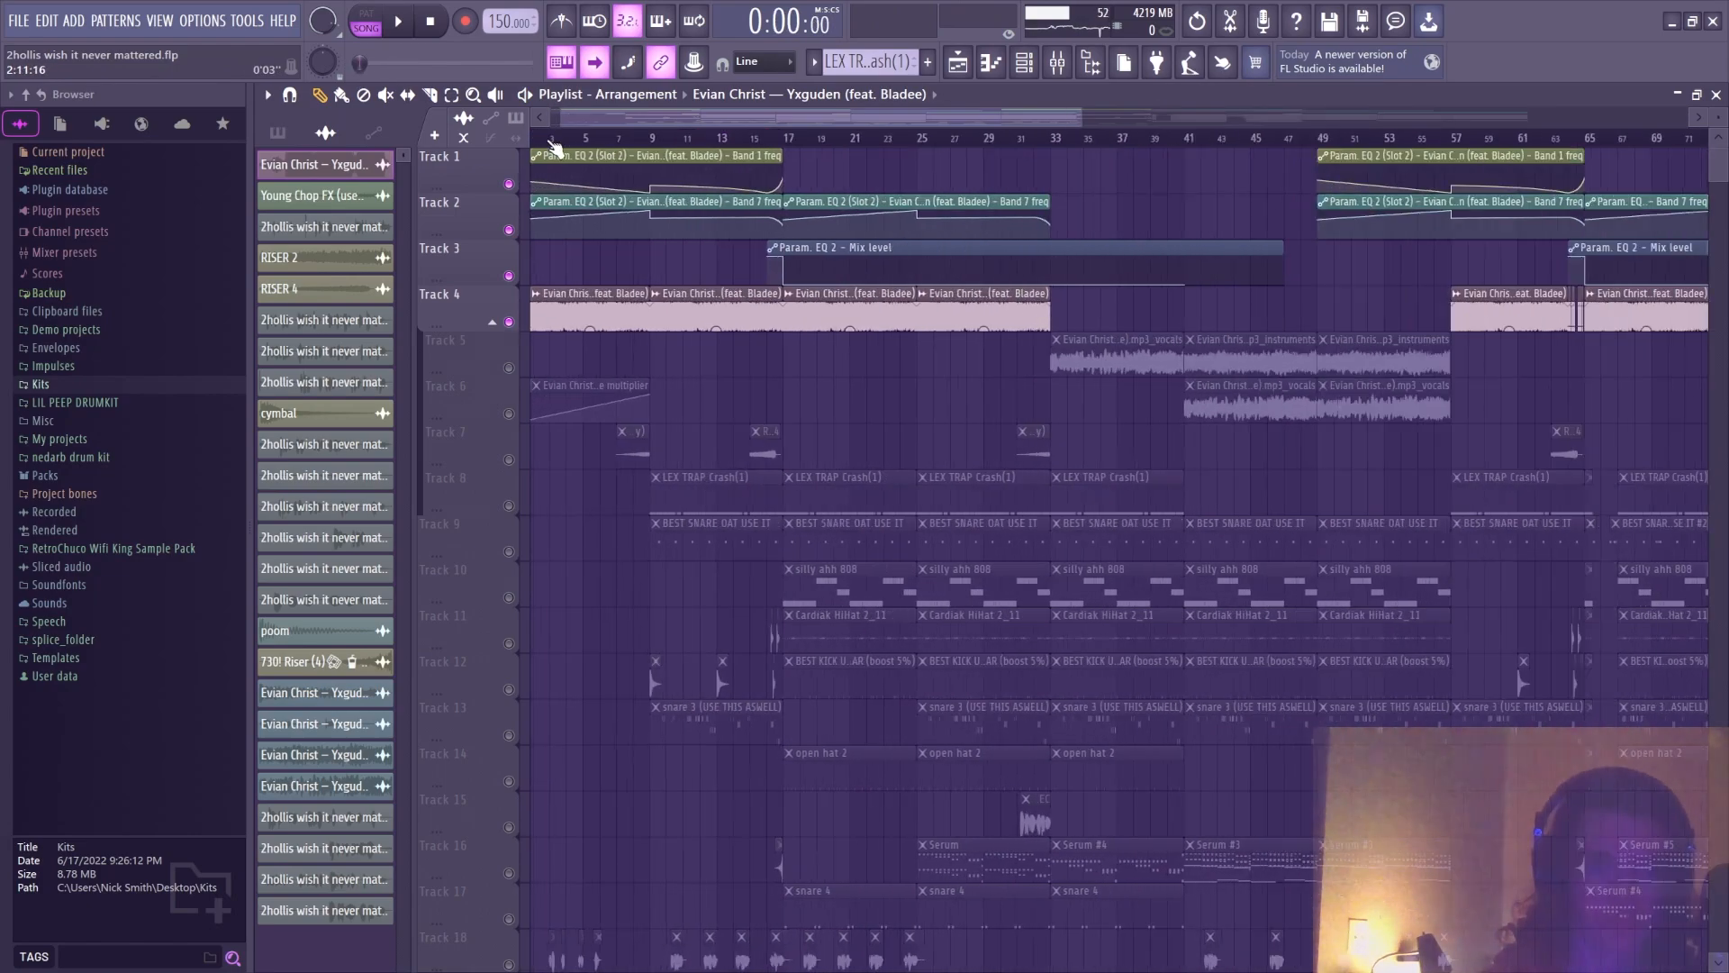
scroll(554, 146, up, 2)
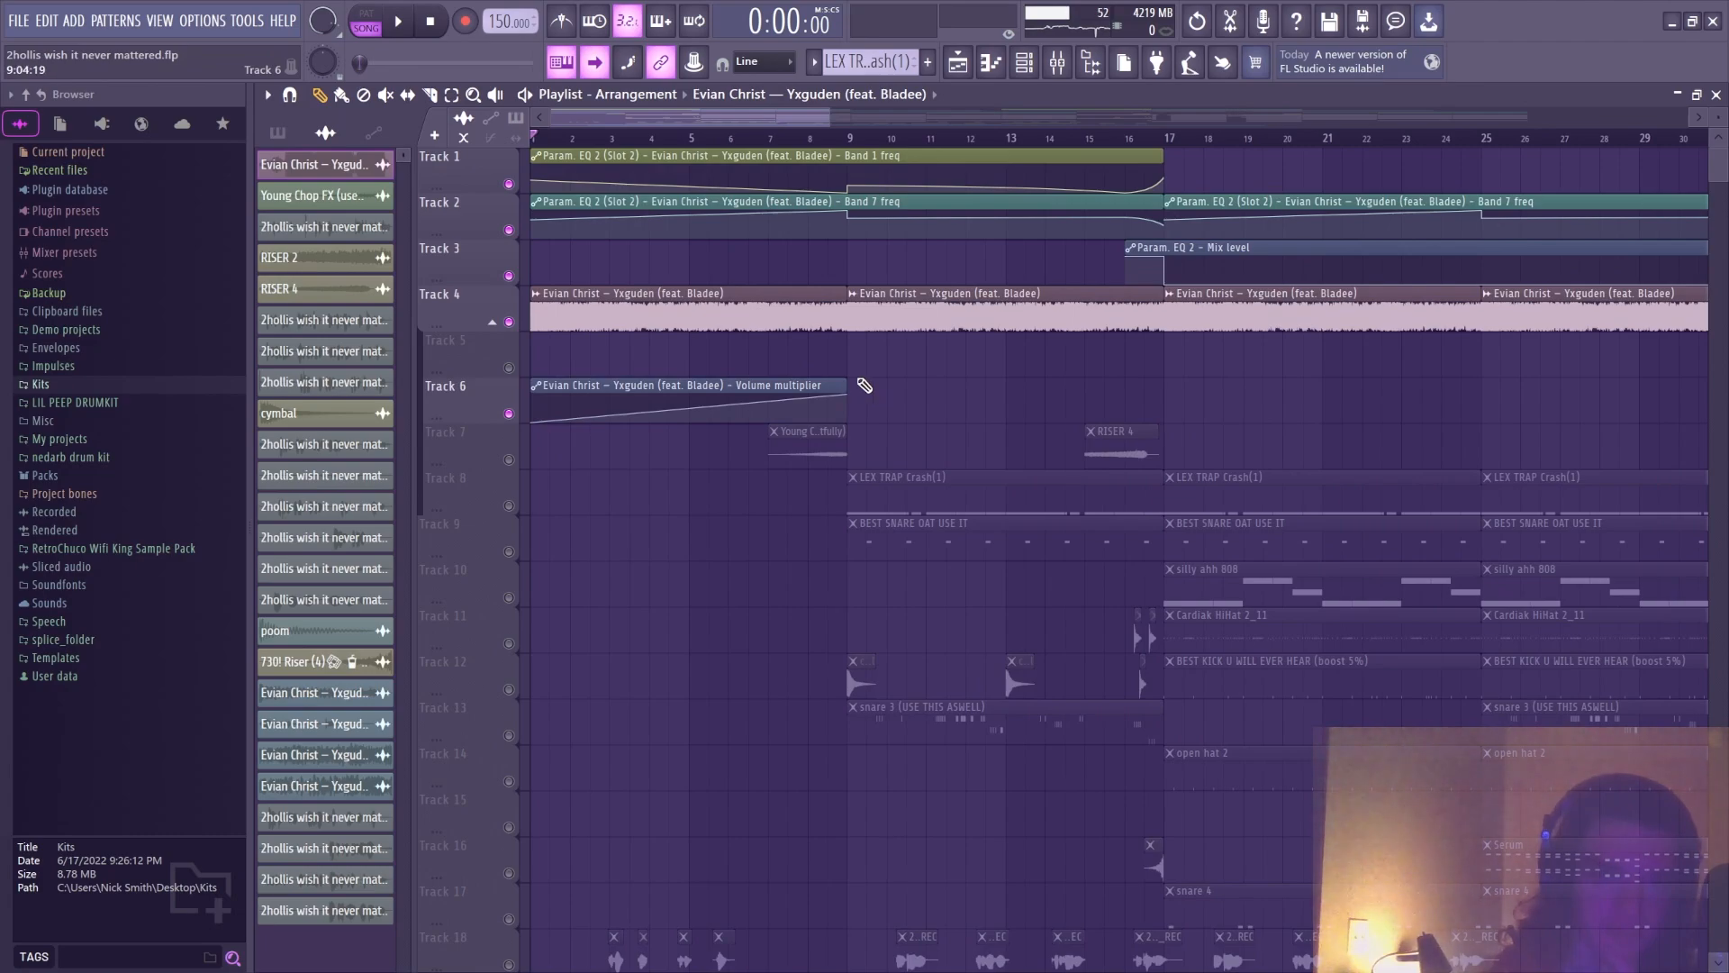
Open the second Fruity parametric EQ 2 on the Evian Christ sample's mixer insert and play its filter automation
click(1054, 63)
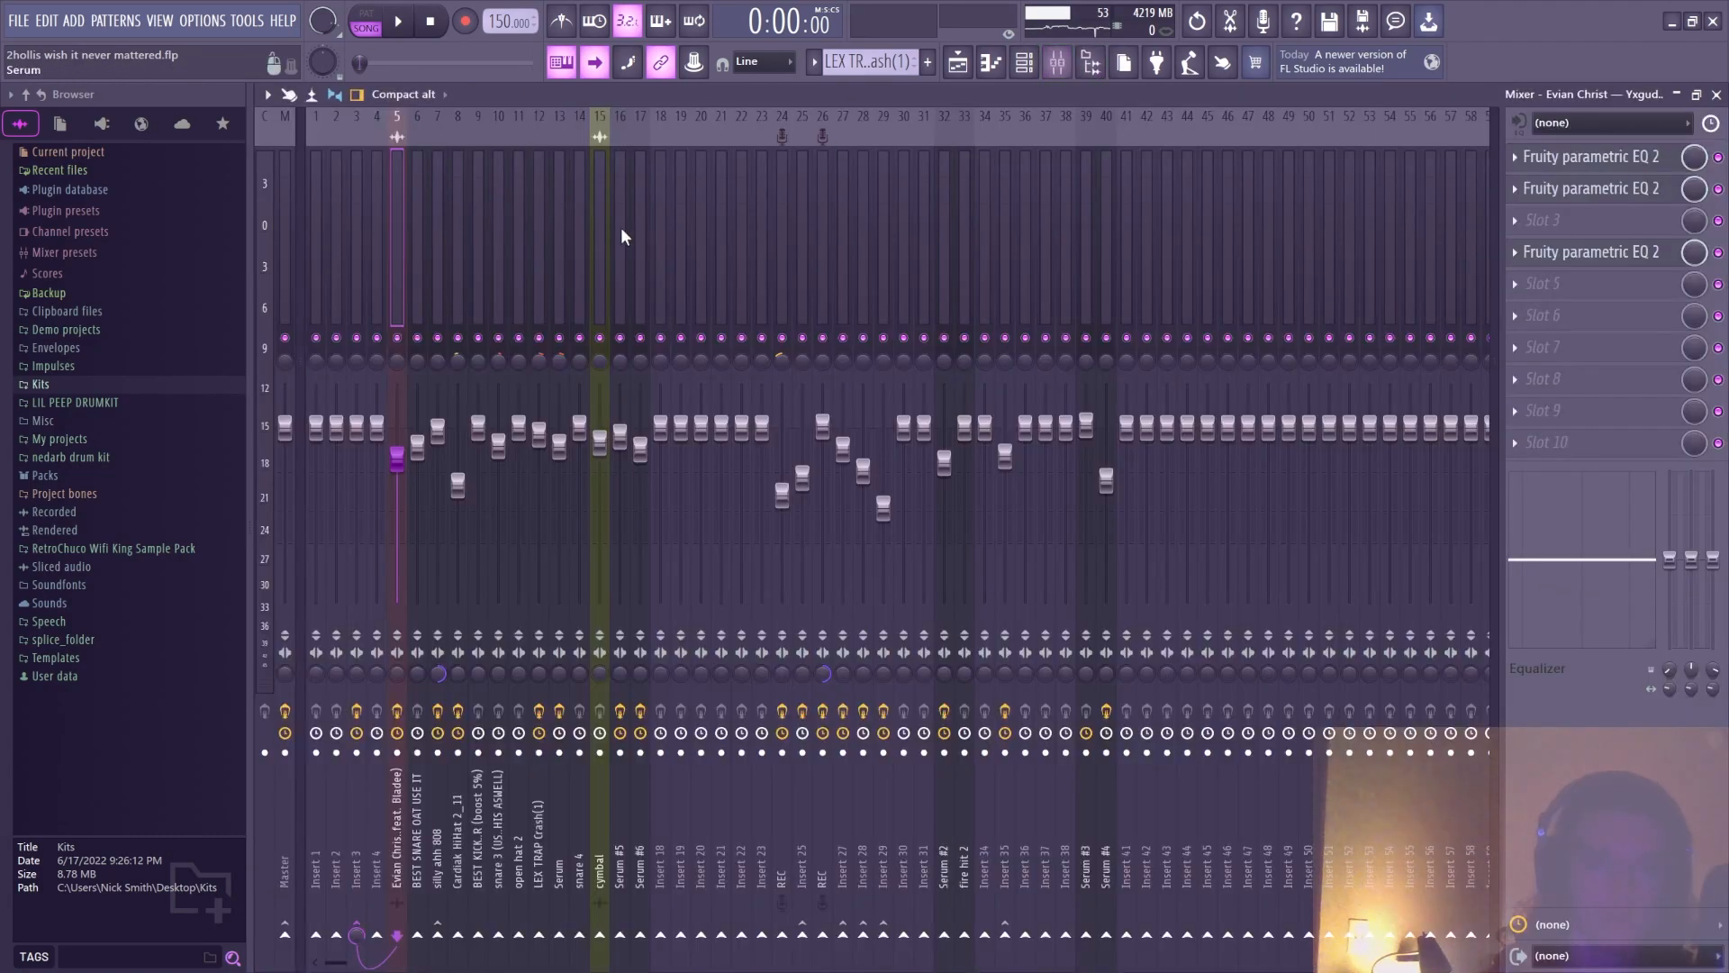
click(1662, 200)
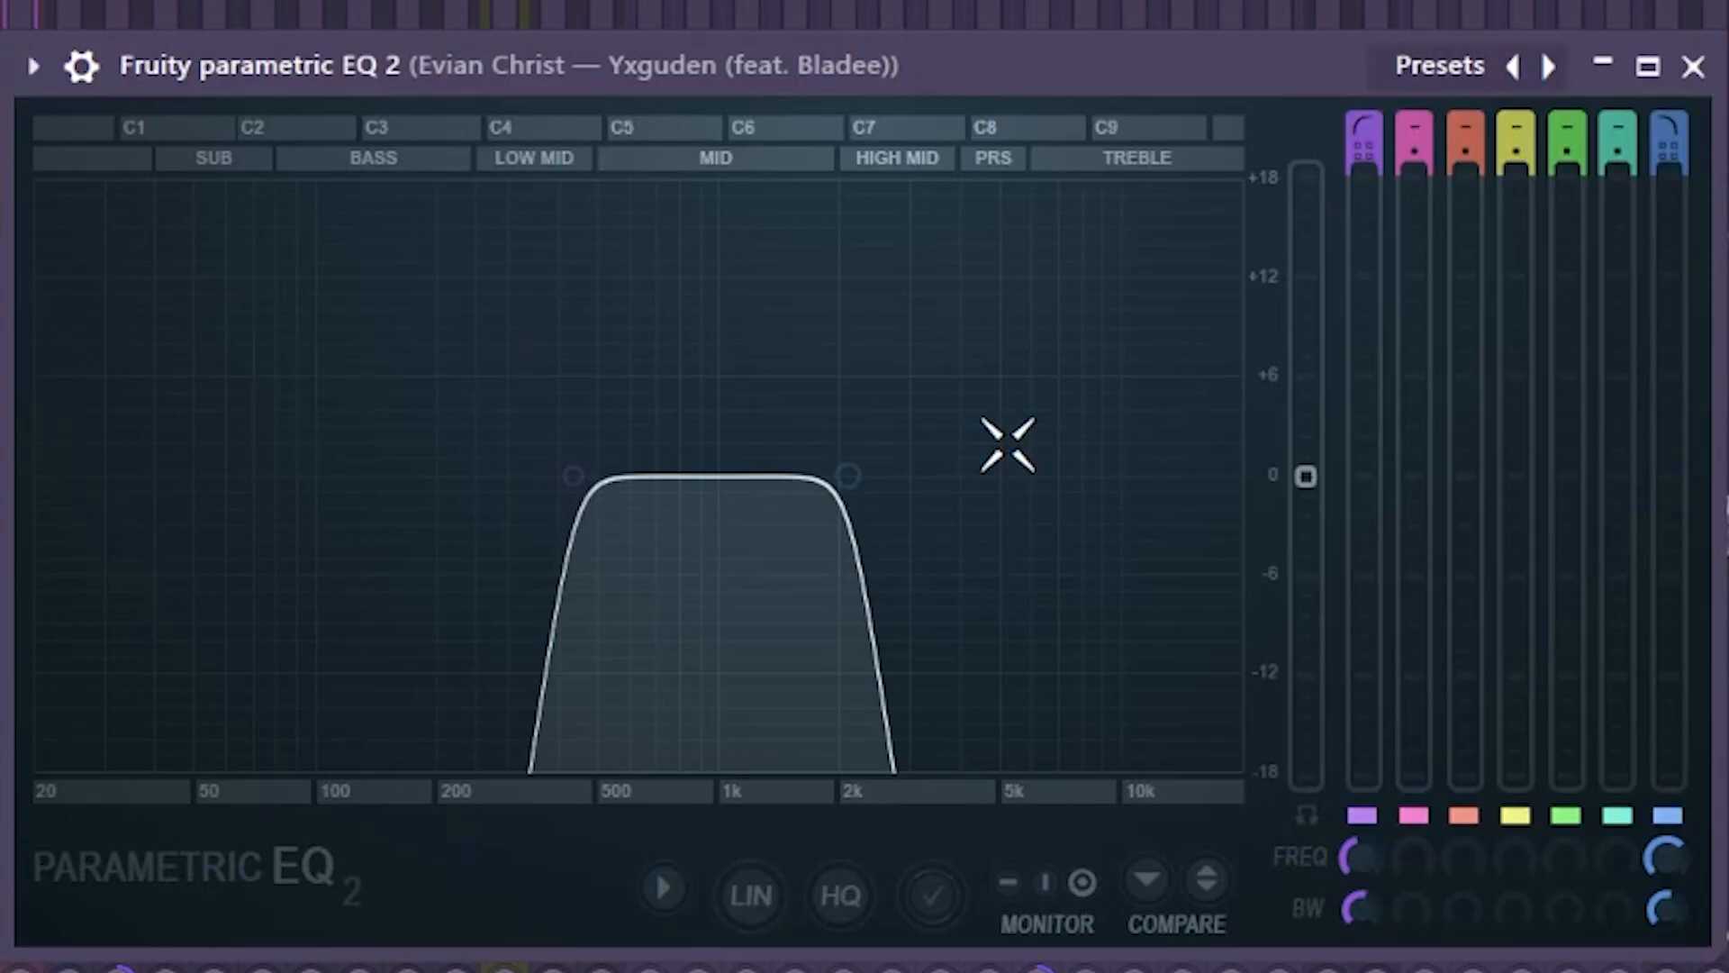
key(space)
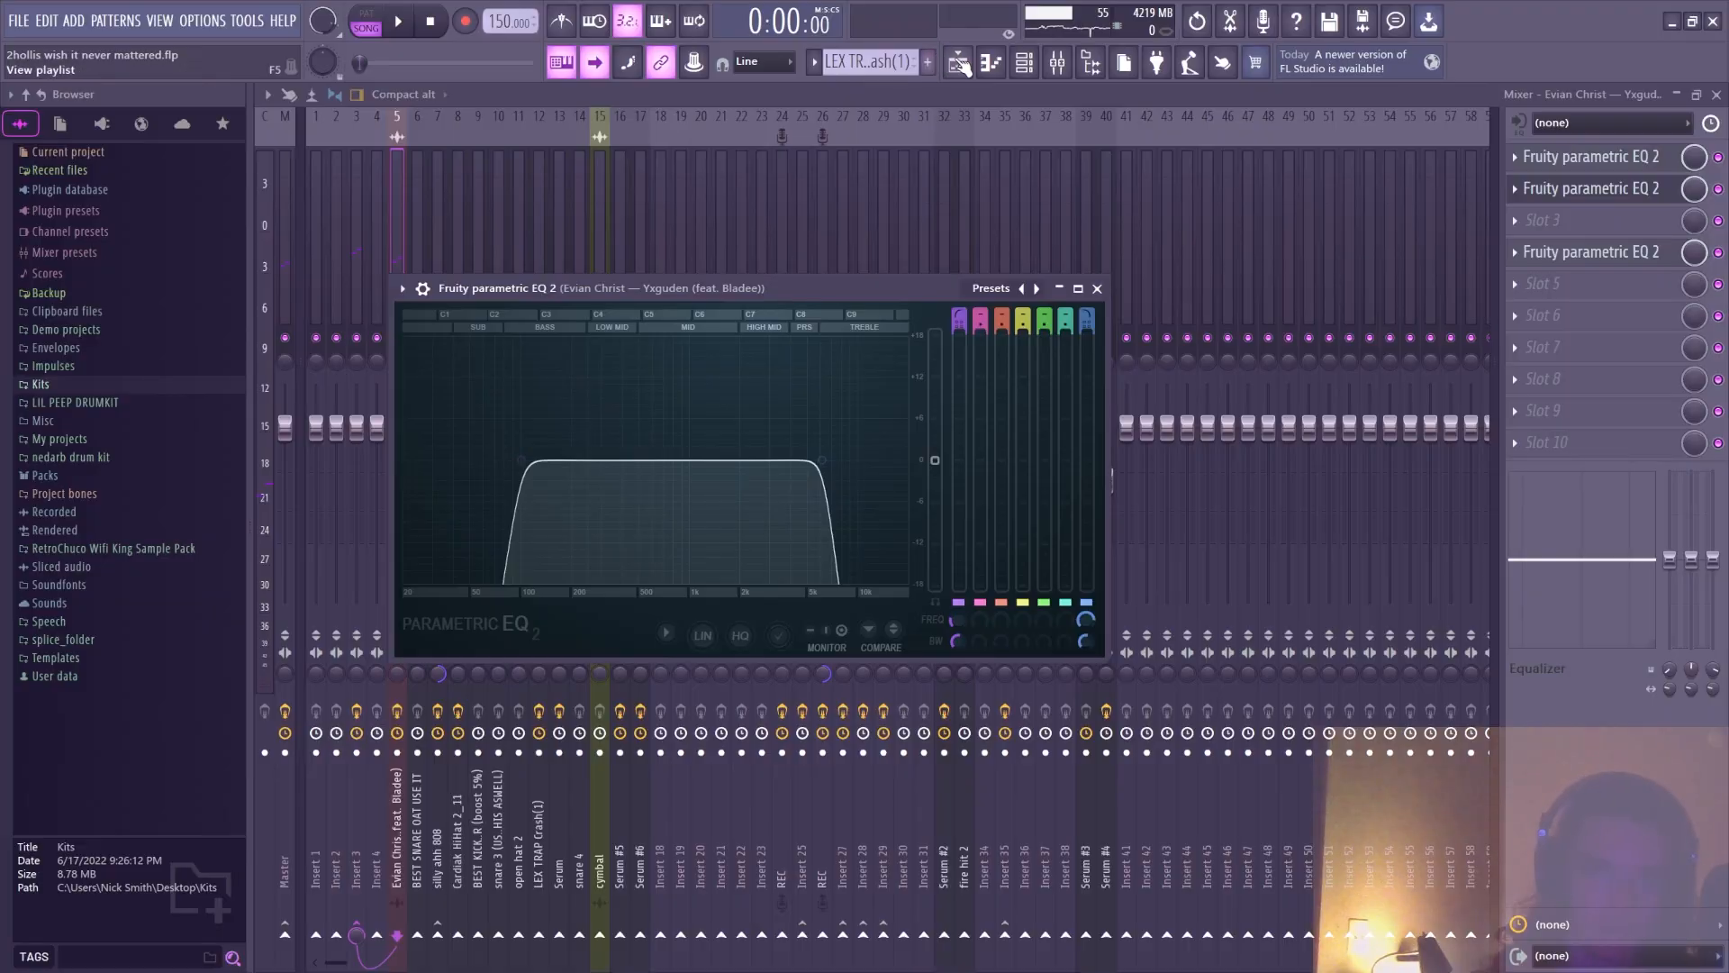
Return to the playlist and activate the drum tracks while muting Tracks 4 to 6
click(957, 62)
scroll(685, 158, down, 3)
click(510, 461)
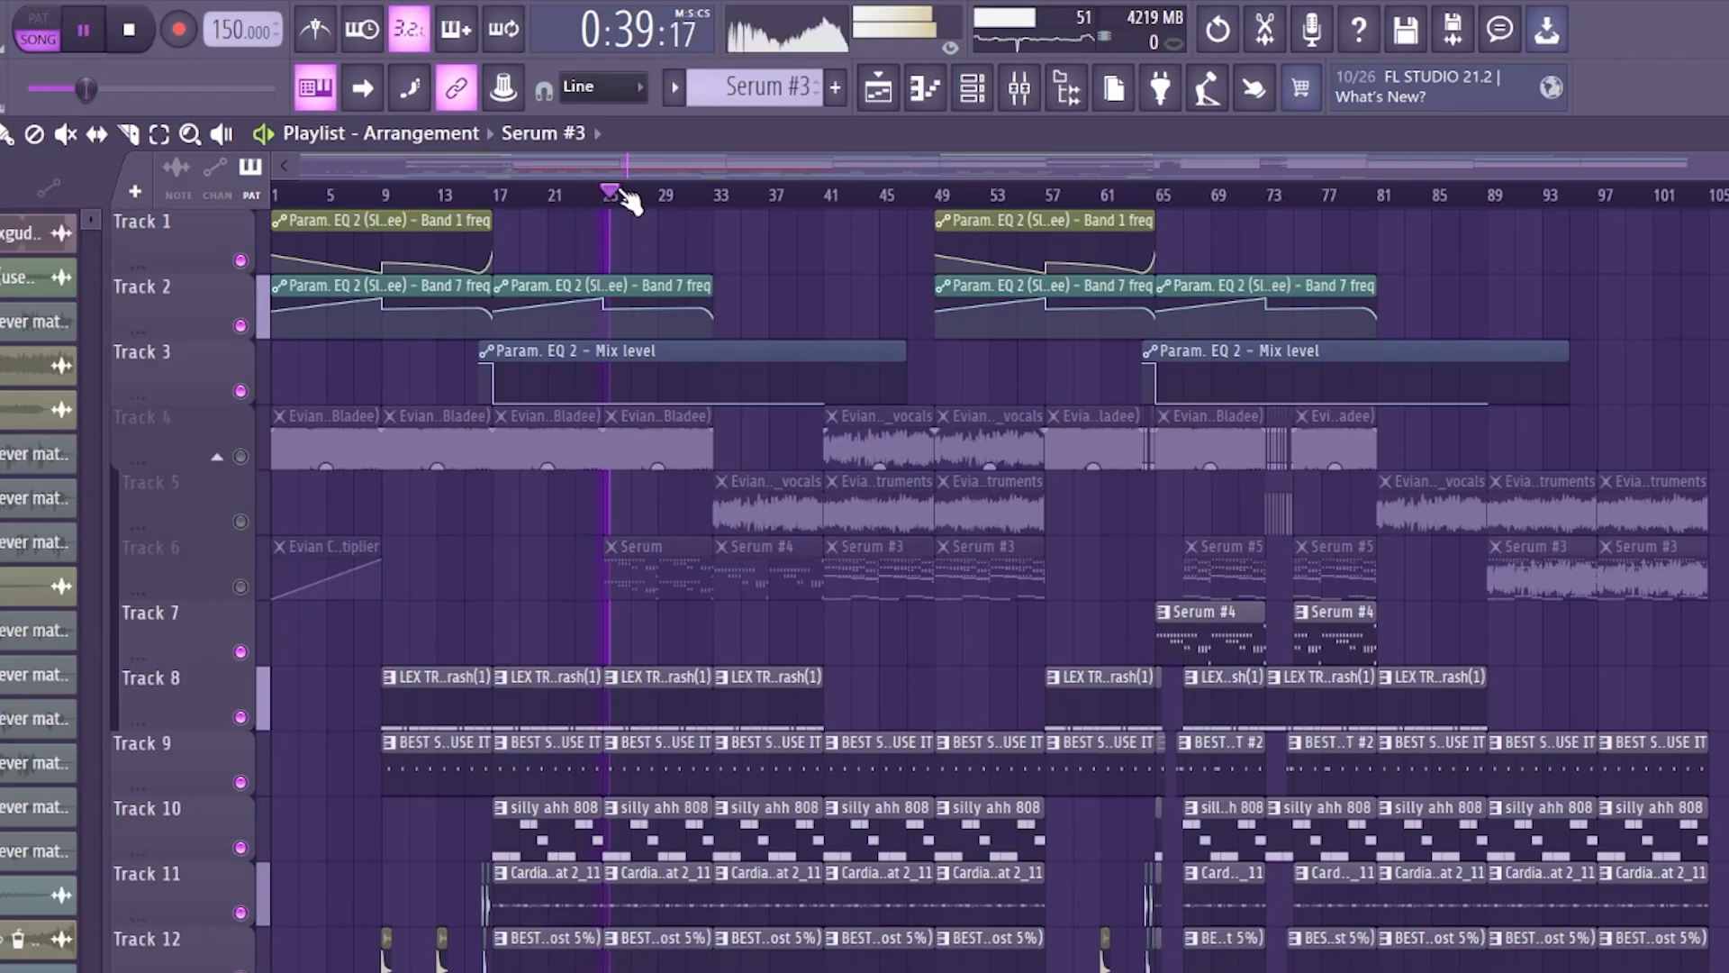
Play the drum patterns on Tracks 8 to 15 from bar 25 and examine their layout in the playlist
scroll(879, 518, down, 4)
scroll(756, 649, down, 1)
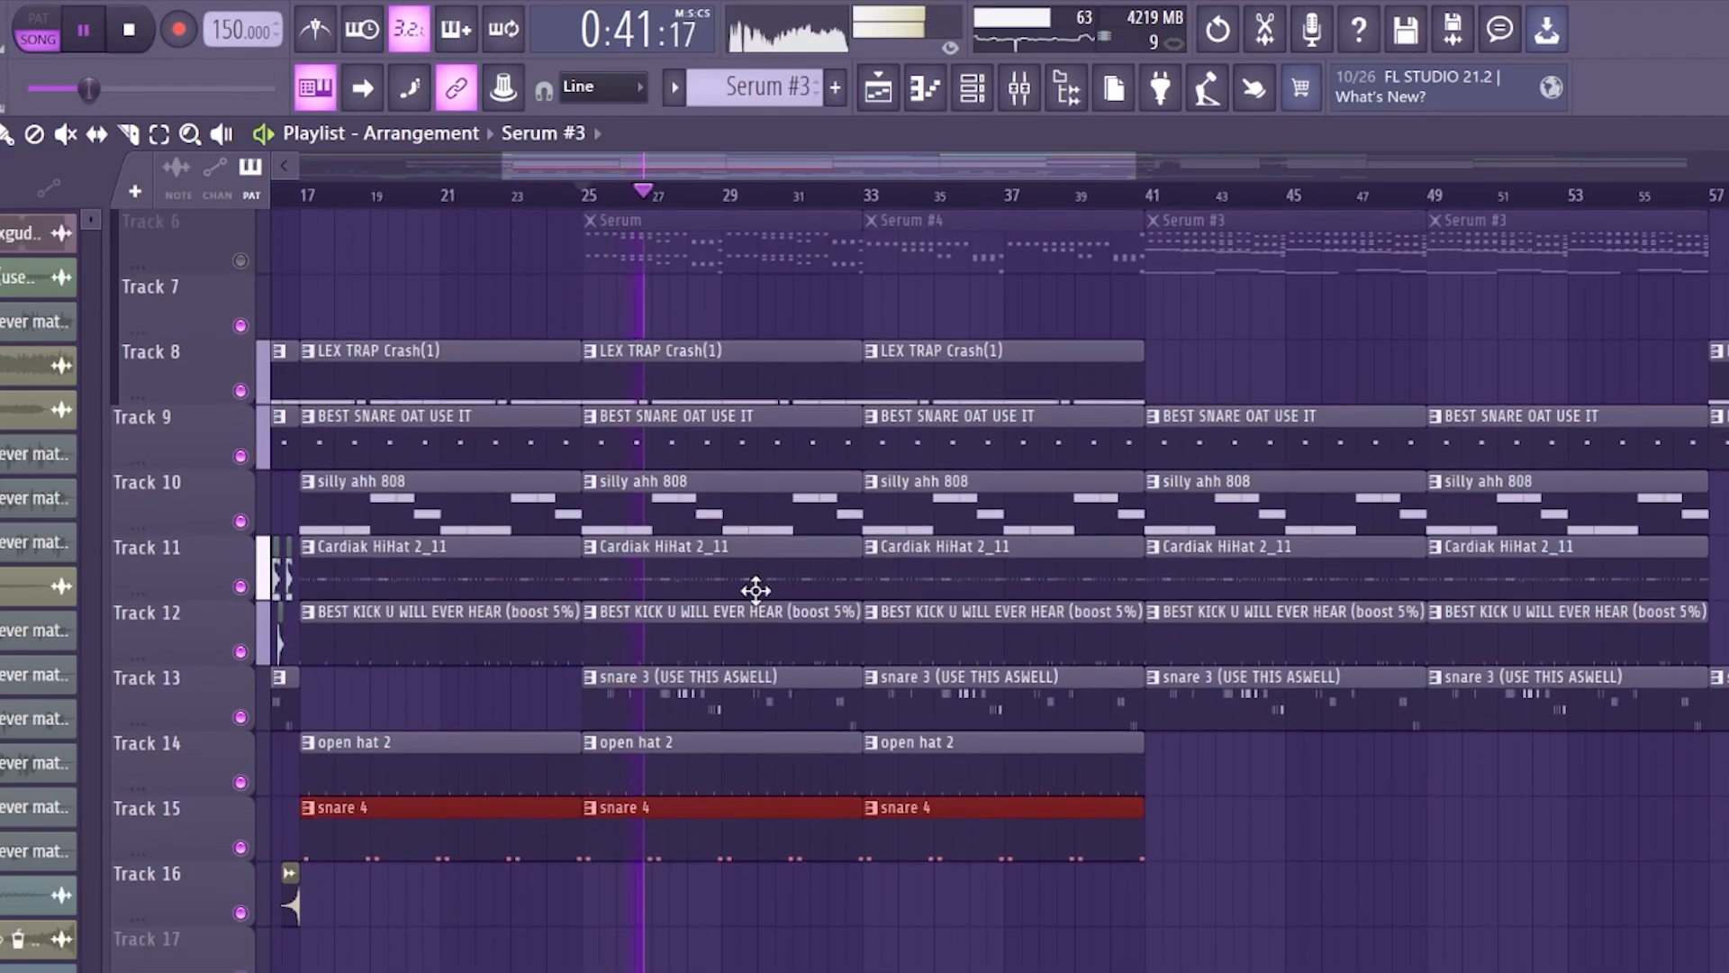
scroll(693, 195, up, 2)
drag(712, 169, 764, 173)
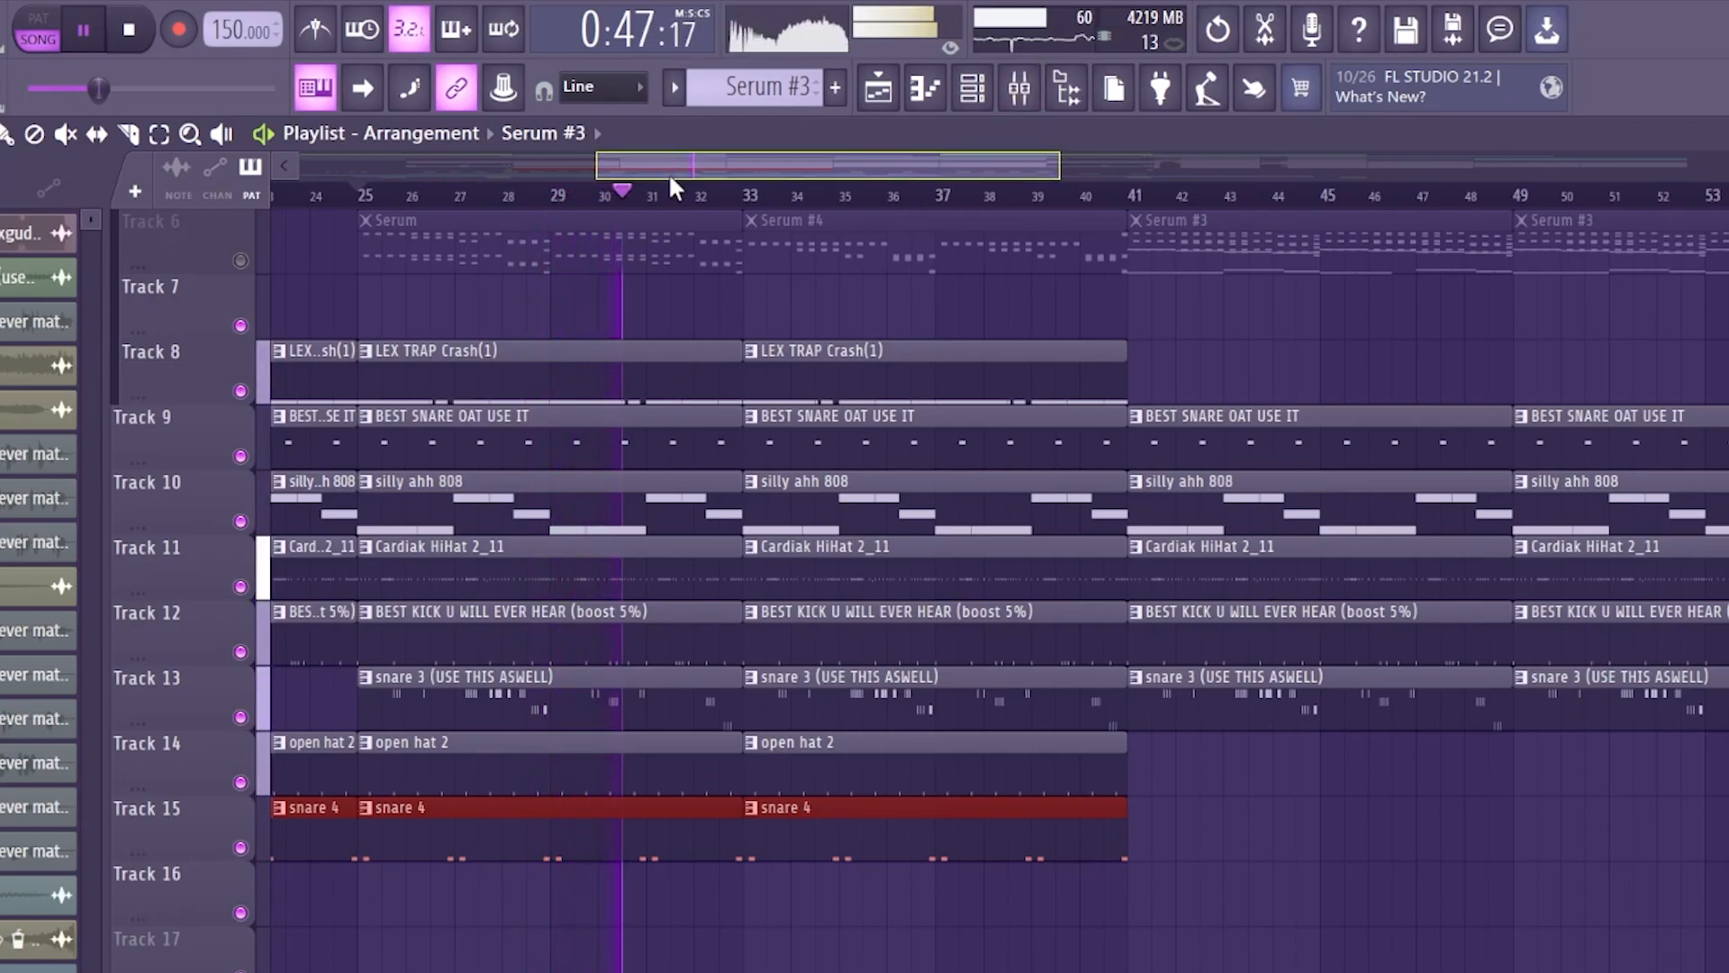
scroll(624, 203, down, 3)
scroll(622, 204, up, 3)
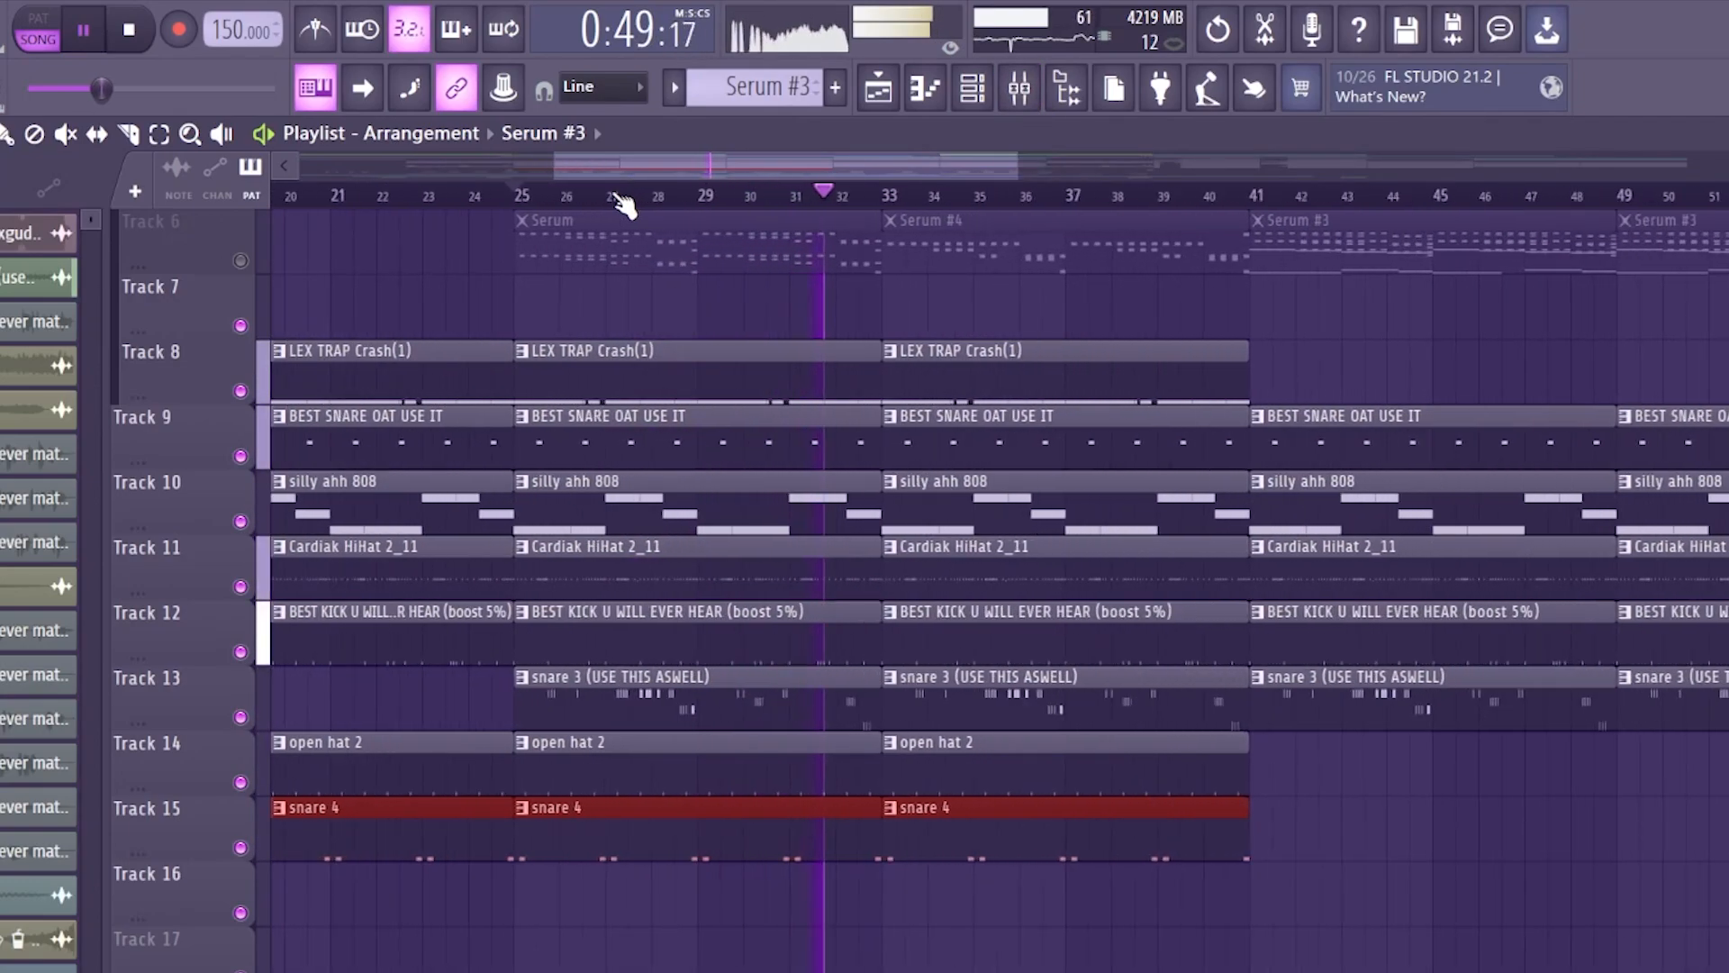
scroll(629, 509, down, 3)
scroll(604, 515, up, 2)
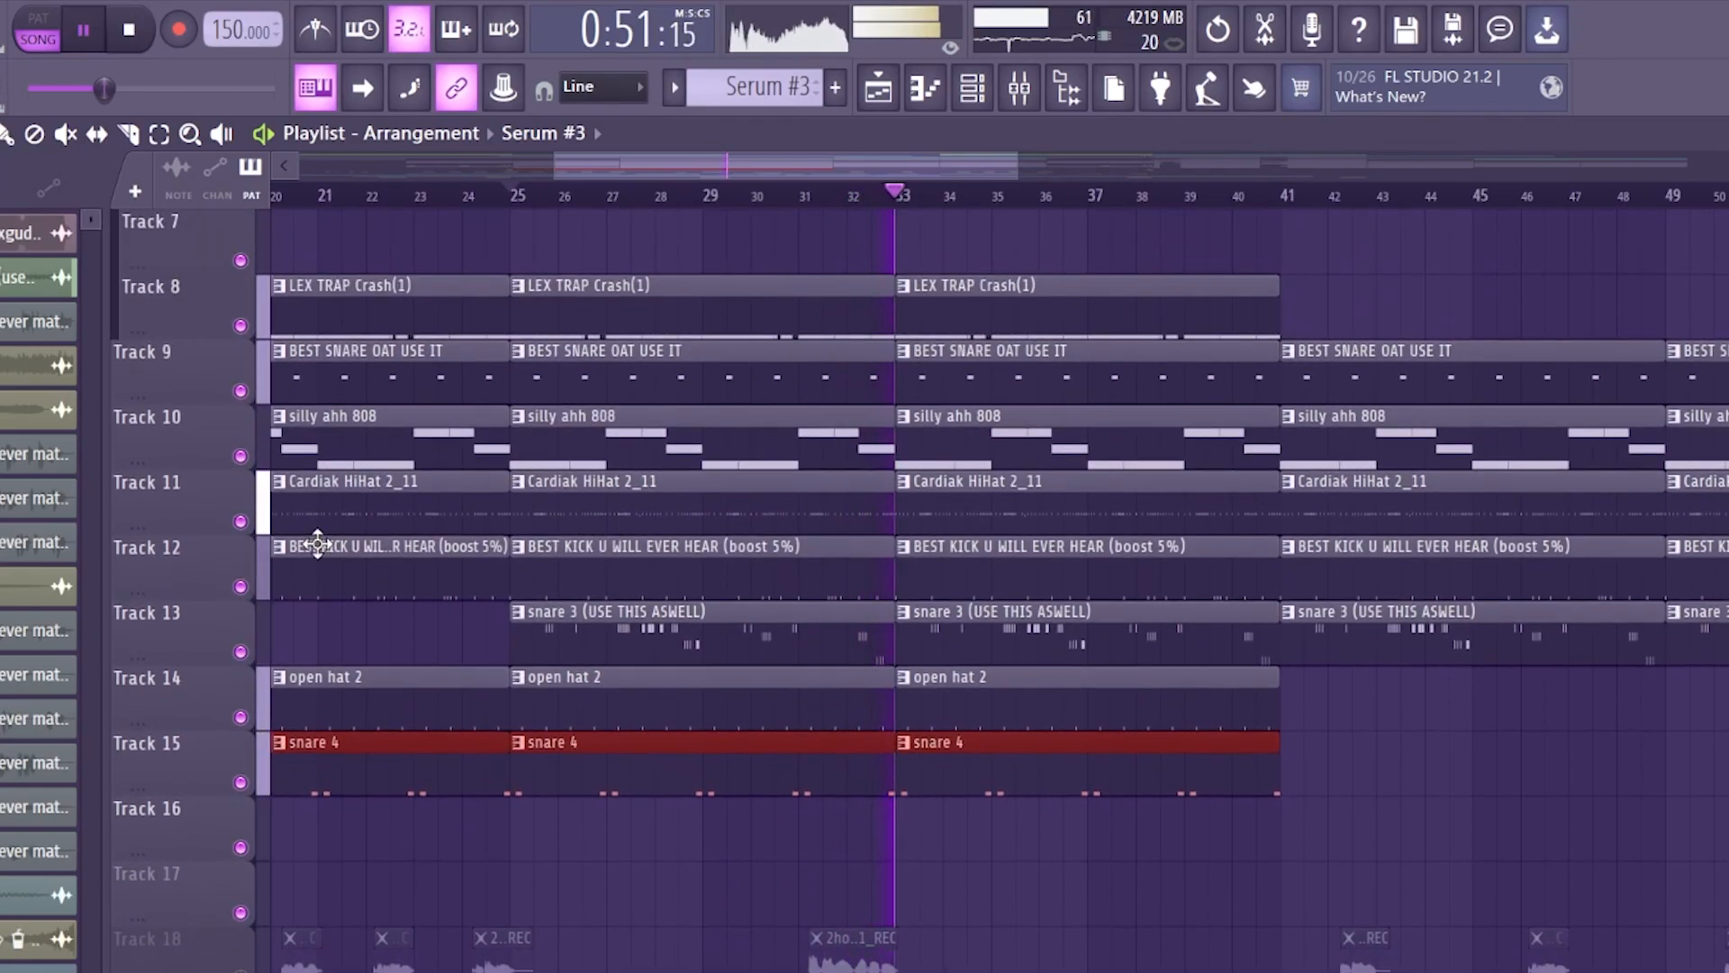
key(space)
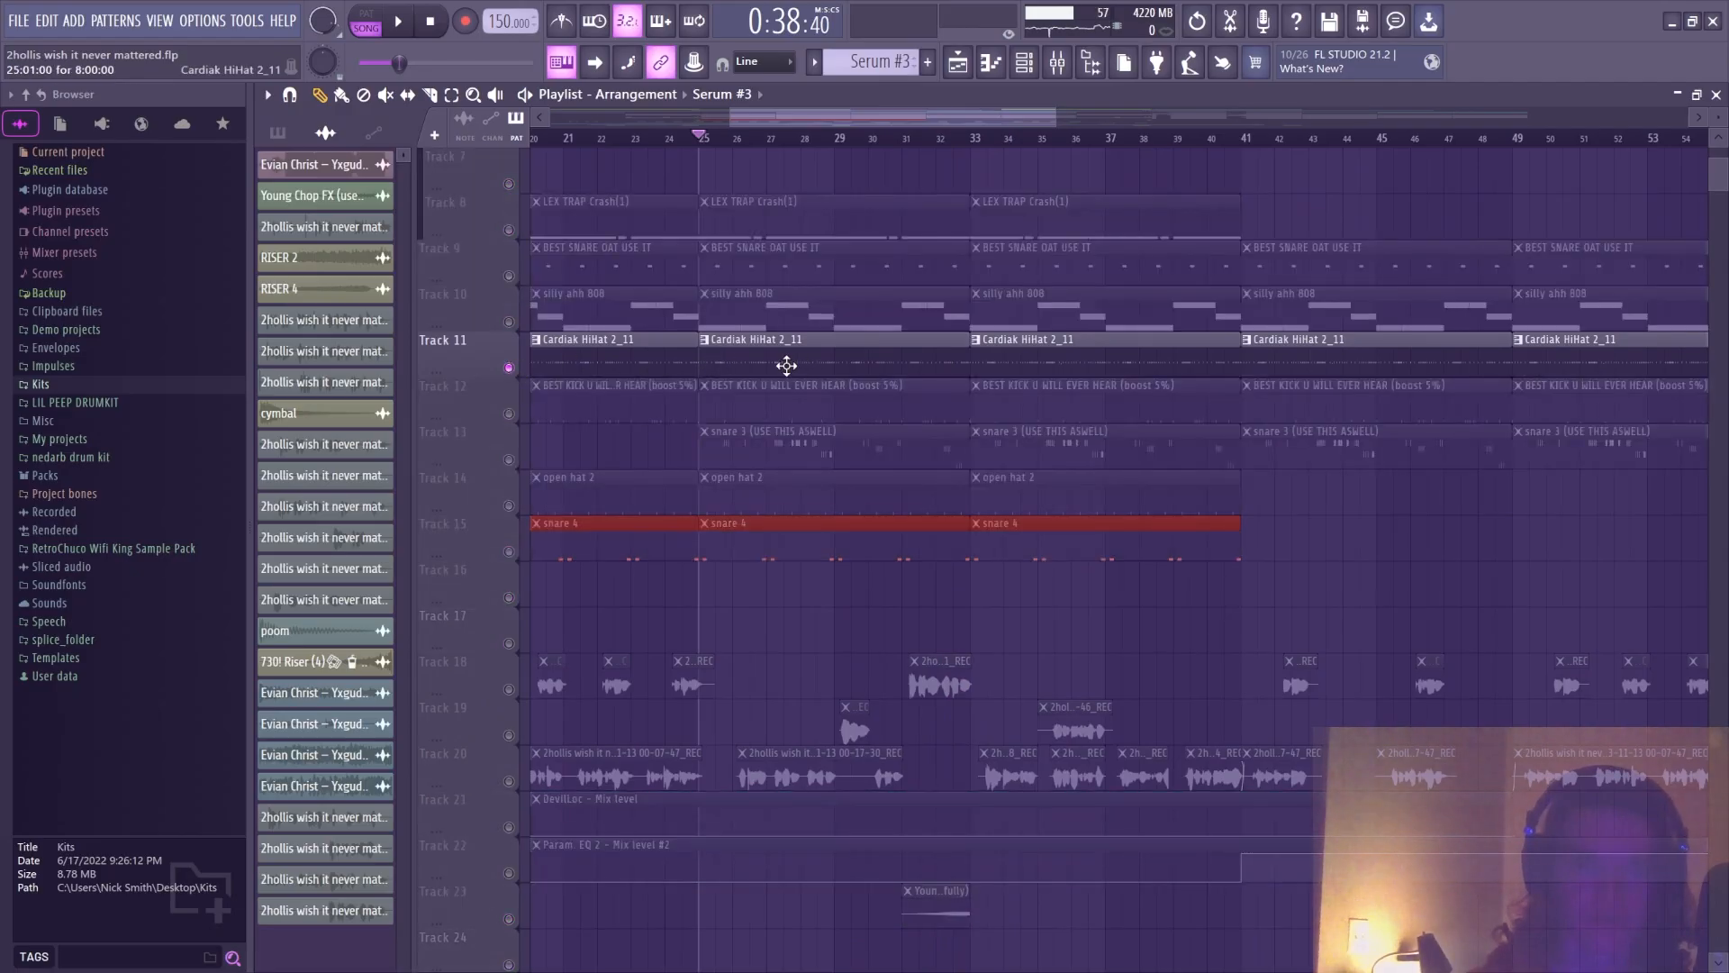
Open the Cardiak HiHat 2_11 pattern in the piano roll and play through its notes from the first bar
double_click(786, 365)
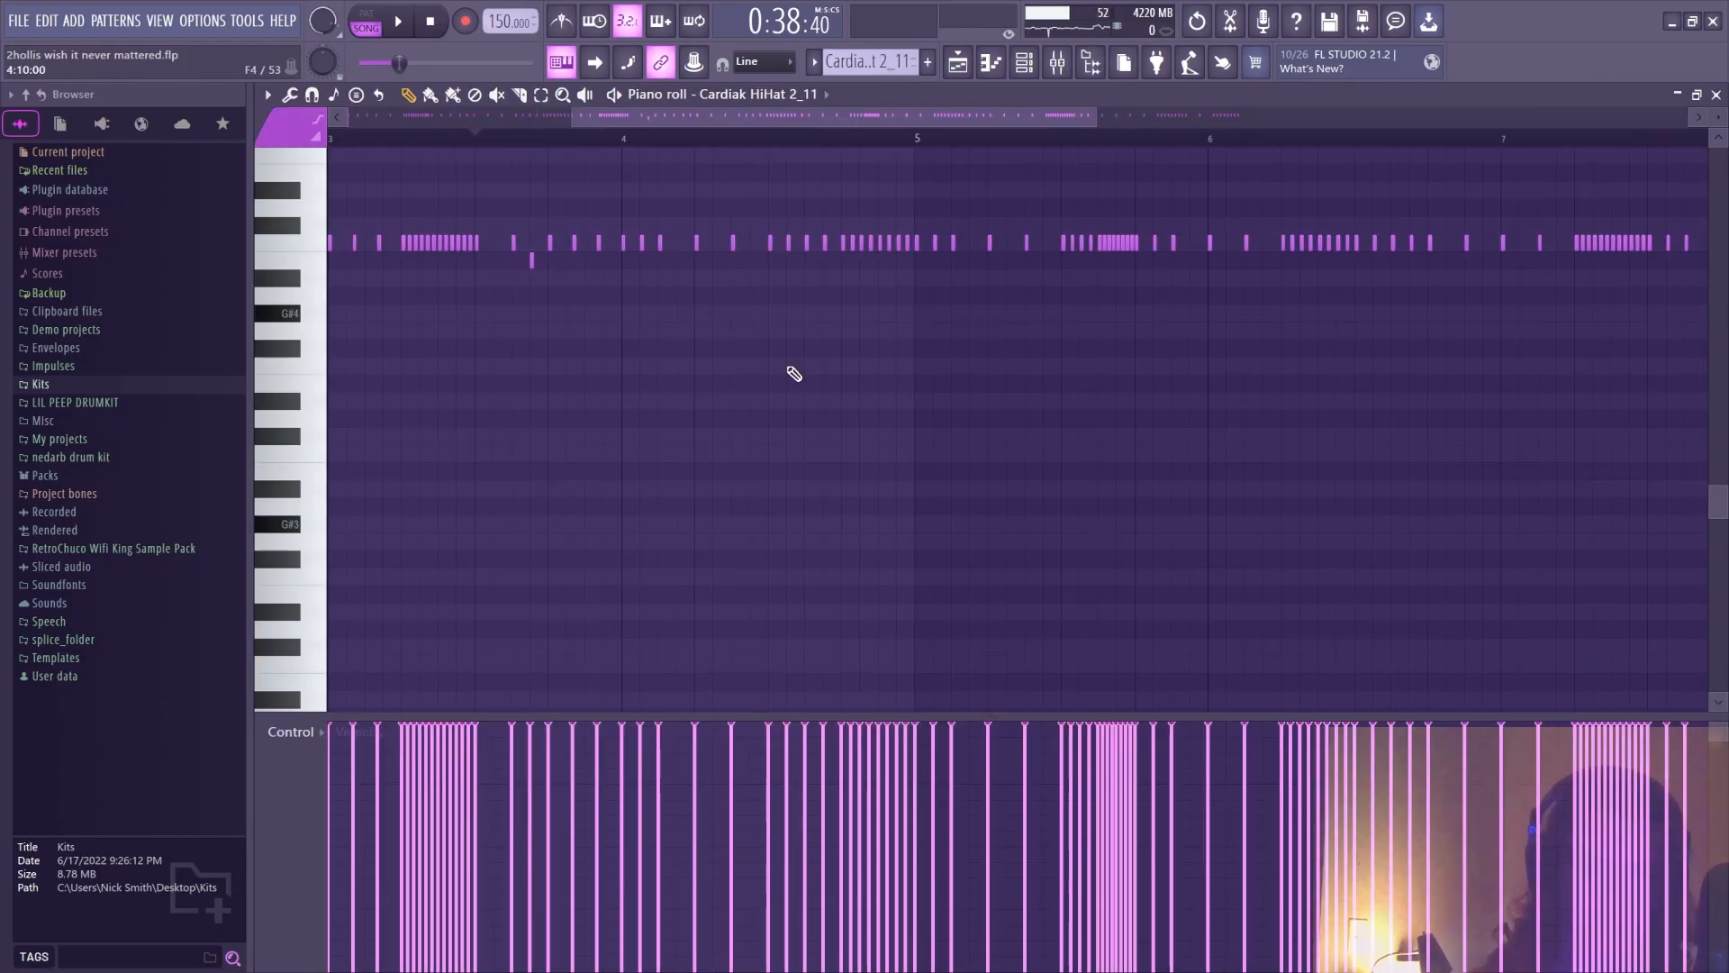
scroll(640, 157, down, 3)
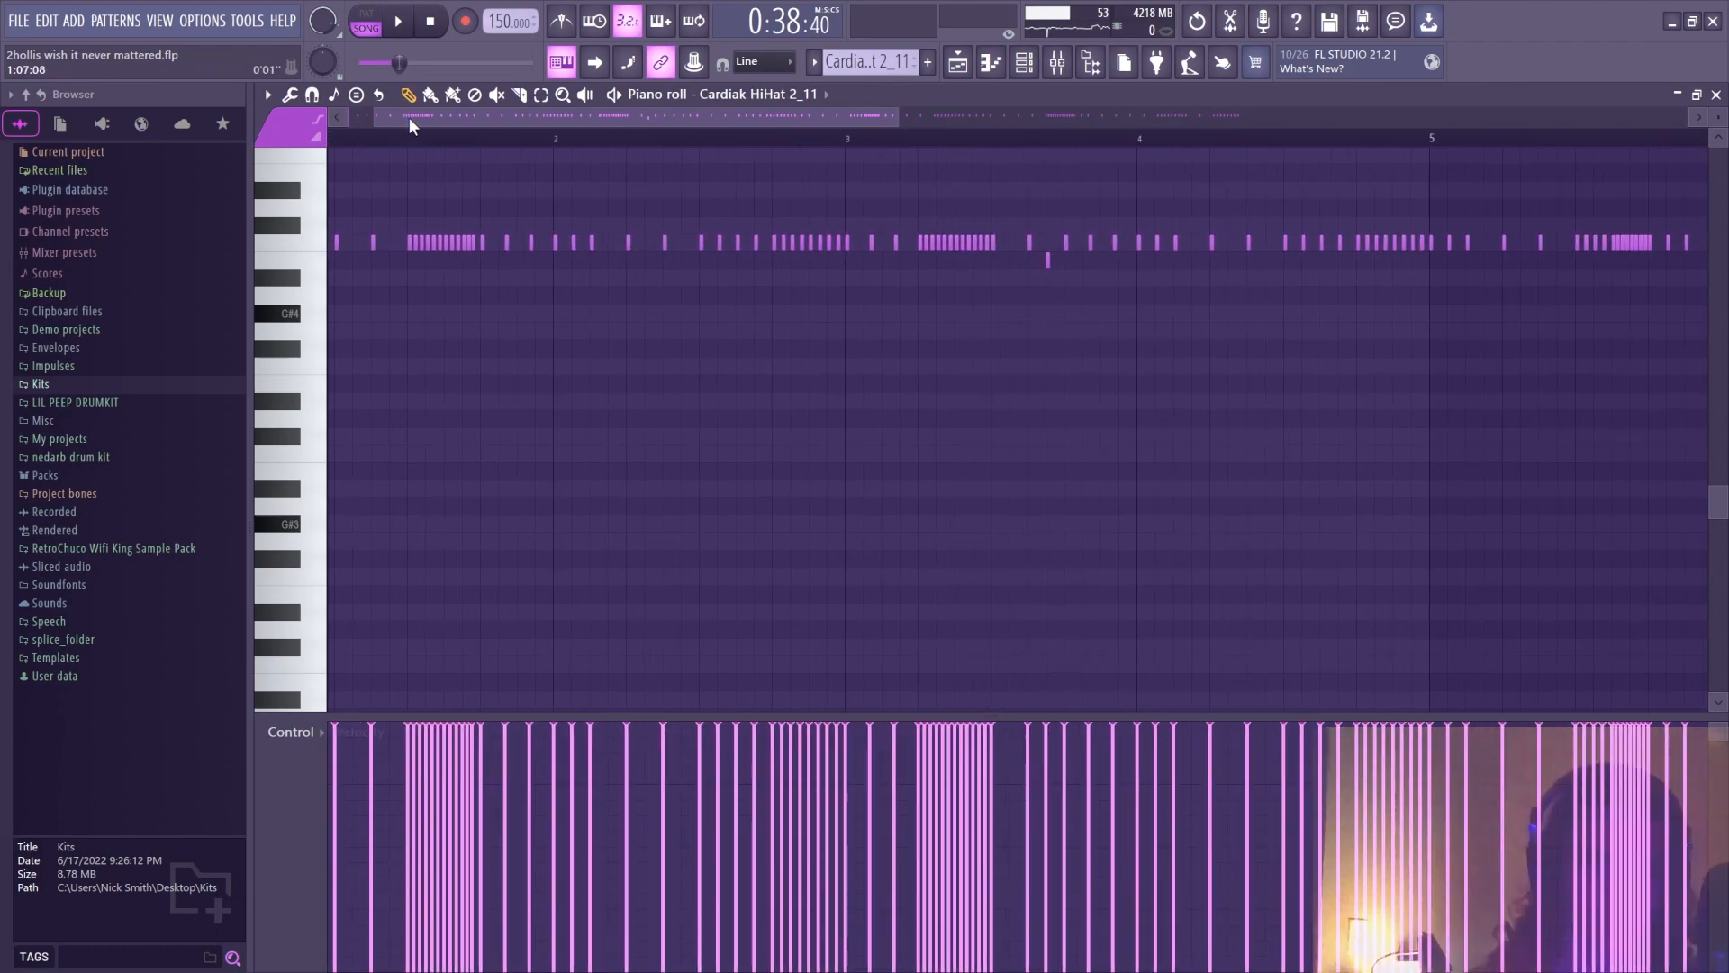
scroll(414, 136, up, 3)
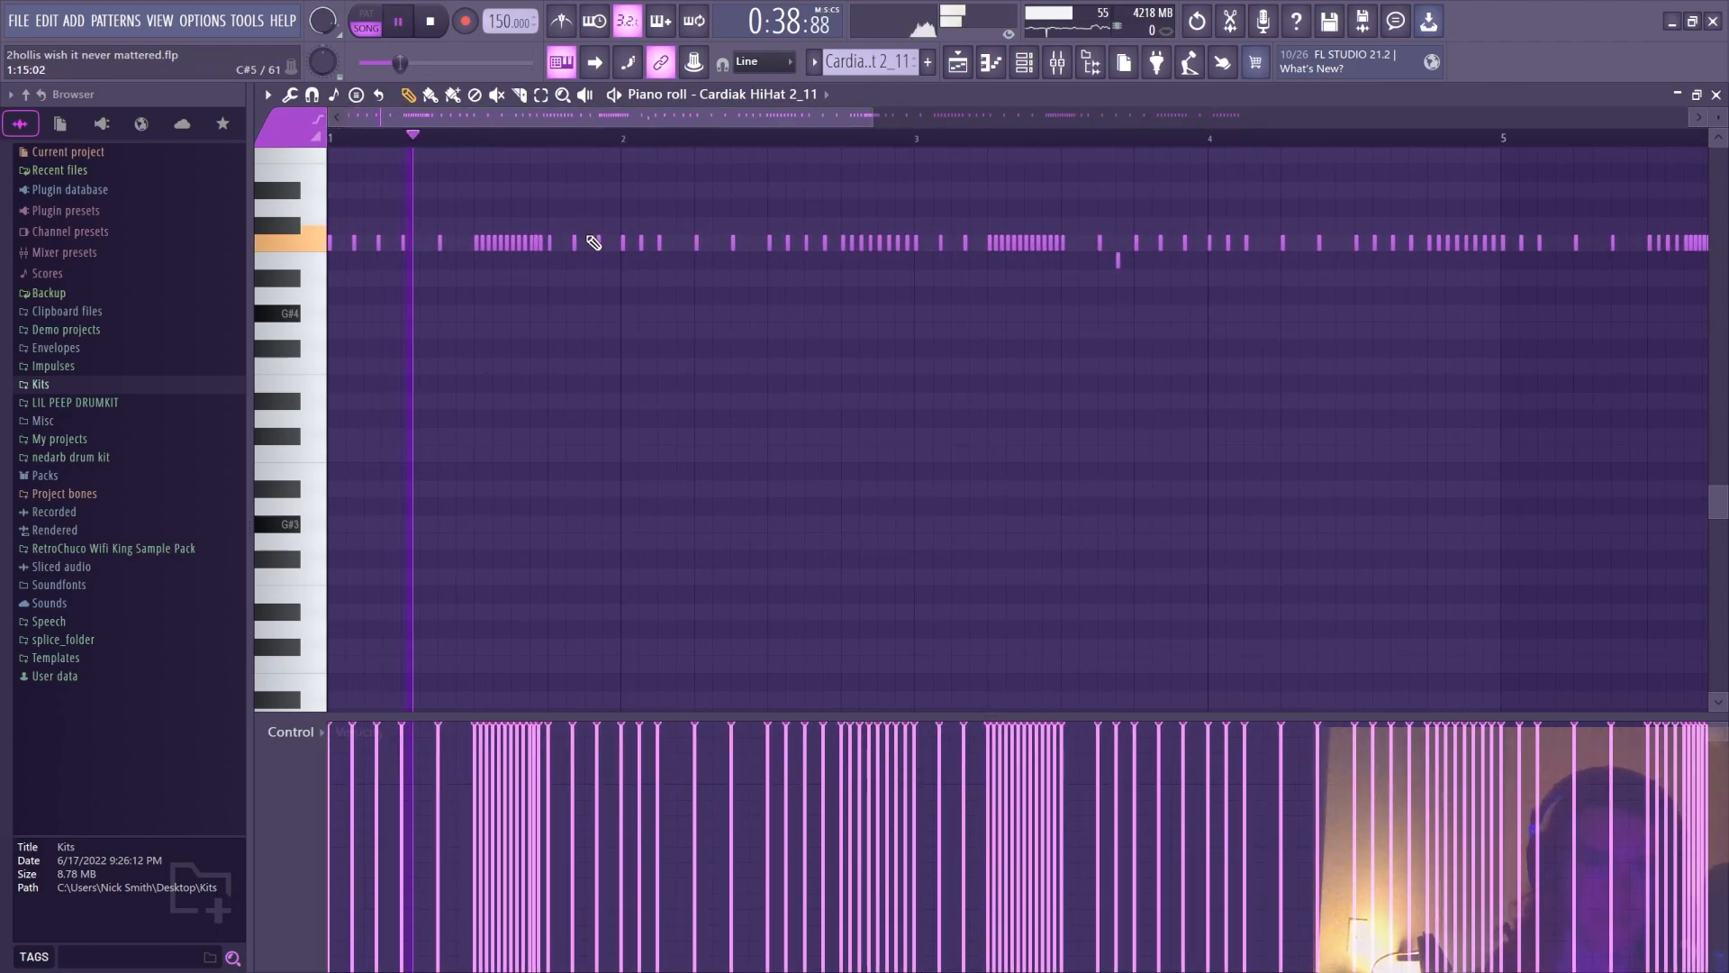
drag(704, 120, 966, 133)
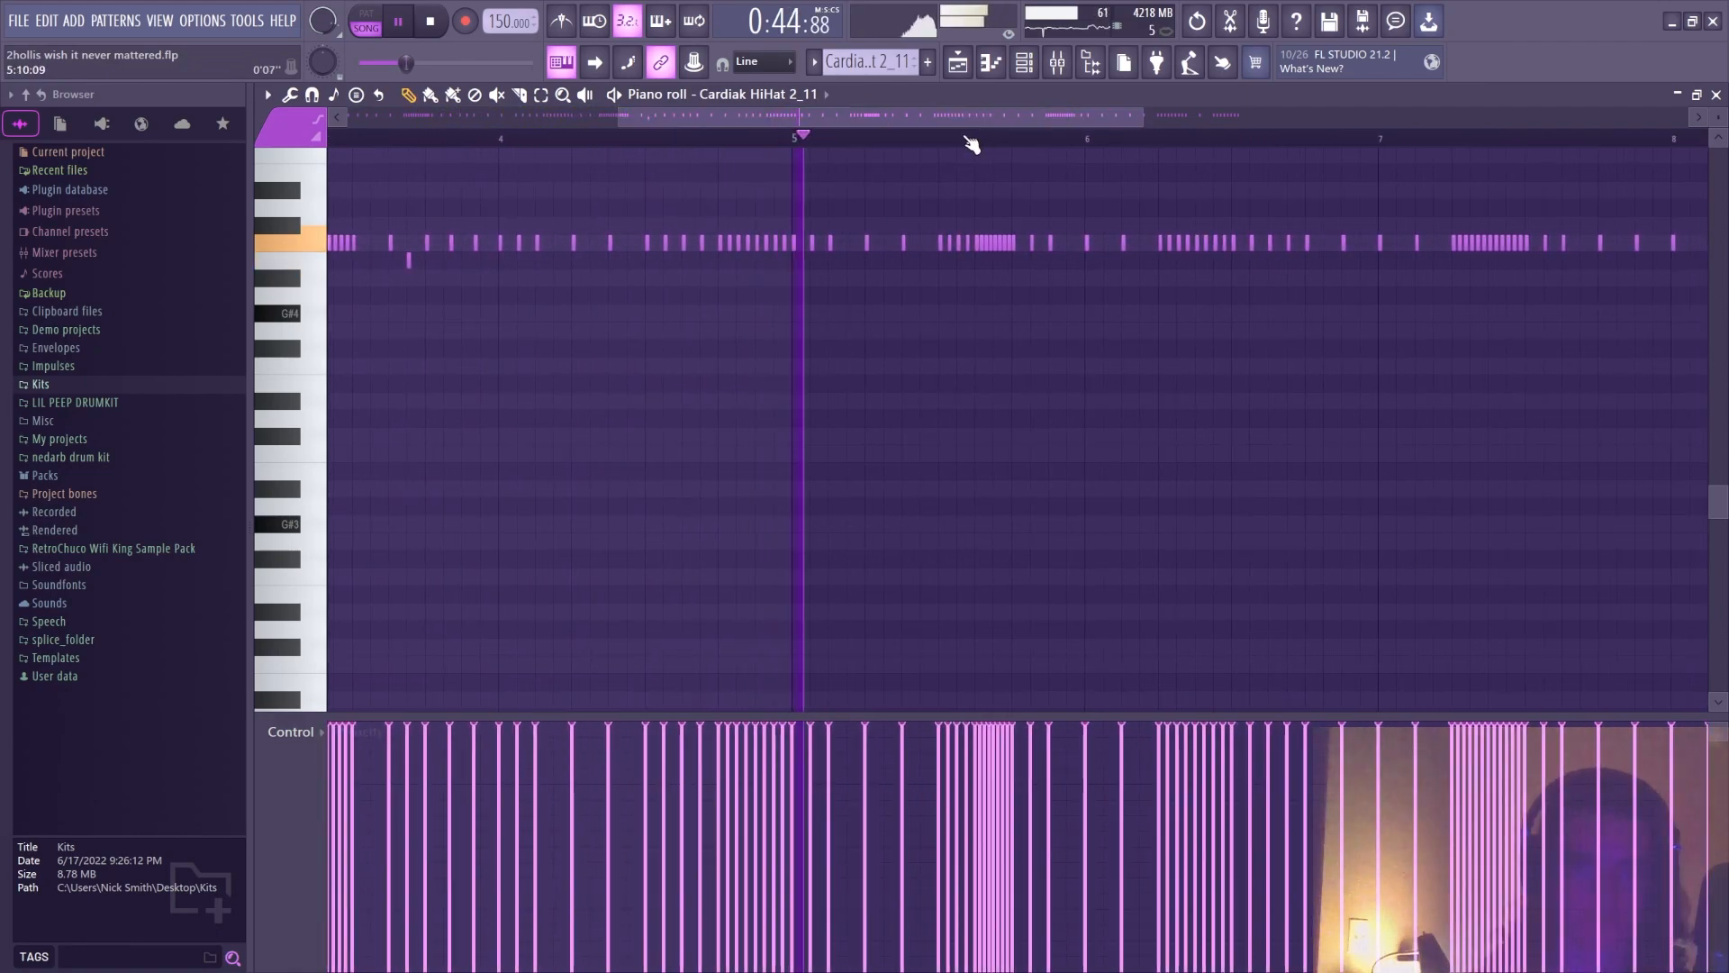
Paint a run of hi-hat notes in bar 10 at 1/6 beat snap, following the three 1/3 beat notes
scroll(967, 133, down, 5)
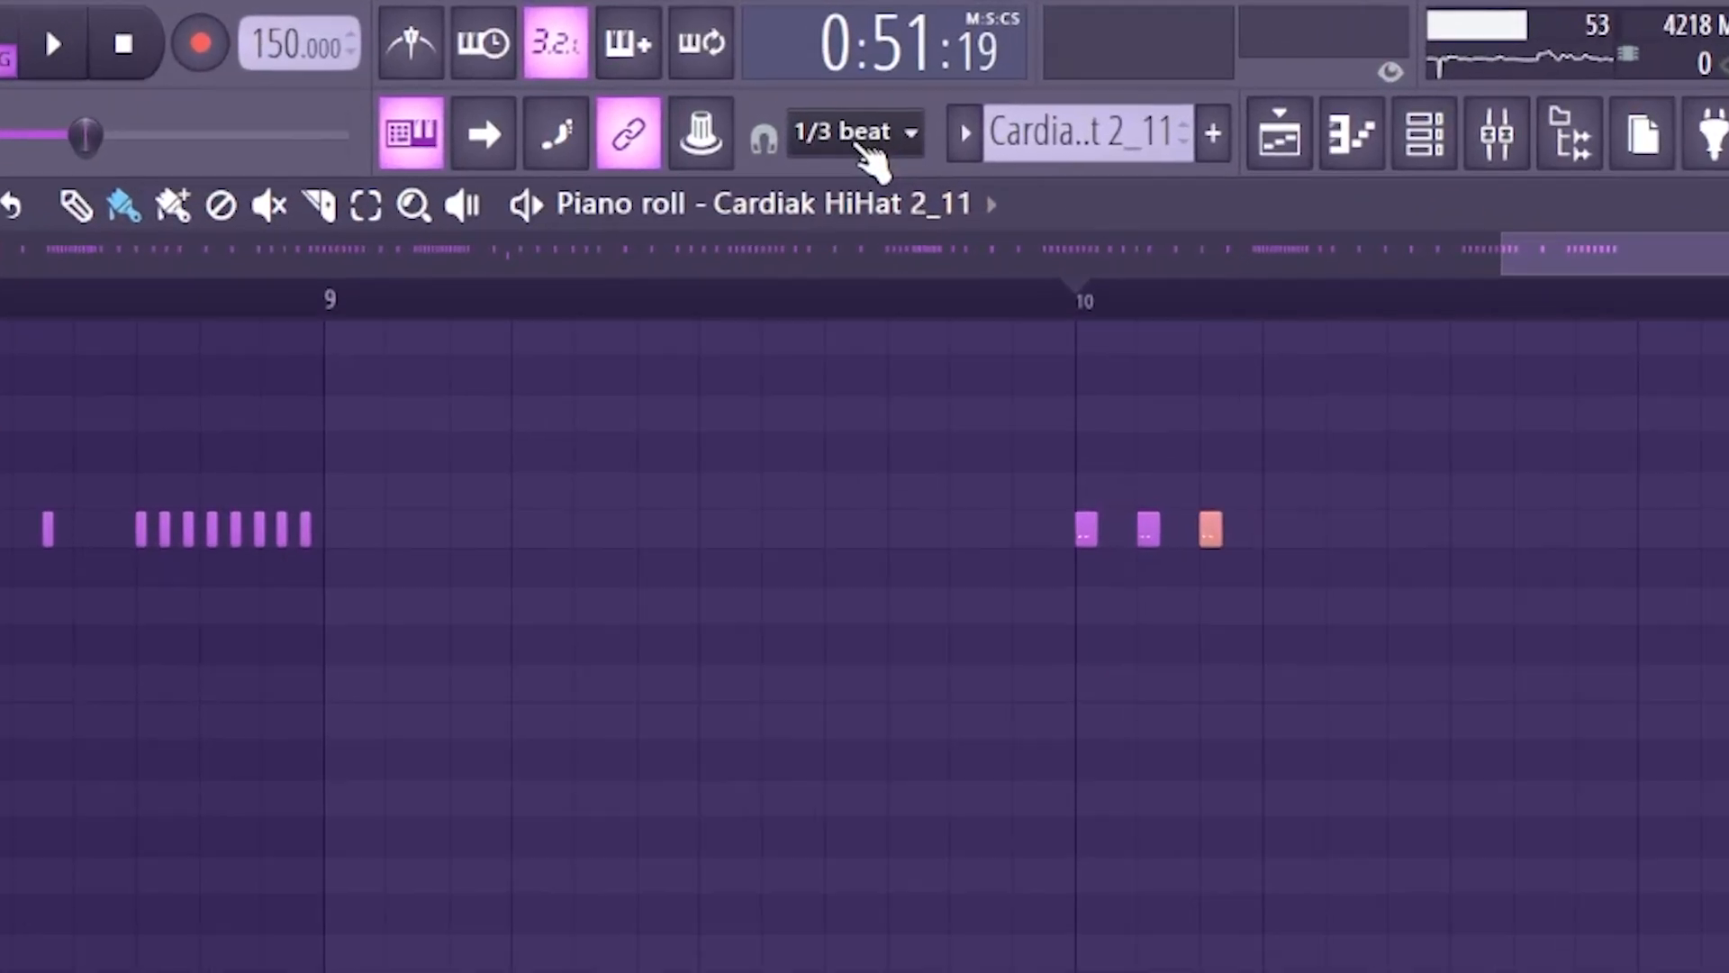
scroll(767, 65, down, 2)
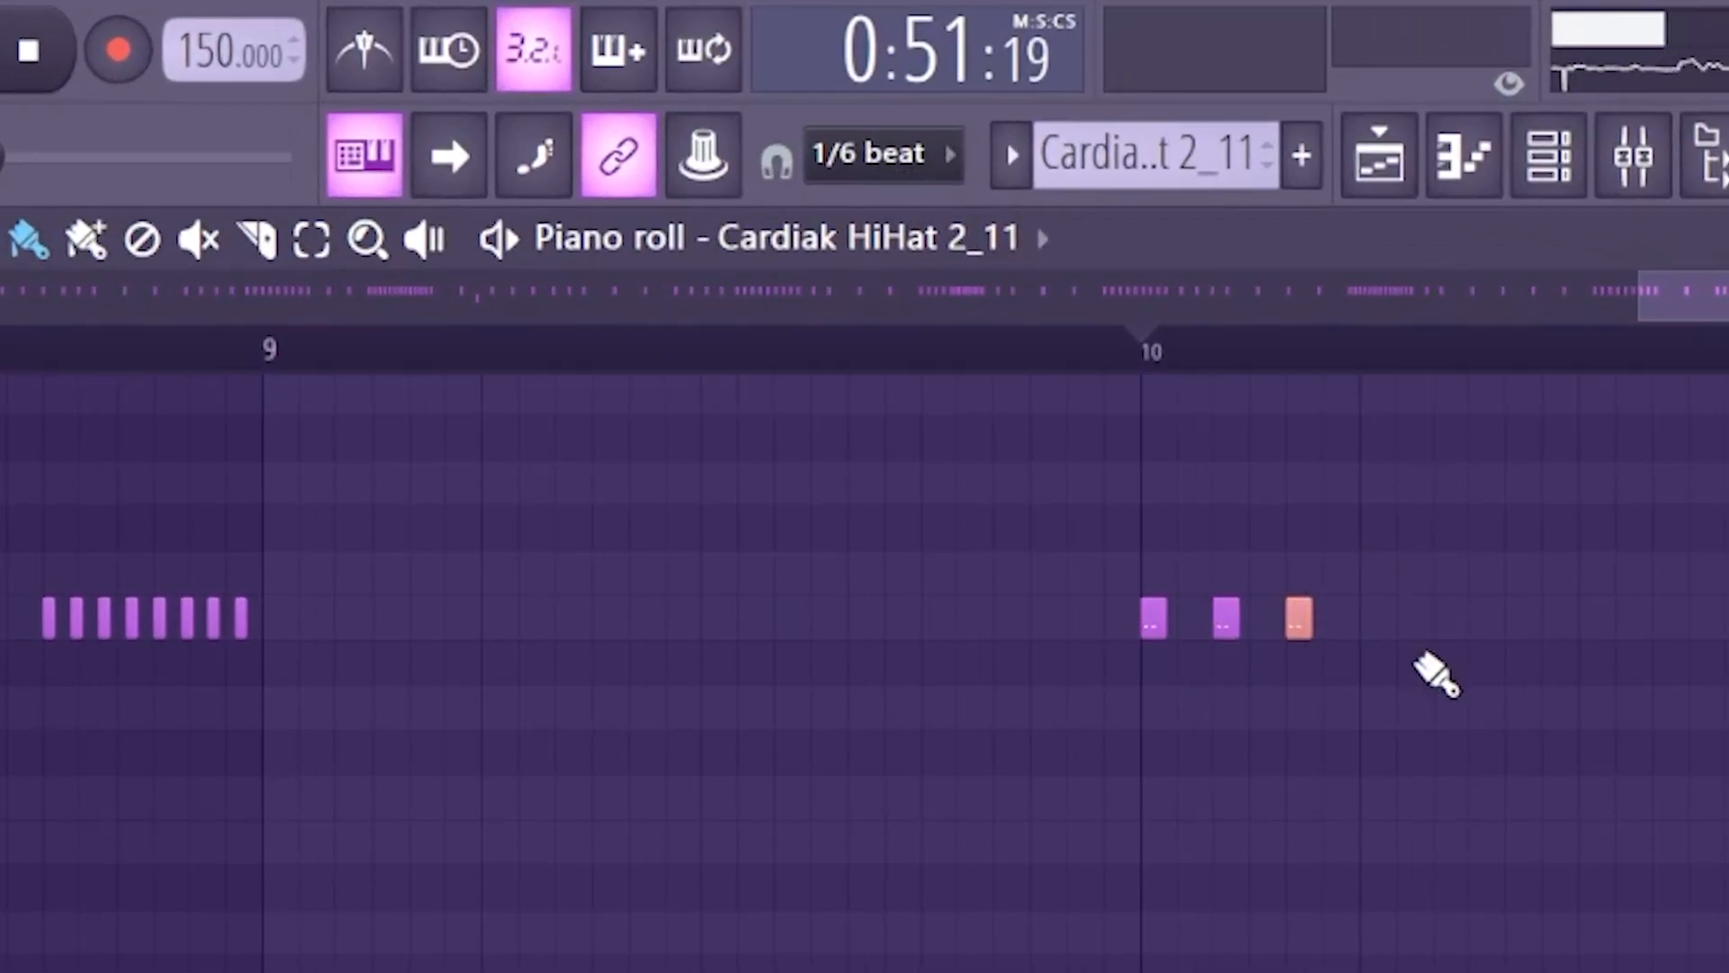
drag(957, 242, 975, 242)
drag(1413, 614, 1558, 626)
Add a faster roll of hi-hat notes at 1/3 step snap to the end of the bar 10 run and play it
scroll(922, 160, up, 3)
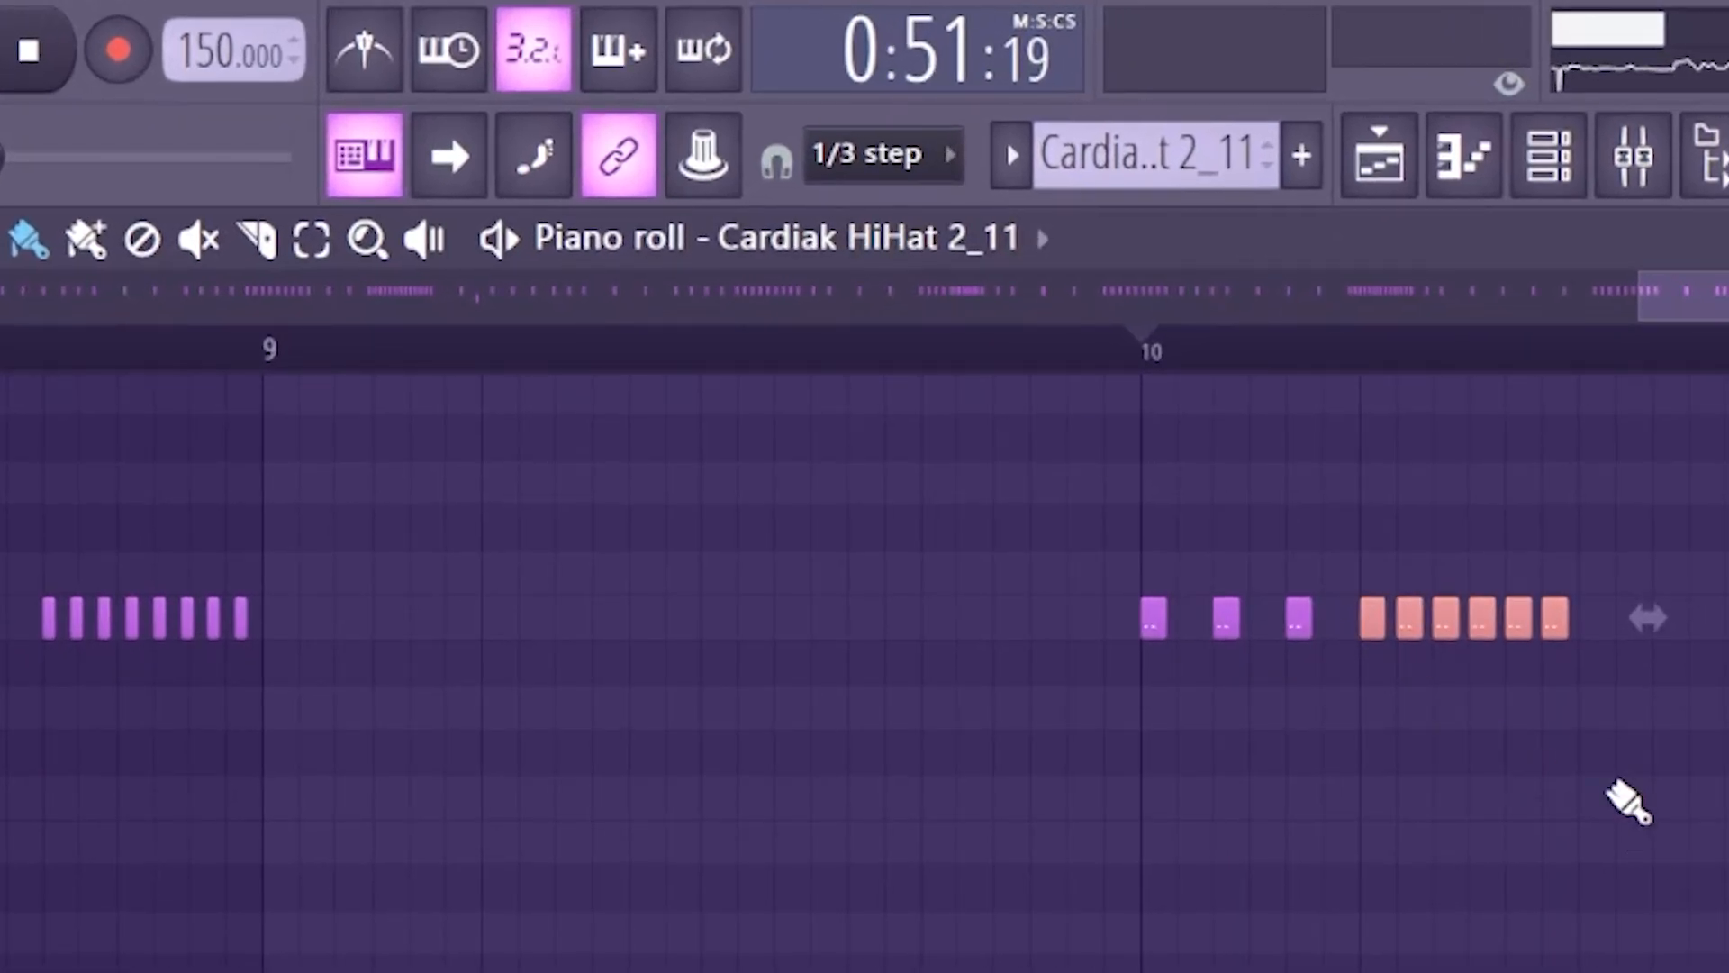
click(1583, 707)
right_click(1583, 707)
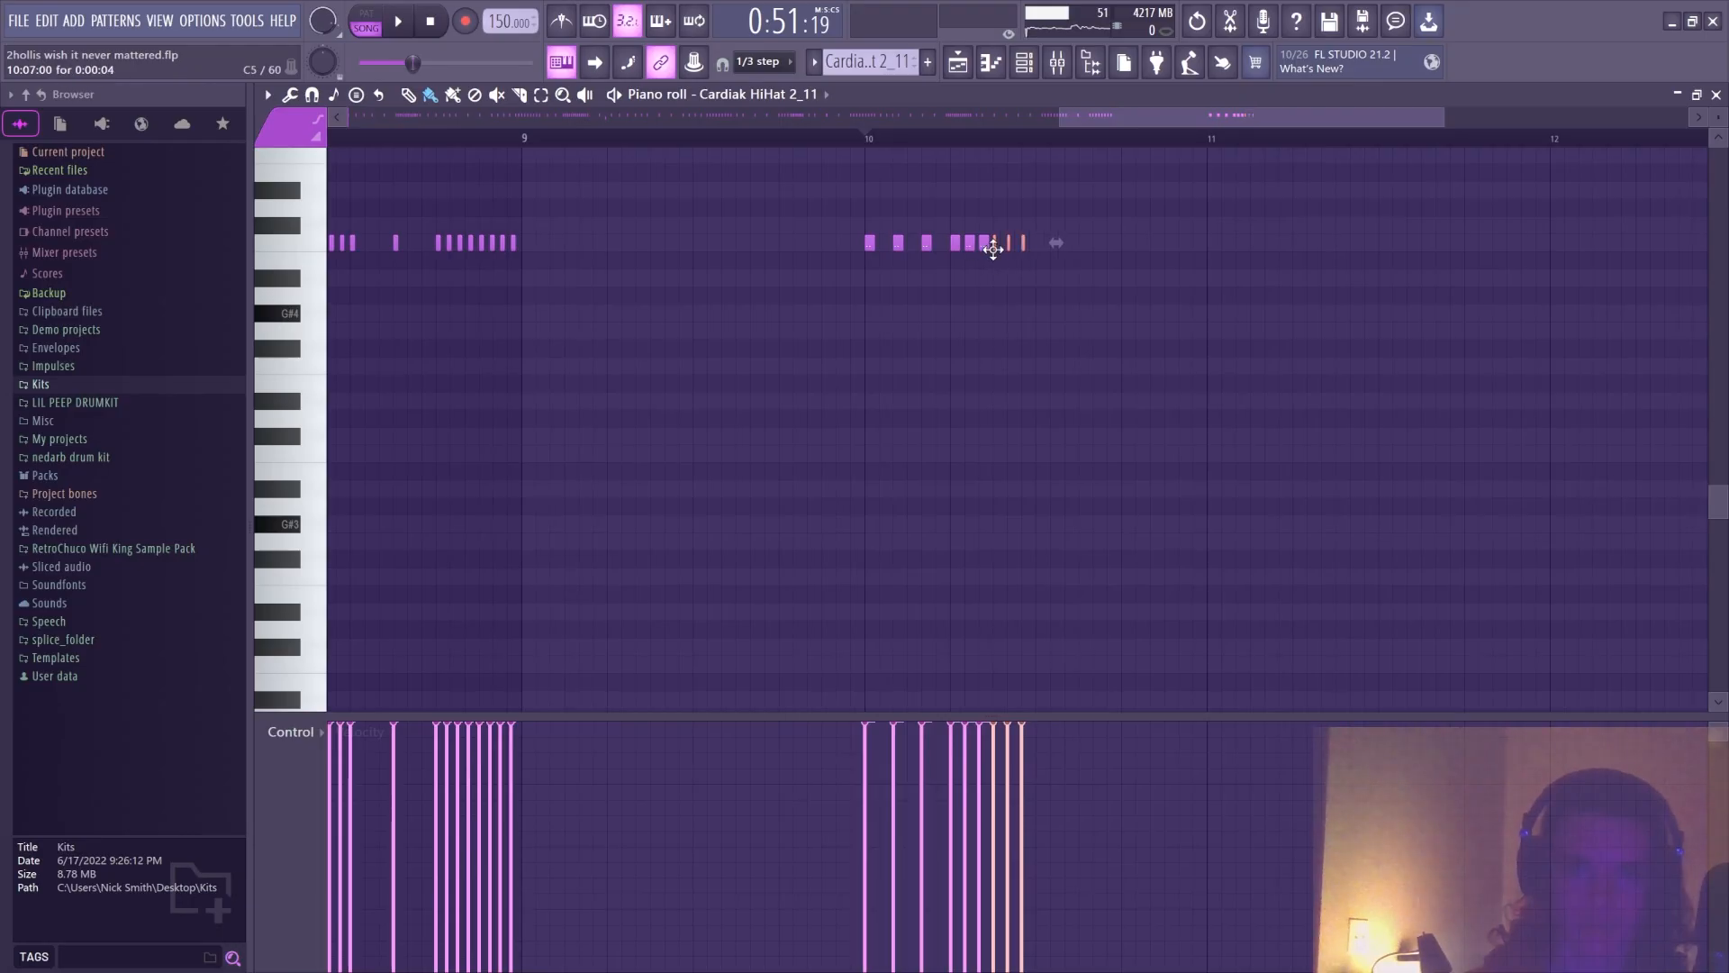
drag(994, 250, 998, 251)
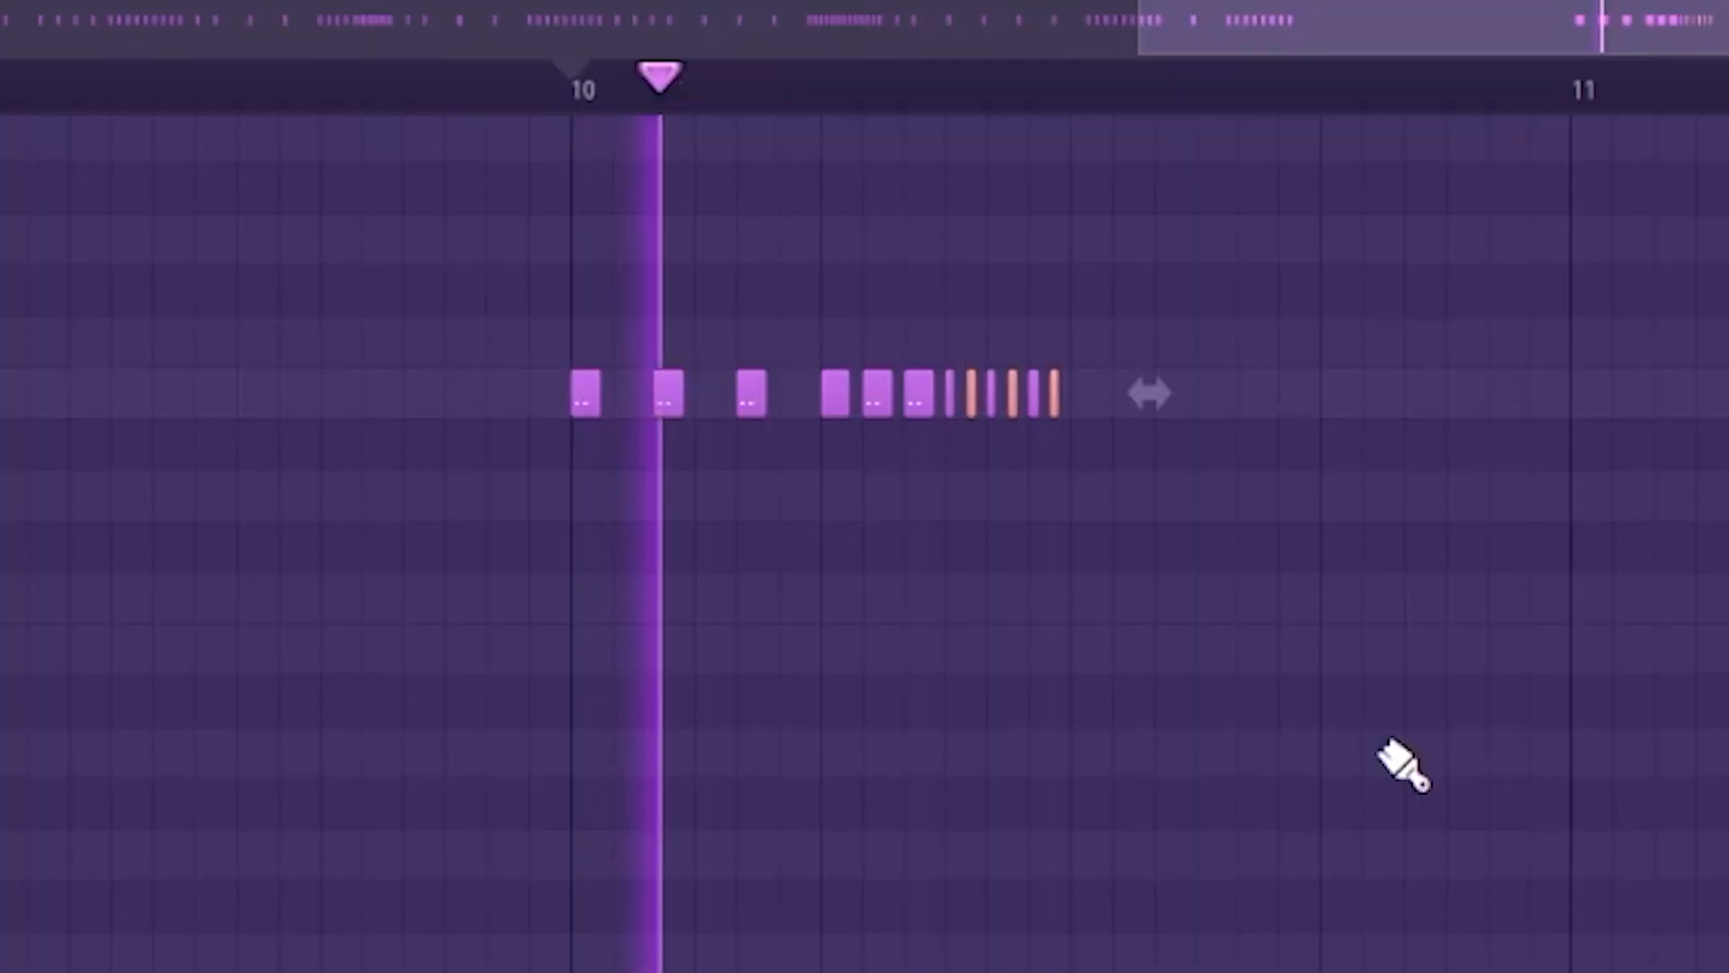
scroll(960, 138, down, 2)
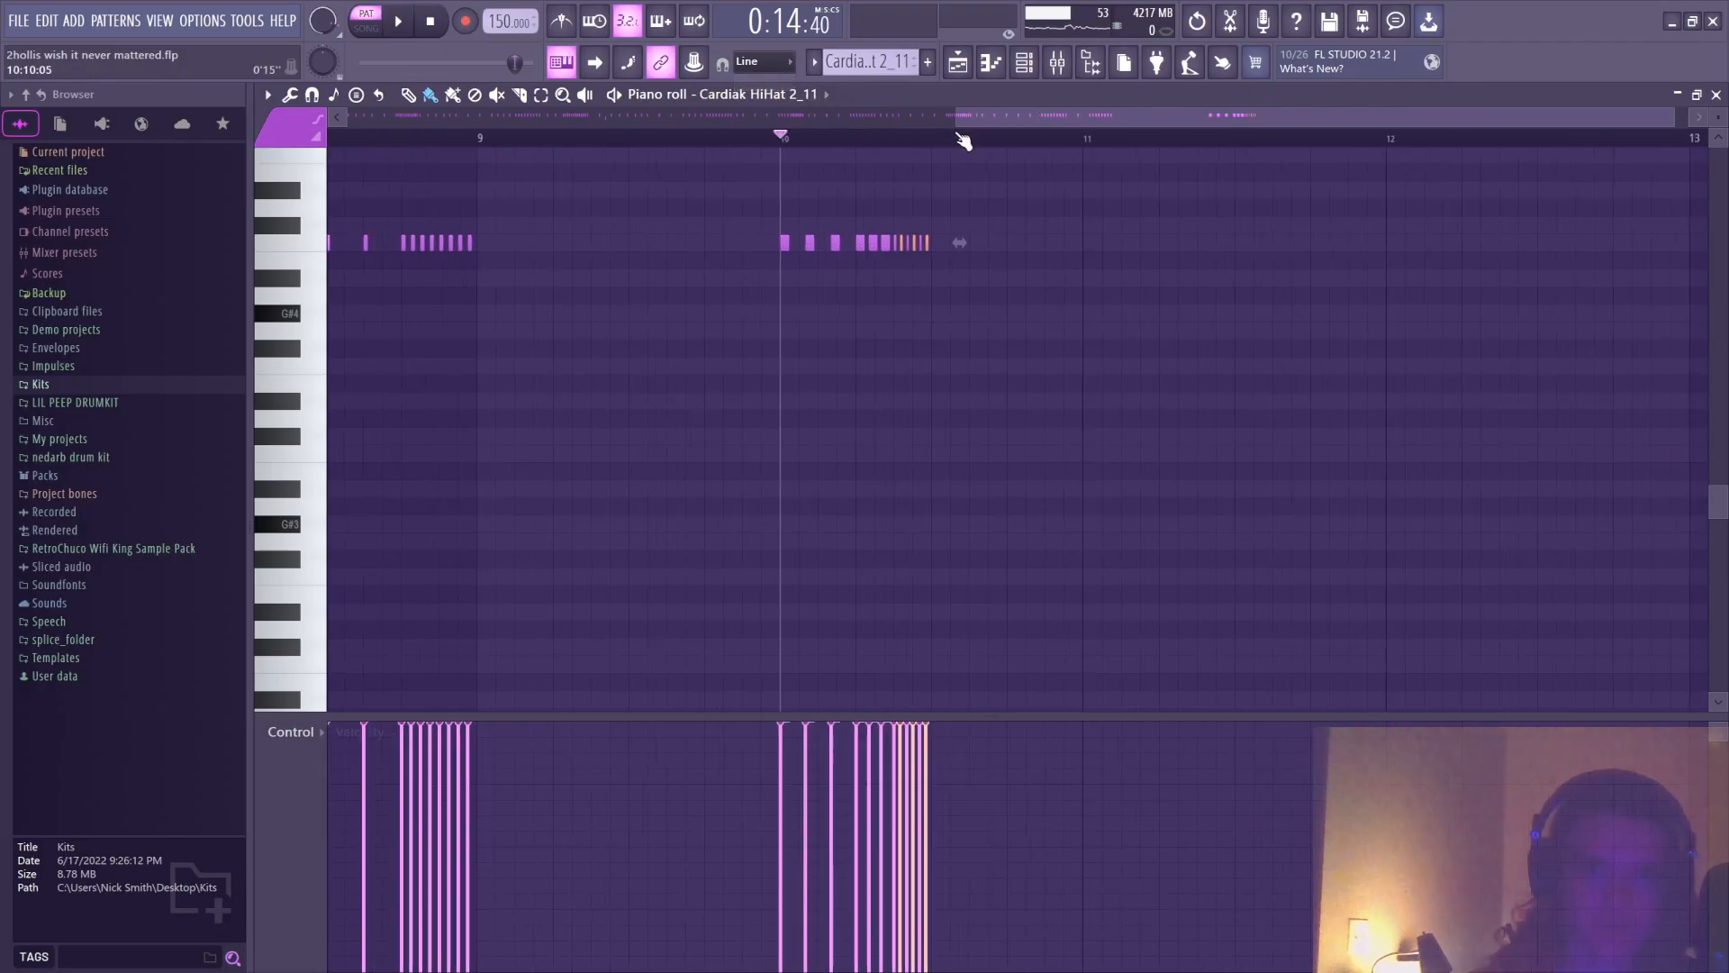
Place the playhead at bar 33 in the playlist and play the BEST SNARE OAT USE IT and Cardiak HiHat 2_11 patterns together
scroll(962, 140, down, 3)
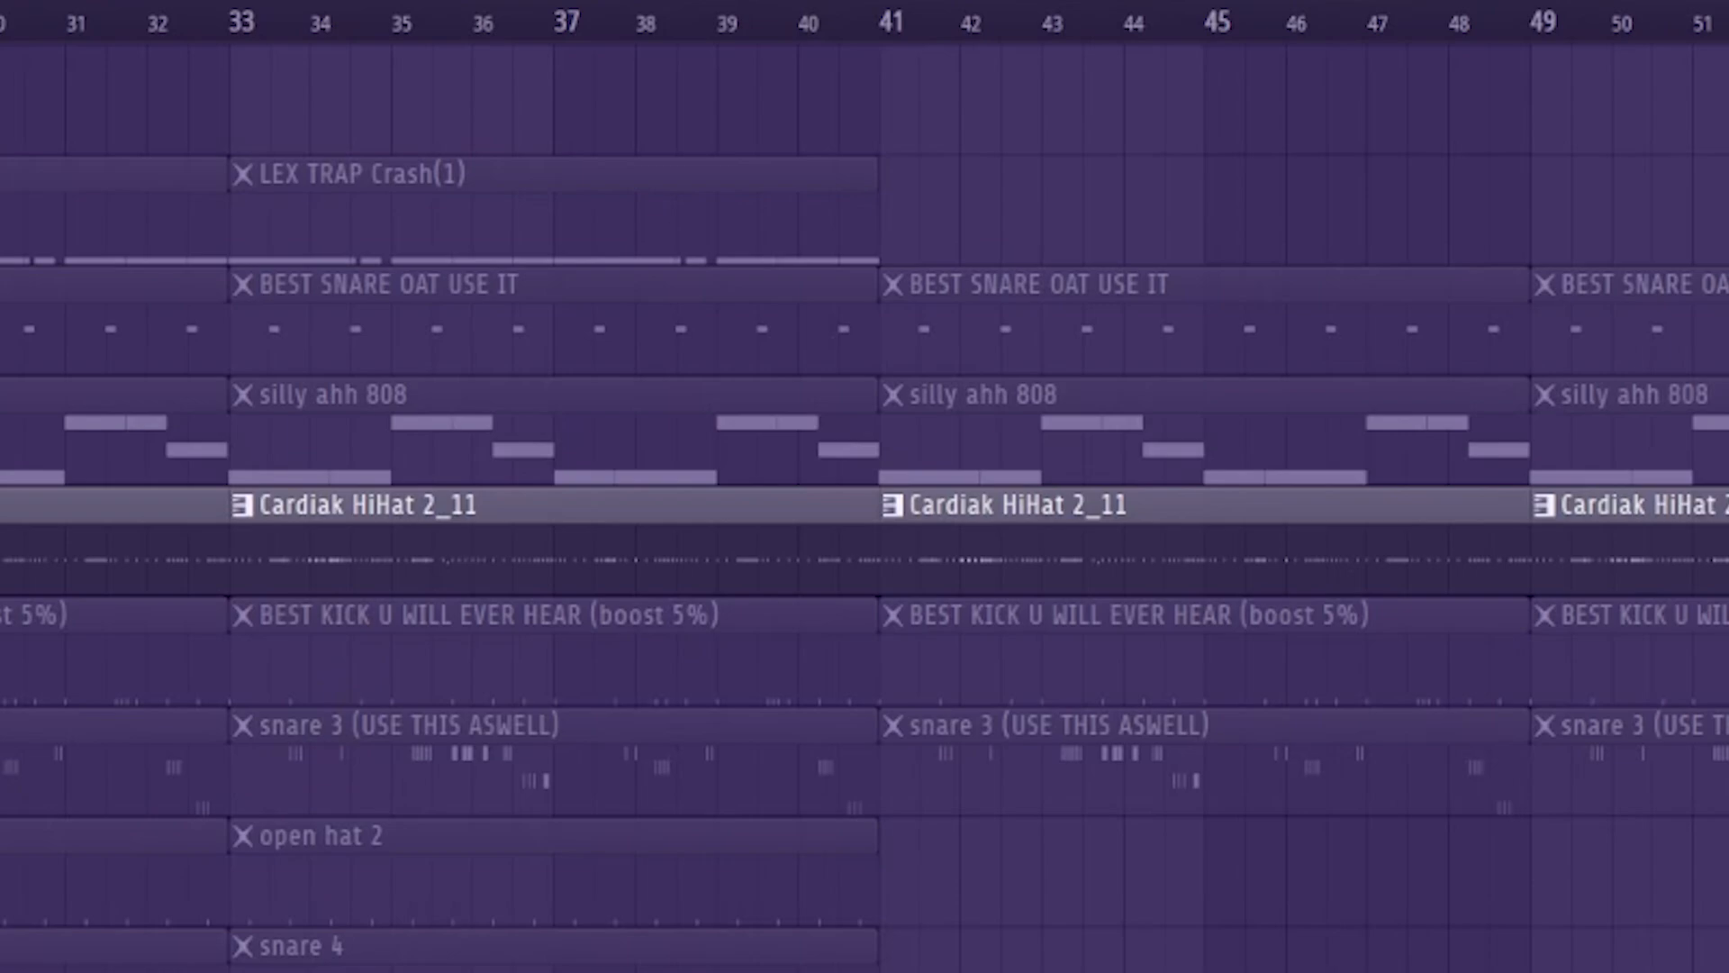
click(225, 13)
scroll(350, 16, up, 3)
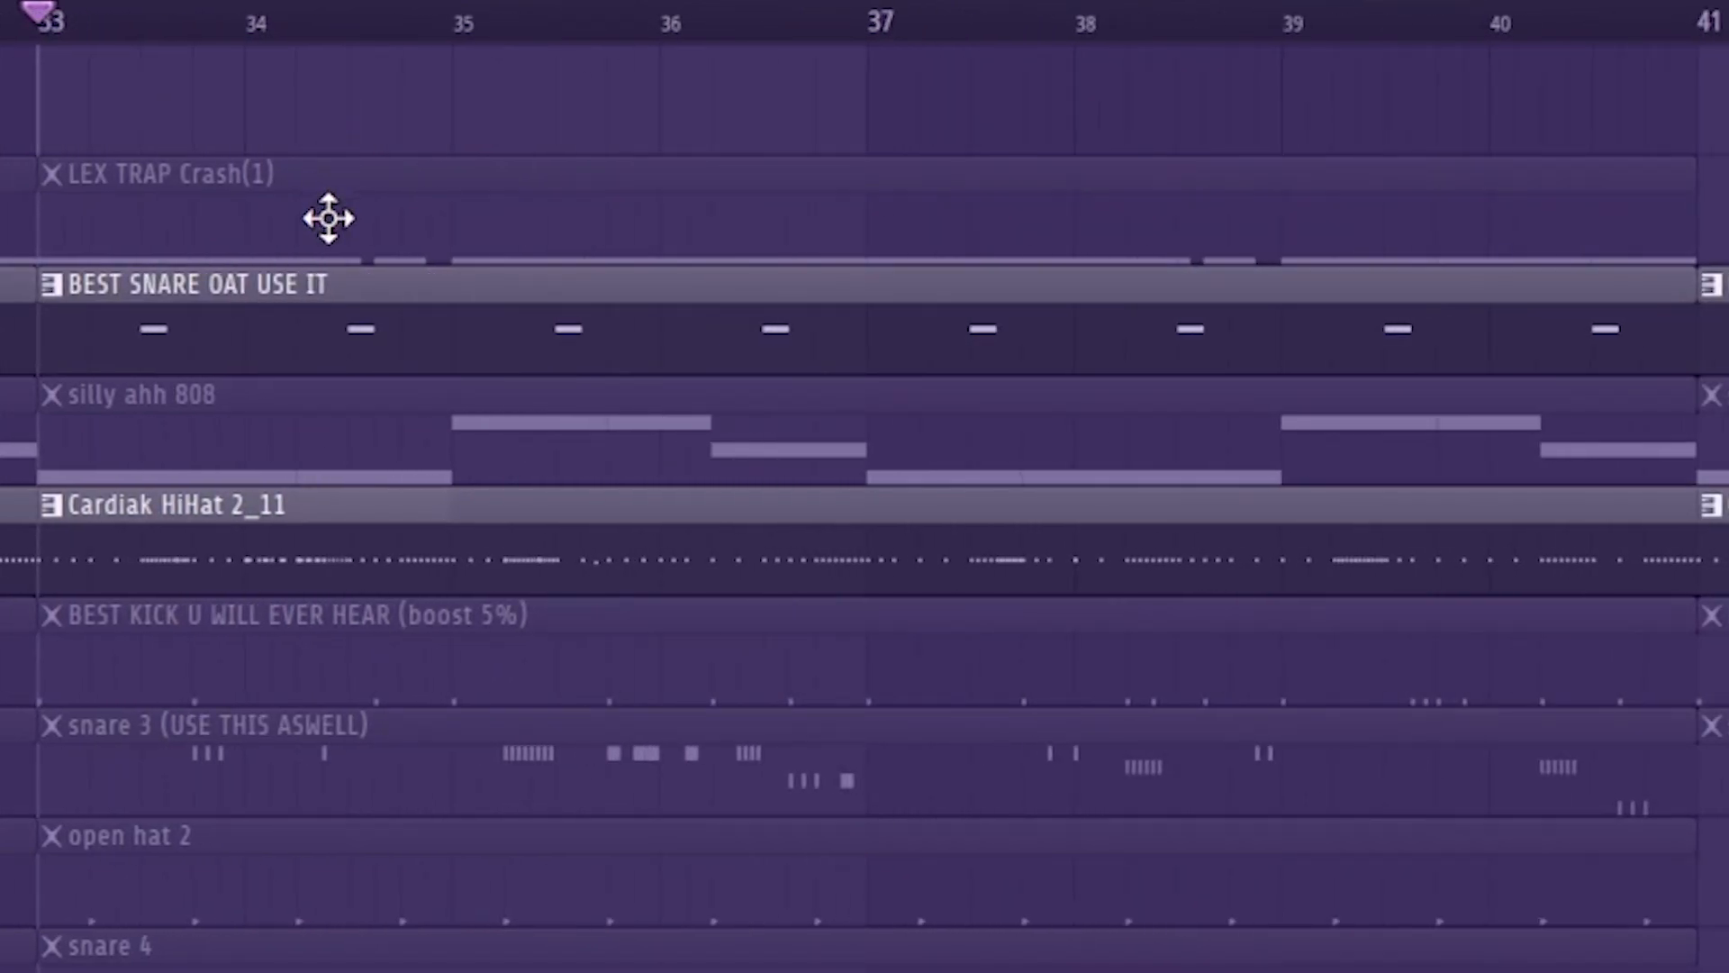
key(space)
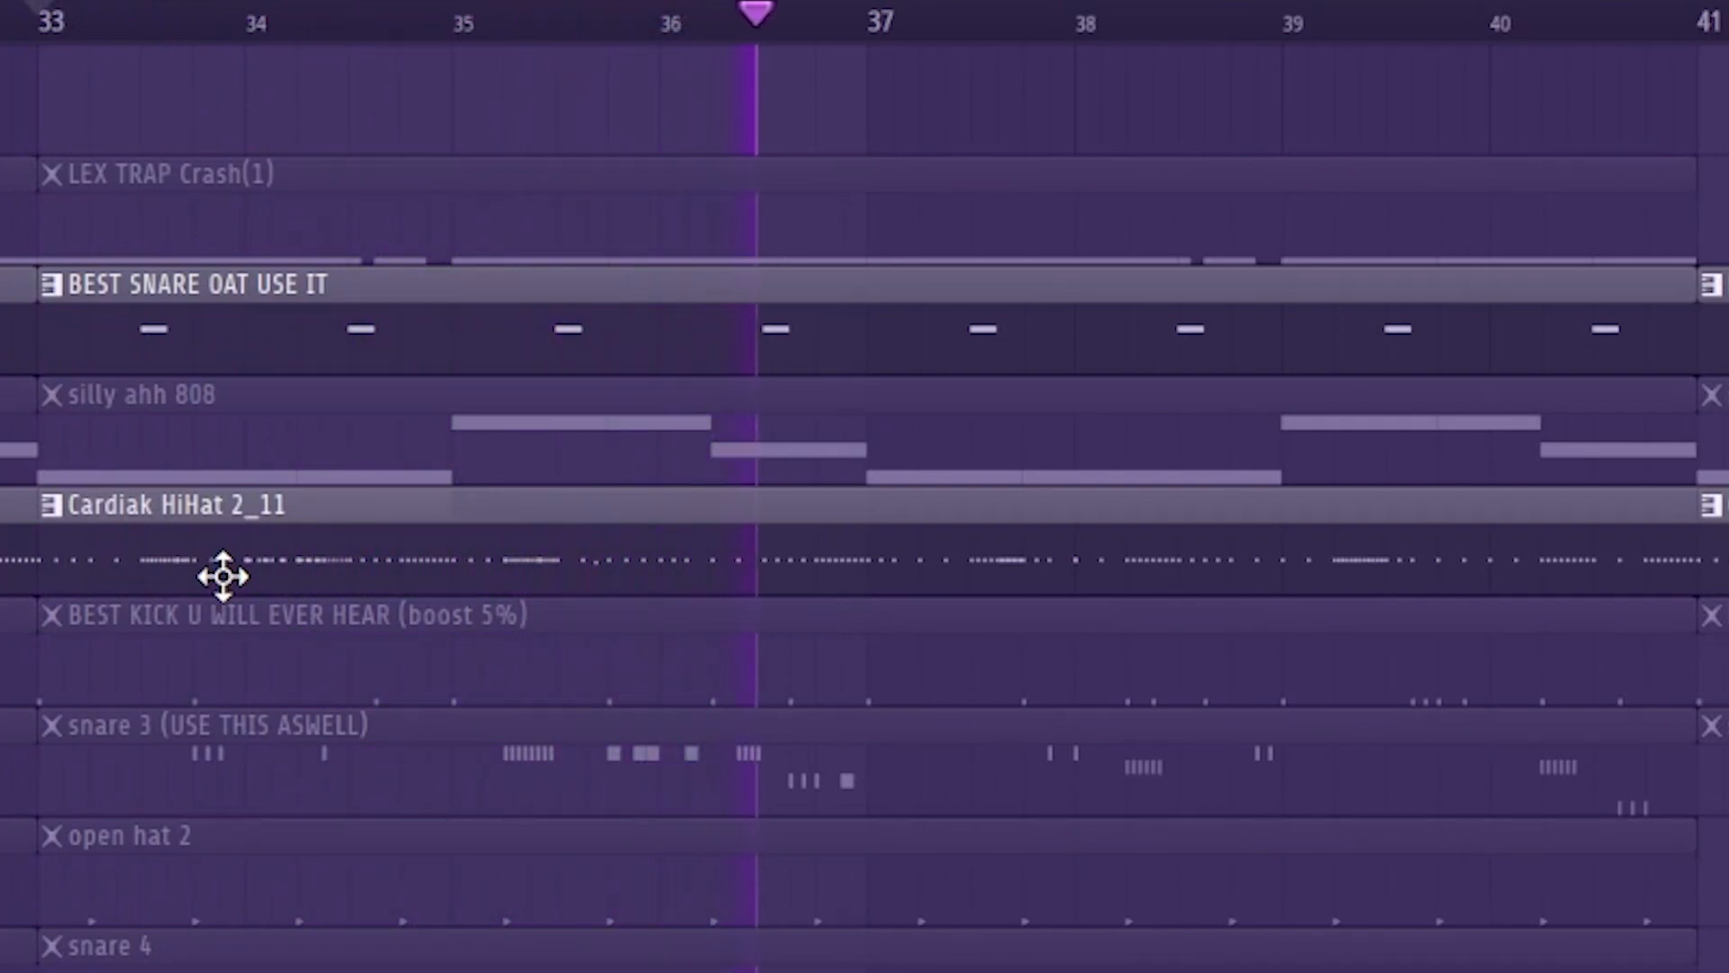
key(space)
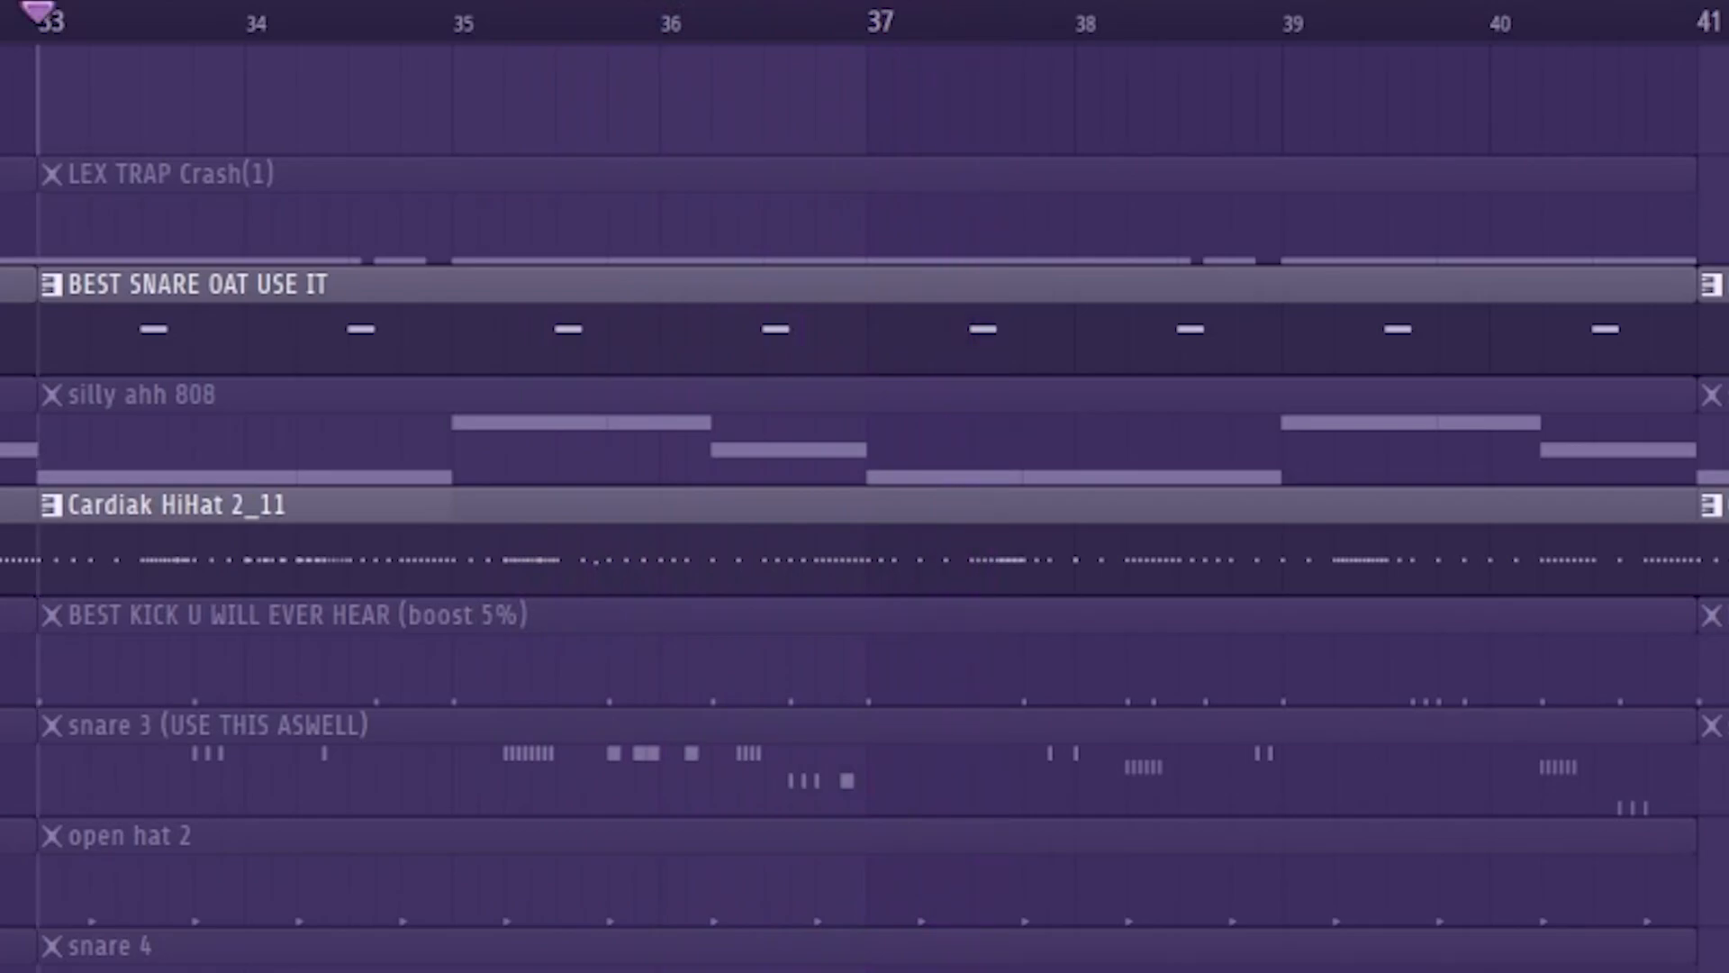
Open the snare 3 (USE THIS ASWELL) pattern in the piano roll and bring up its channel in the channel rack
right_click(509, 459)
double_click(952, 455)
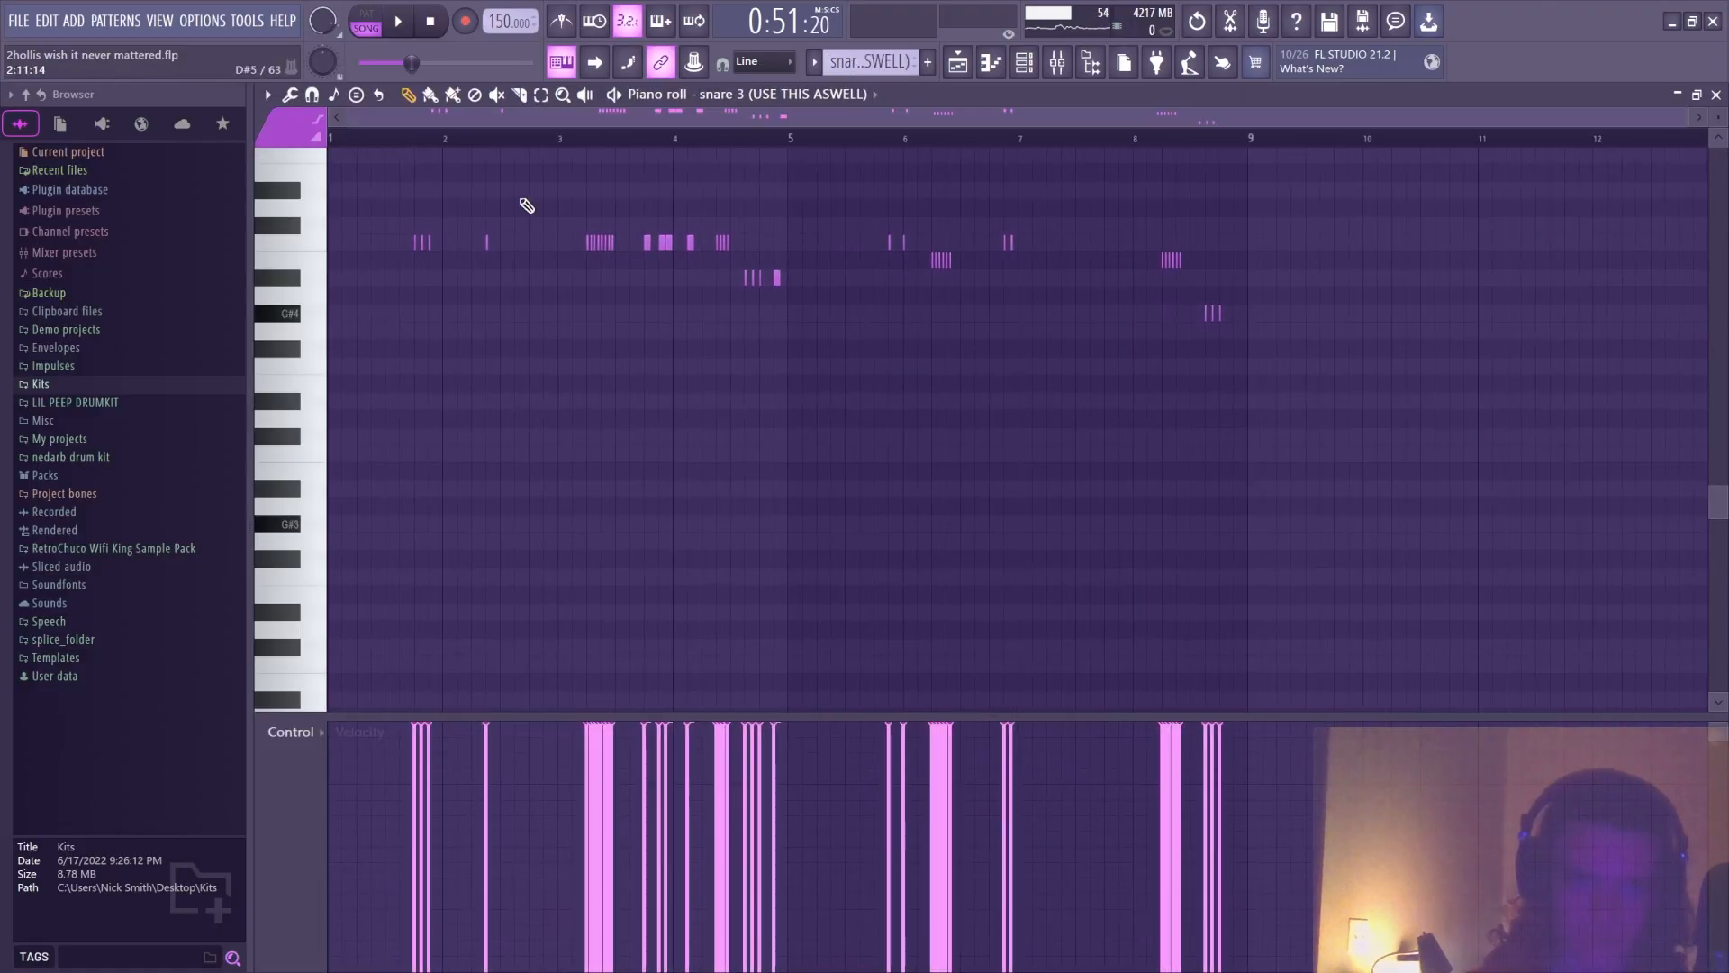
key(F9)
key(F6)
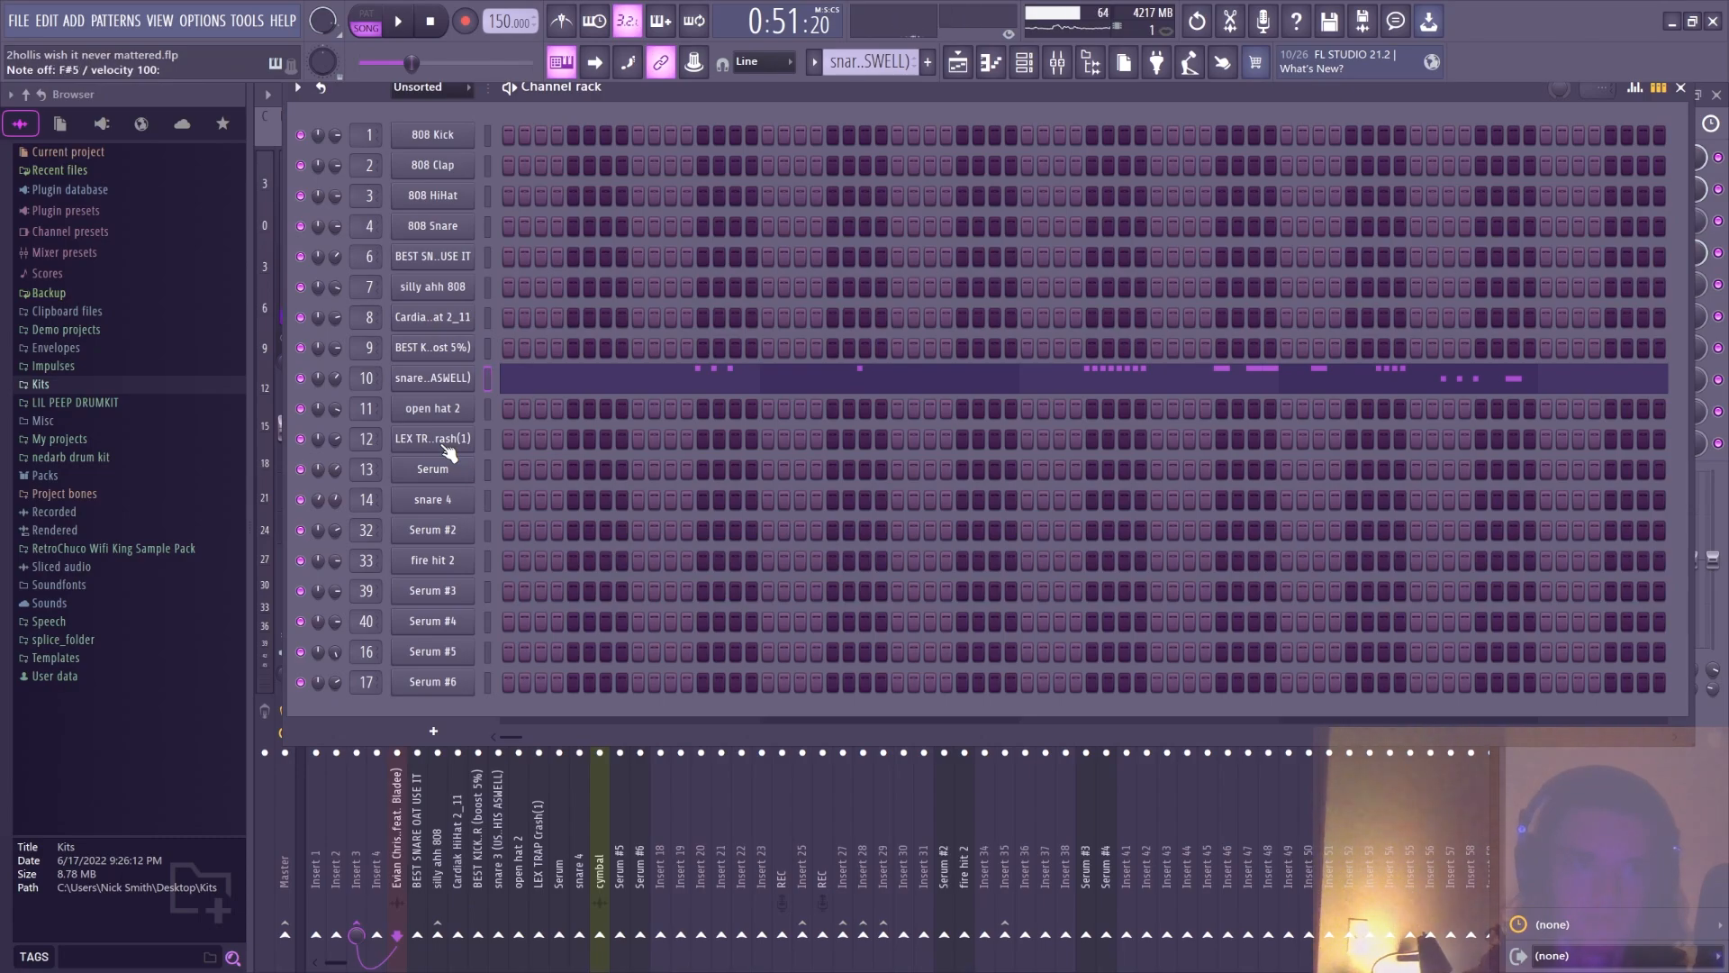
Review the snare 3 notes and play them alongside the hi-hat pattern in the playlist from bar 33
click(991, 63)
scroll(540, 297, up, 3)
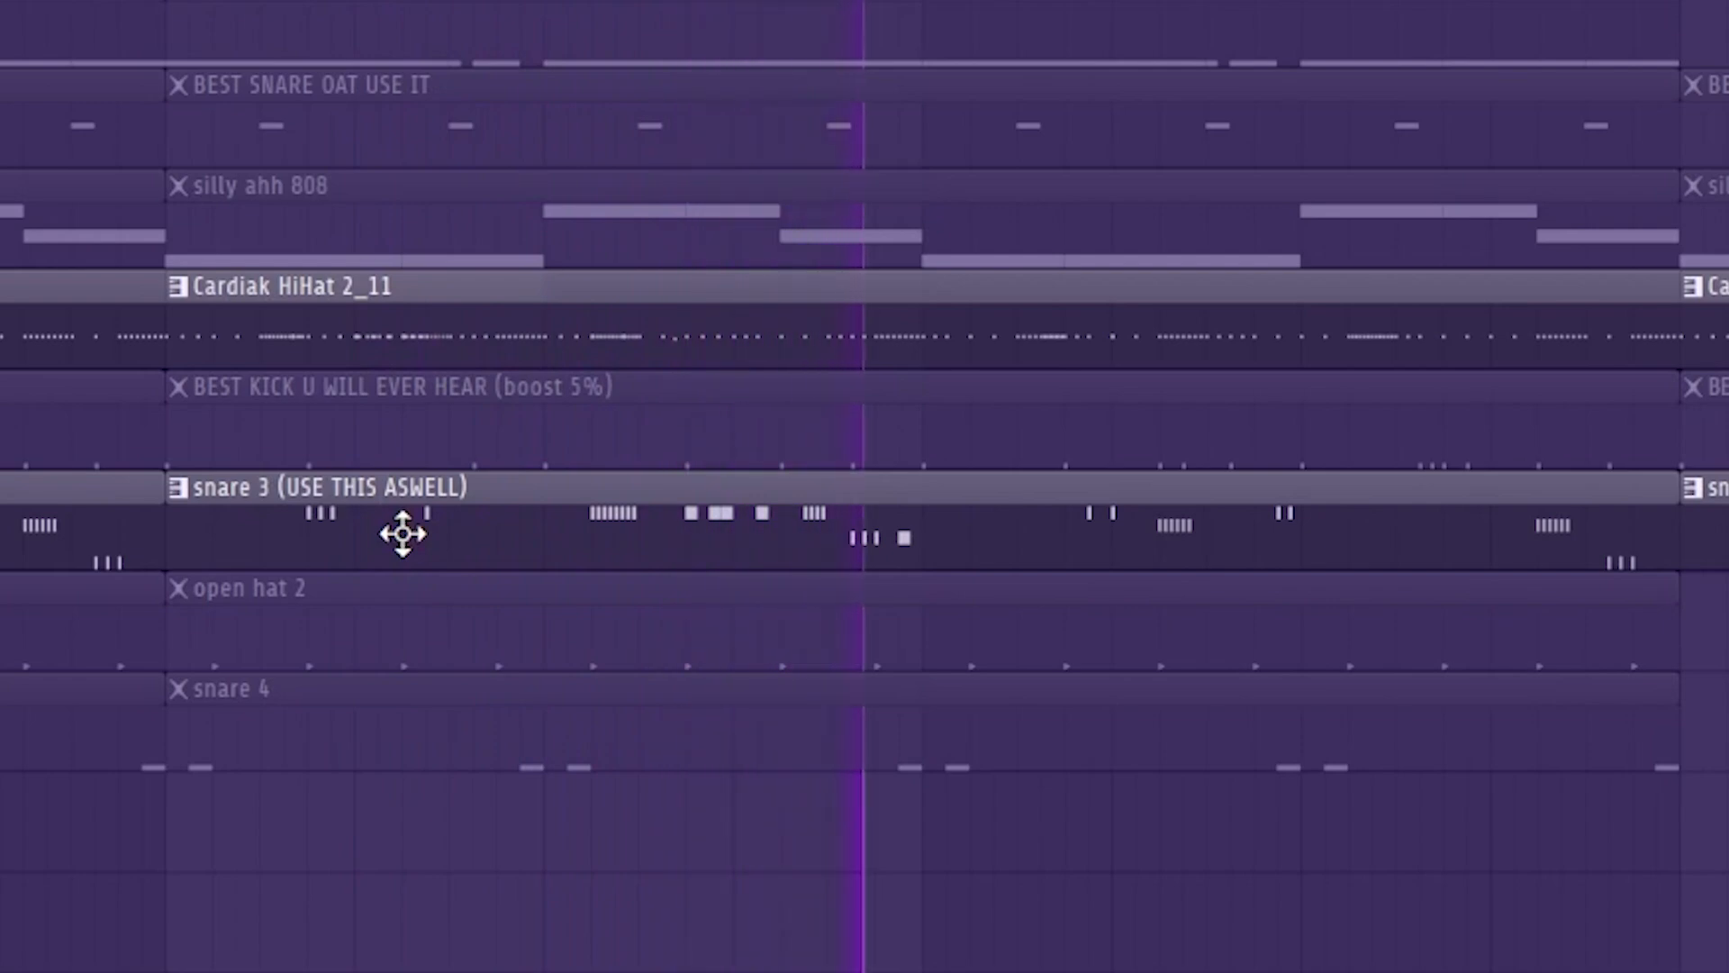
scroll(229, 405, down, 3)
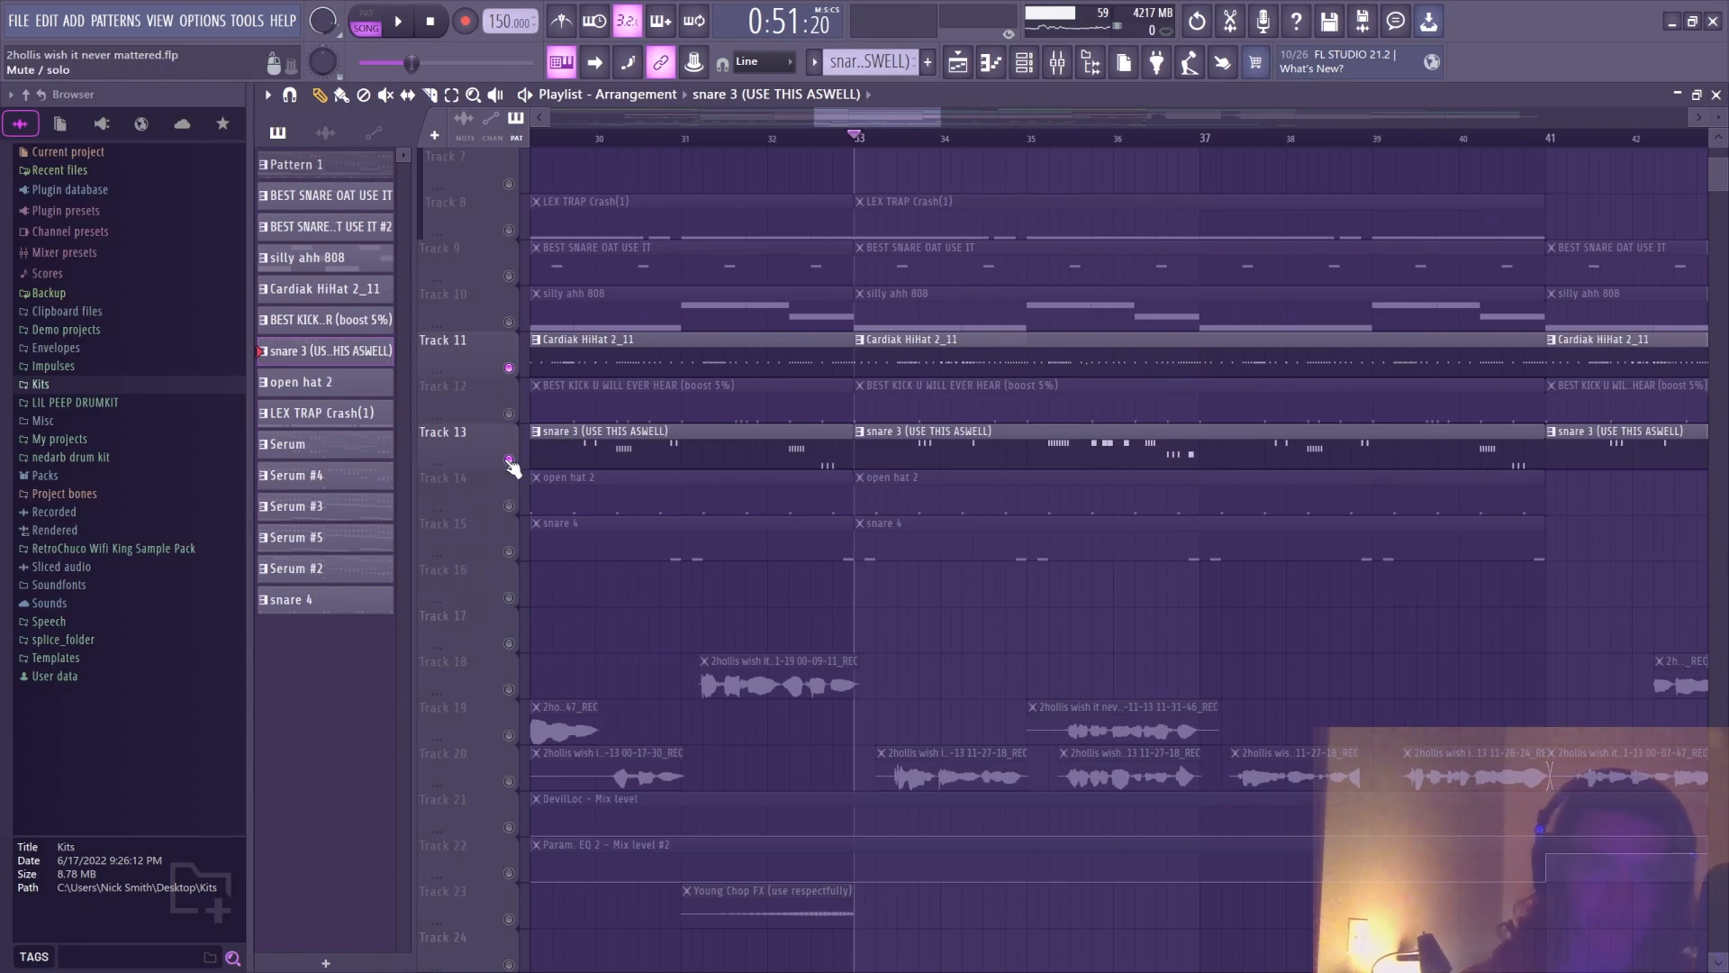
Mute the snare 3 and hi-hat tracks and unmute Track 8 with the LEX TRAP Crash(1) clips
click(509, 461)
click(509, 368)
click(510, 230)
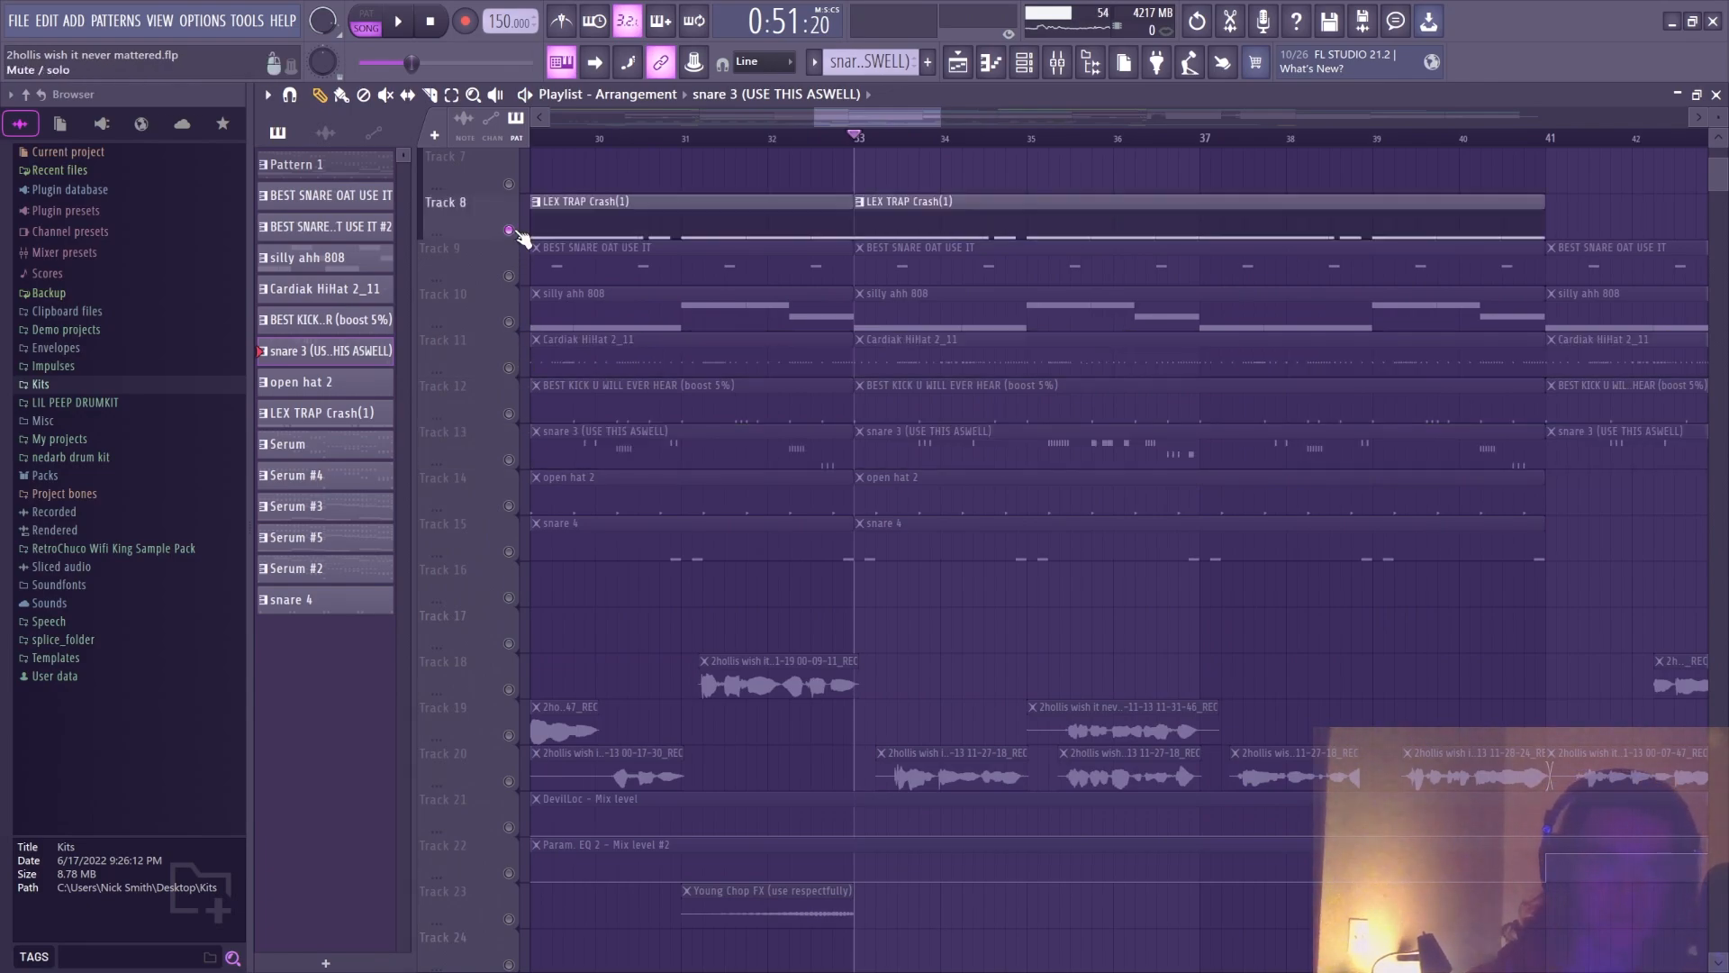
Open the LEX TRAP Crash(1) pattern in the piano roll and audition its sound from the channel rack
double_click(935, 212)
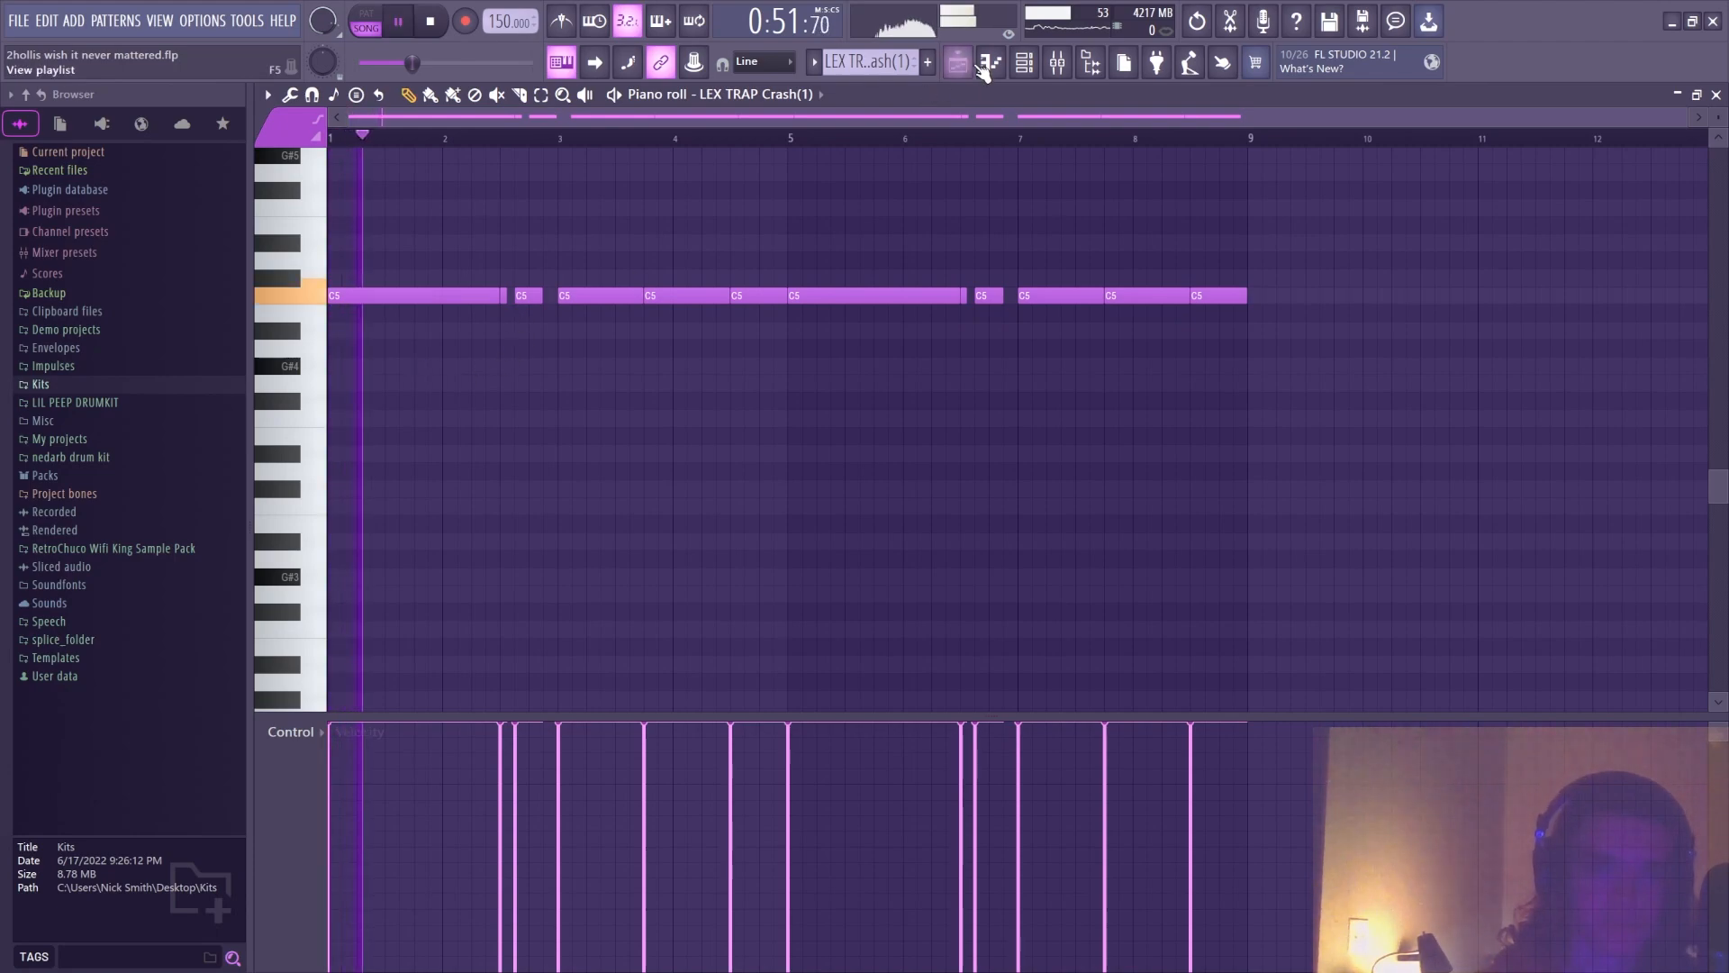
key(space)
key(F6)
click(446, 440)
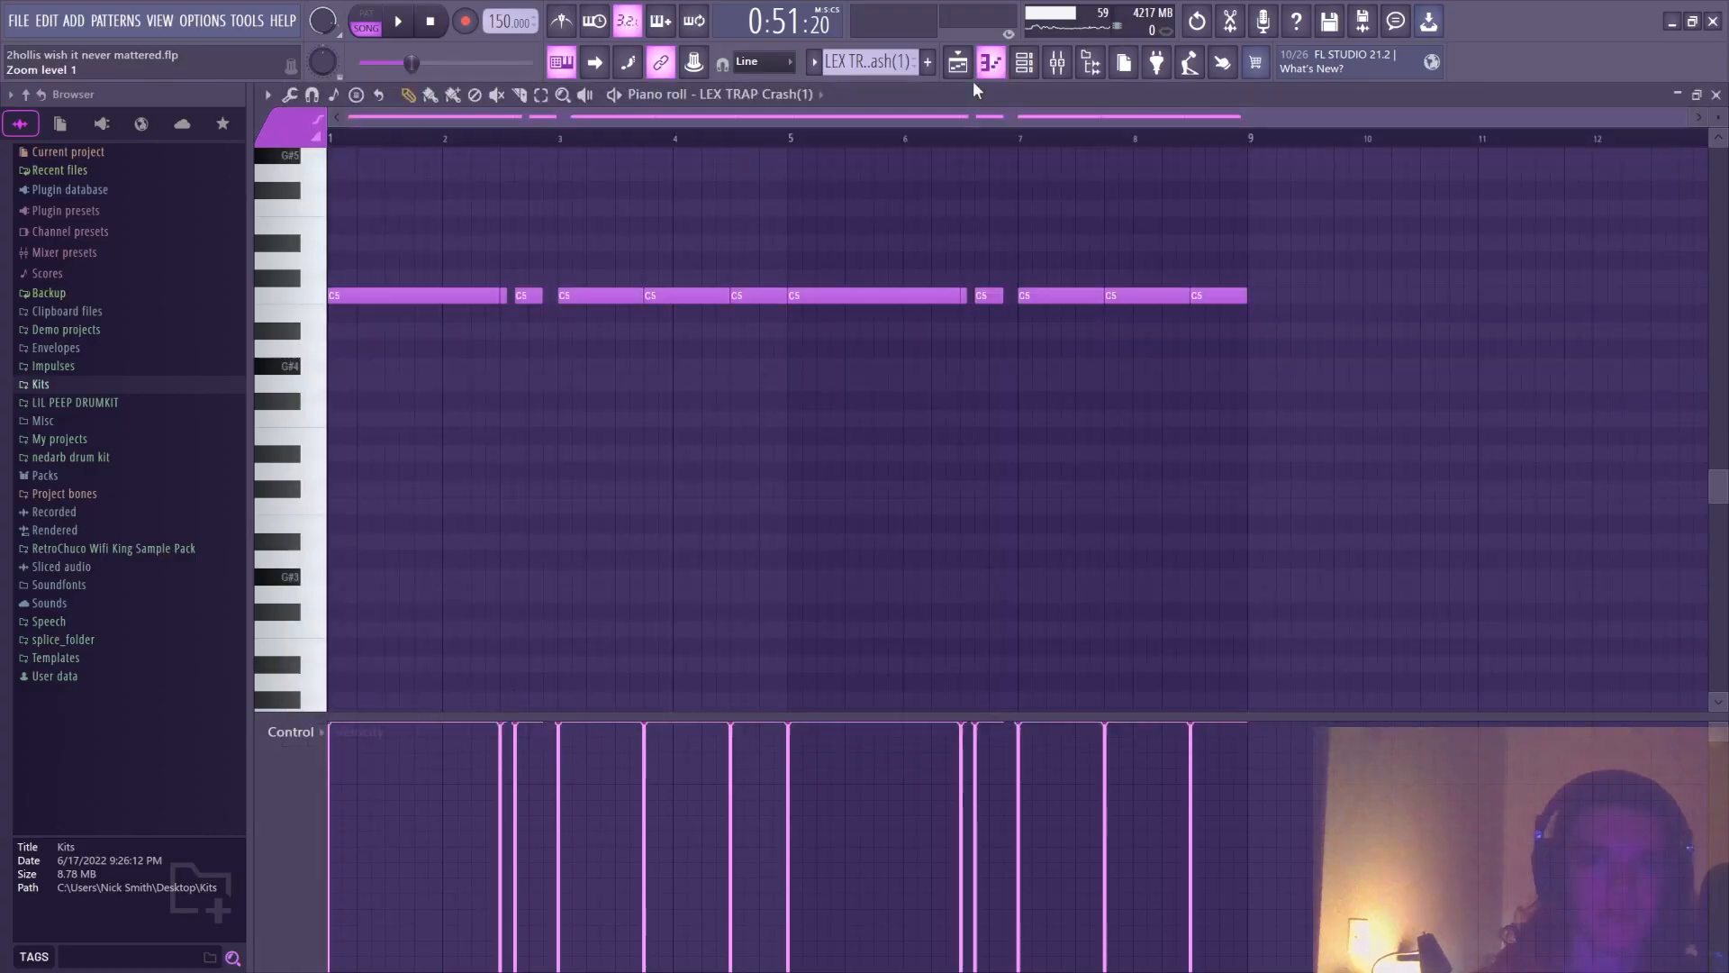
Try a short note above the crash notes midway through bar 2, and delete it
mouse_move(507, 244)
mouse_down()
mouse_move(664, 240)
mouse_move(505, 242)
mouse_up()
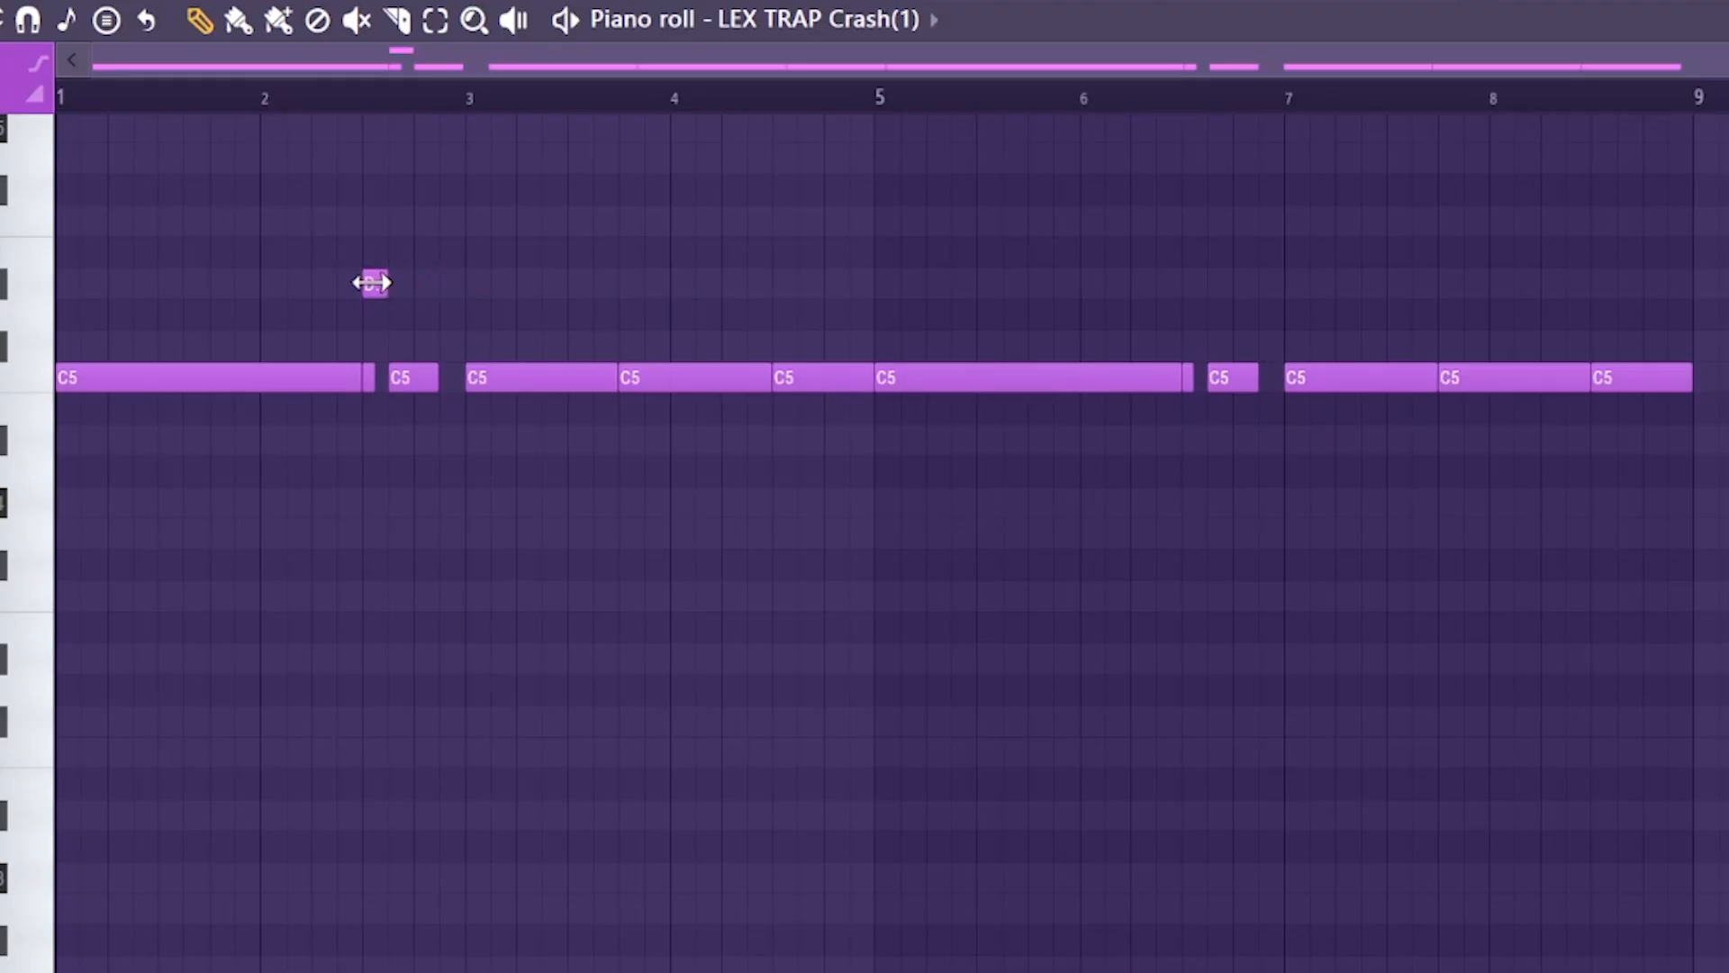
right_click(371, 290)
Play the LEX TRAP Crash(1) pattern in the piano roll and return to the playlist
key(space)
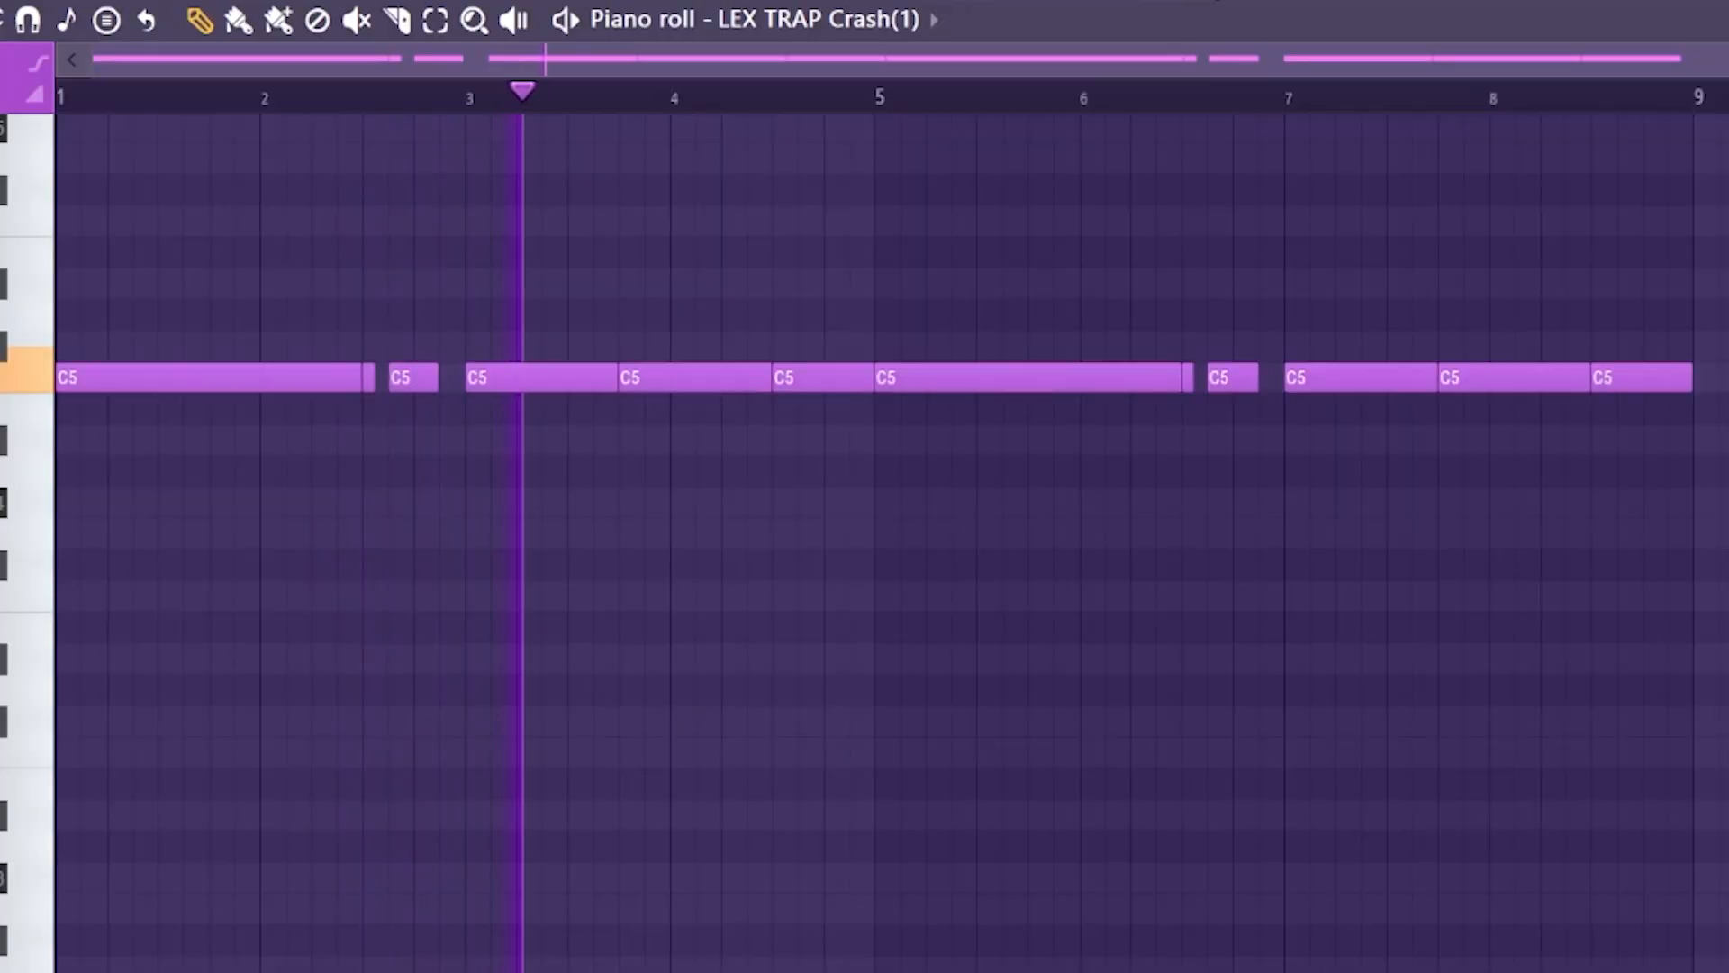
click(1715, 95)
key(space)
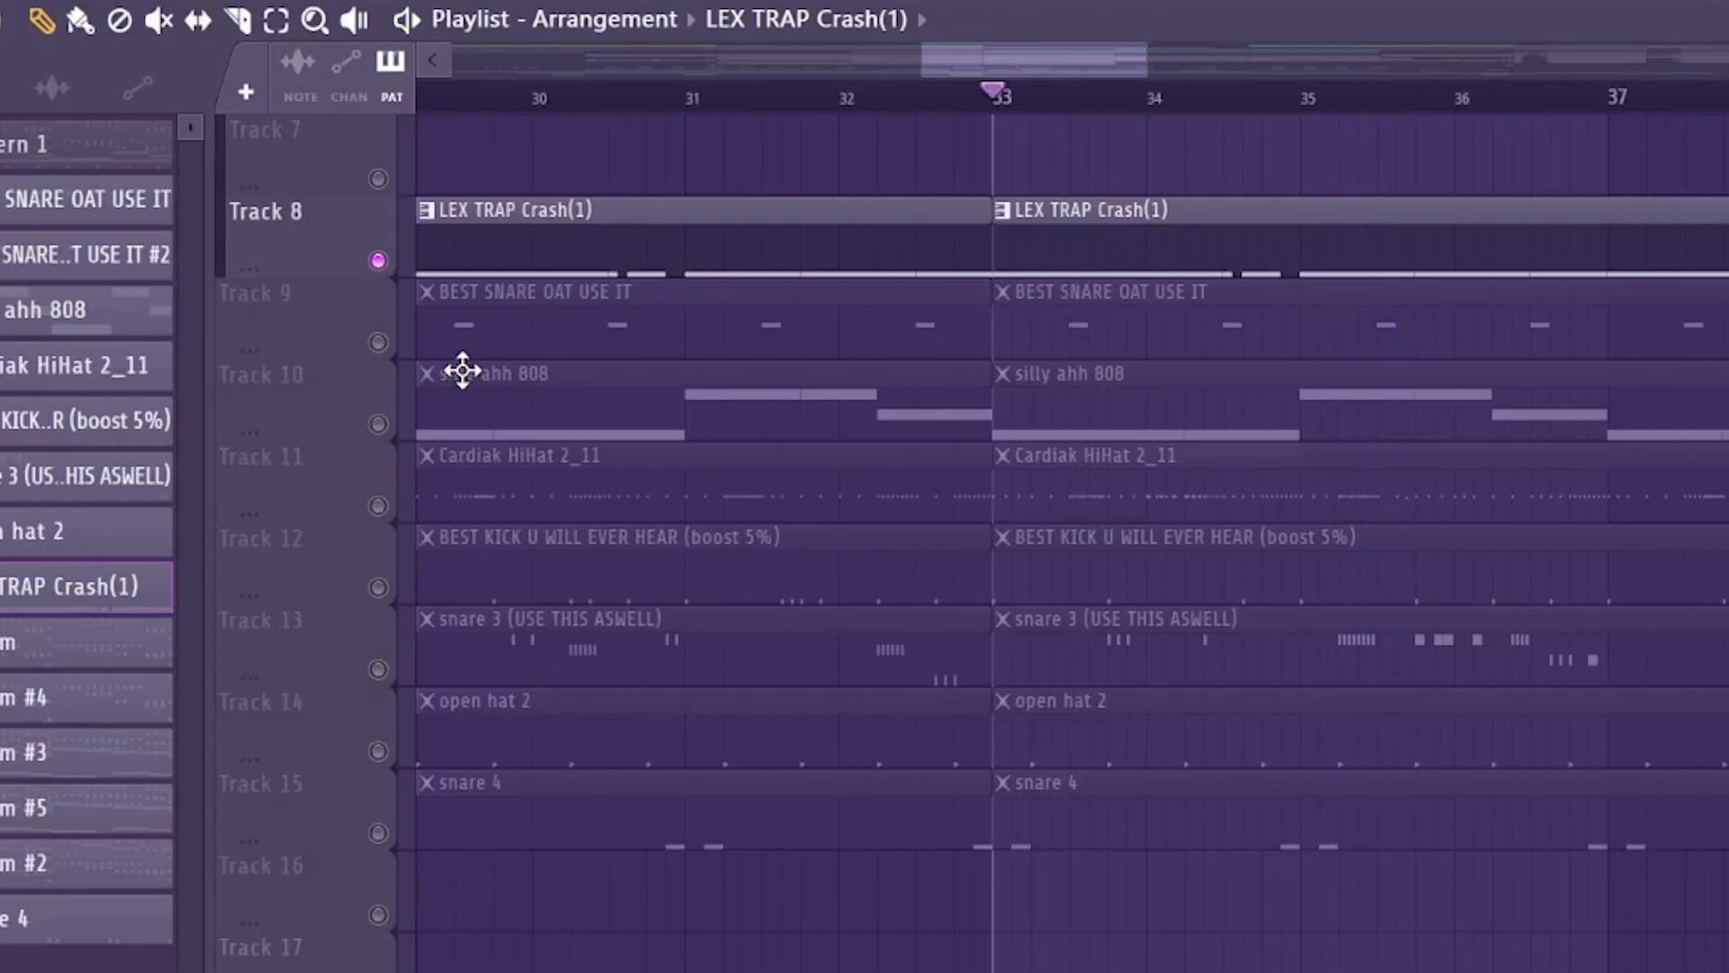
Open the silly ahh 808 pattern from Track 10 in the piano roll, play it, and return to the playlist
click(921, 311)
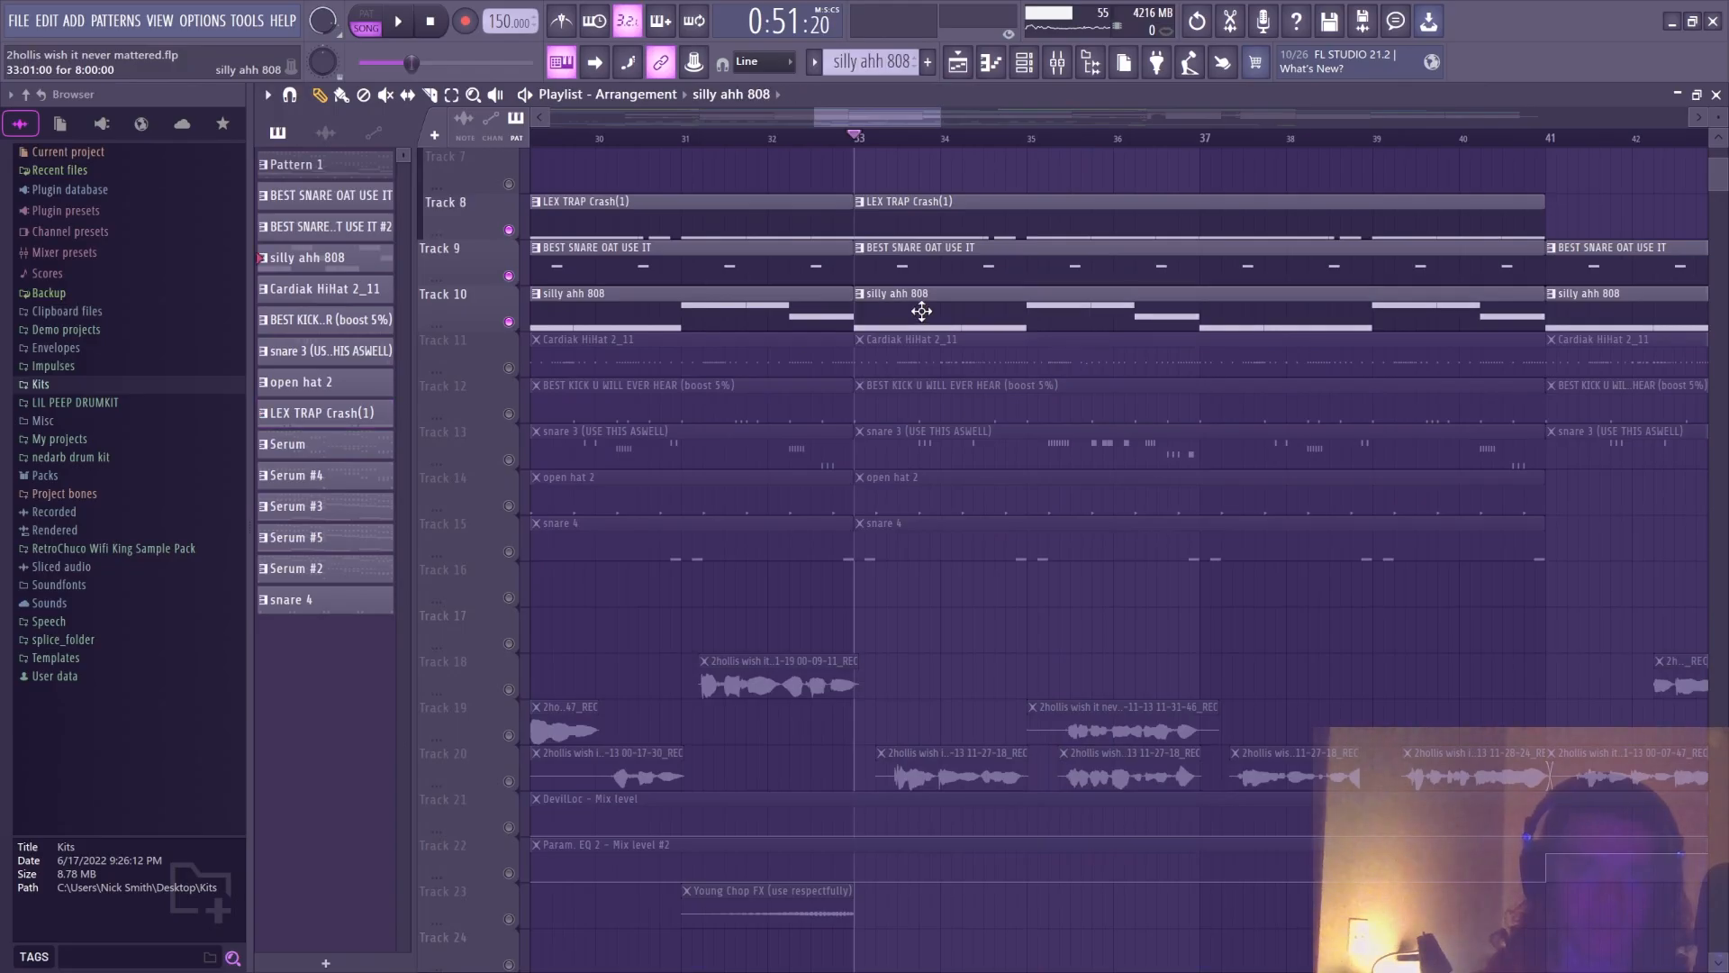
double_click(921, 311)
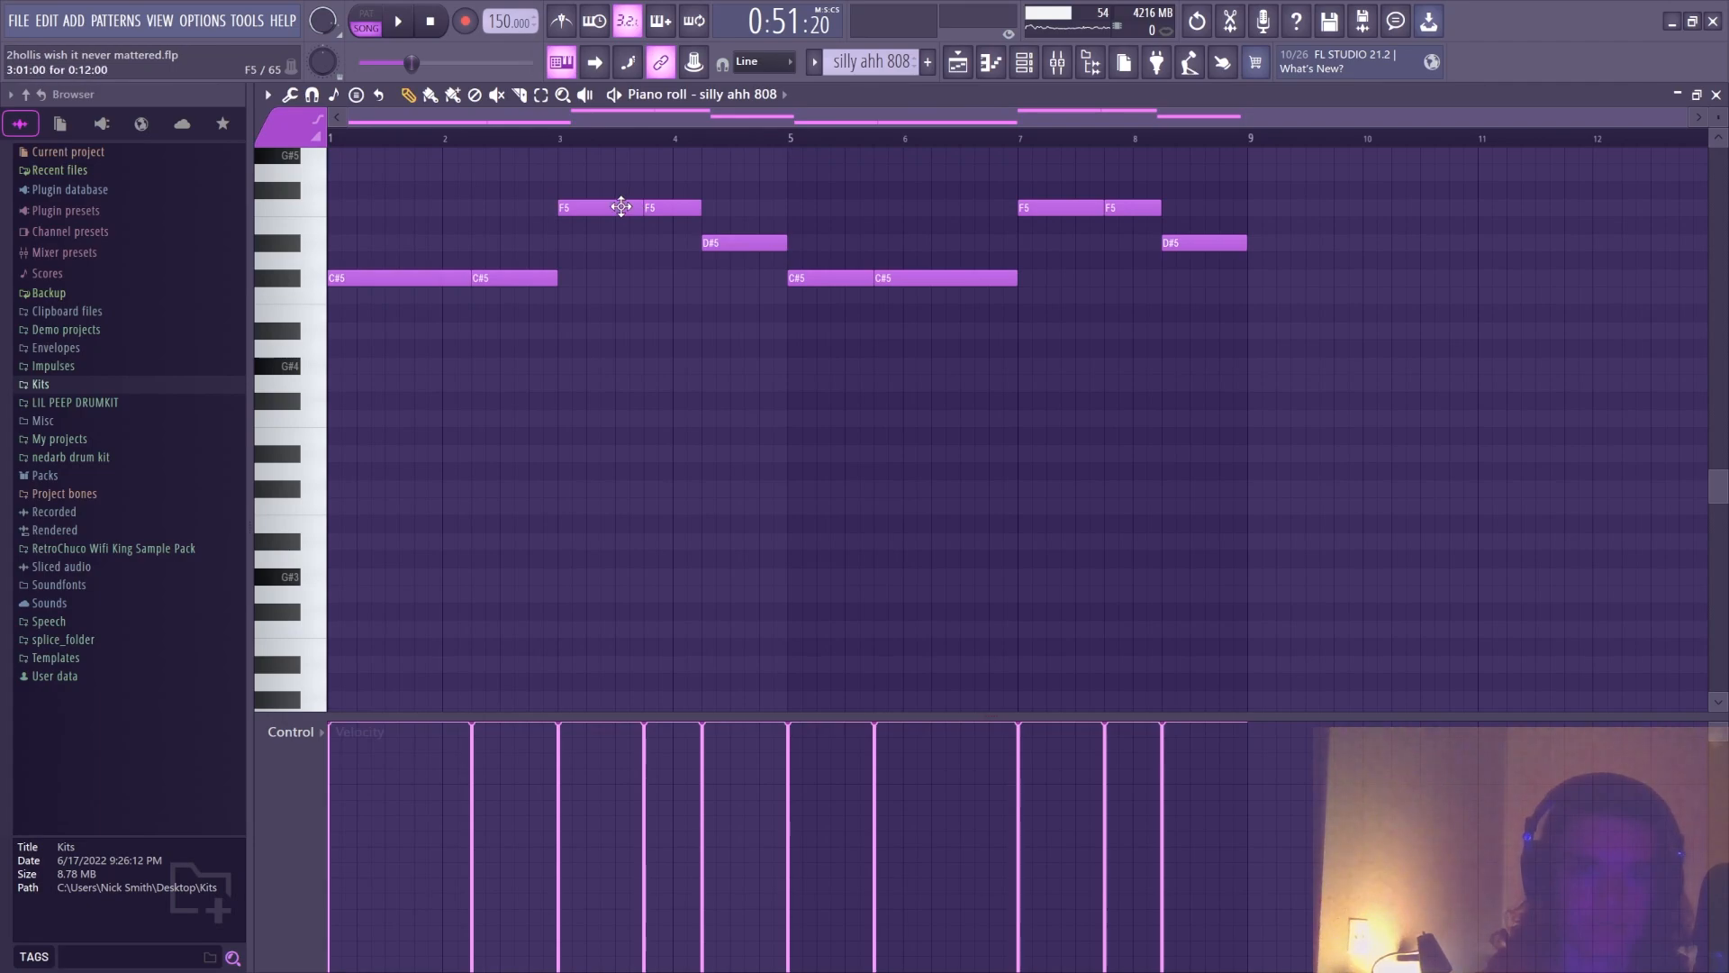
key(space)
click(957, 62)
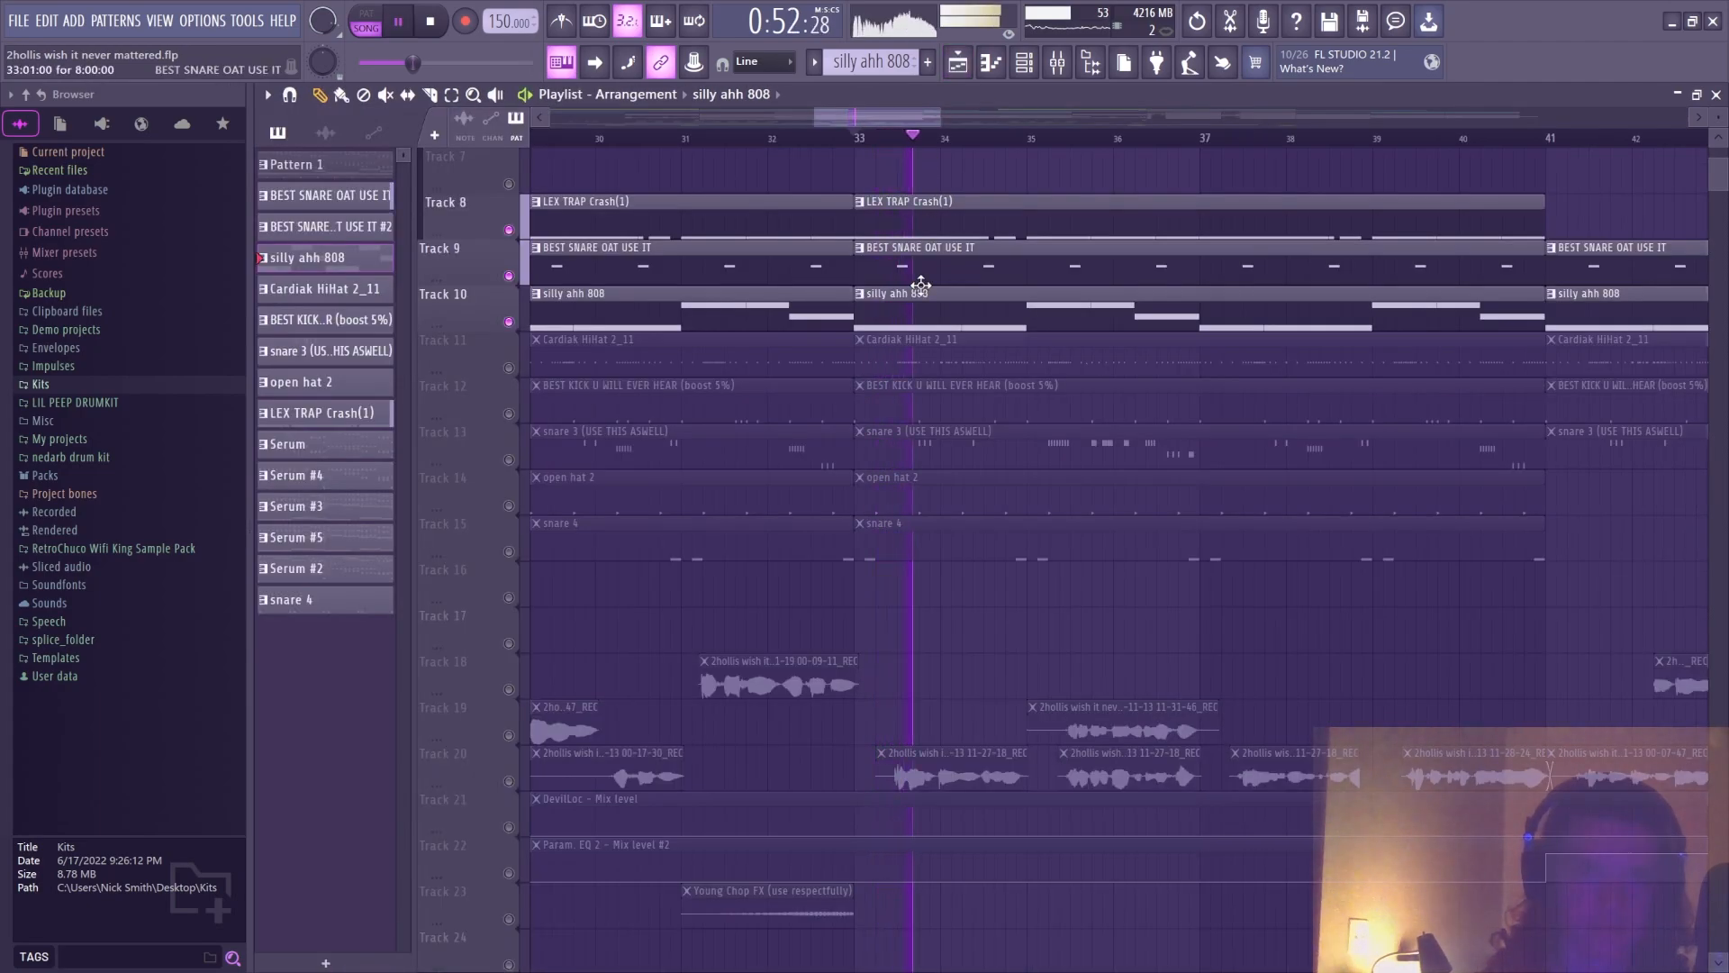
Unmute the Cardiak HiHat and BEST KICK tracks during playback and open the kick pattern in the piano roll
scroll(921, 284, down, 5)
click(509, 367)
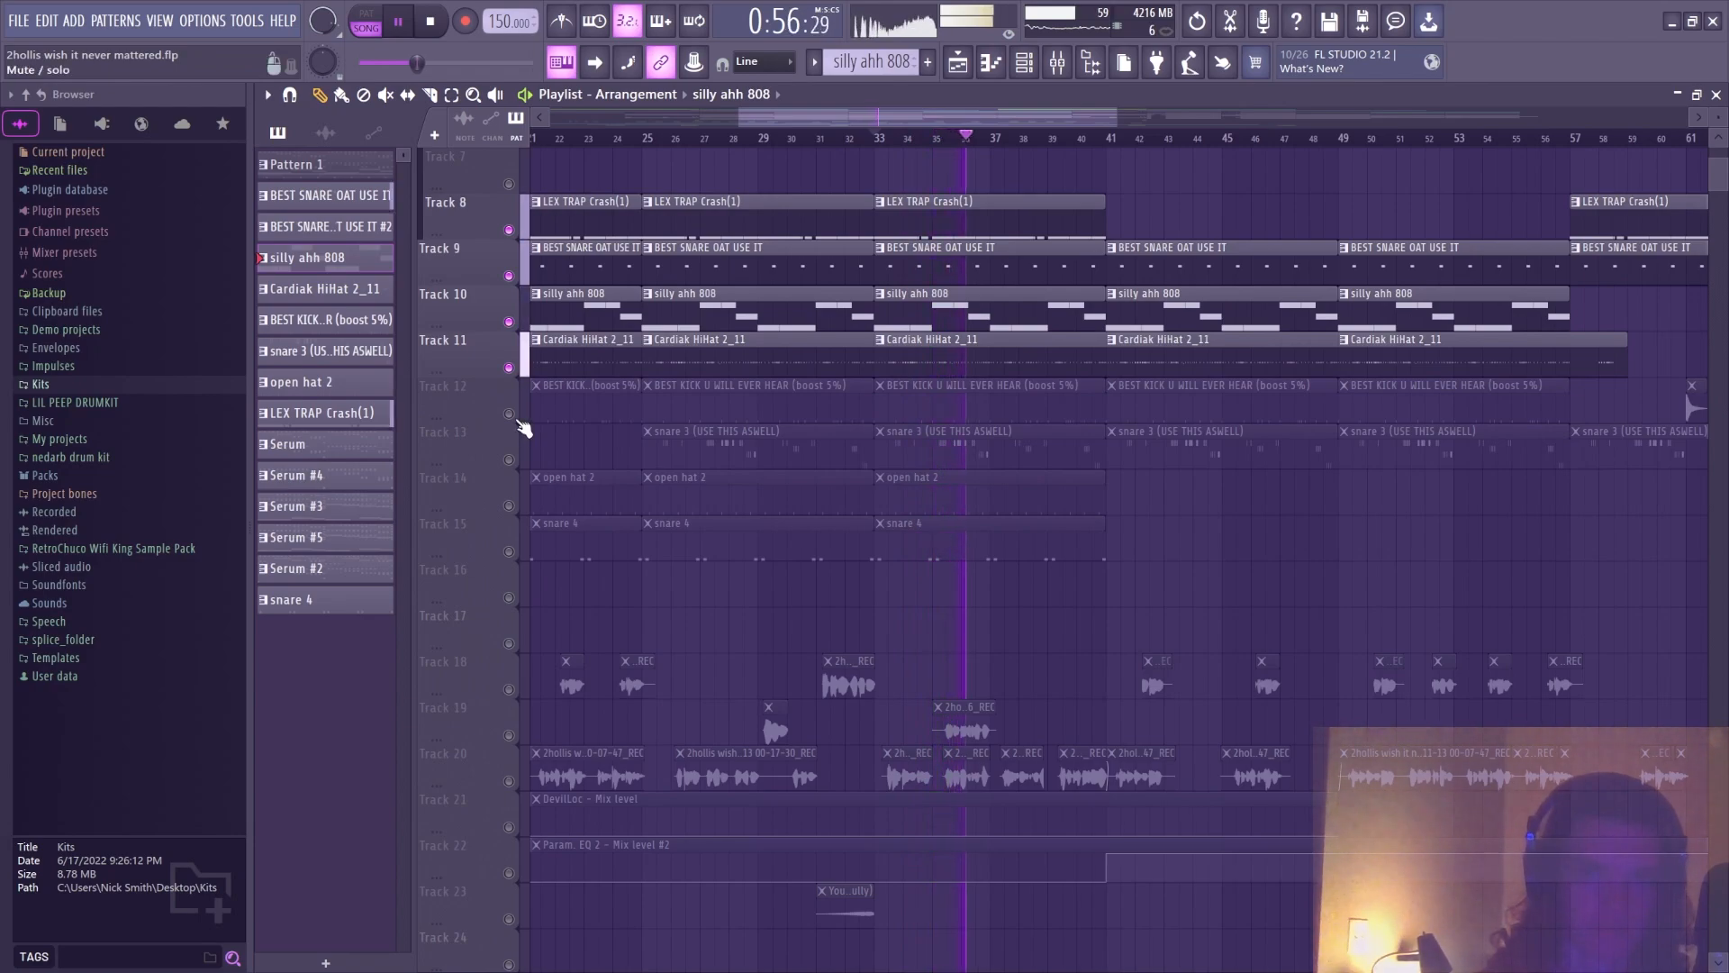
click(509, 414)
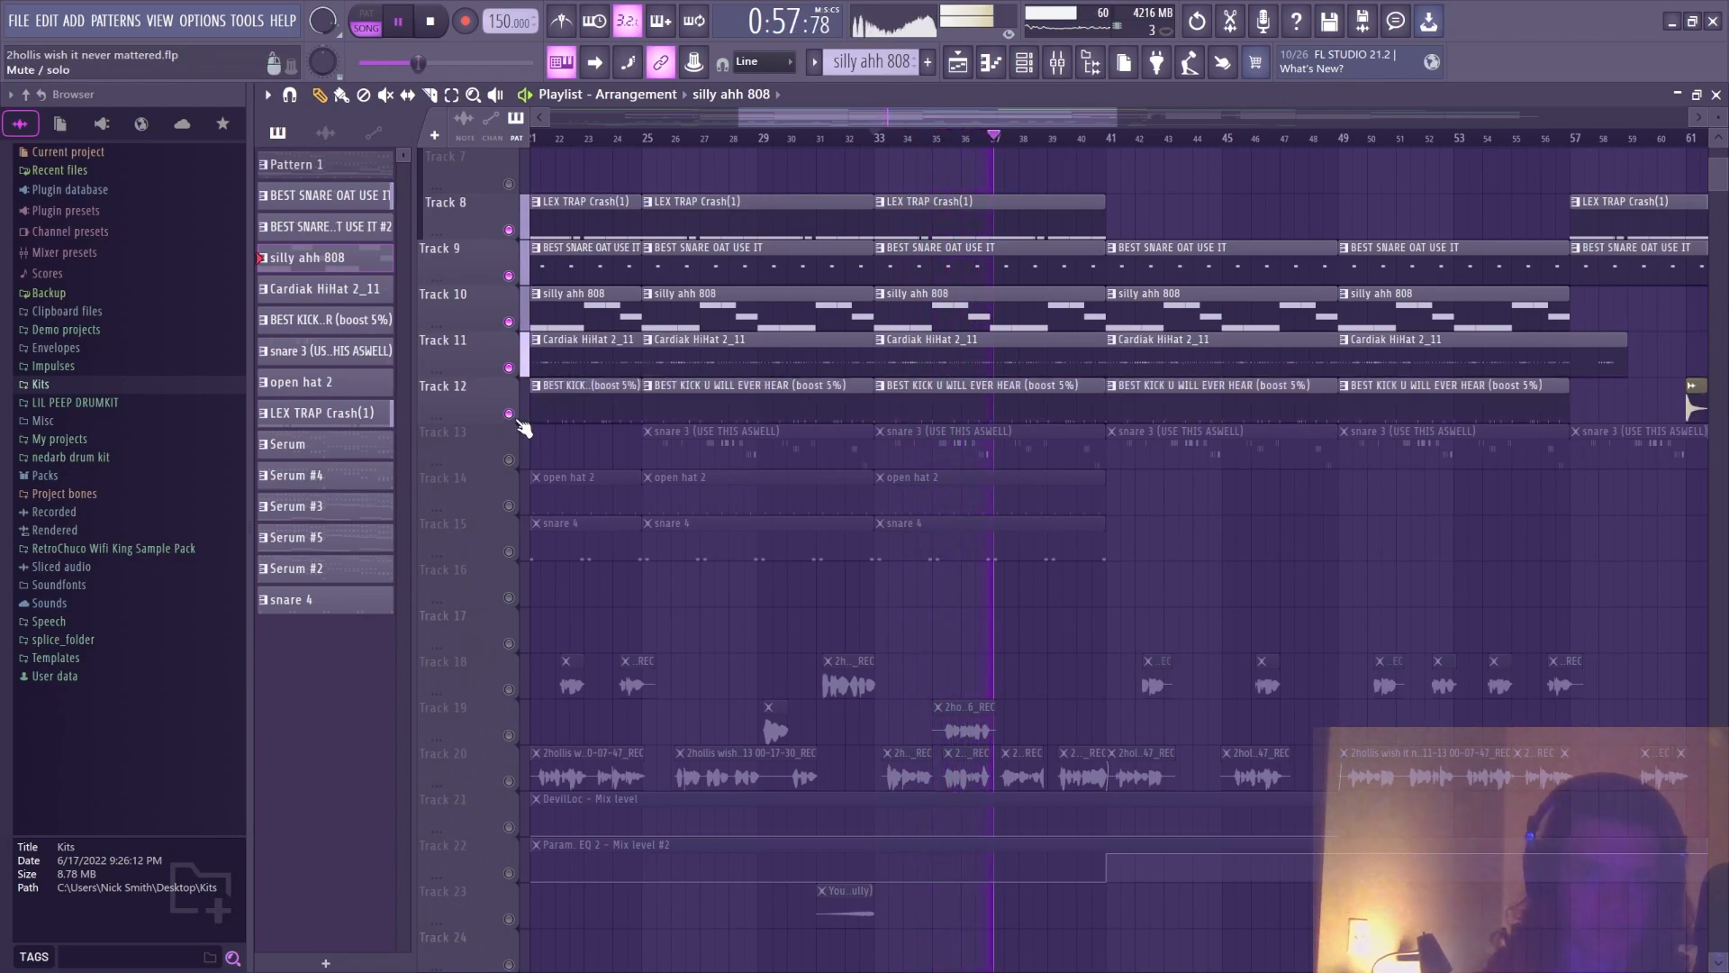
double_click(959, 405)
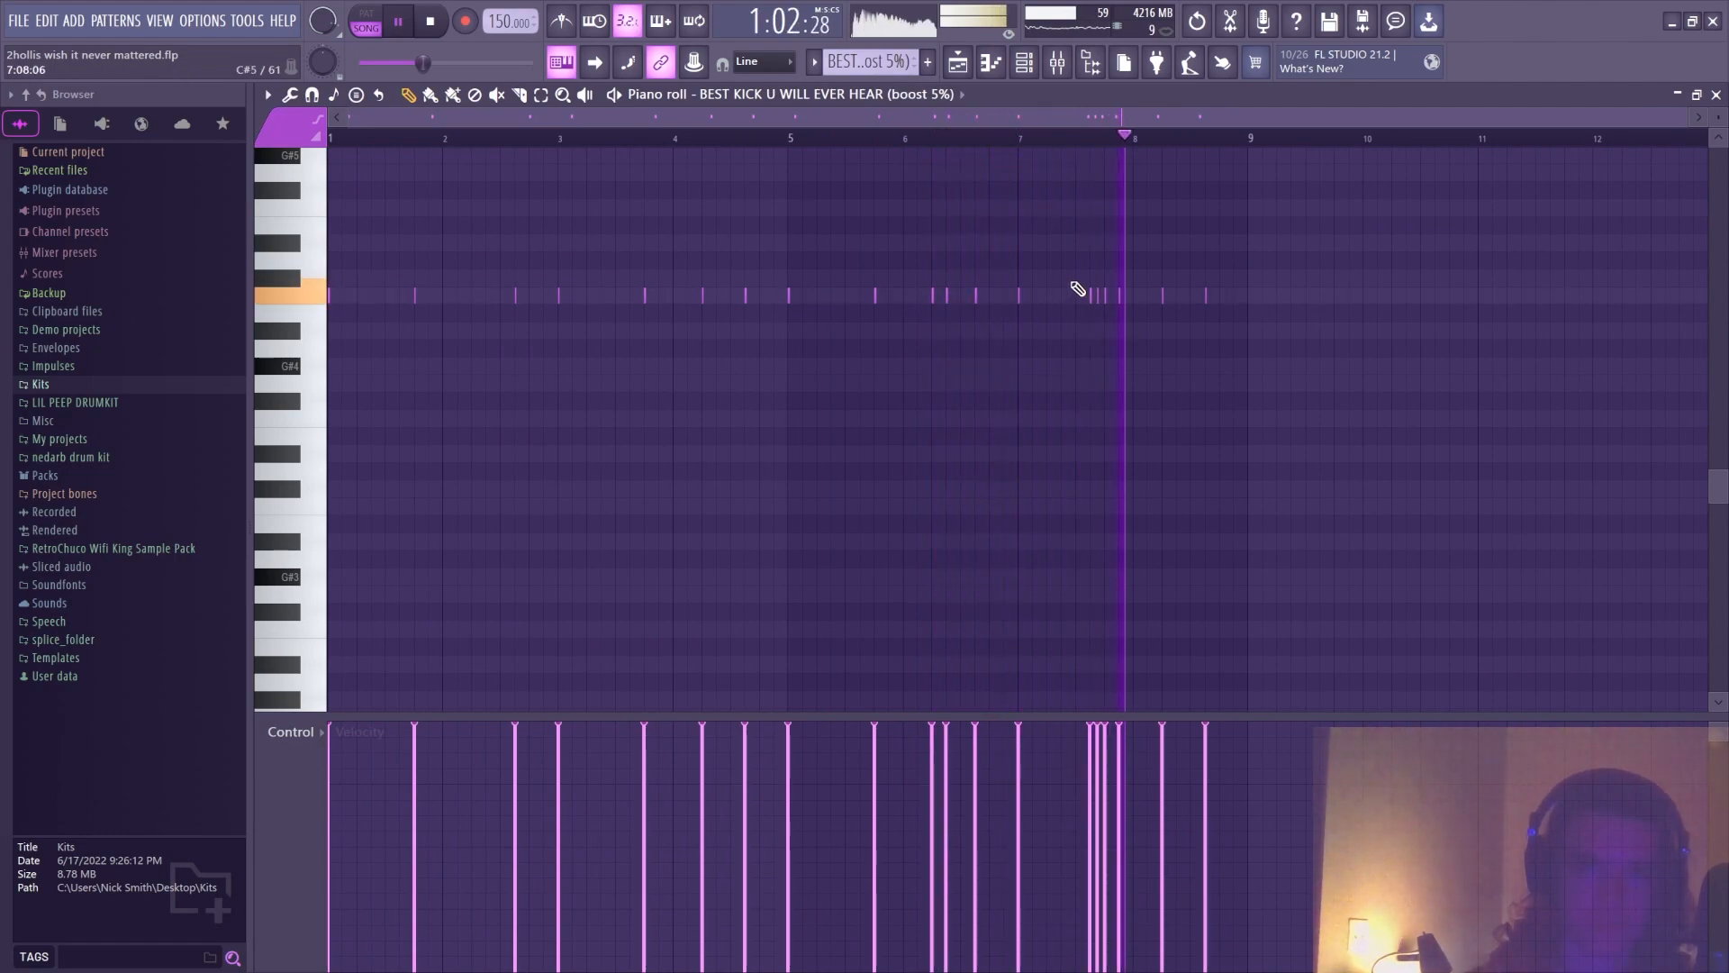
scroll(1095, 225, up, 3)
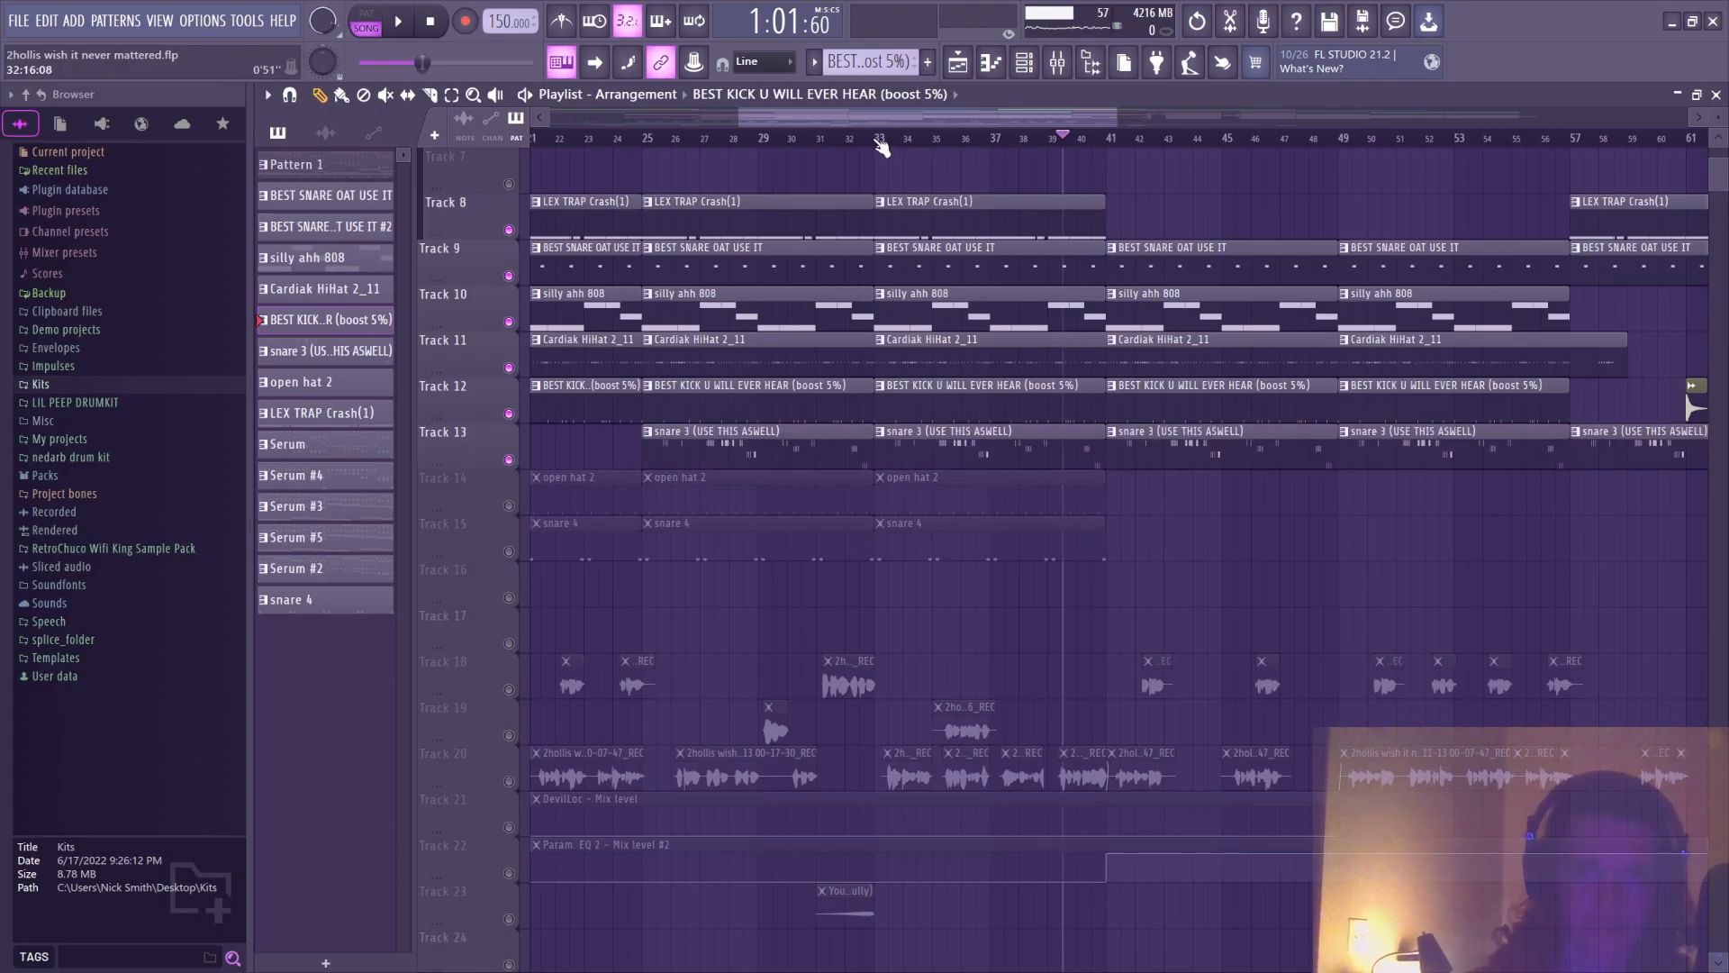
Play the arrangement from bar 33 and unmute the open hat 2 and snare 4 tracks
click(880, 142)
key(space)
scroll(996, 352, down, 3)
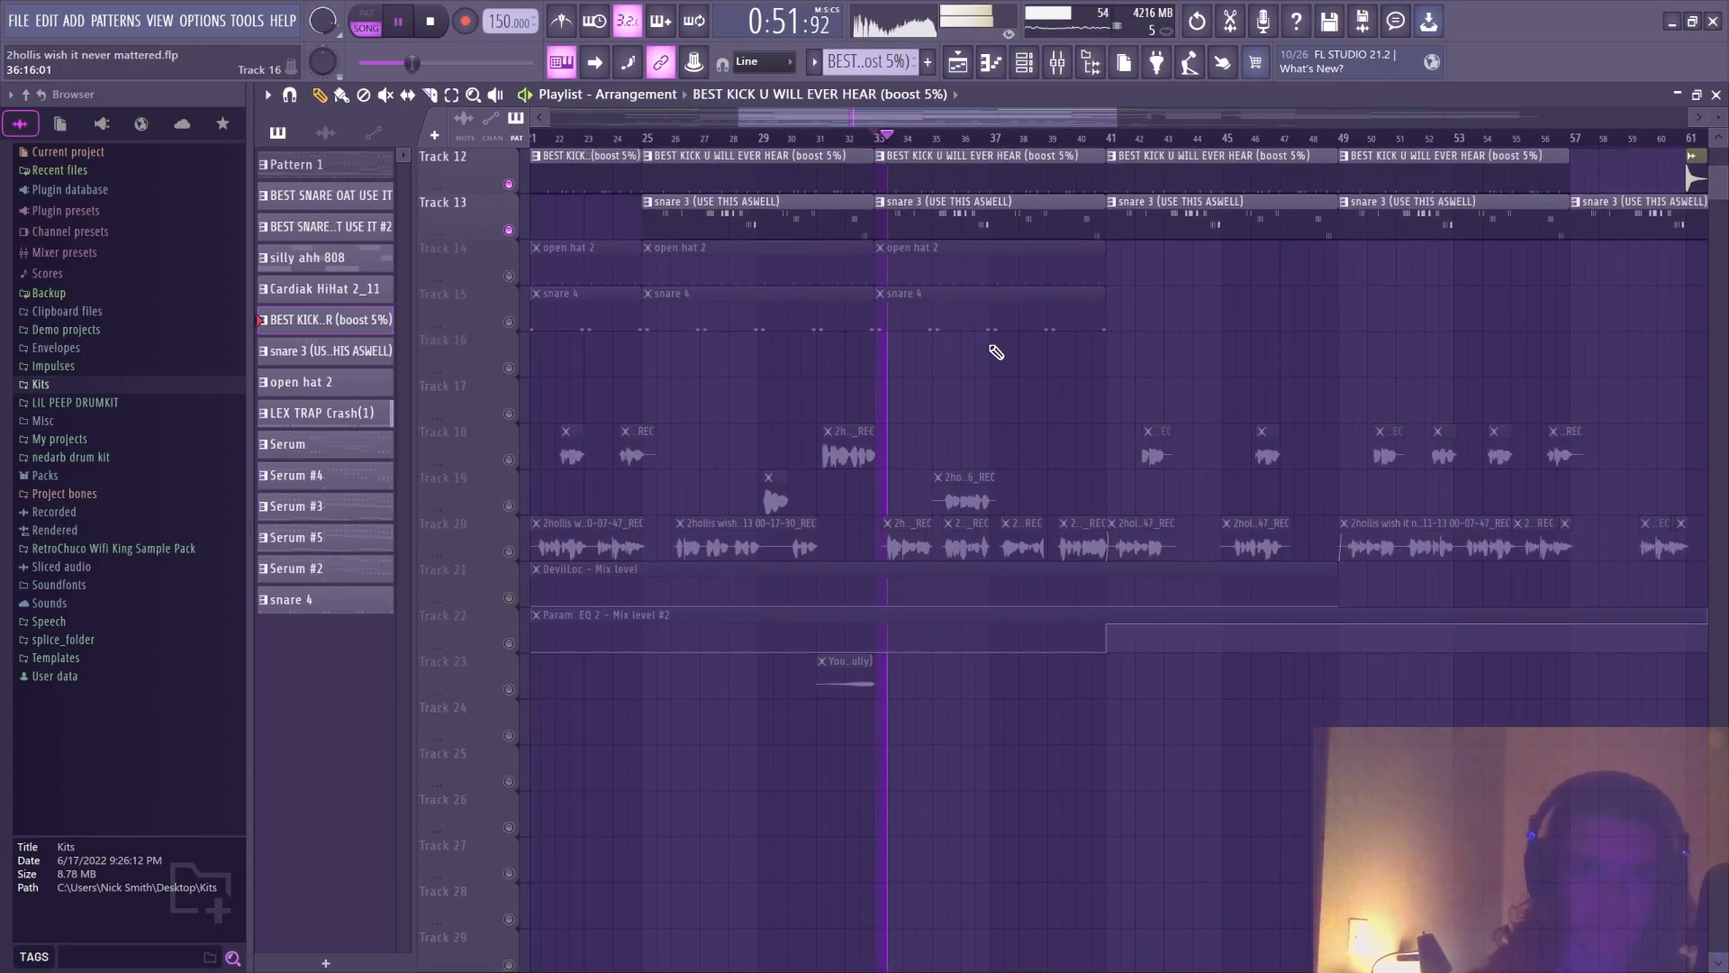
click(509, 276)
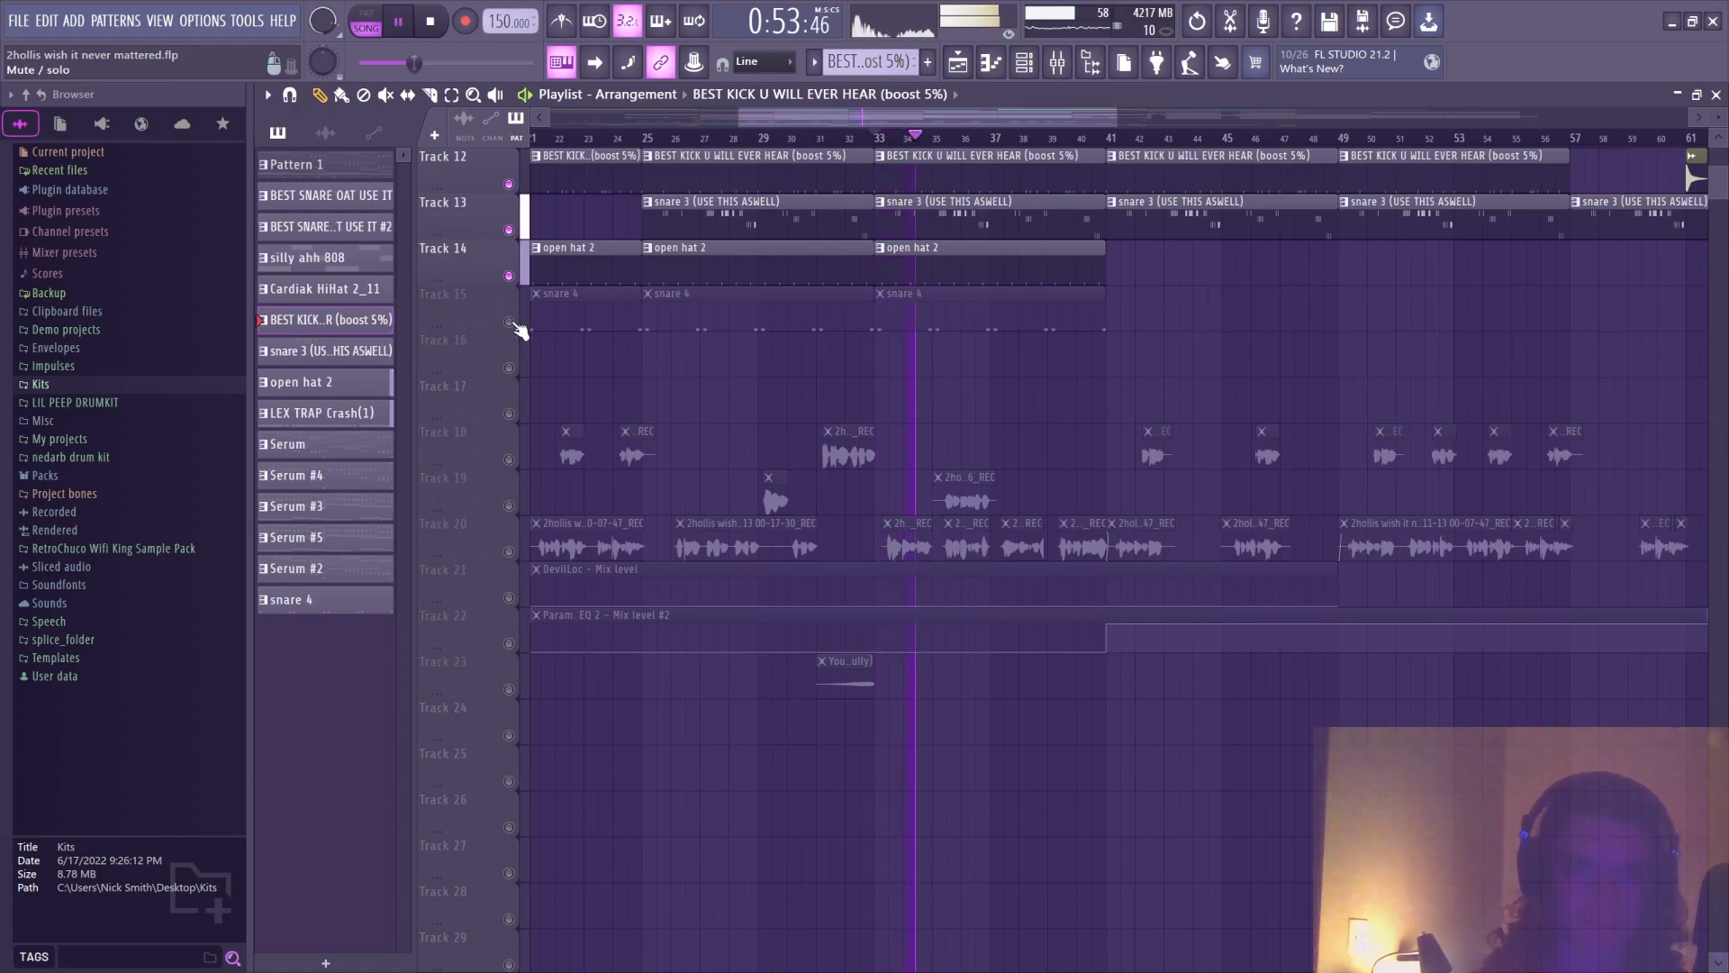
click(510, 321)
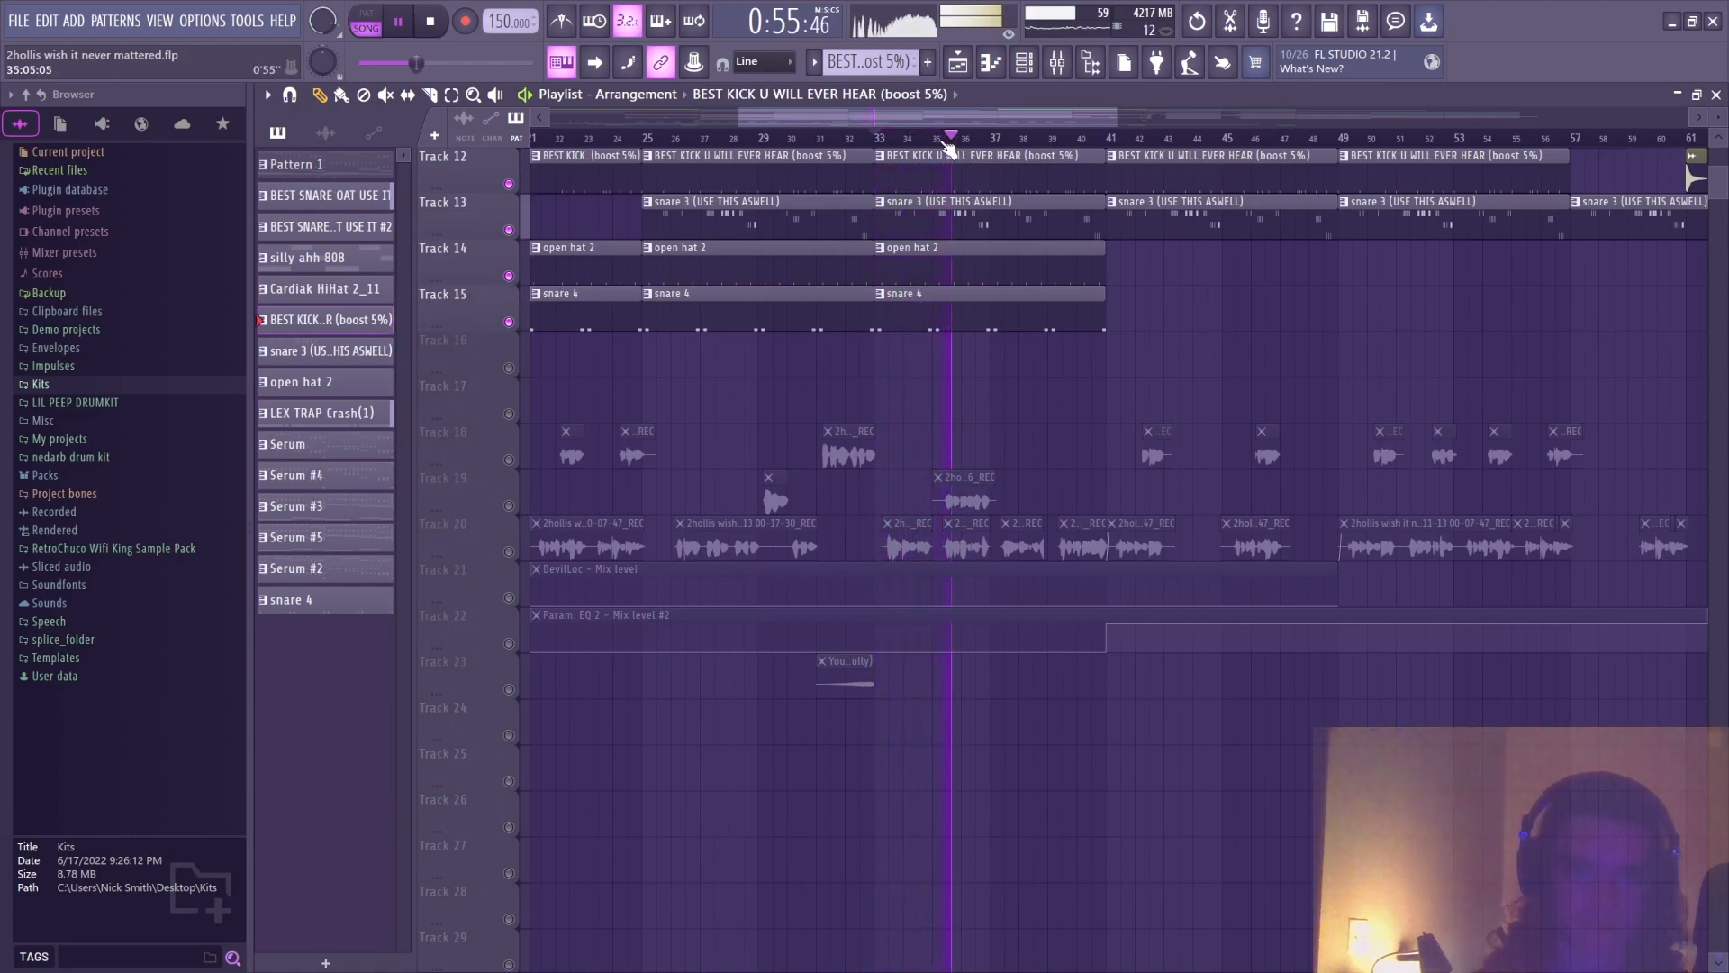
Look over the full drum arrangement in the playlist while the unmuted tracks play
scroll(946, 146, down, 4)
scroll(888, 375, up, 6)
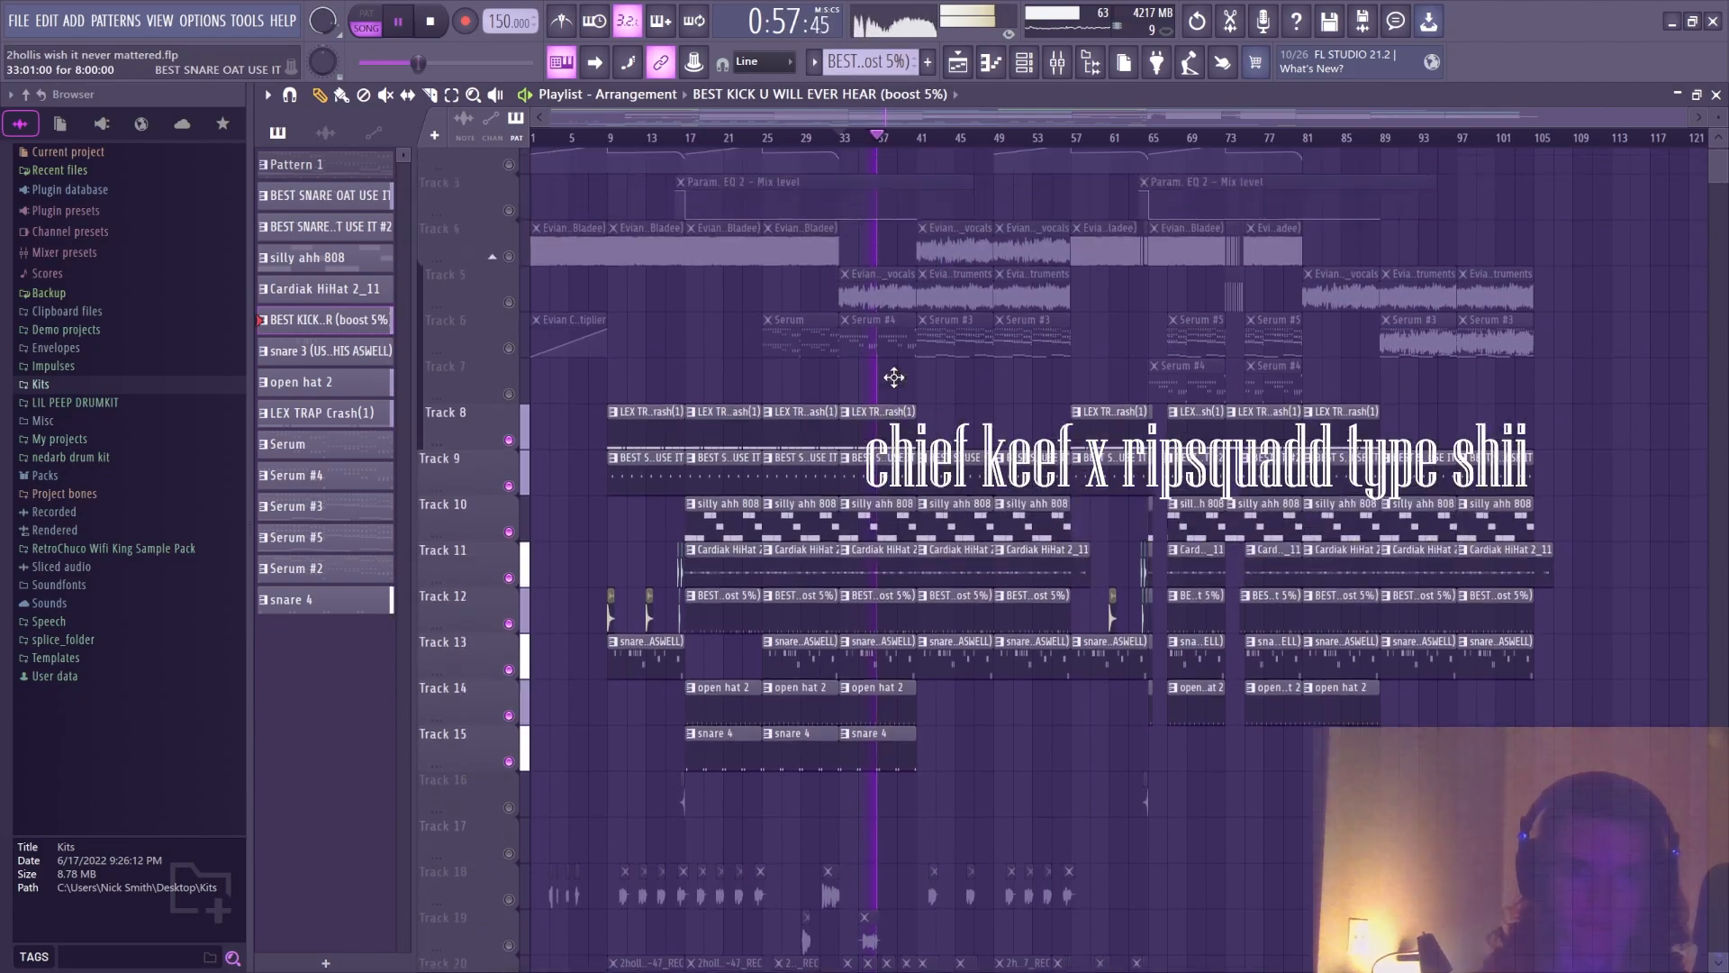
click(892, 491)
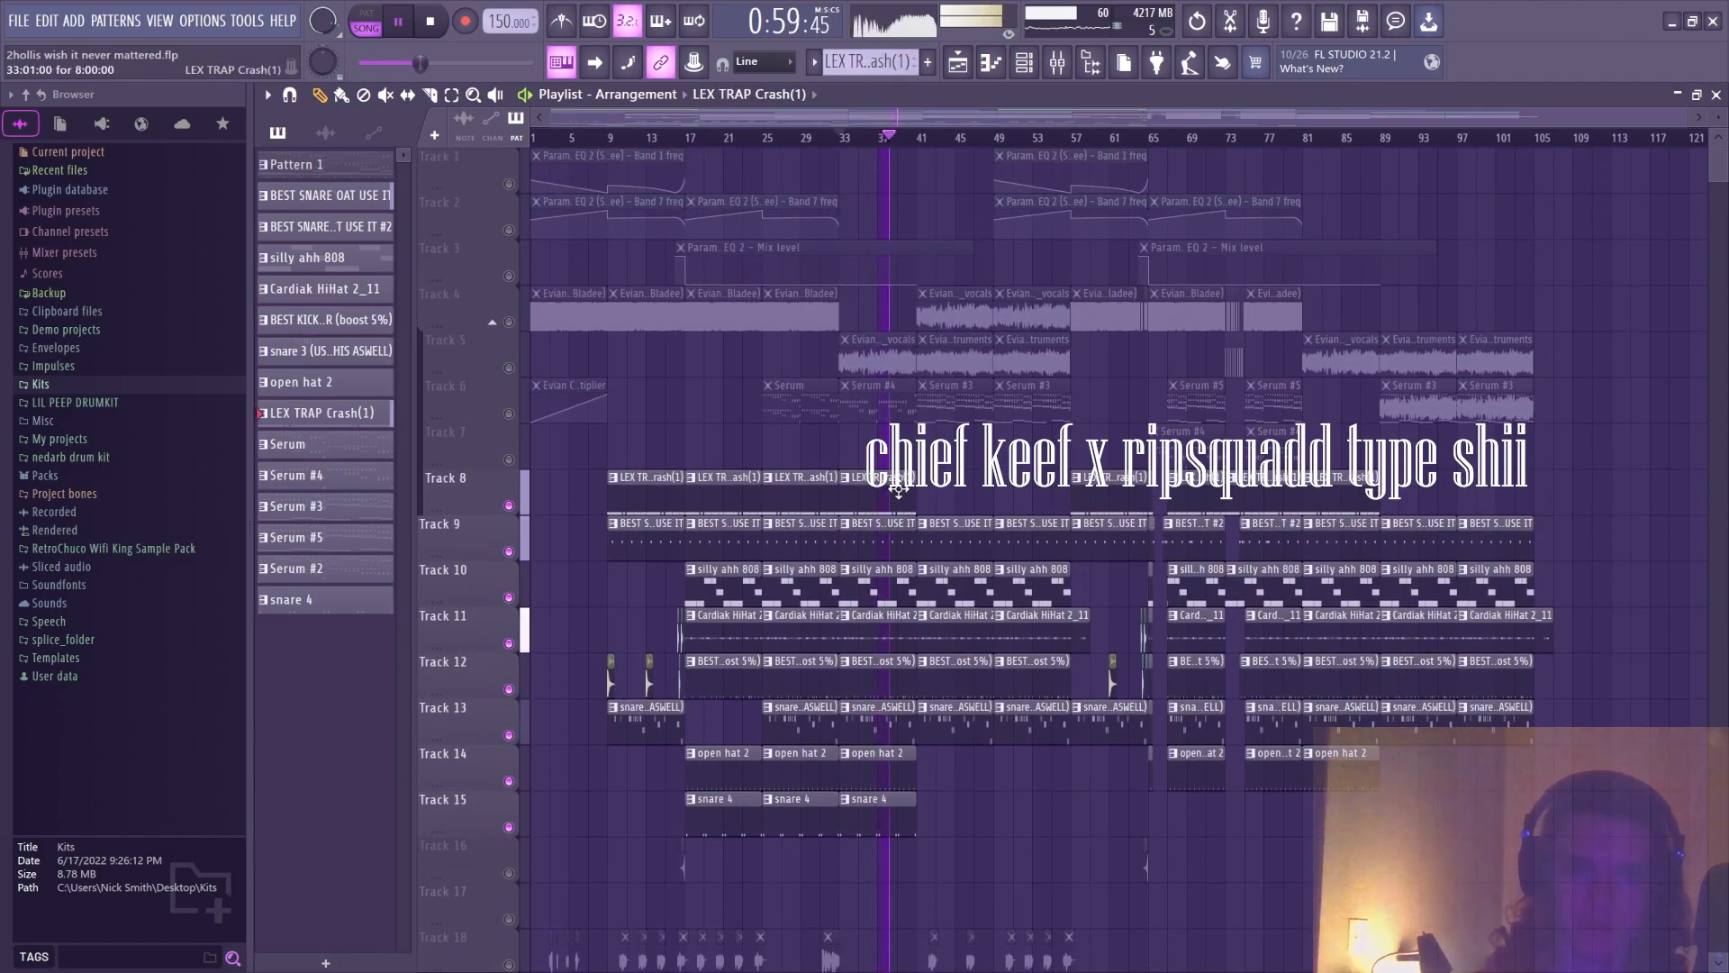
scroll(952, 455, down, 3)
scroll(944, 446, up, 6)
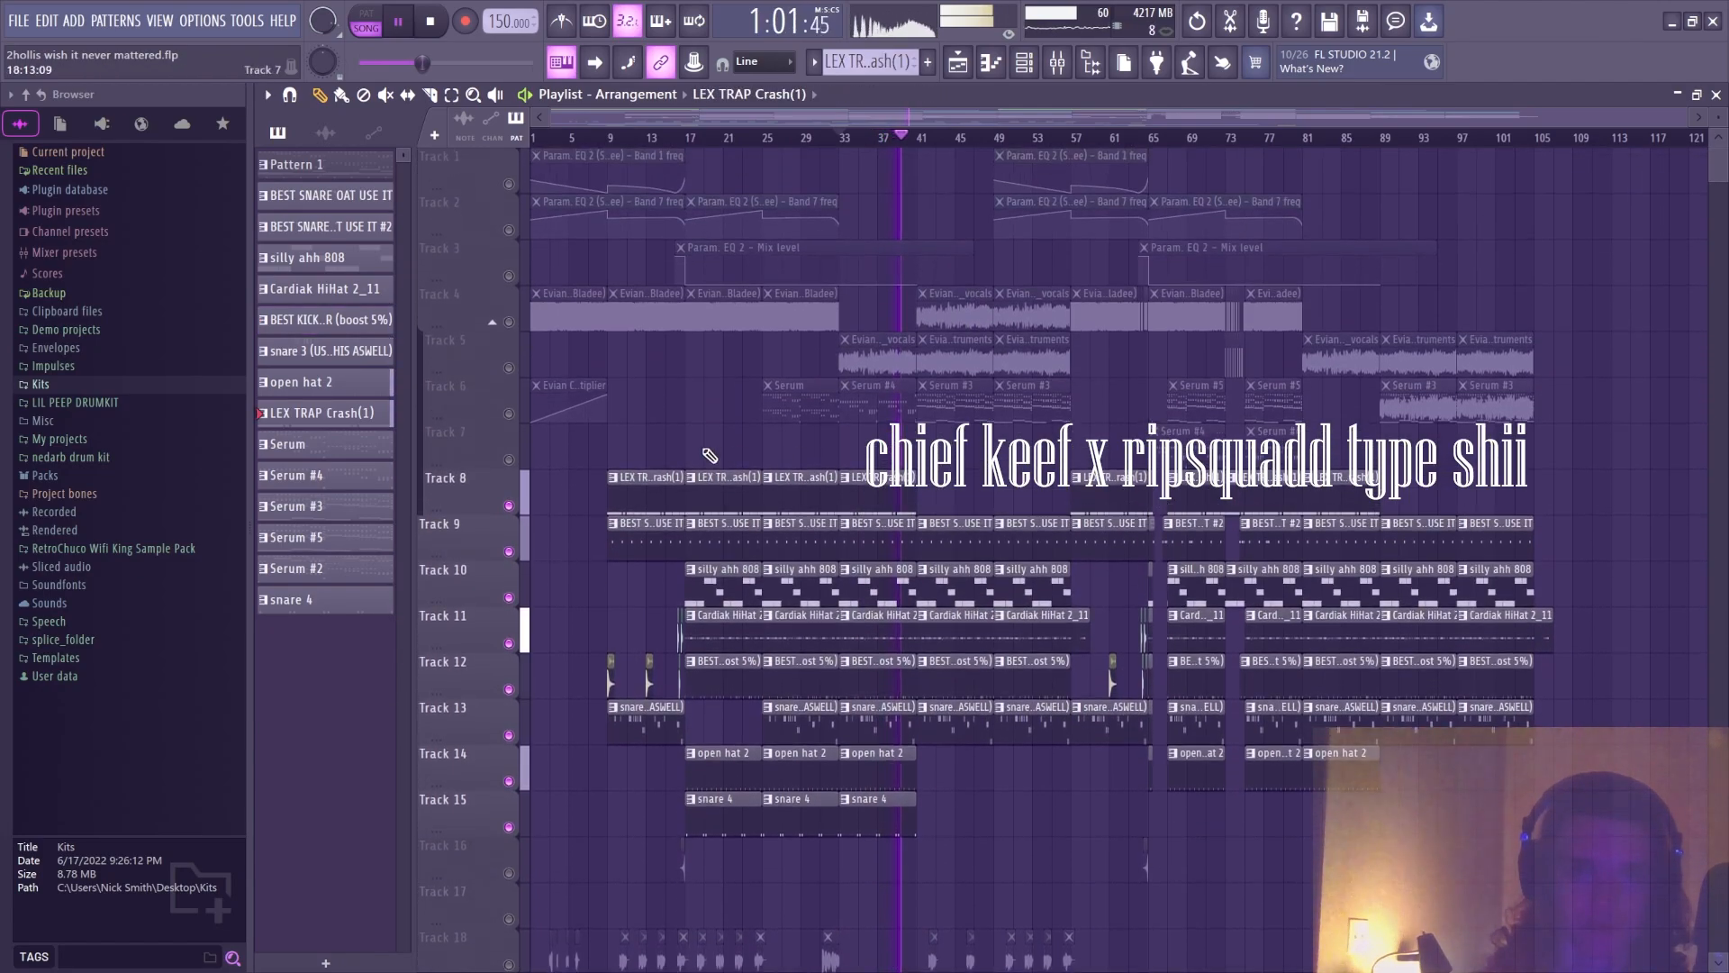
Stop playback, solo Track 6, and open its first Serum pattern in the piano roll
key(space)
right_click(510, 414)
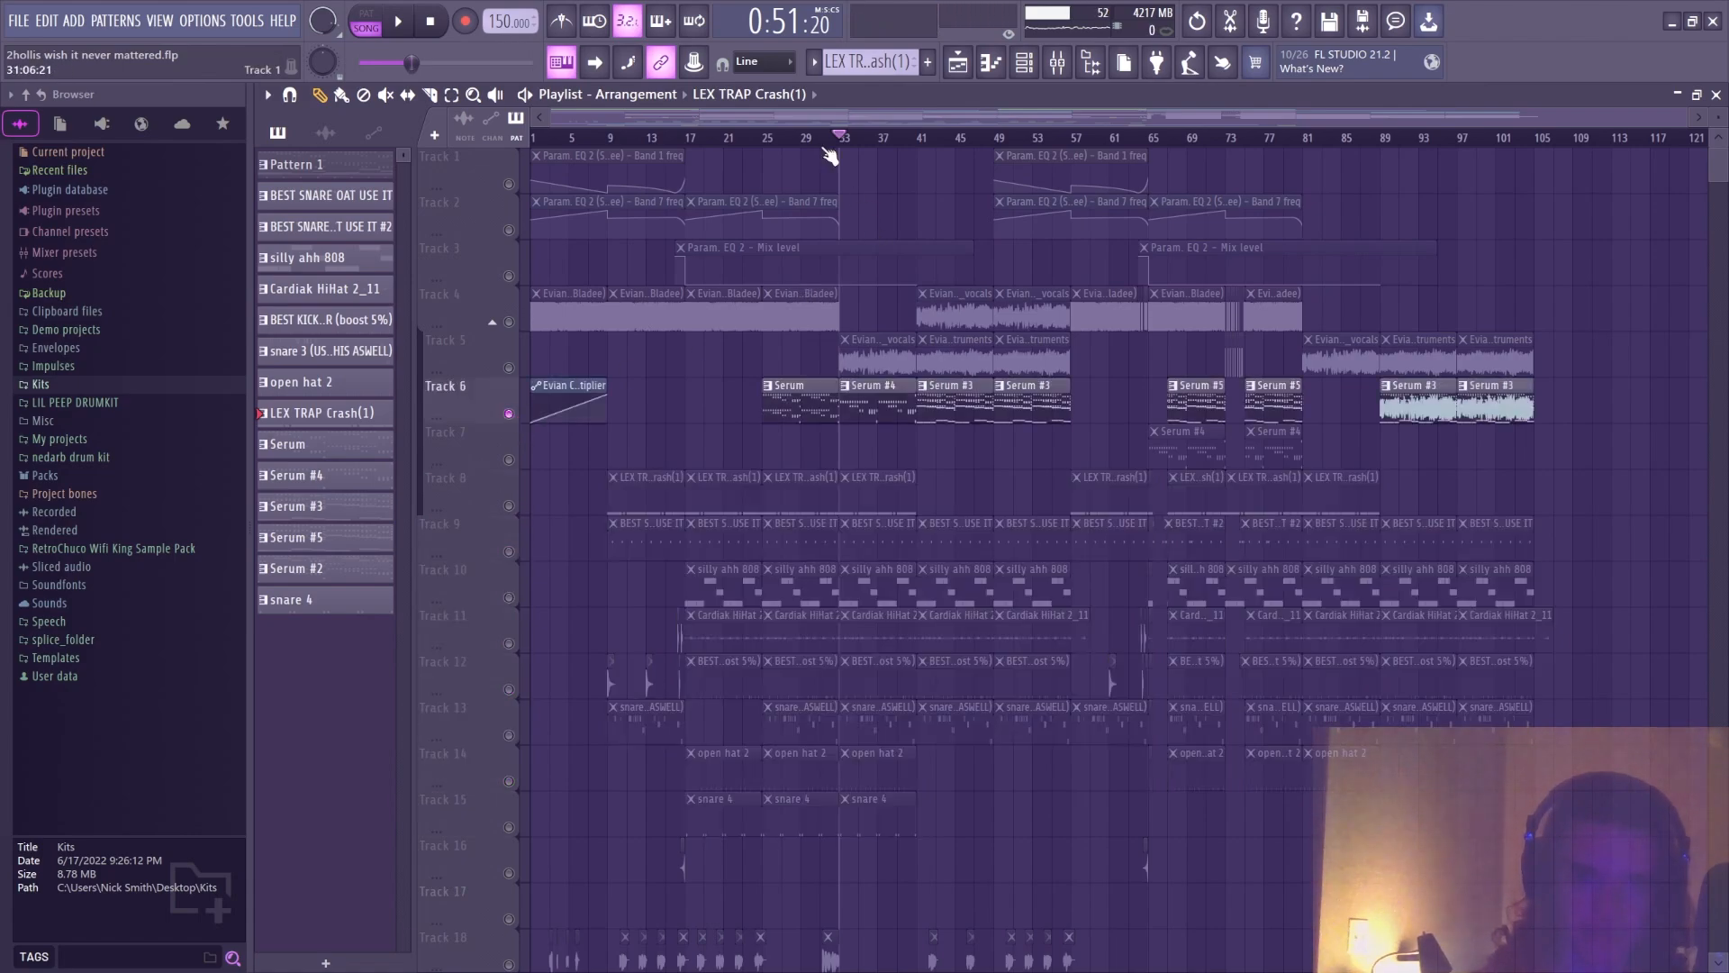
double_click(770, 401)
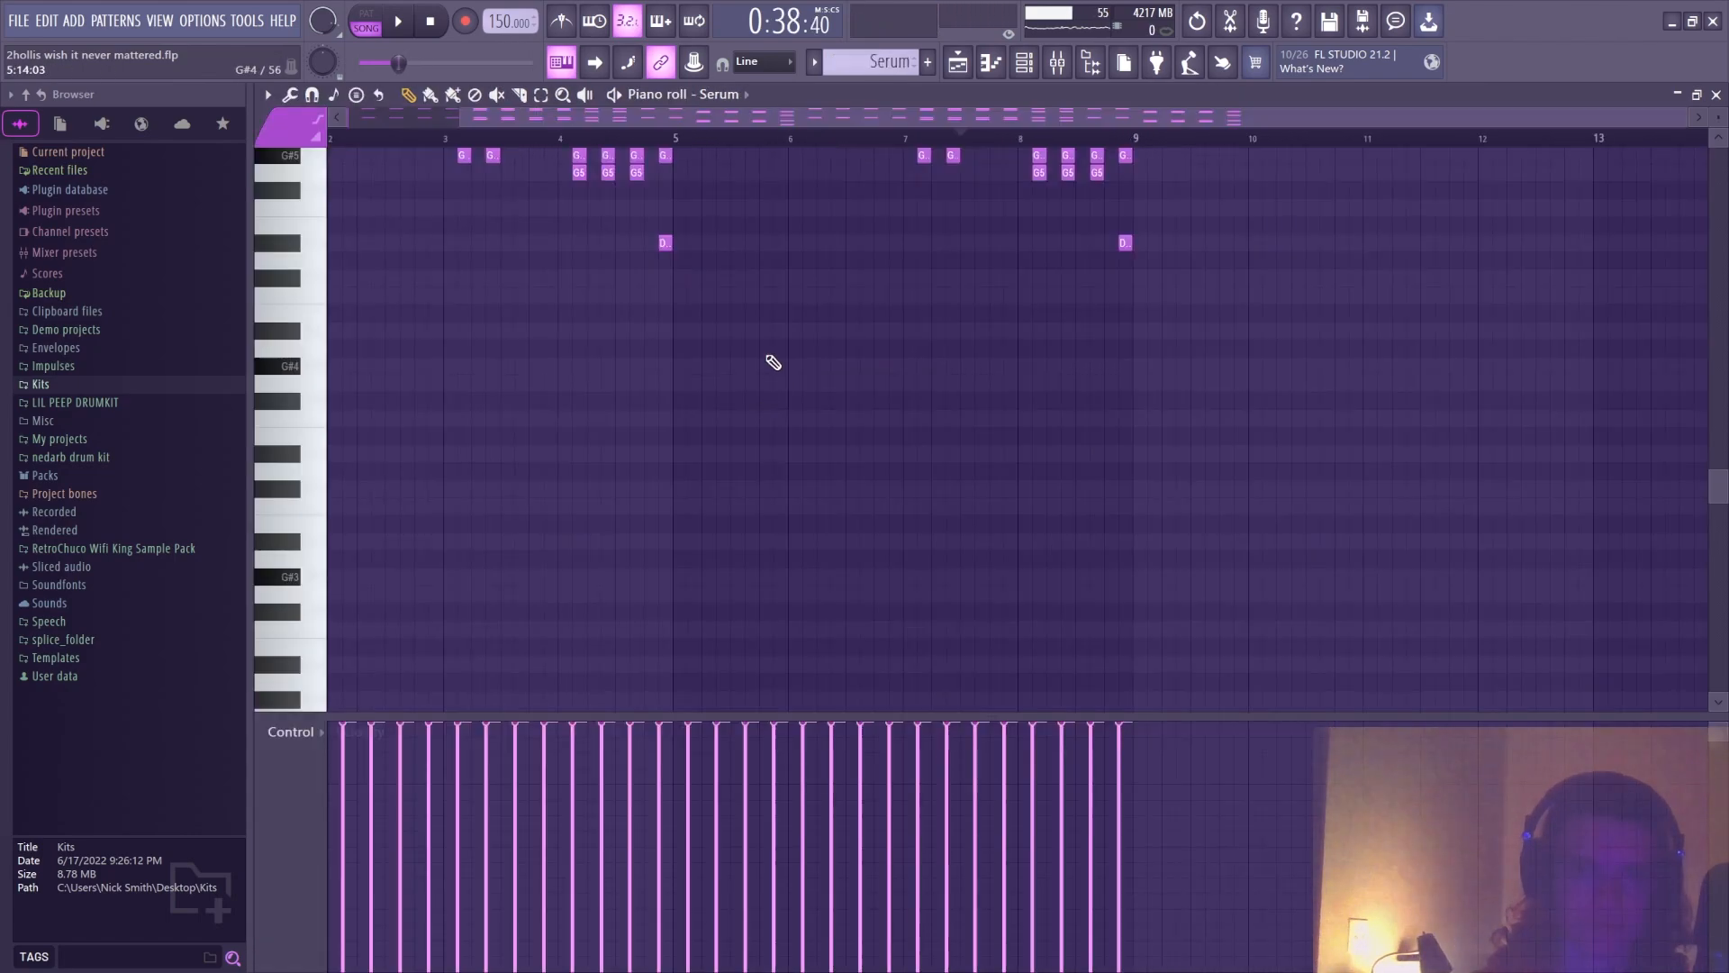
Inspect the delay and reverb effects of the channel 13 Serum synth and close the plugin and channel rack
click(1024, 63)
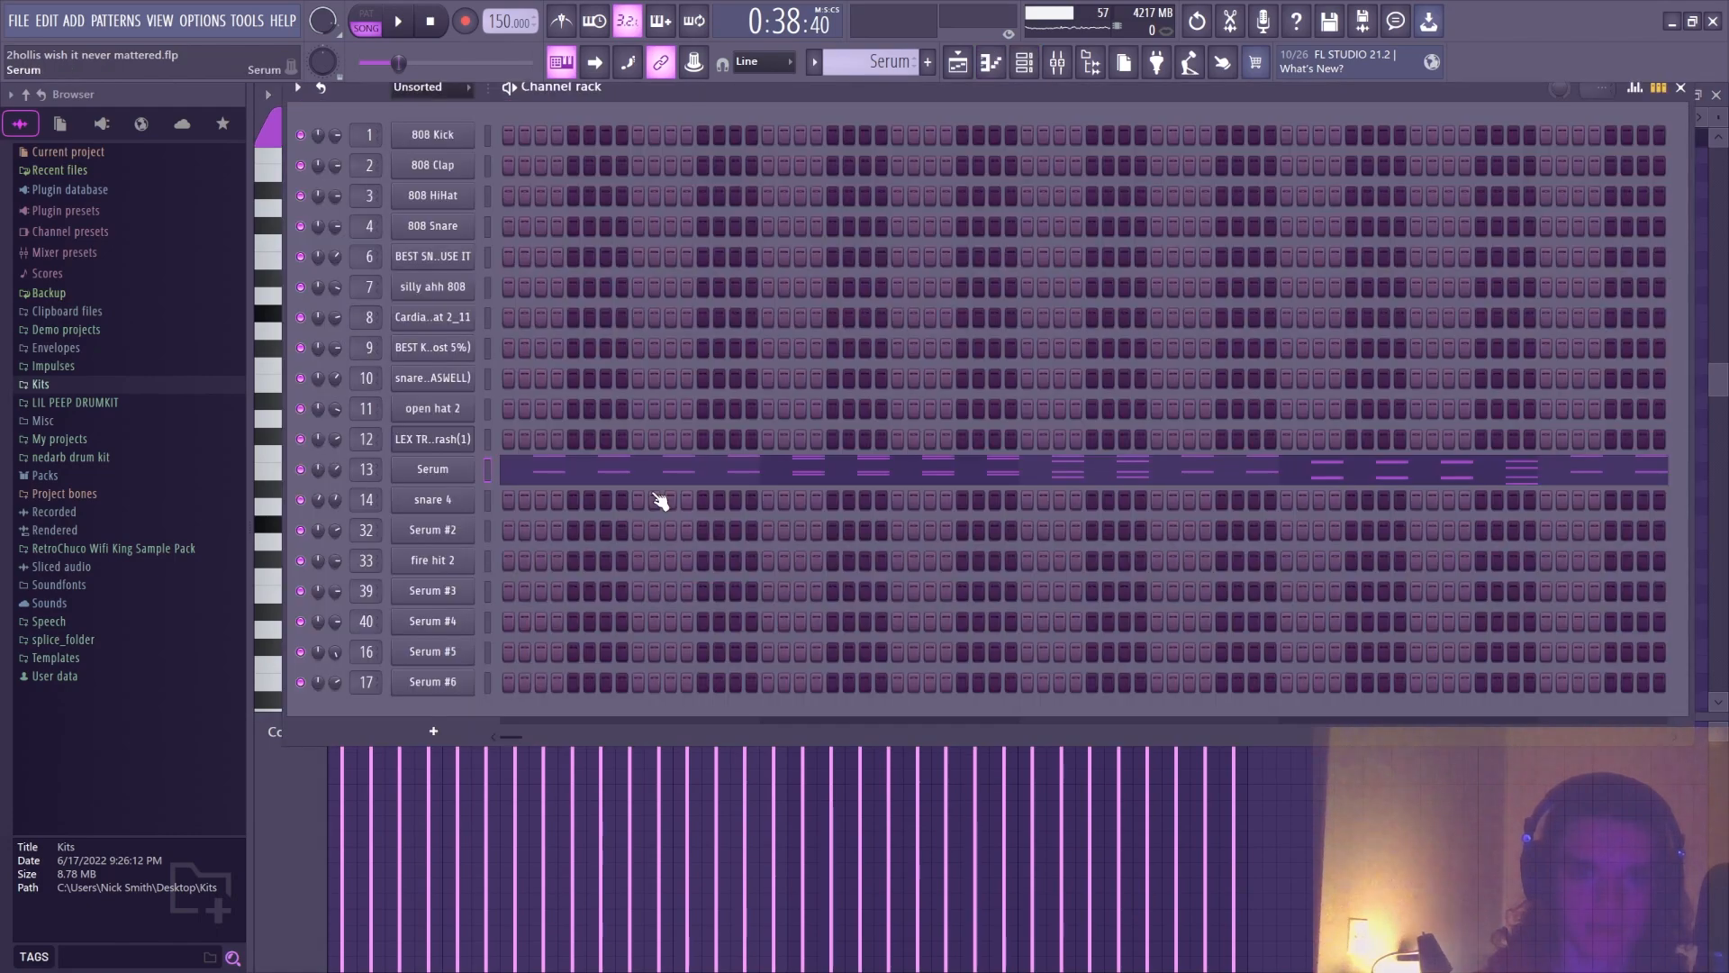
click(433, 469)
click(606, 341)
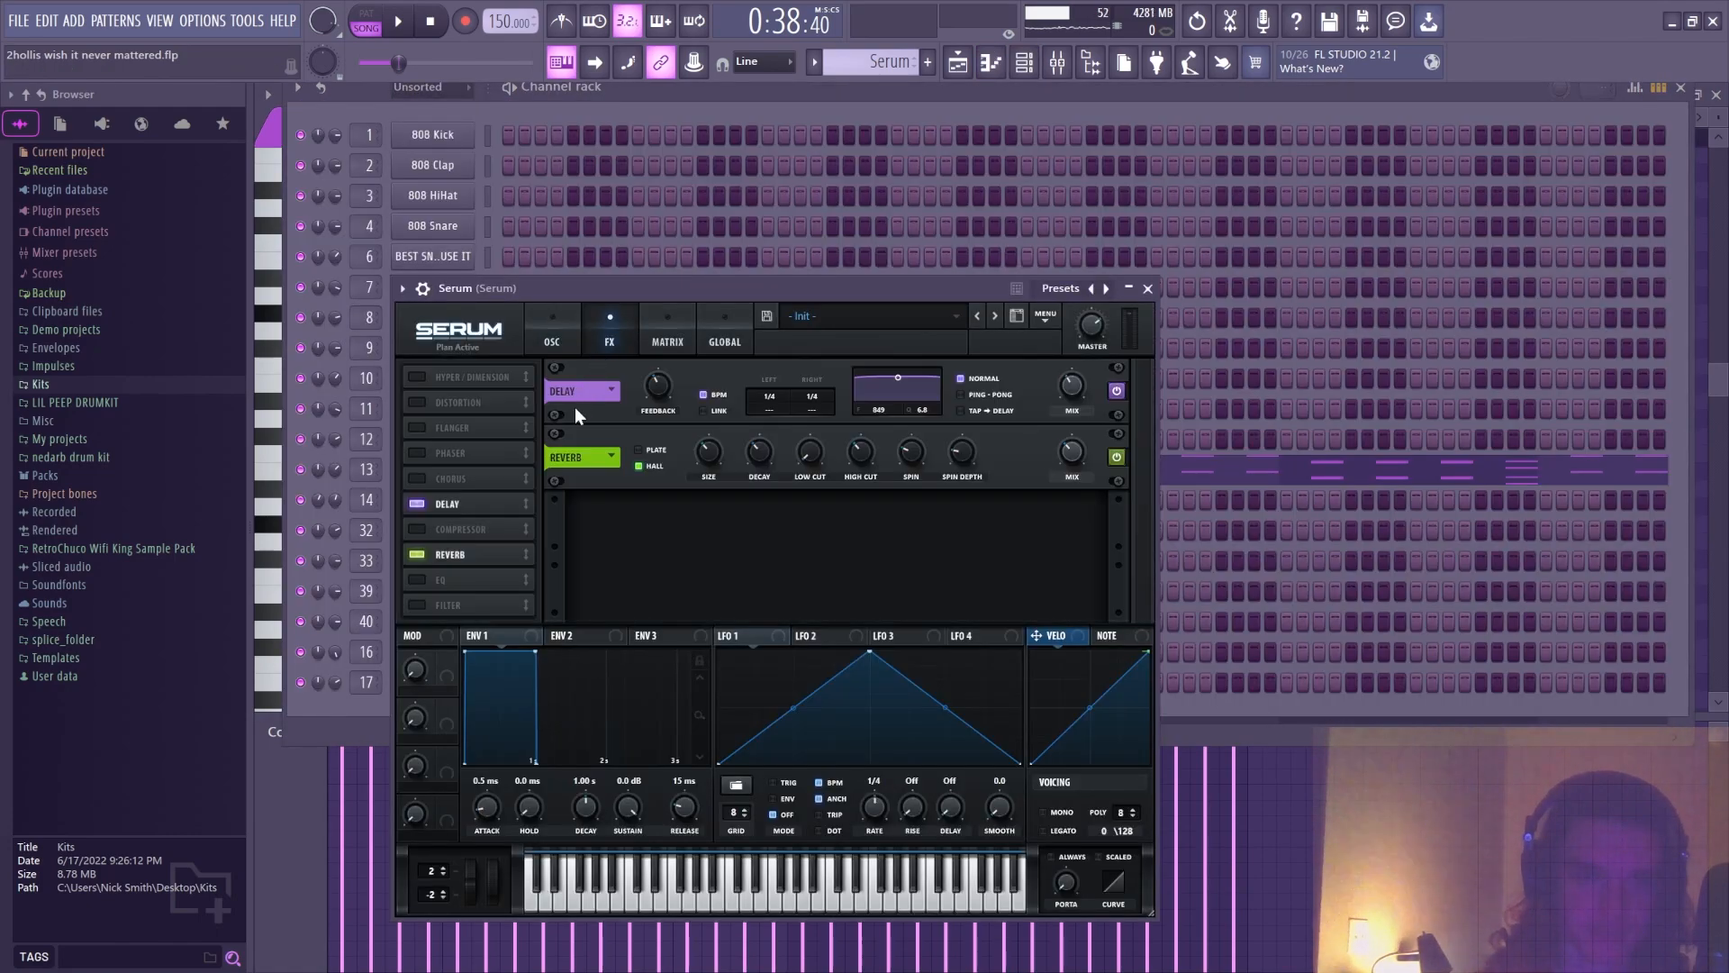
click(1147, 290)
click(1024, 63)
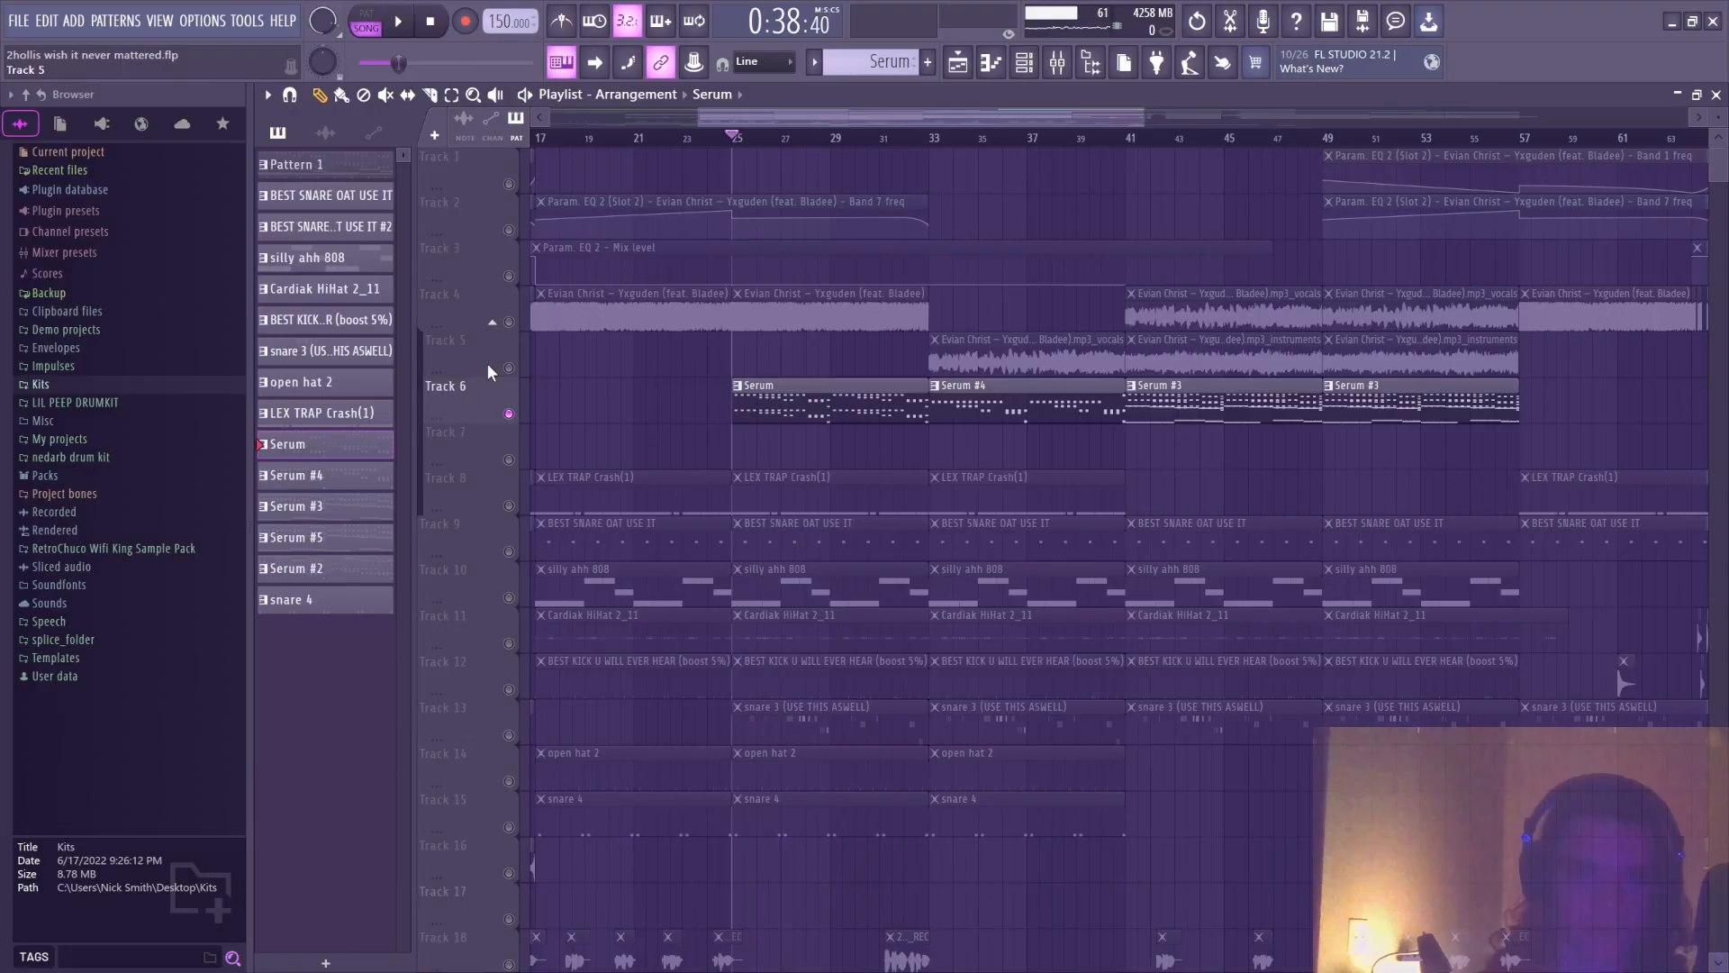
Unmute the sample and its automation on Tracks 1 to 4, play them with the Serum pattern, and view its notes
drag(509, 230, 510, 184)
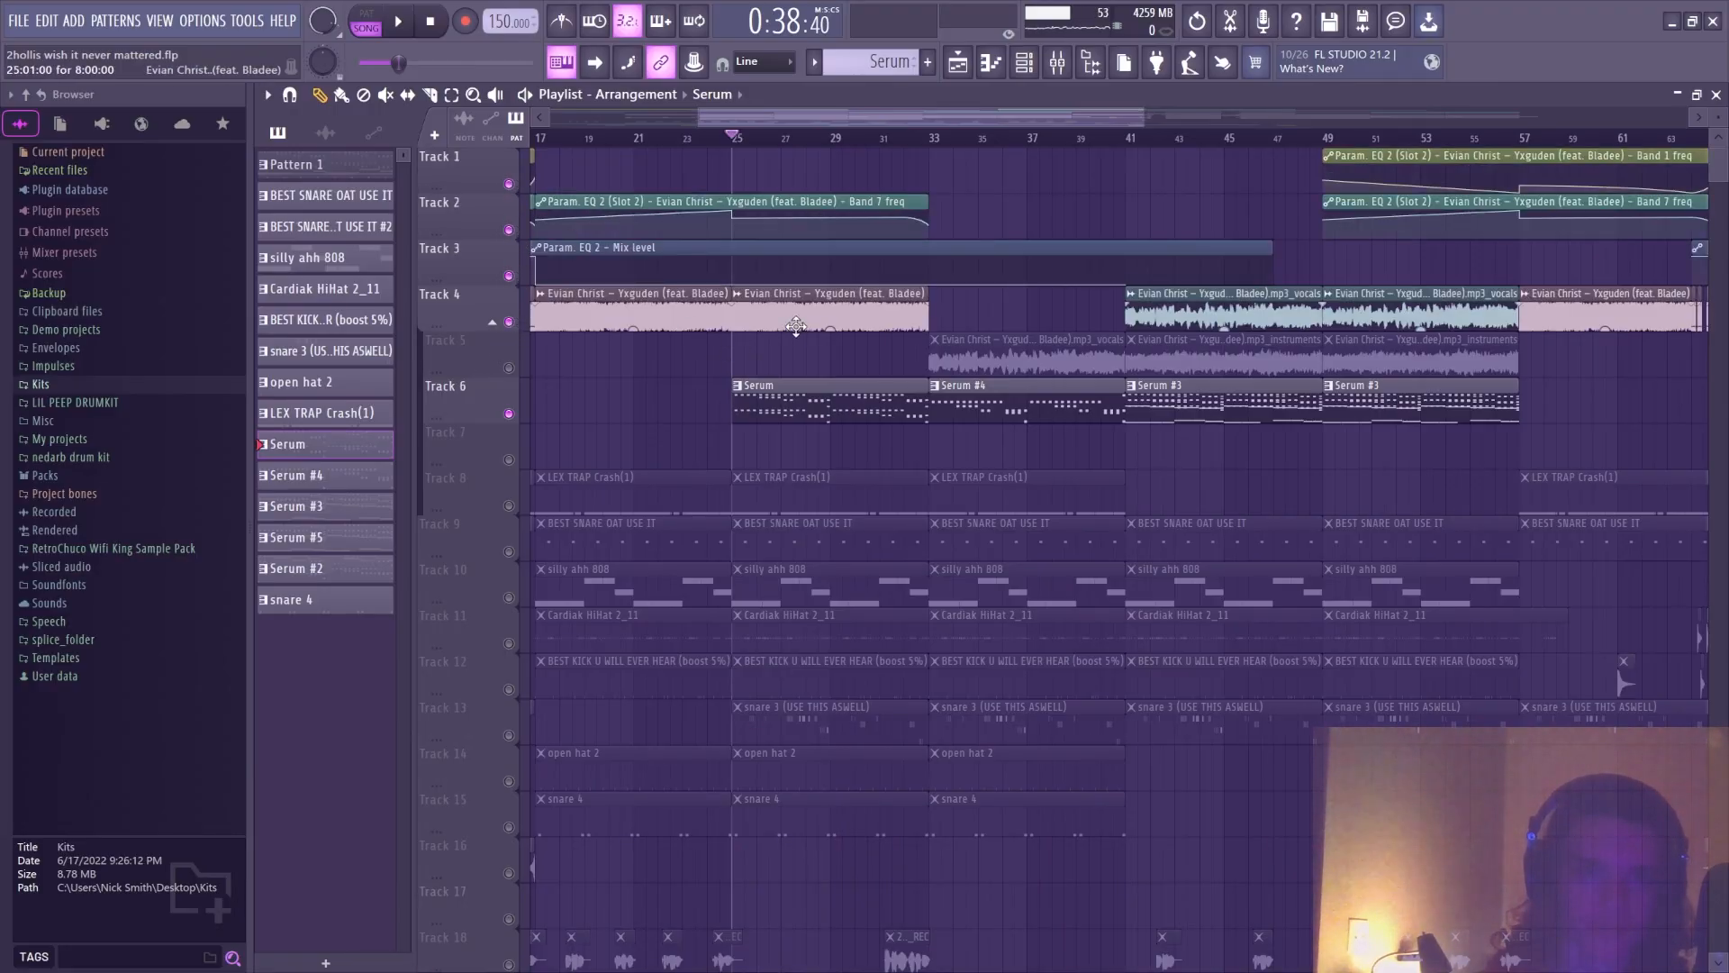
key(space)
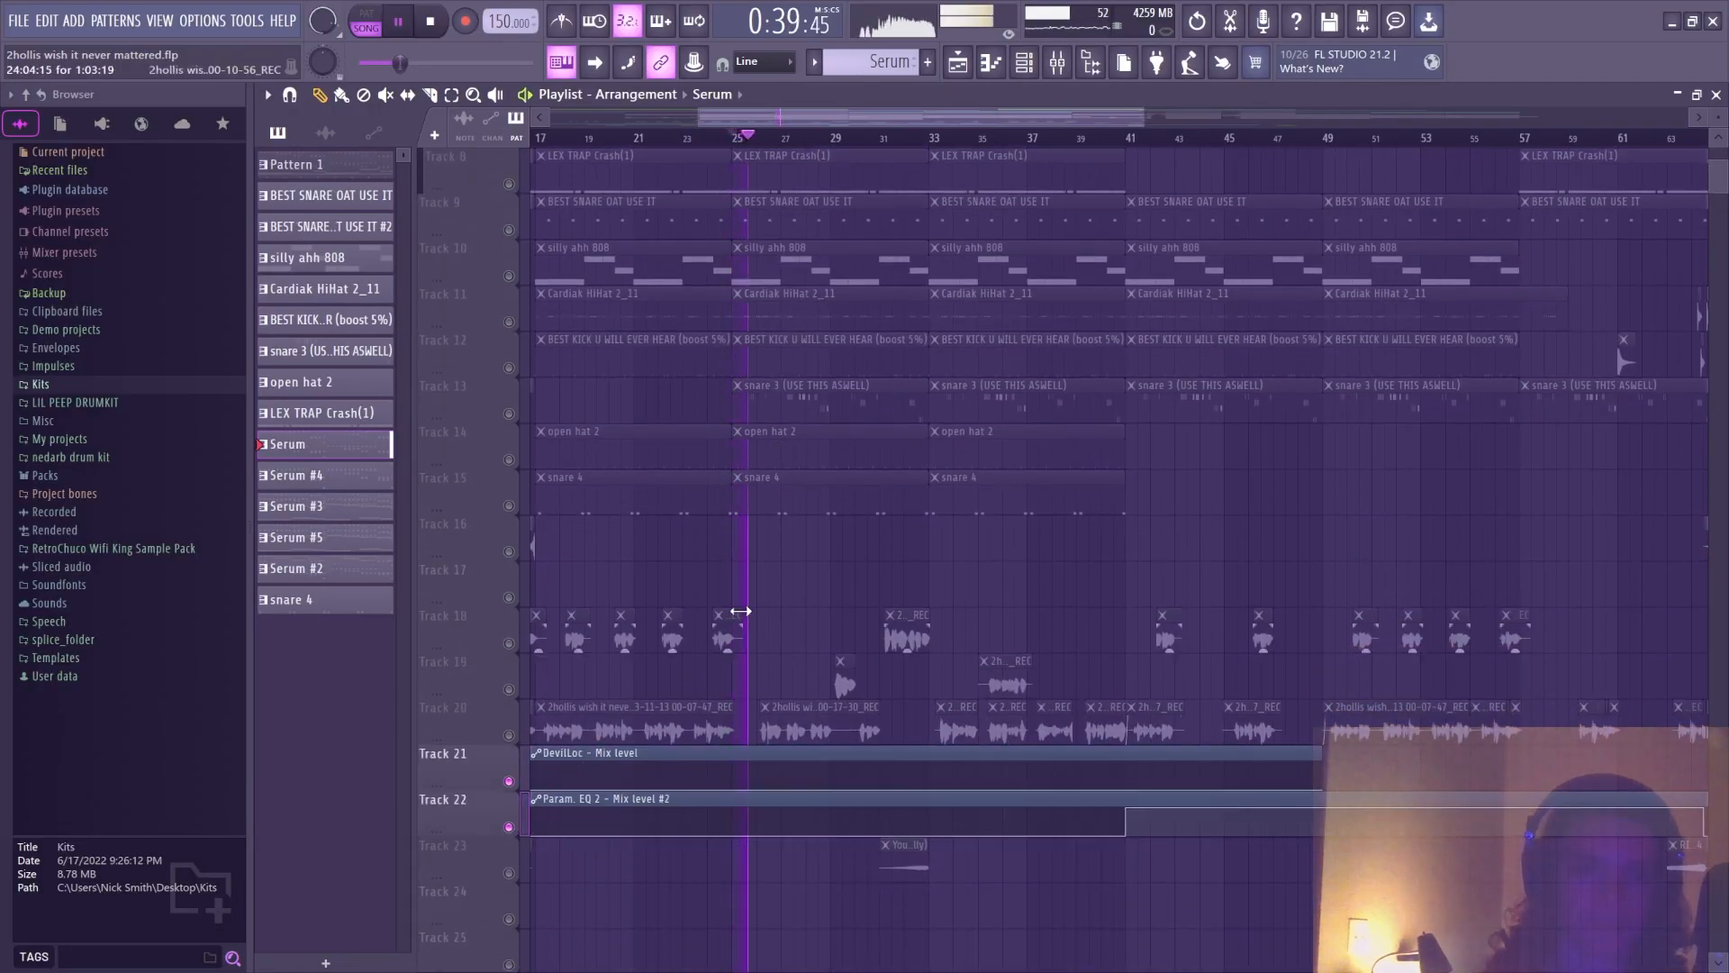
double_click(812, 414)
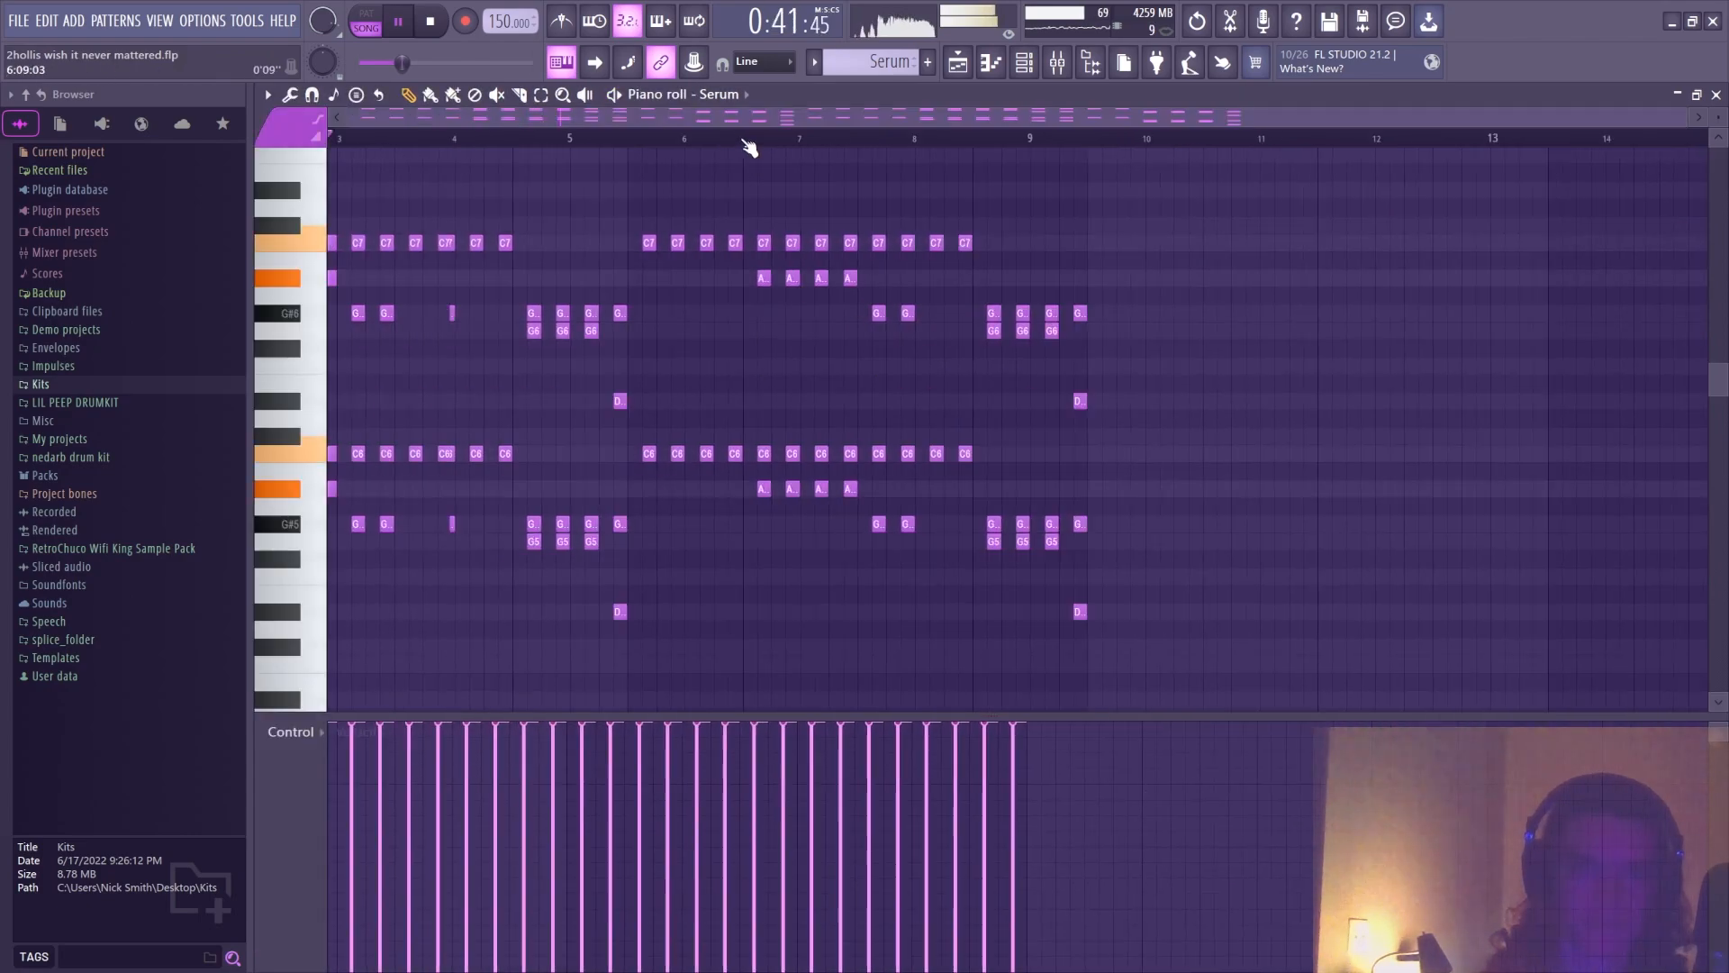
key(space)
click(1058, 61)
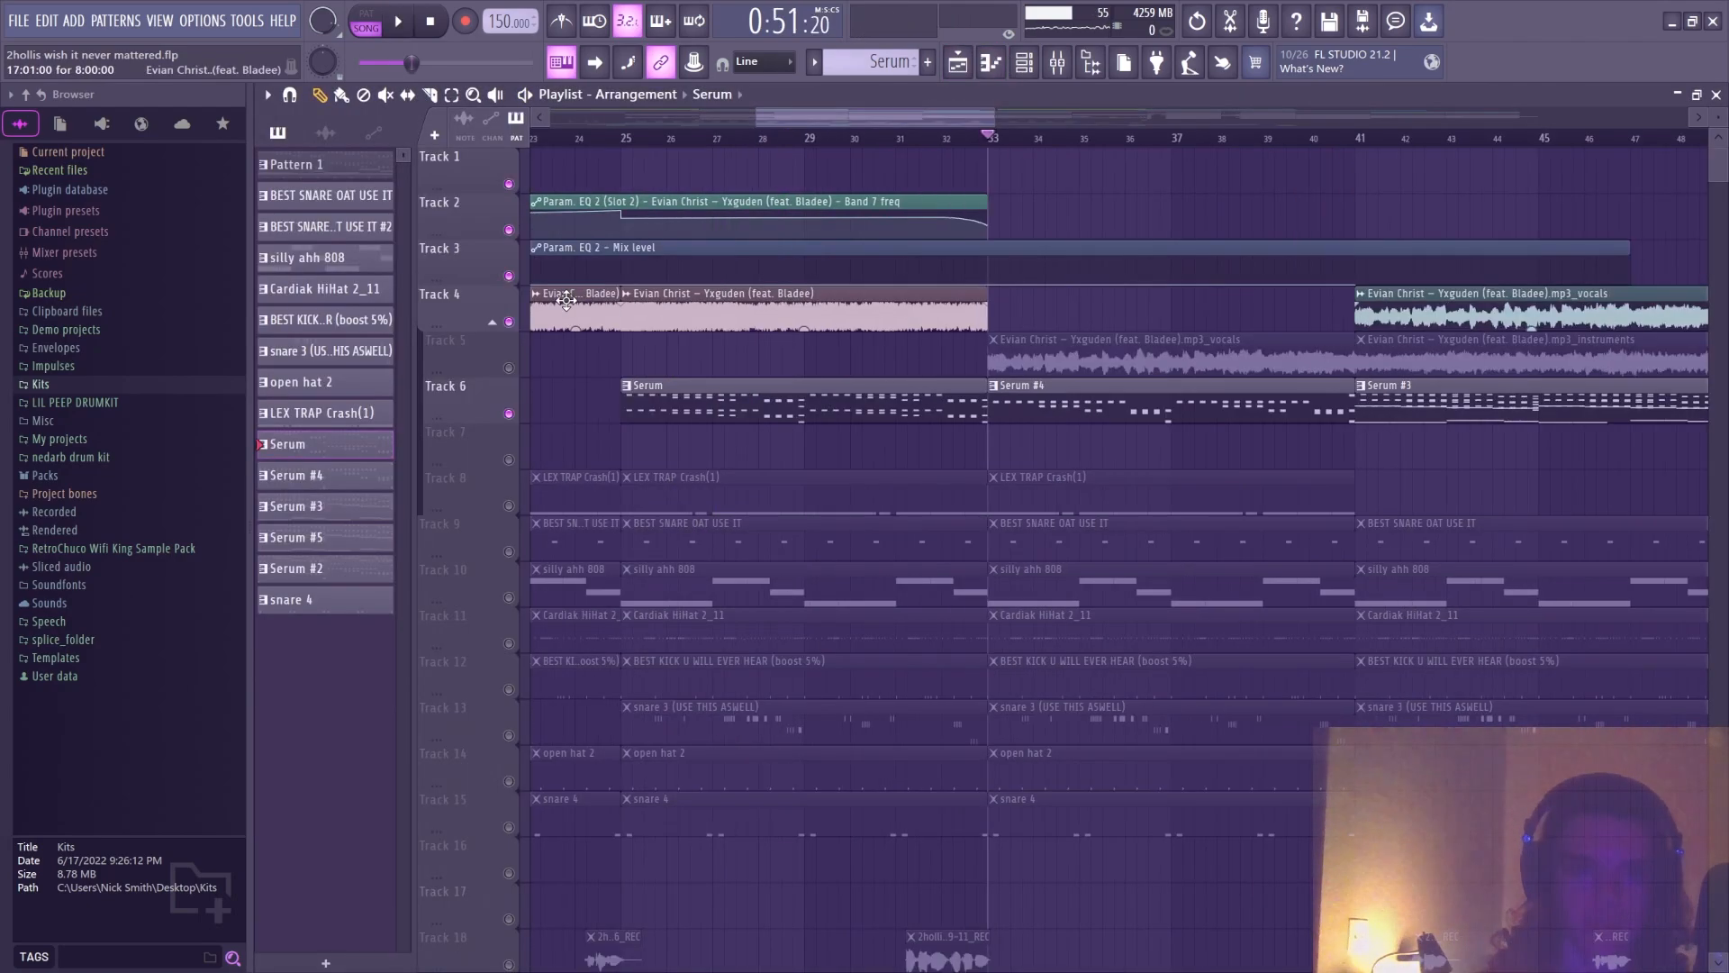
Mute the sample on Track 4, open the Serum #4 pattern at bar 33, and show its channels in the channel rack
click(509, 321)
drag(883, 119, 949, 120)
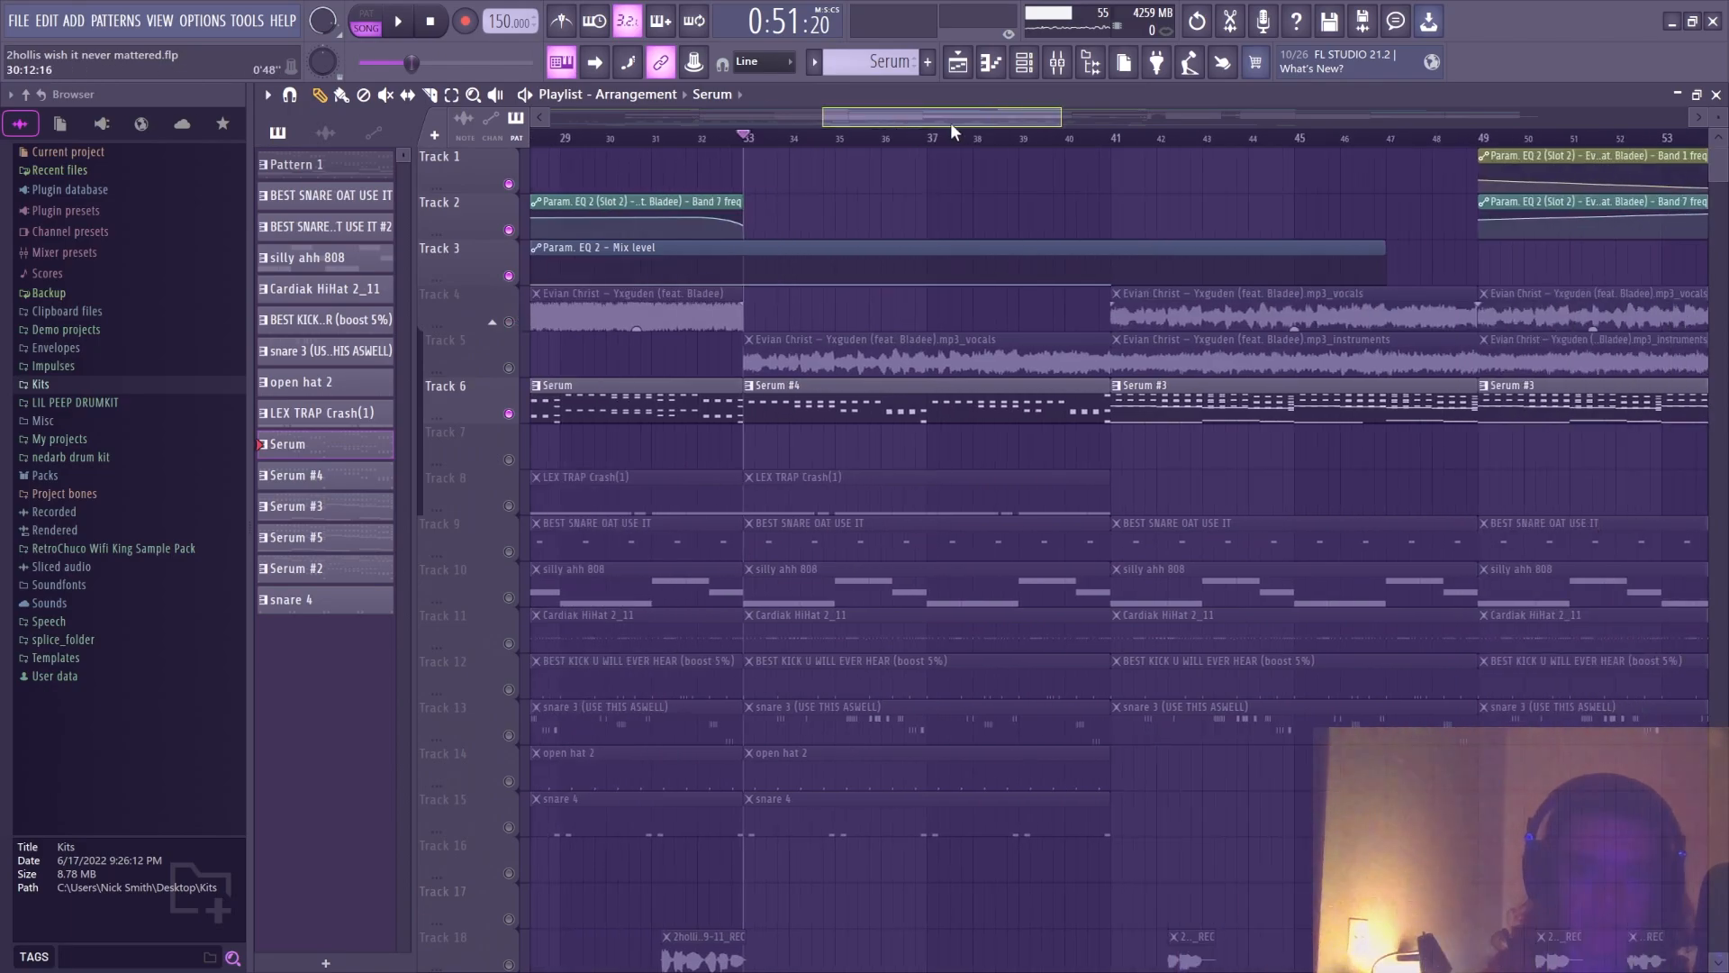
double_click(776, 419)
key(F6)
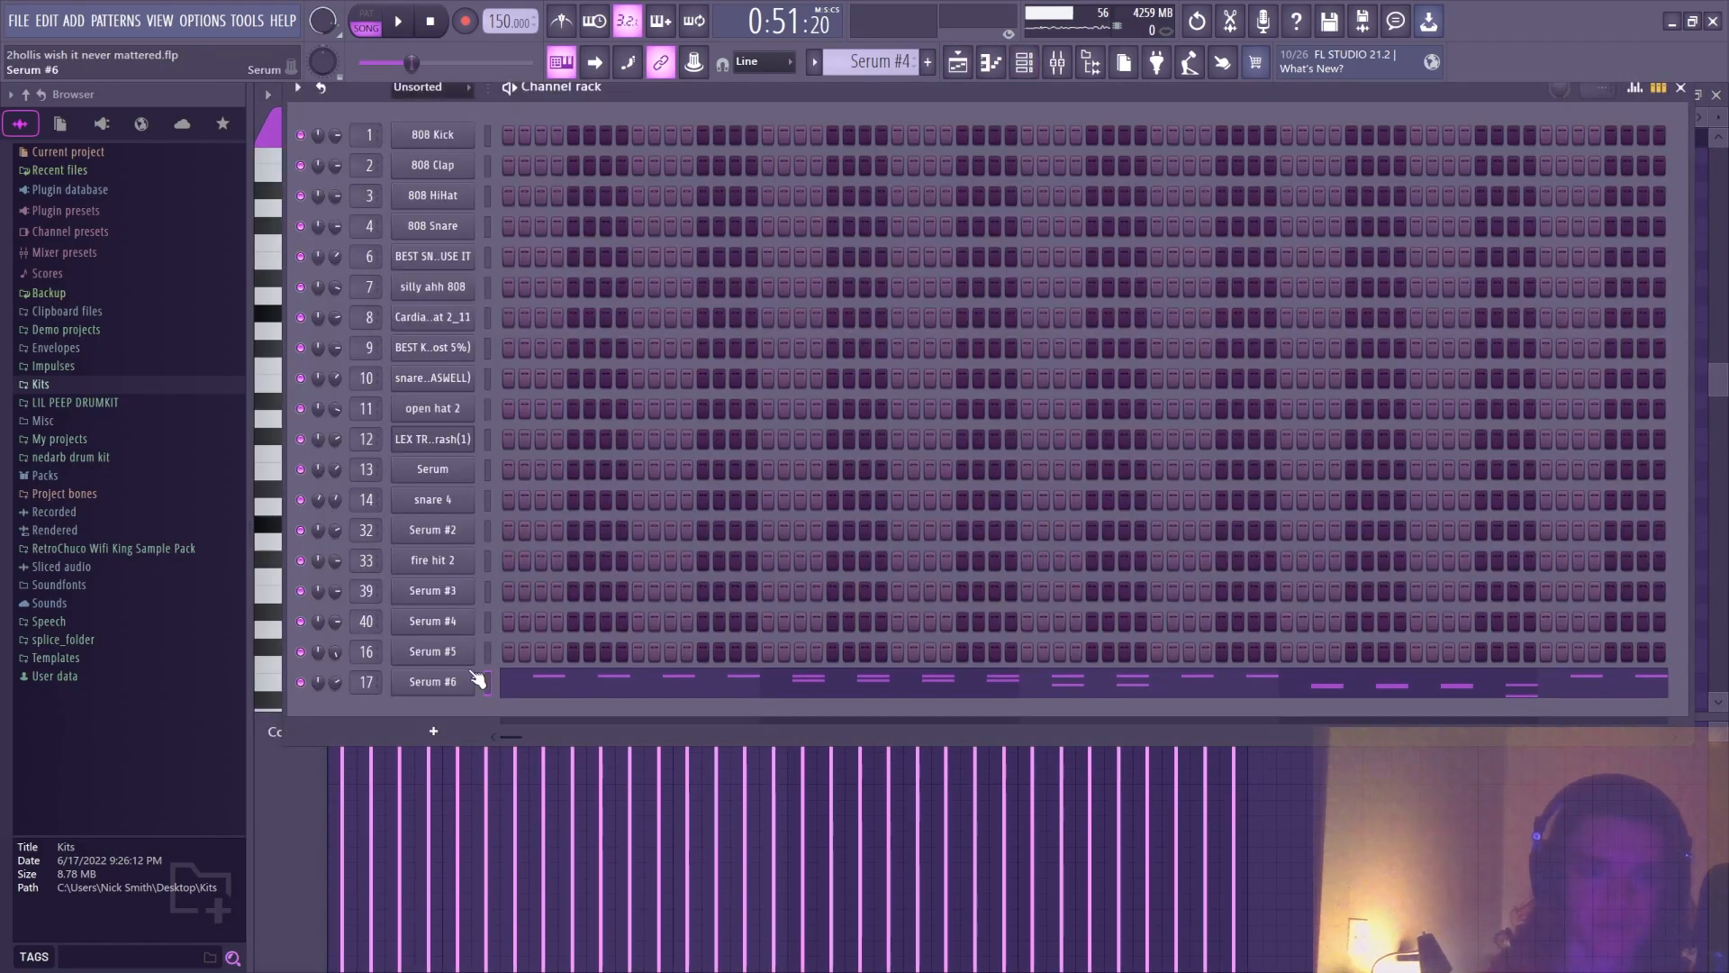
Inspect the Serum #6 synth's oscillators, its effects page, and its mono and legato voicing settings
click(472, 677)
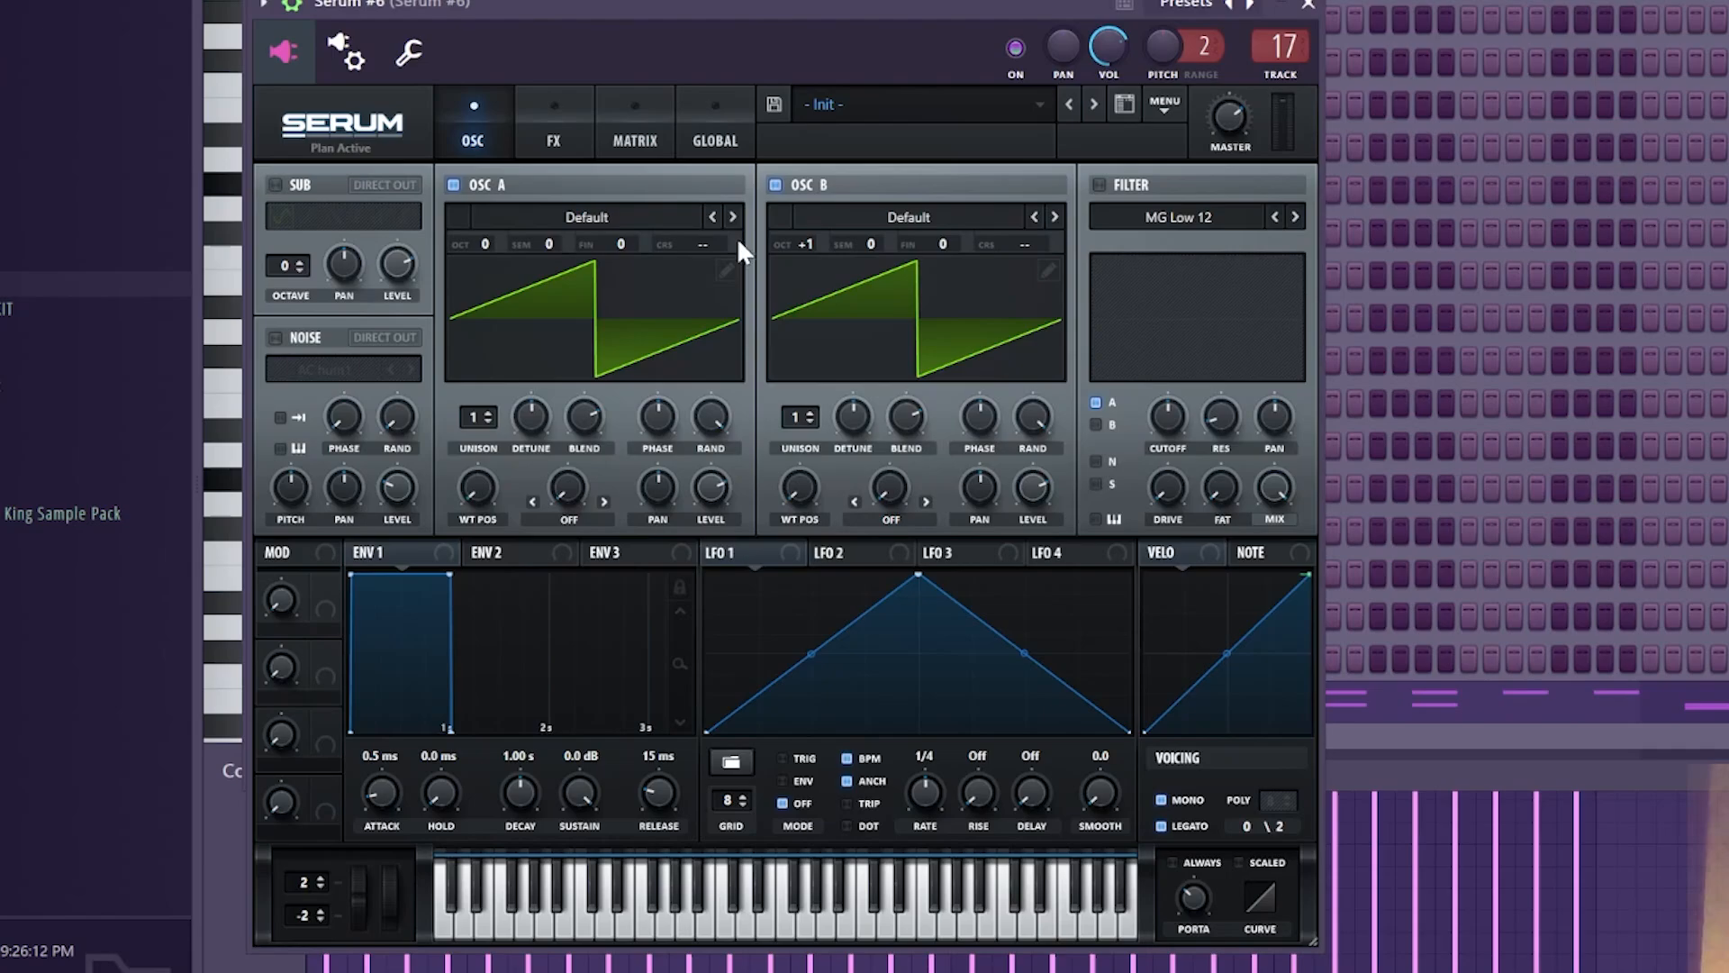
click(511, 264)
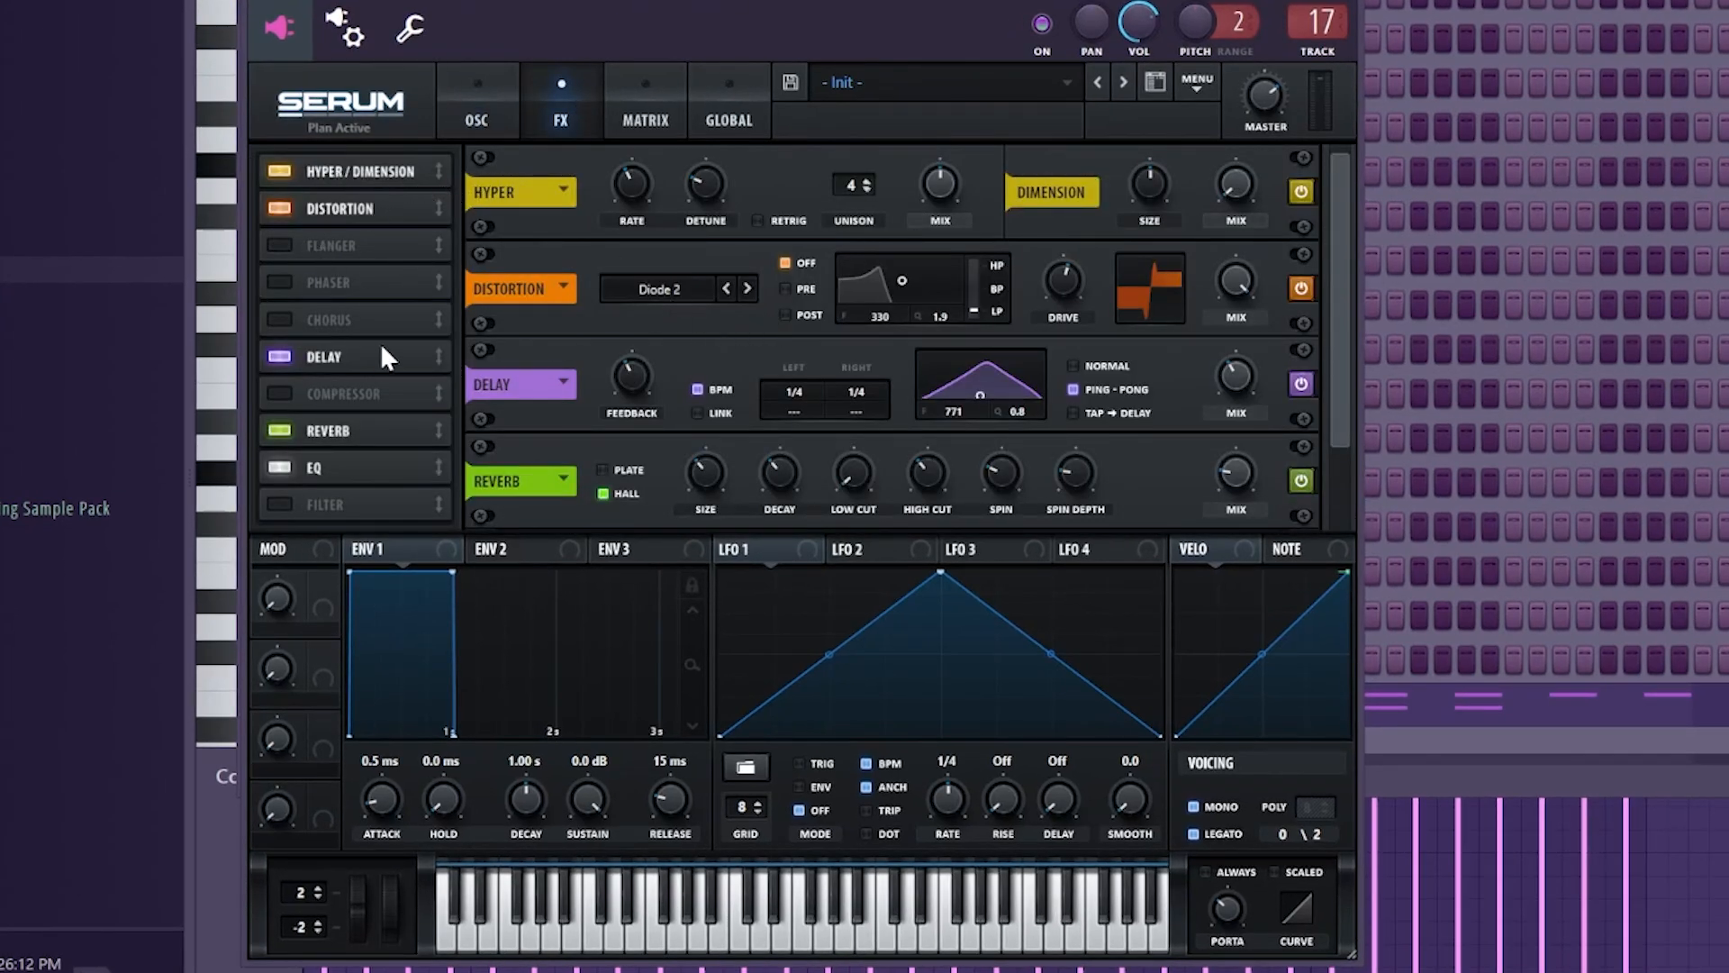
click(1363, 1)
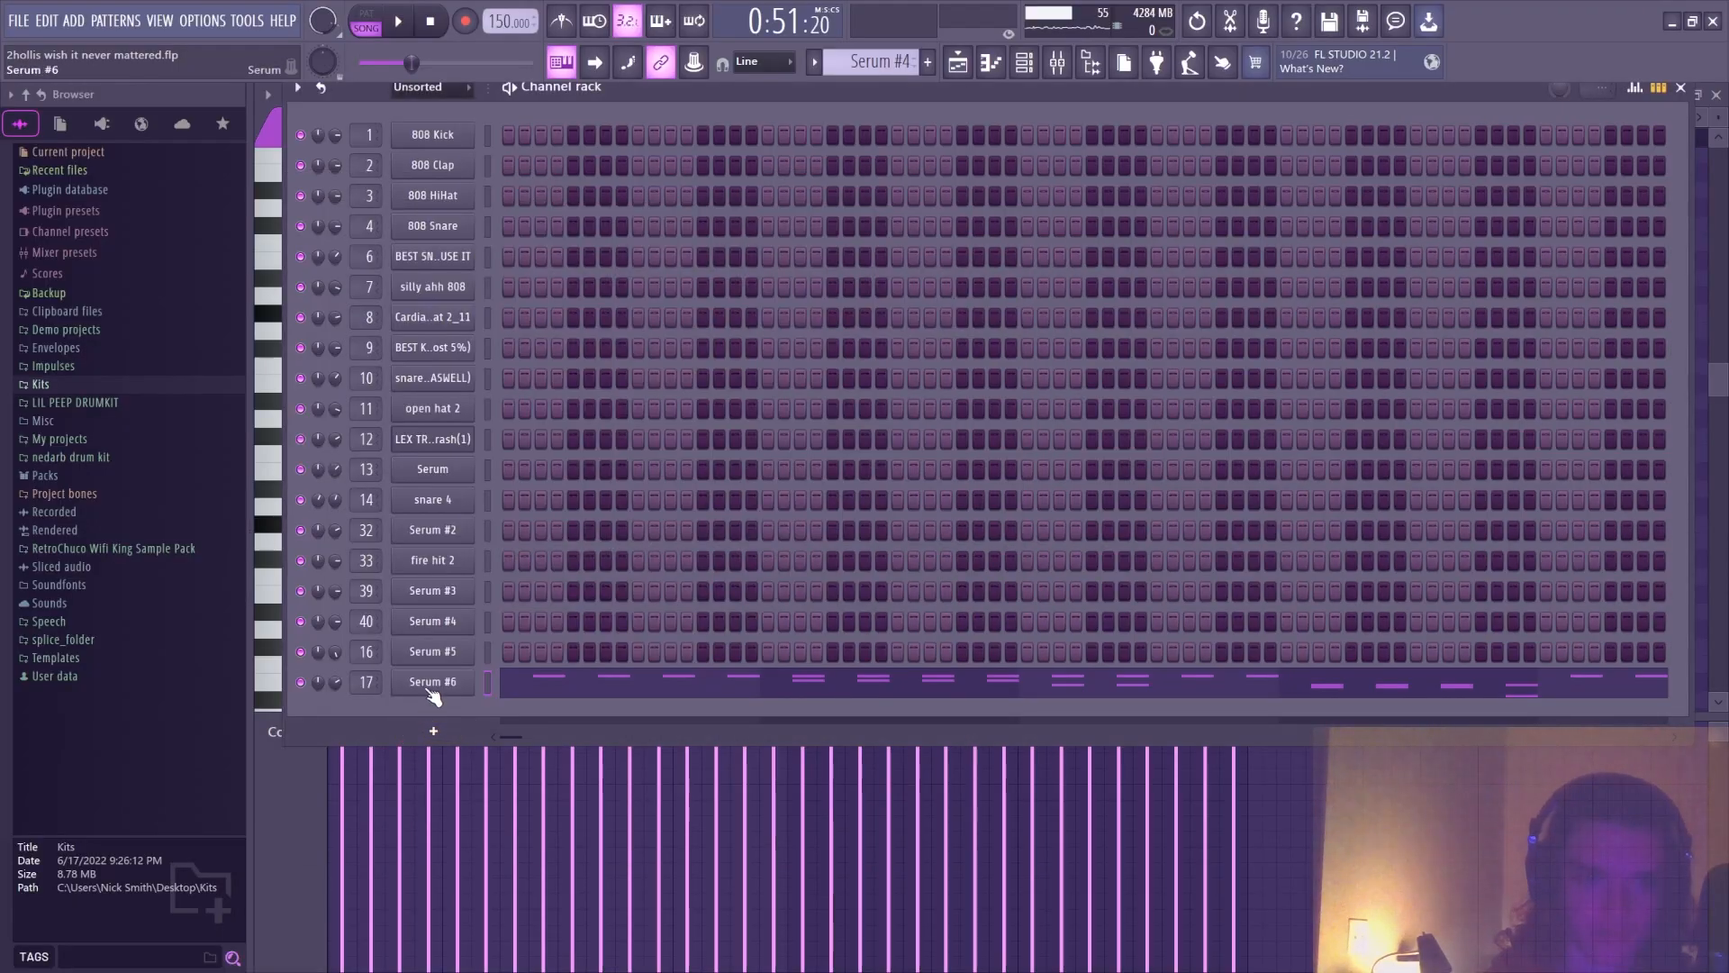
click(430, 683)
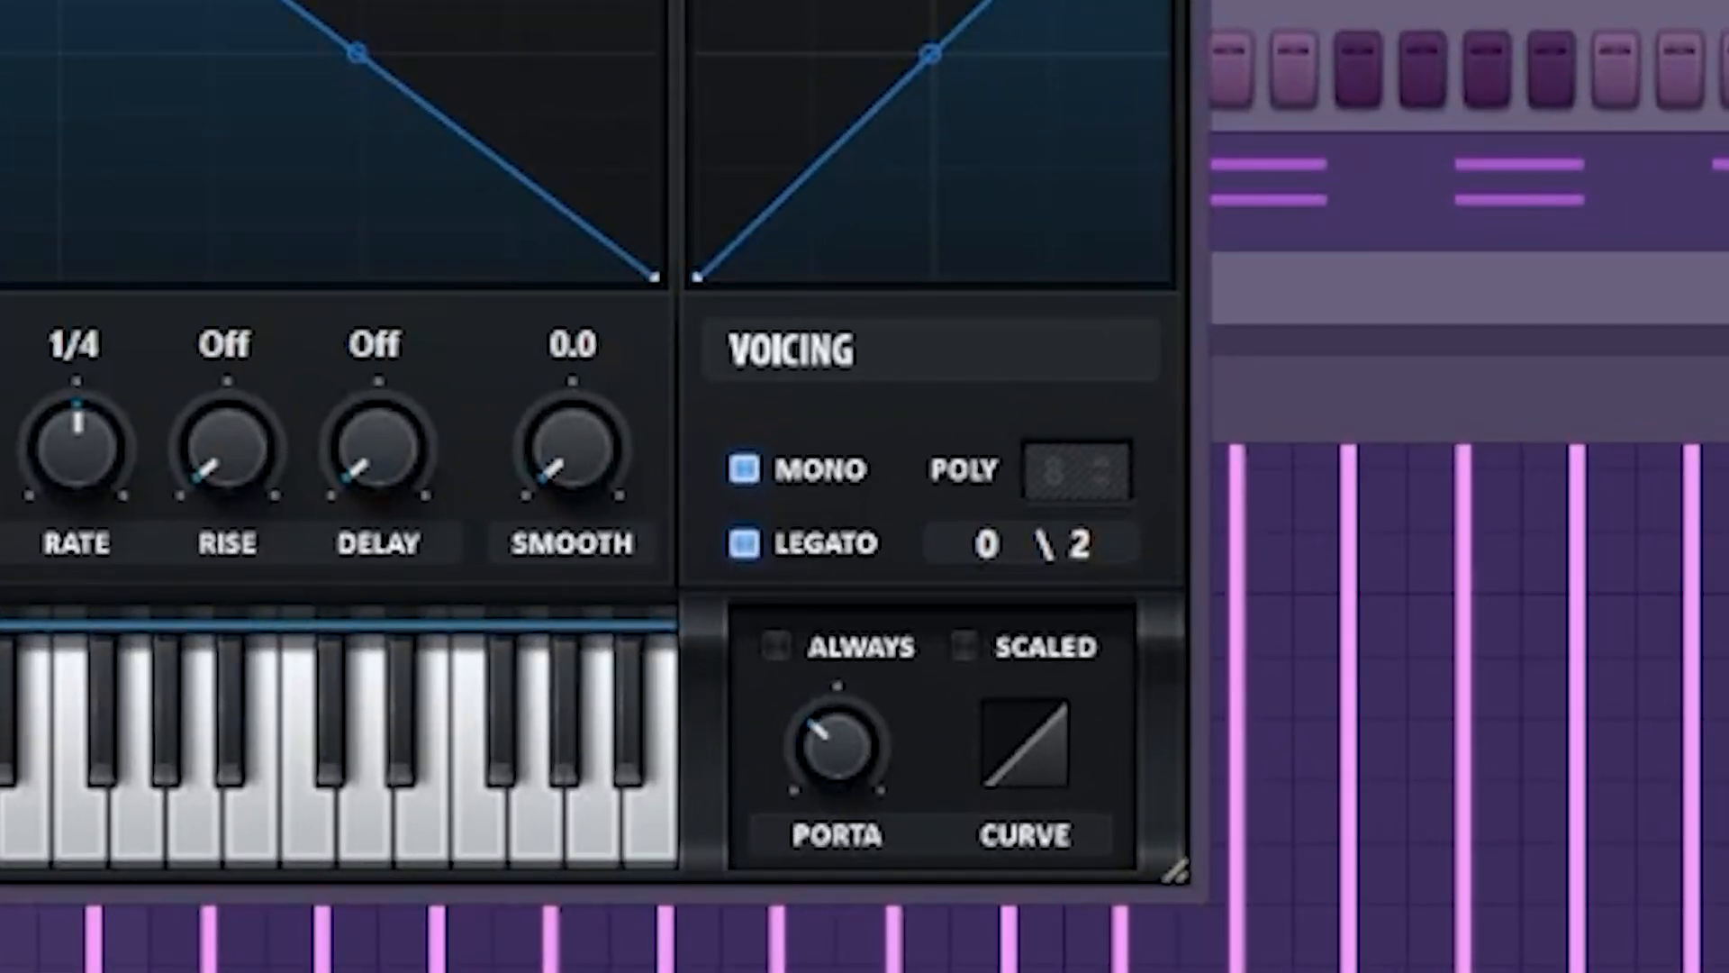
Play and review the Serum #6 melody notes of the Serum #4 pattern in the piano roll, and return to the playlist
click(992, 63)
scroll(552, 383, down, 2)
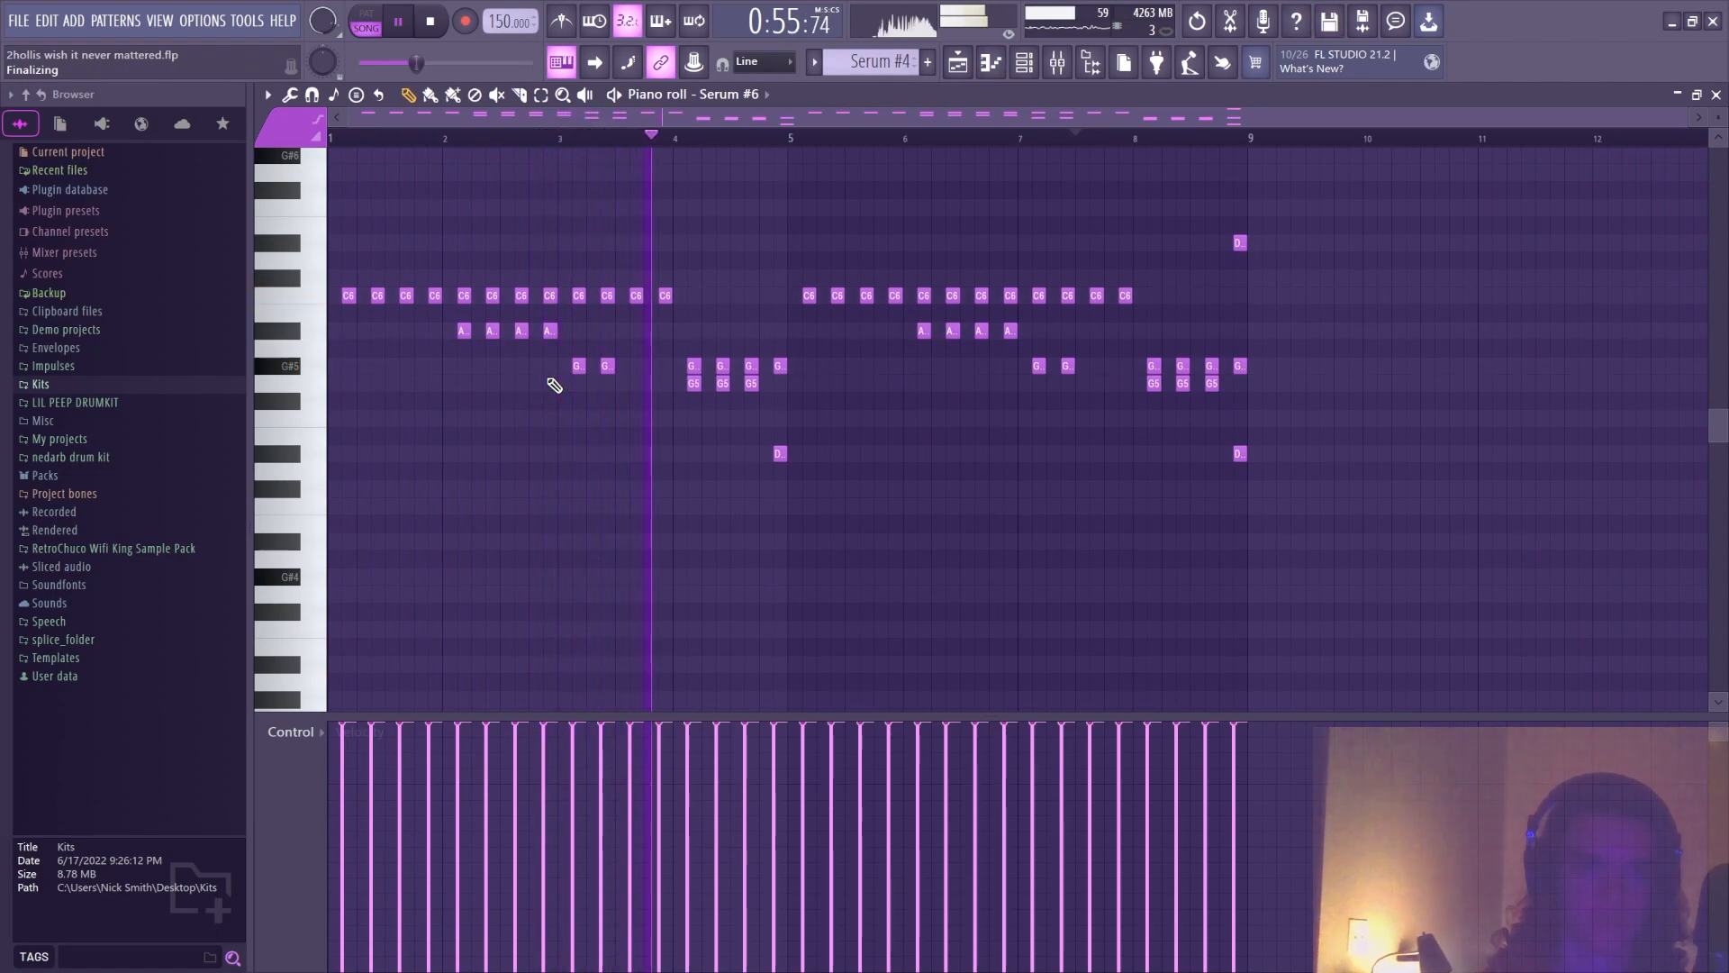
key(space)
key(F5)
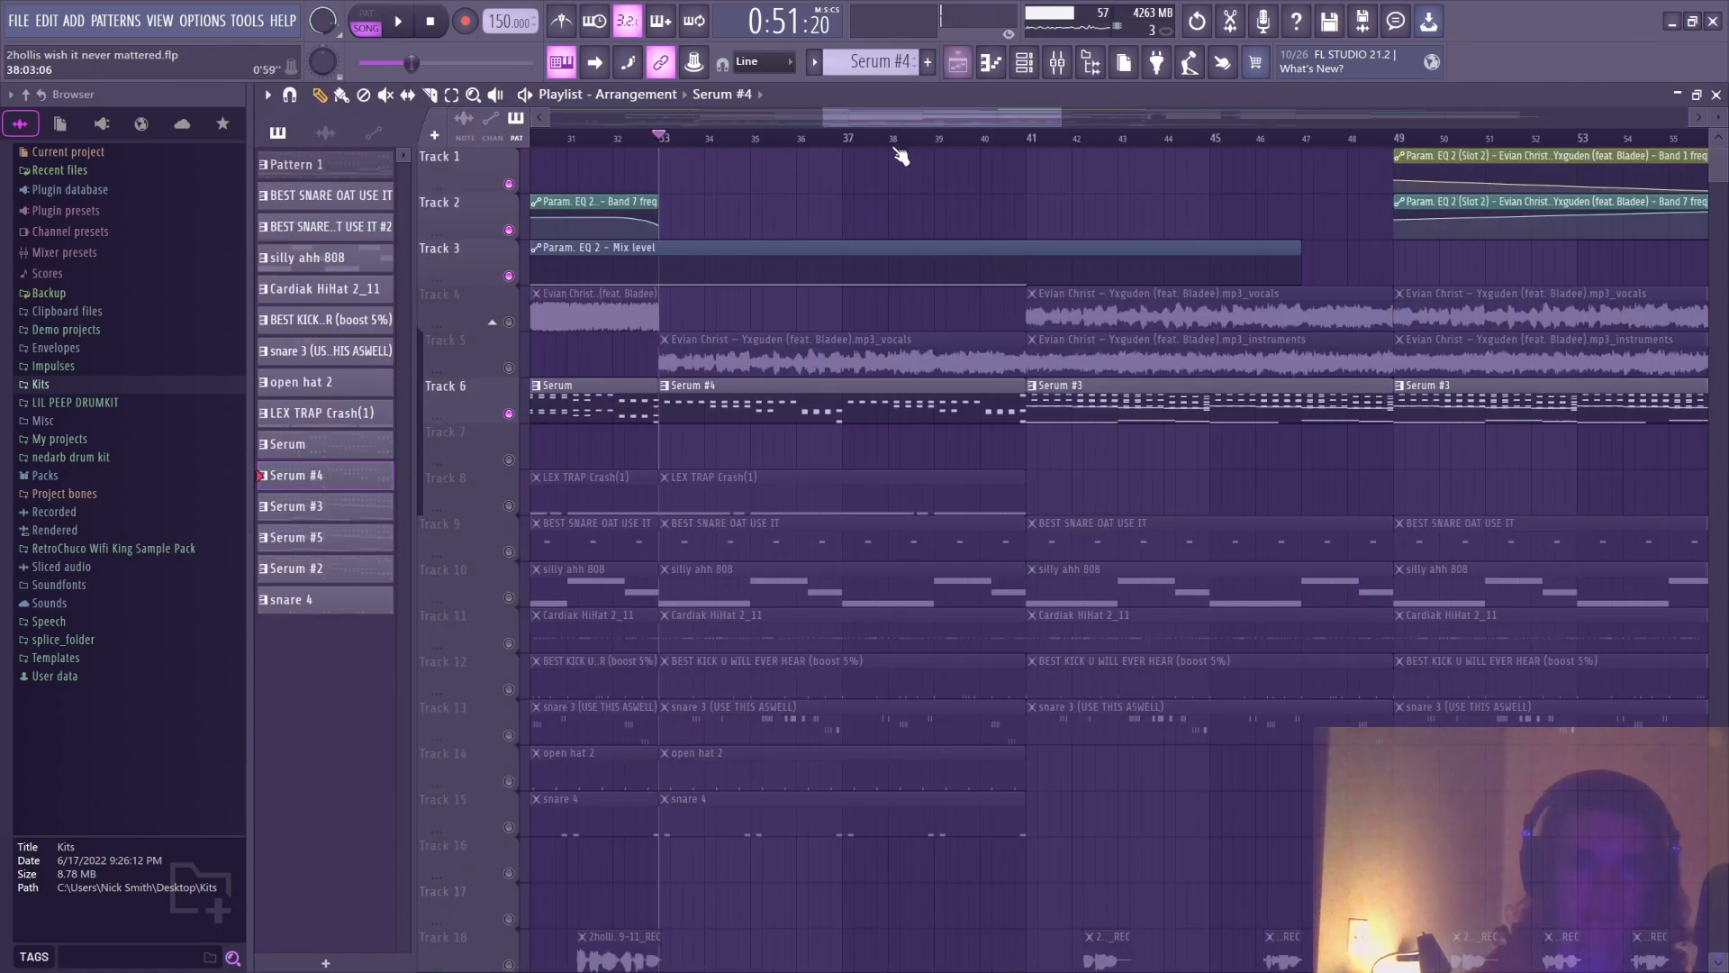
double_click(783, 412)
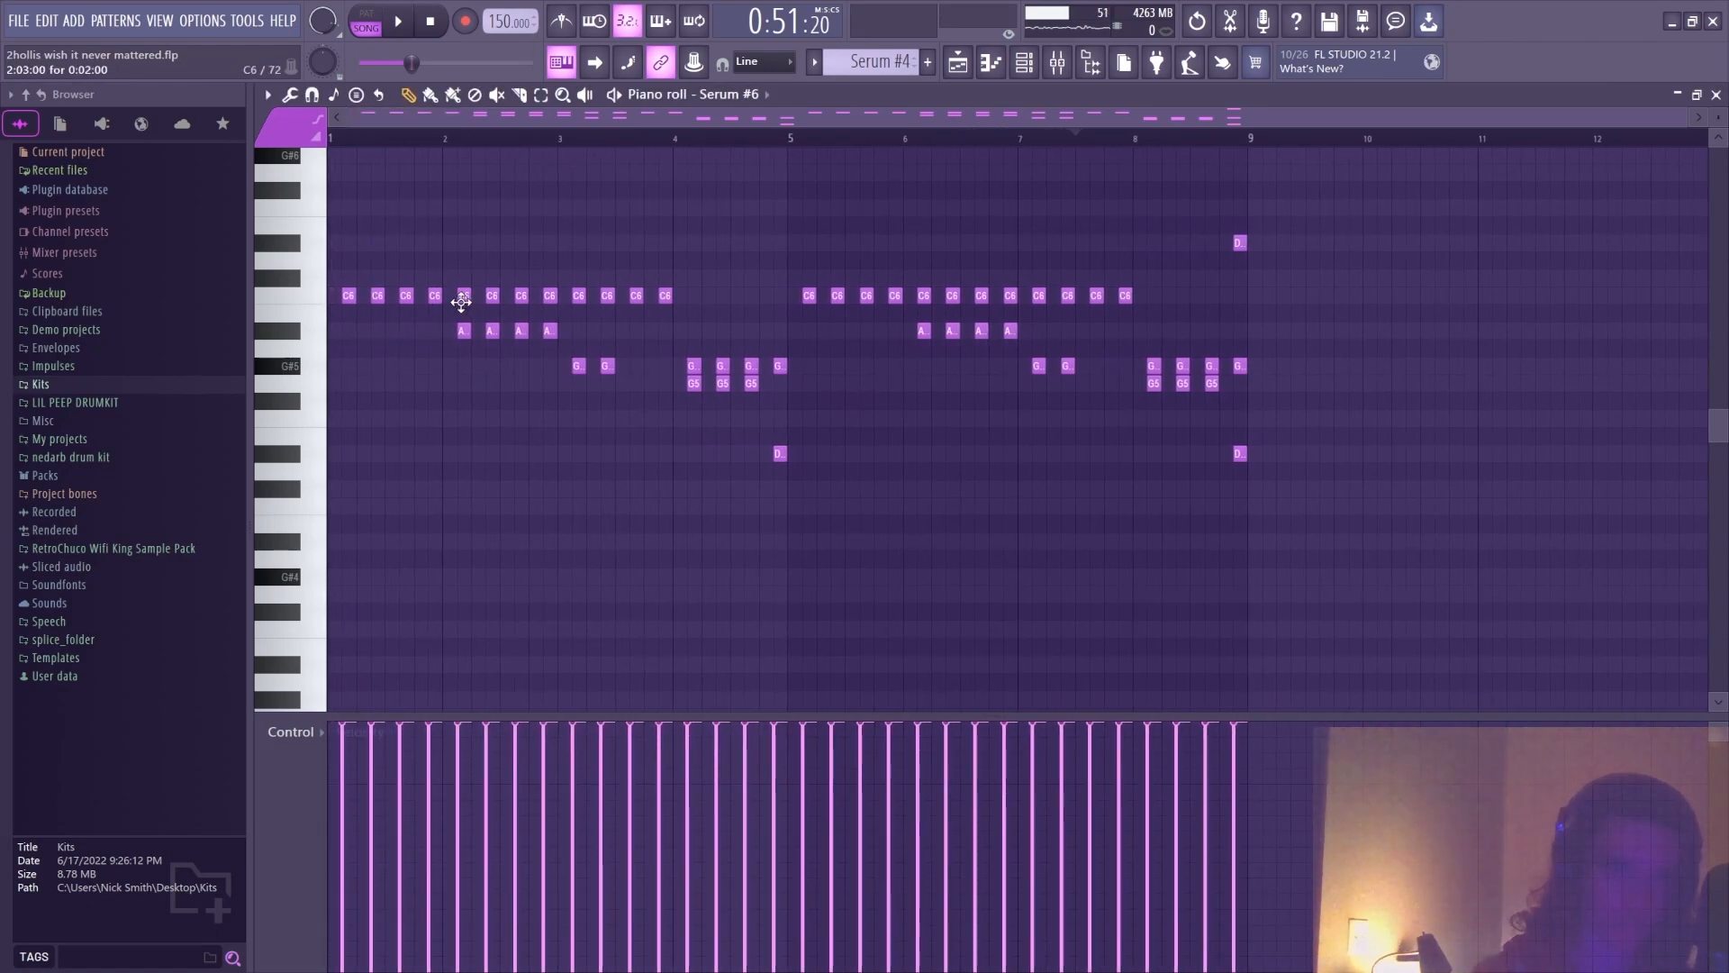
click(957, 61)
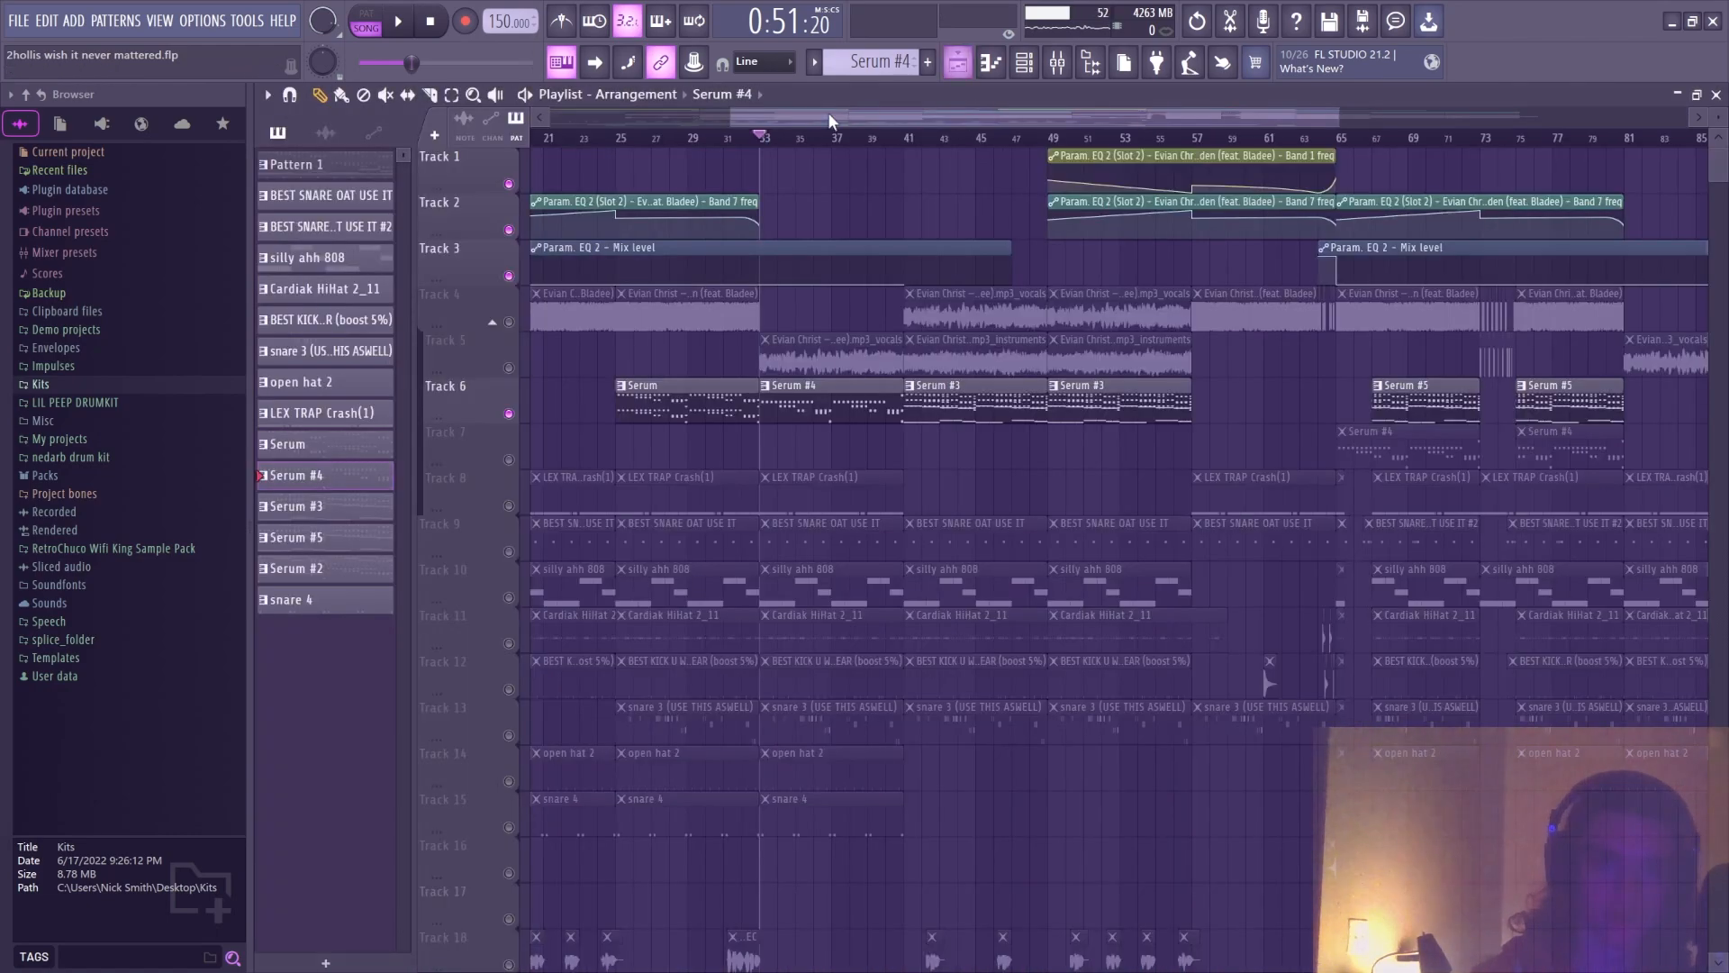
Move the playhead to bar 41, open the Serum #3 pattern there, and show its layered channels in the channel rack
scroll(783, 140, up, 2)
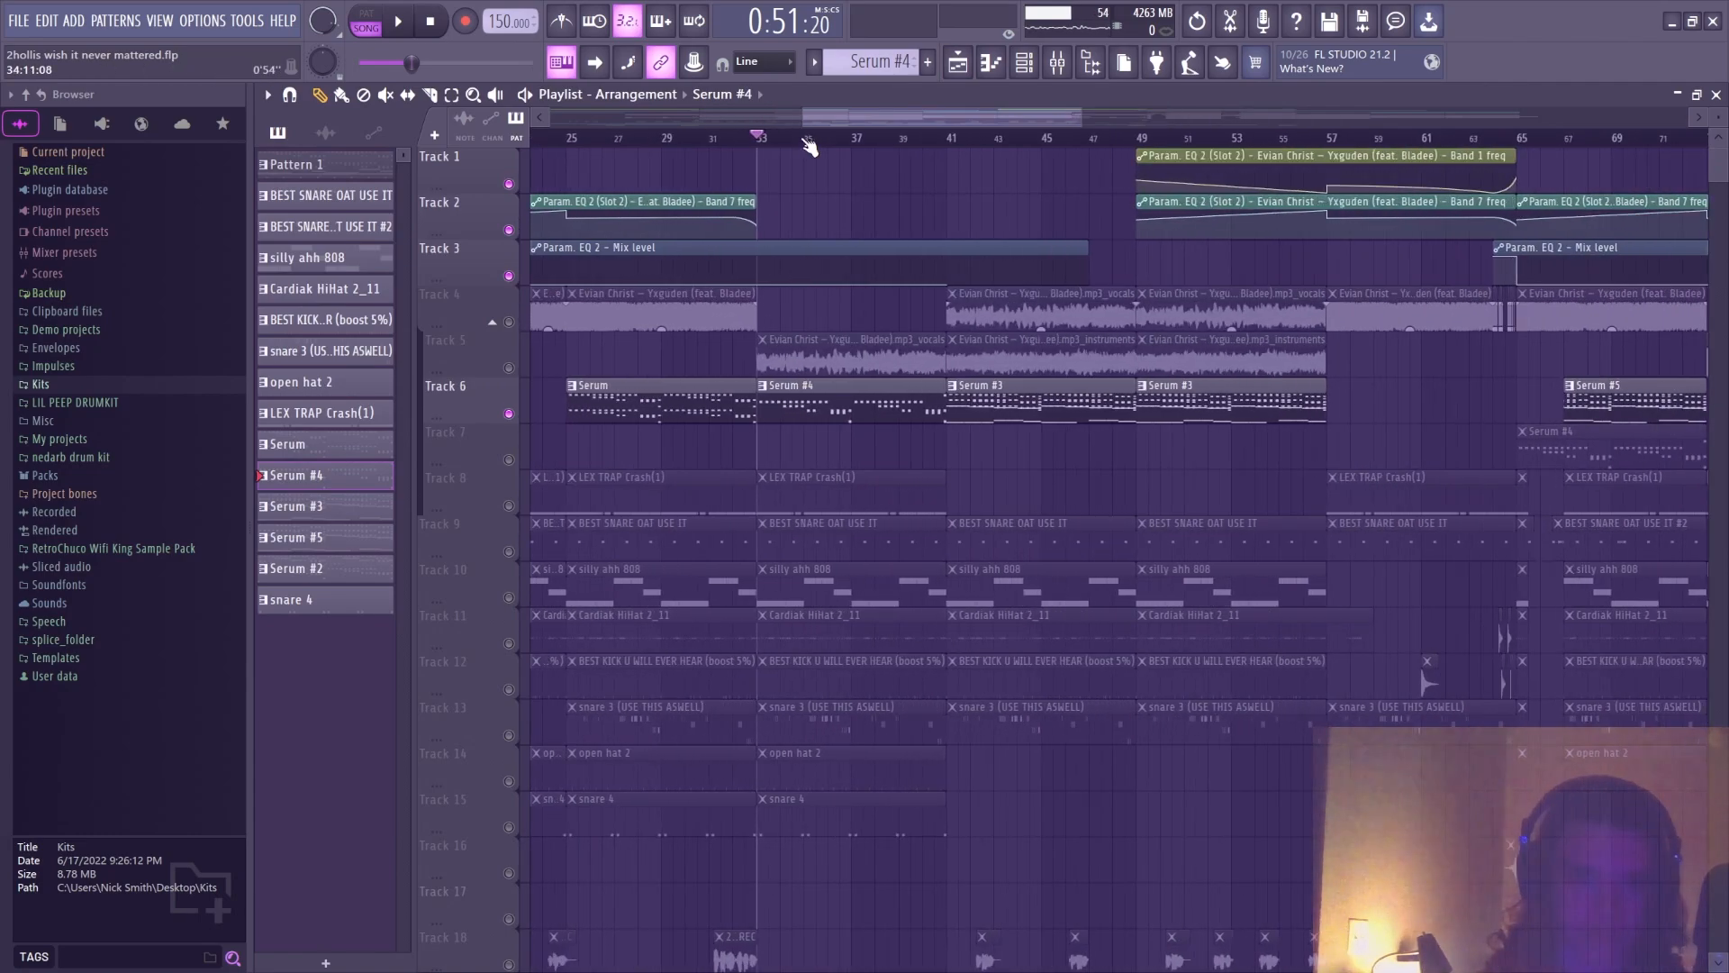
scroll(774, 414, down, 3)
click(1042, 139)
double_click(1092, 265)
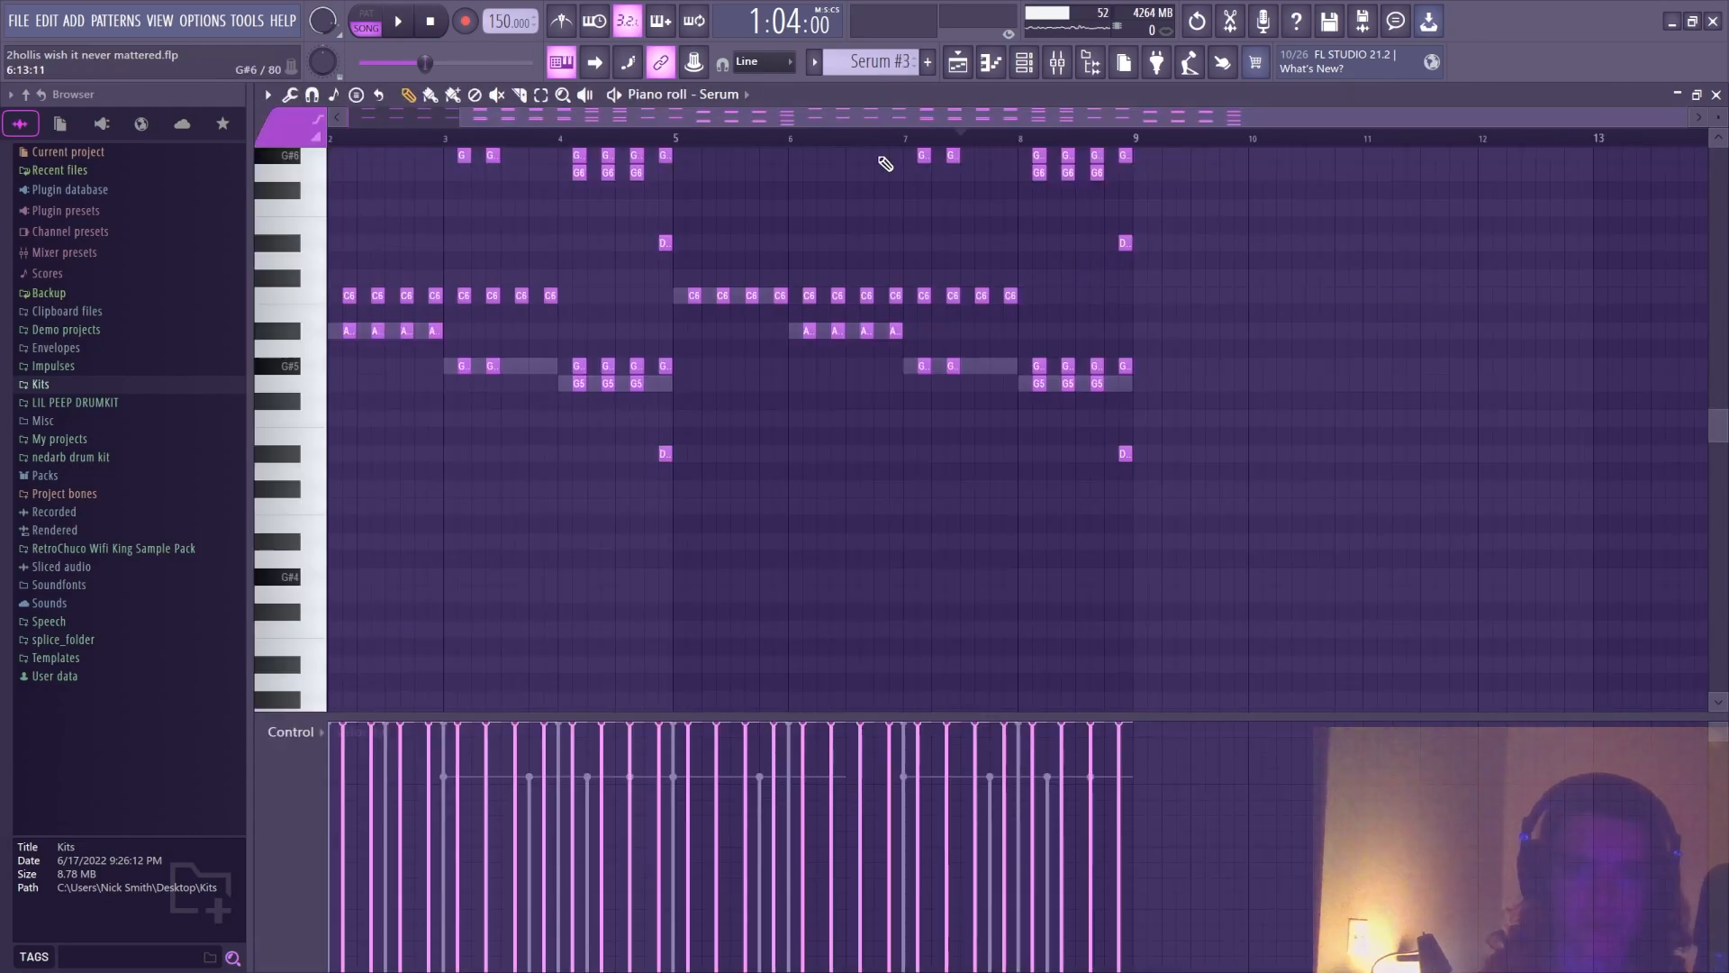
key(F6)
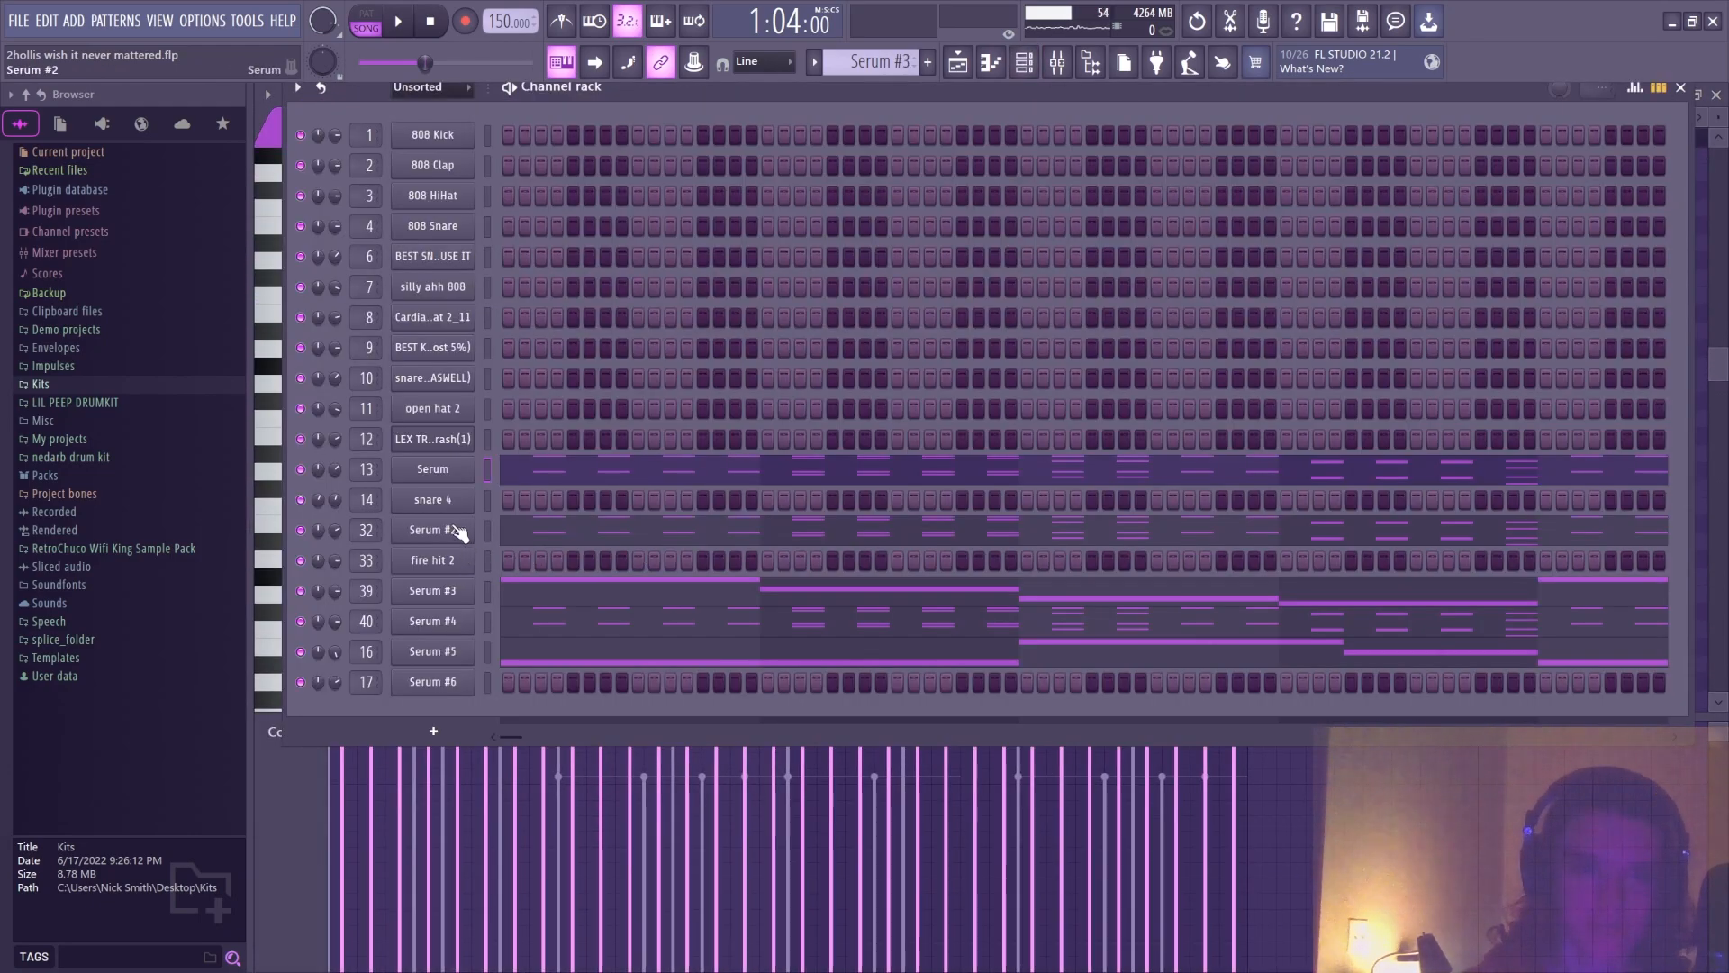
Inspect the Serum #2 synth's oscillators and its effects page, and close the plugin window
click(574, 538)
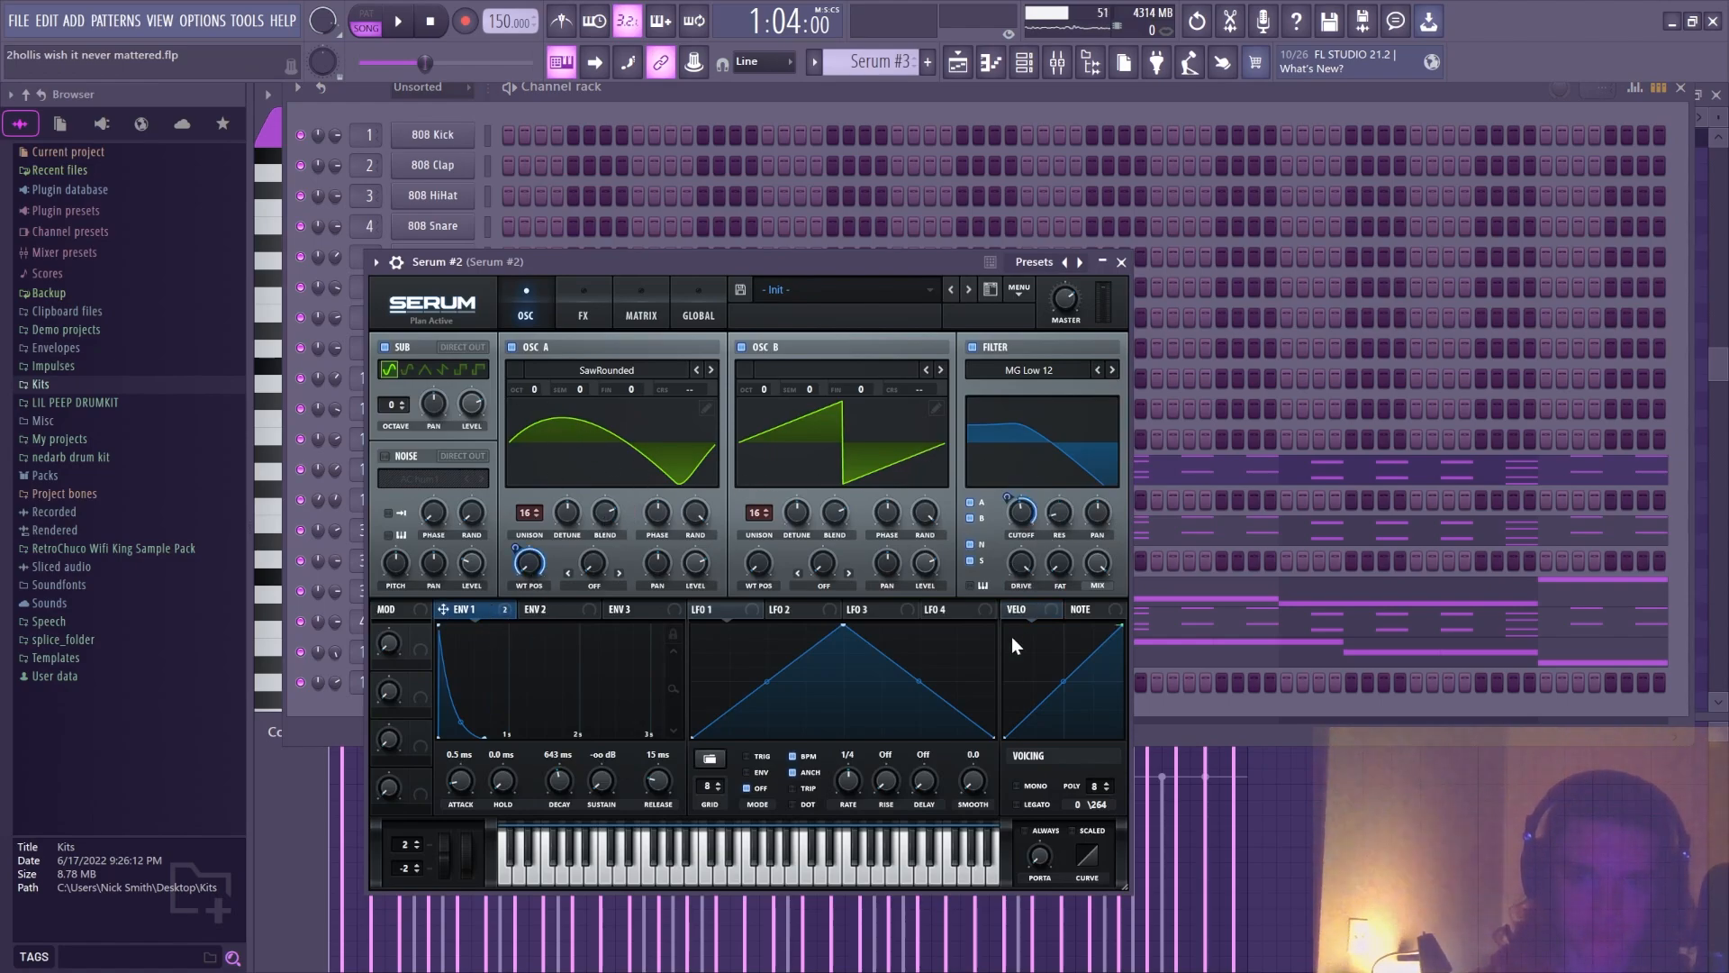
click(585, 313)
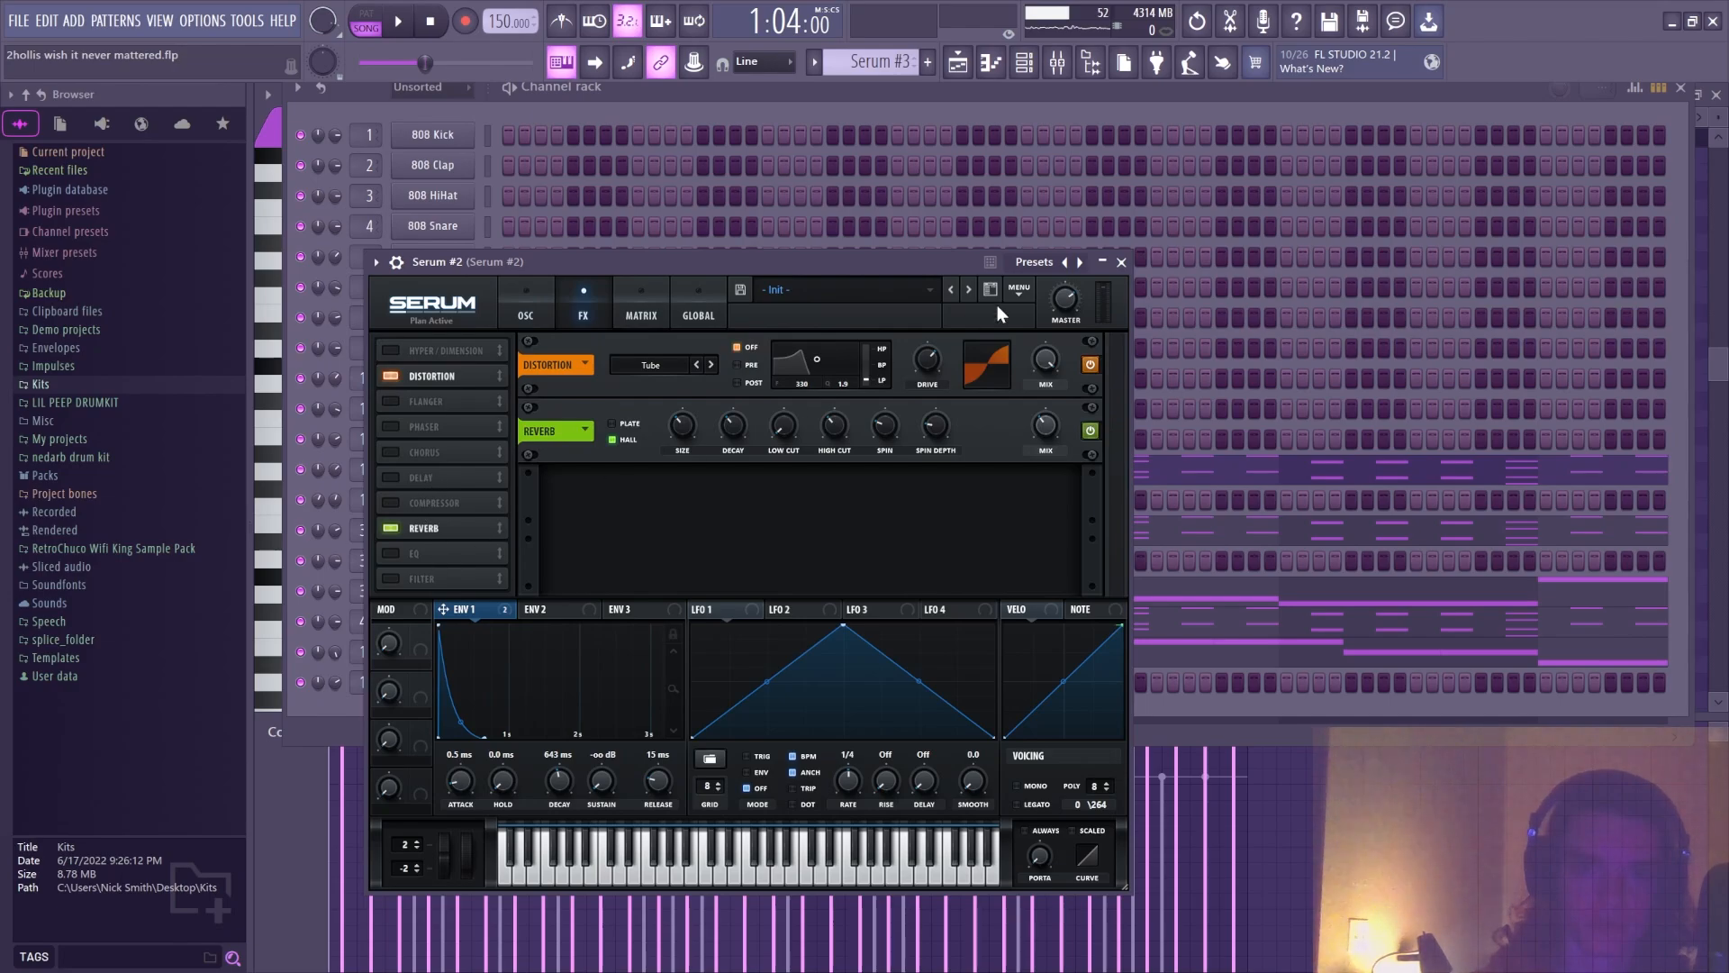
click(1121, 262)
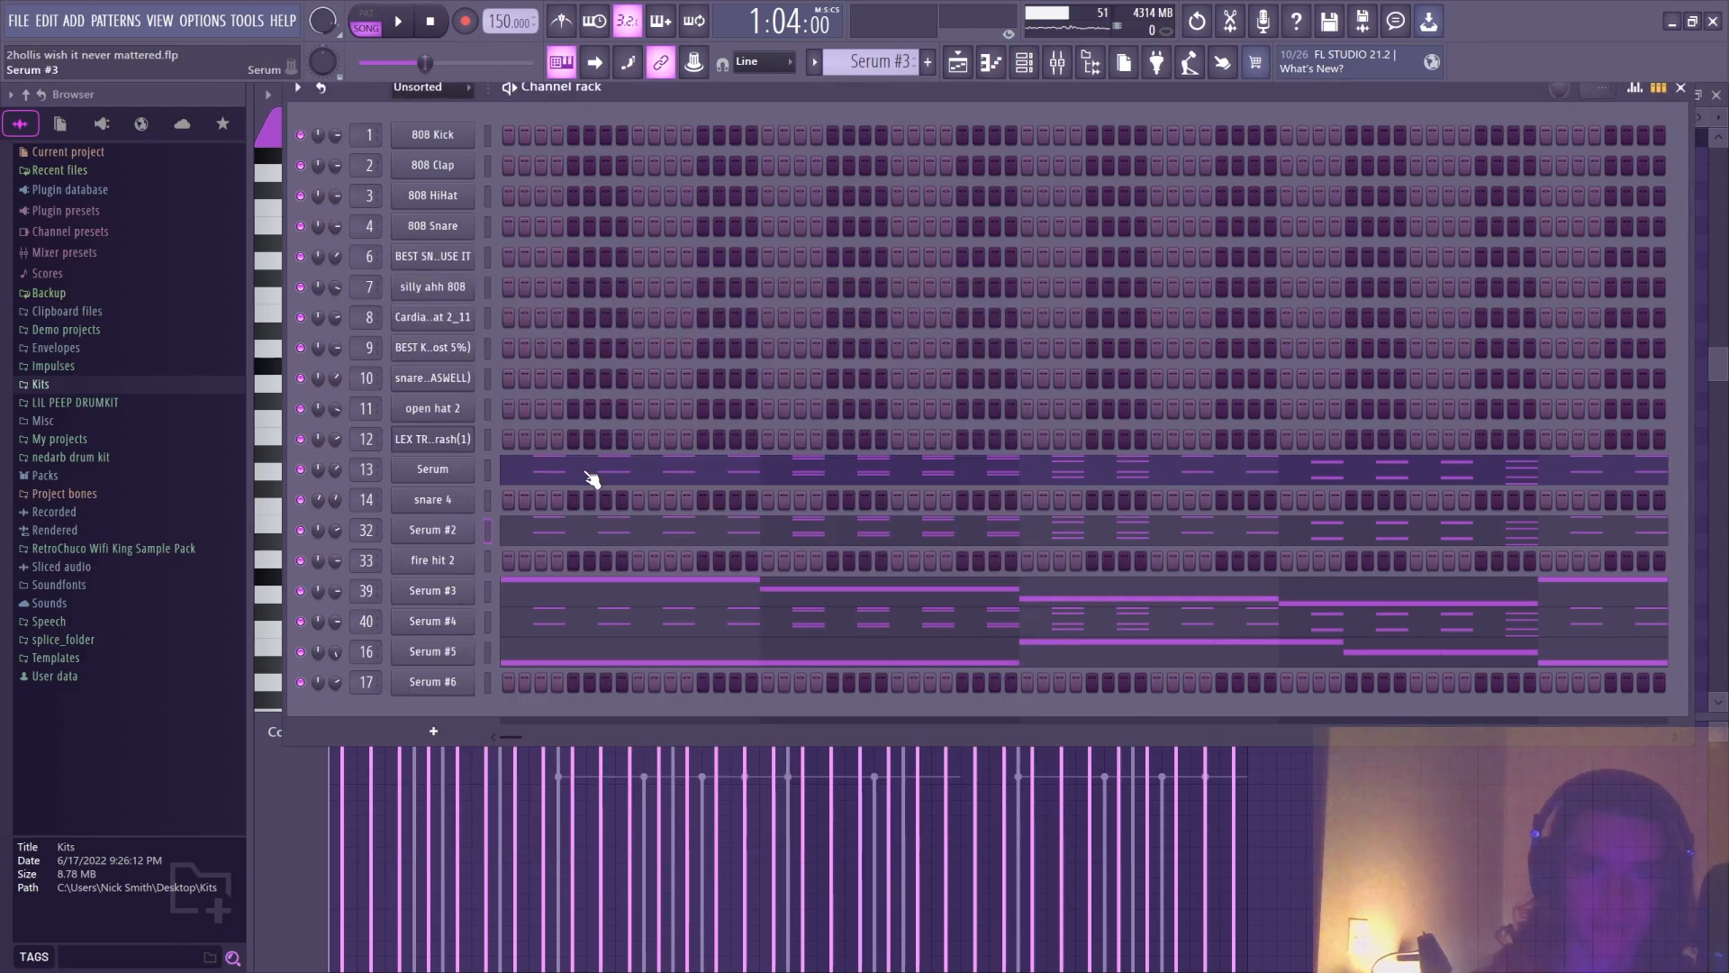
Audition the Serum #3 synth, close its plugin window, and play its channel soloed
key(c)
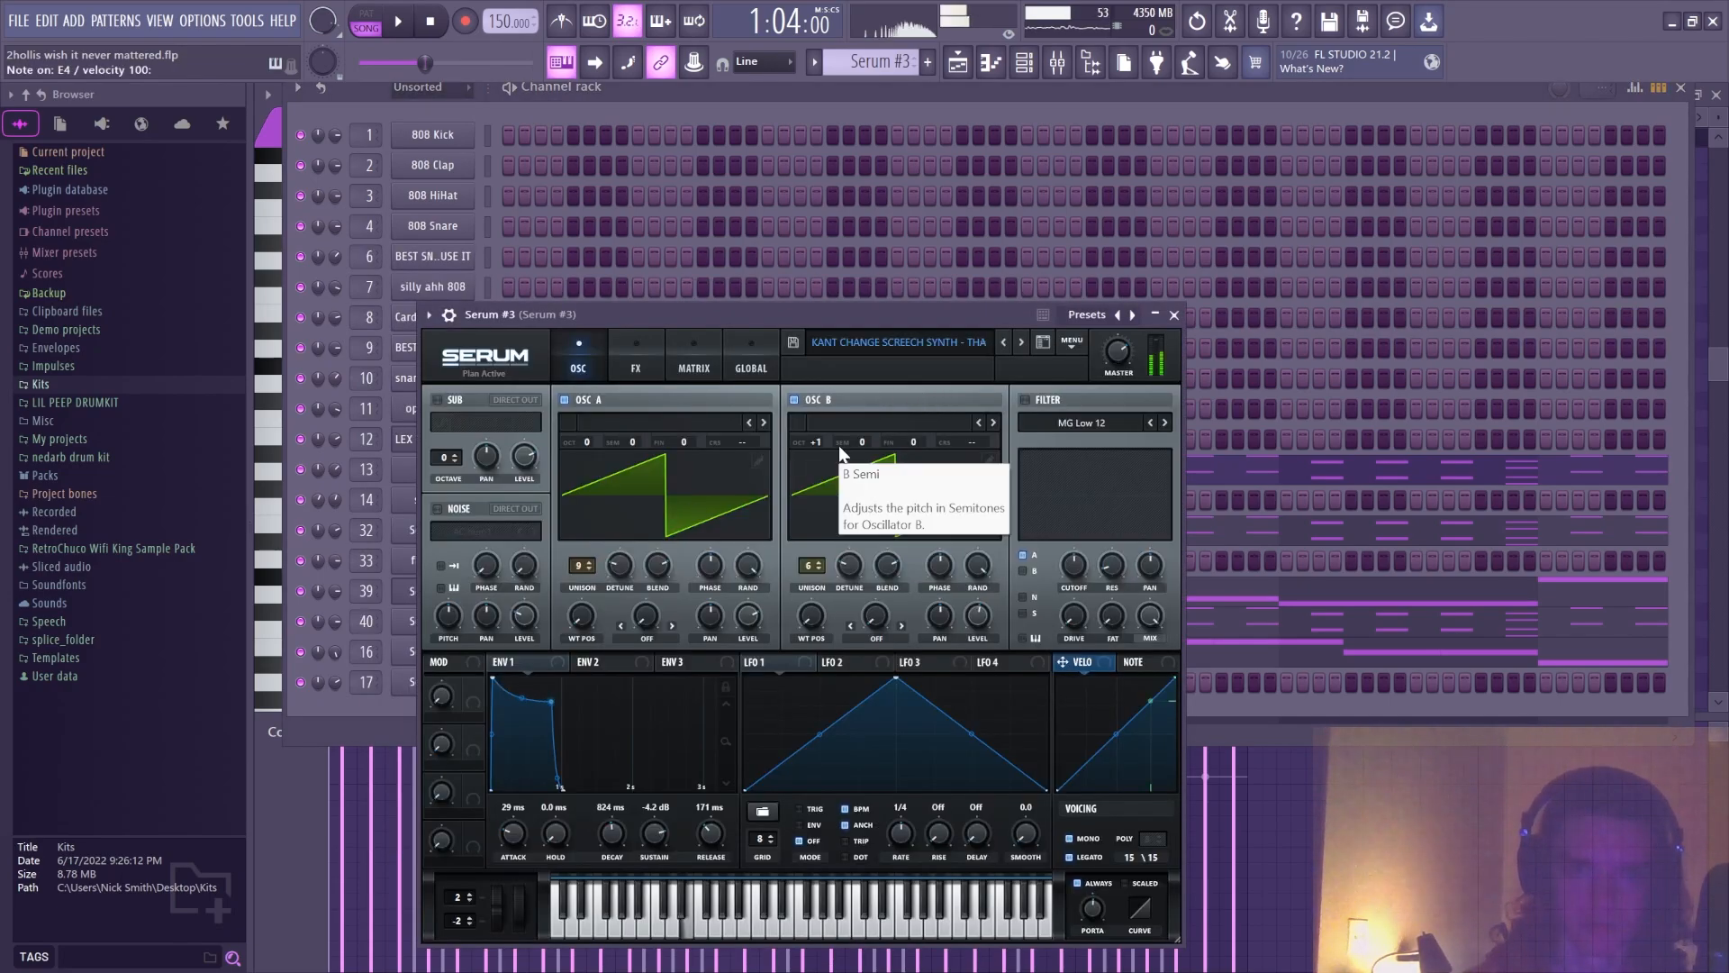
click(1175, 314)
right_click(302, 591)
key(space)
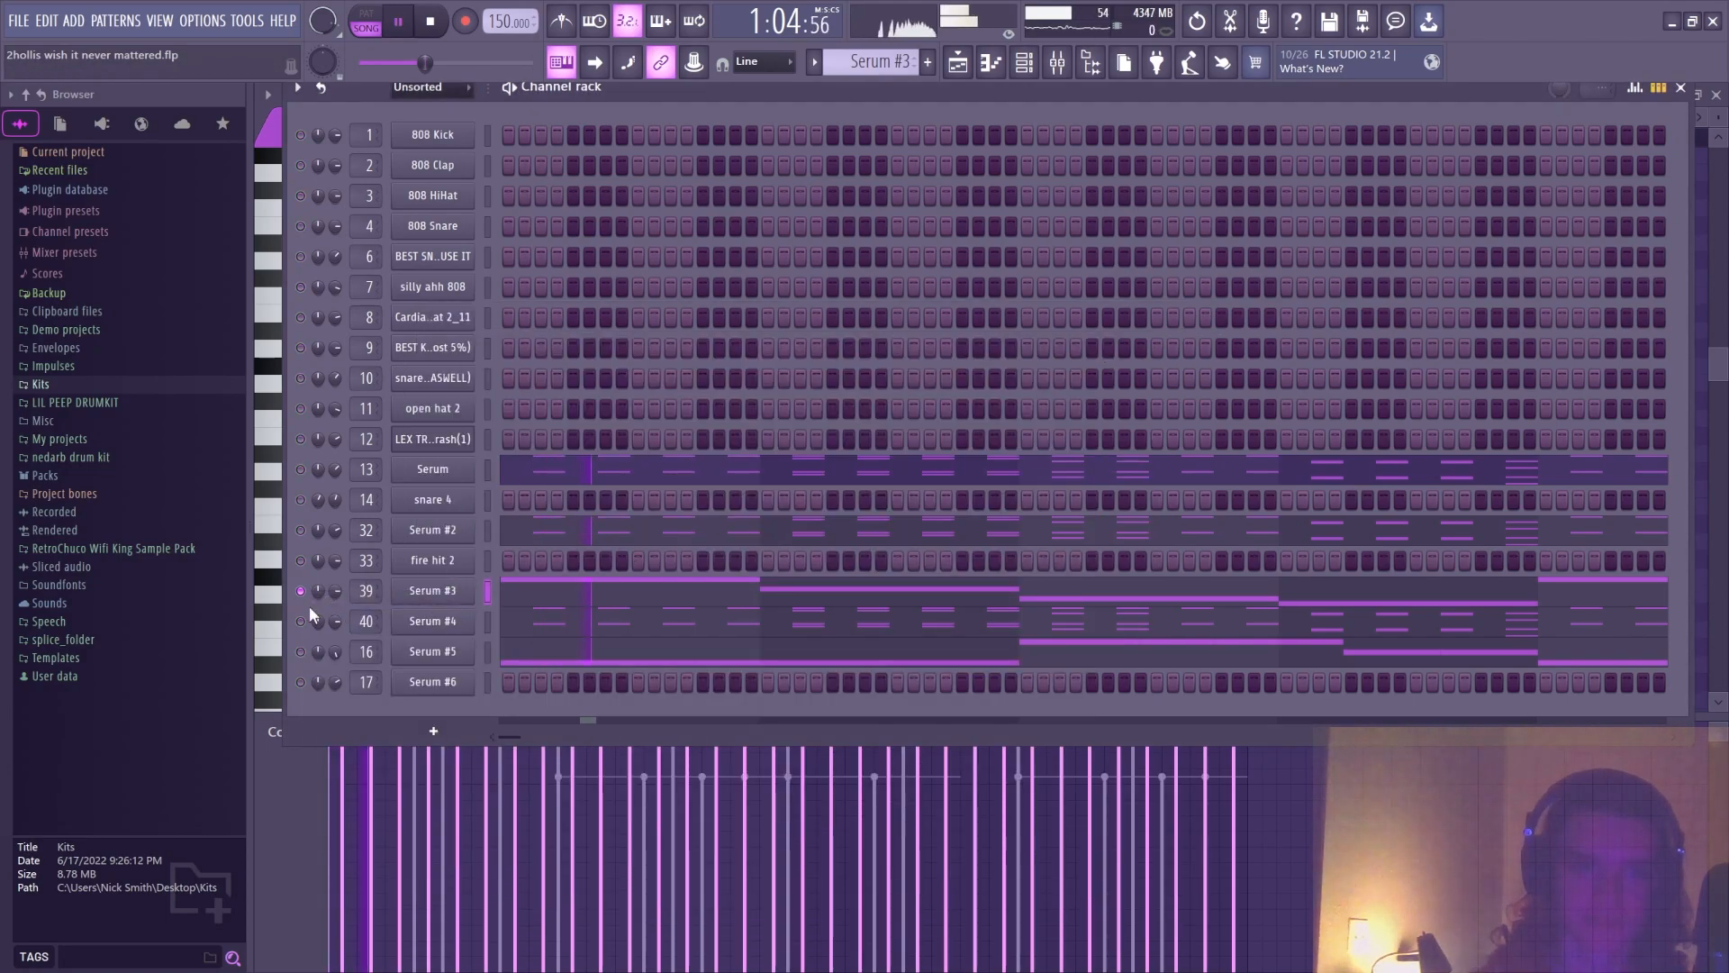
Review the Serum #3 channel's notes in the piano roll during playback, stop, and return to the channel rack
right_click(441, 595)
click(493, 591)
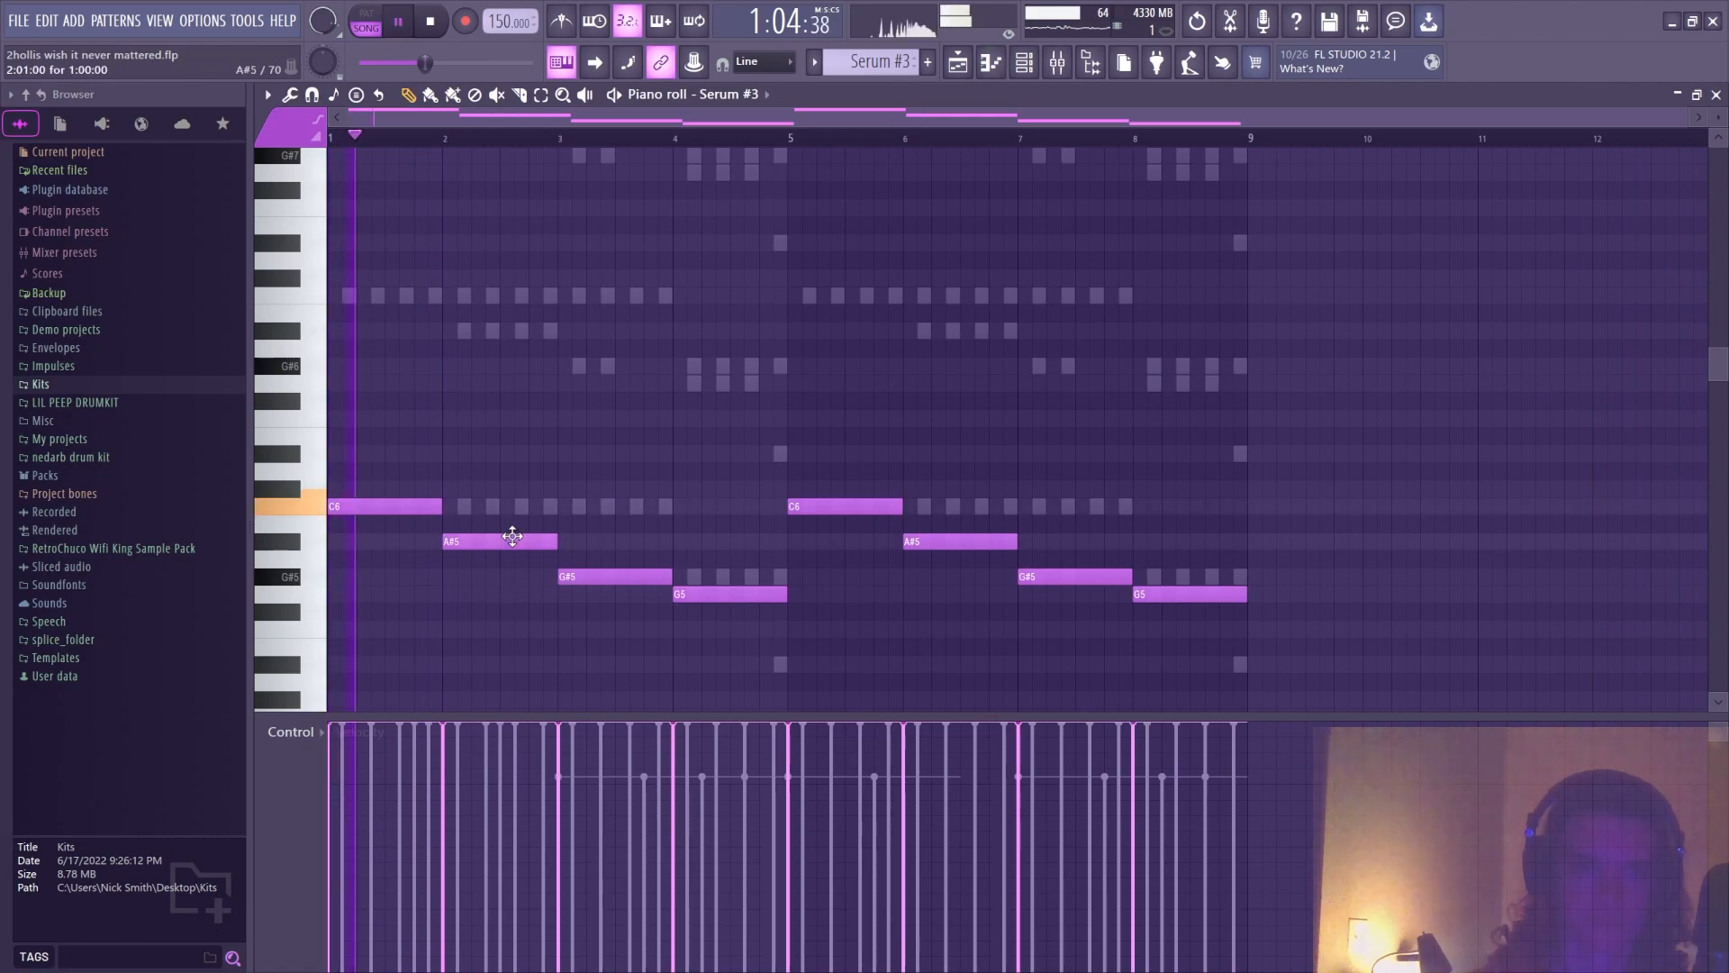
scroll(810, 531, down, 1)
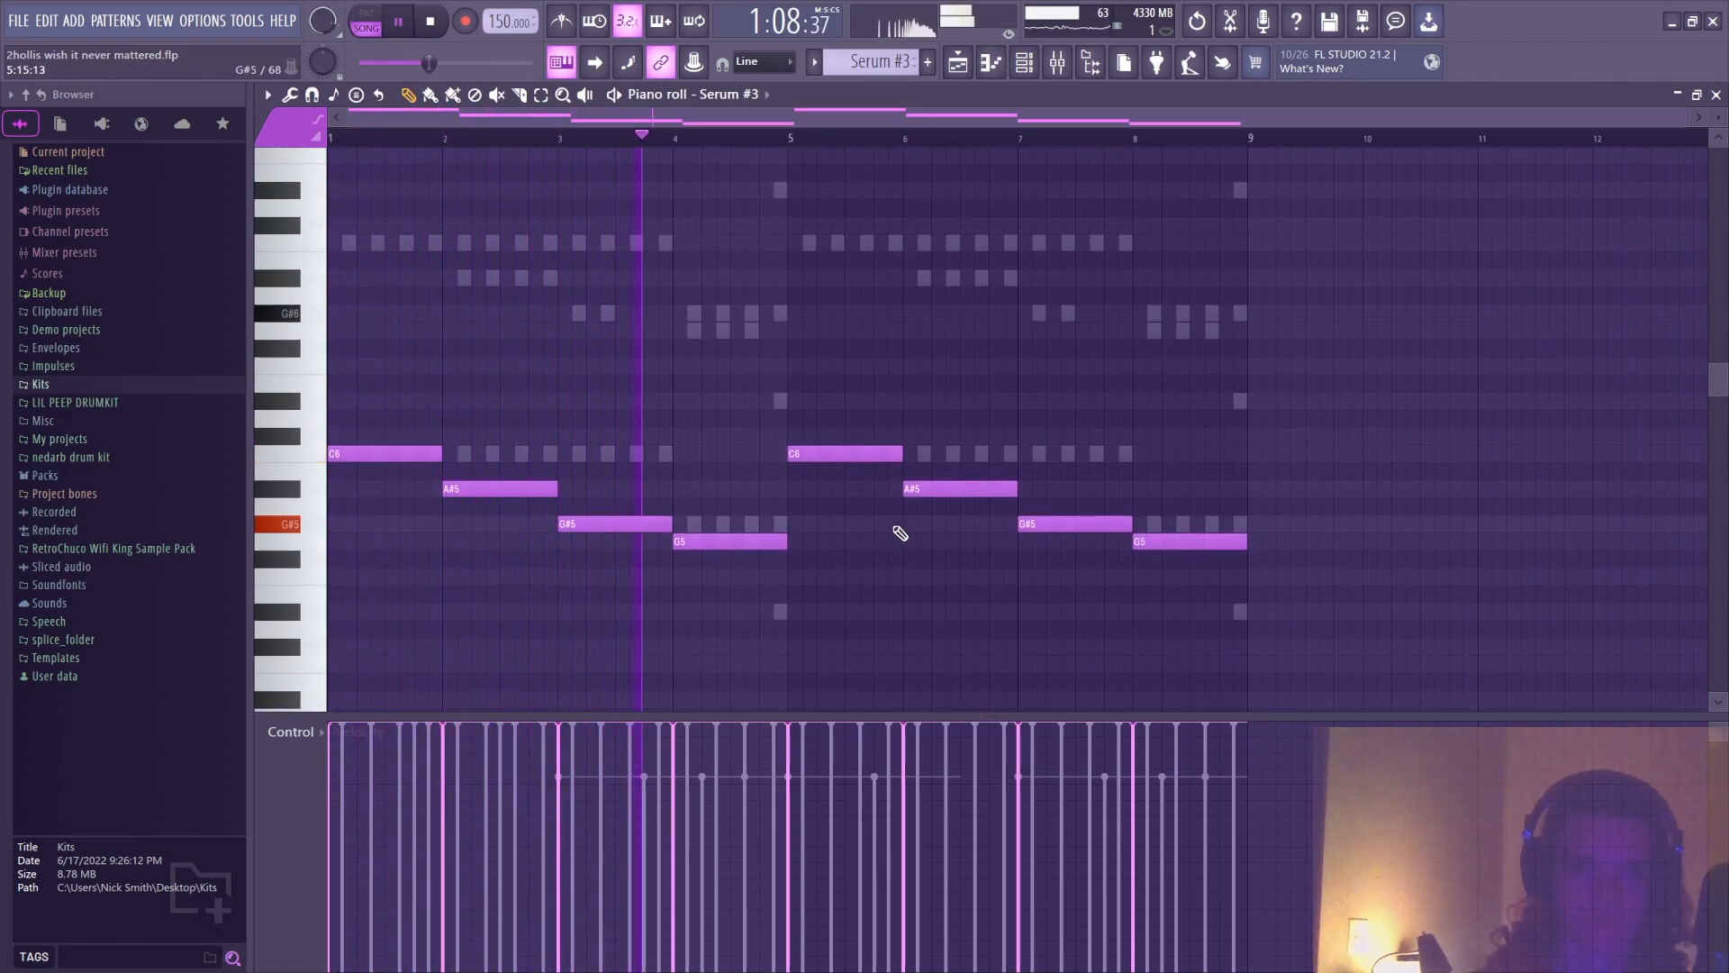
key(space)
click(1024, 63)
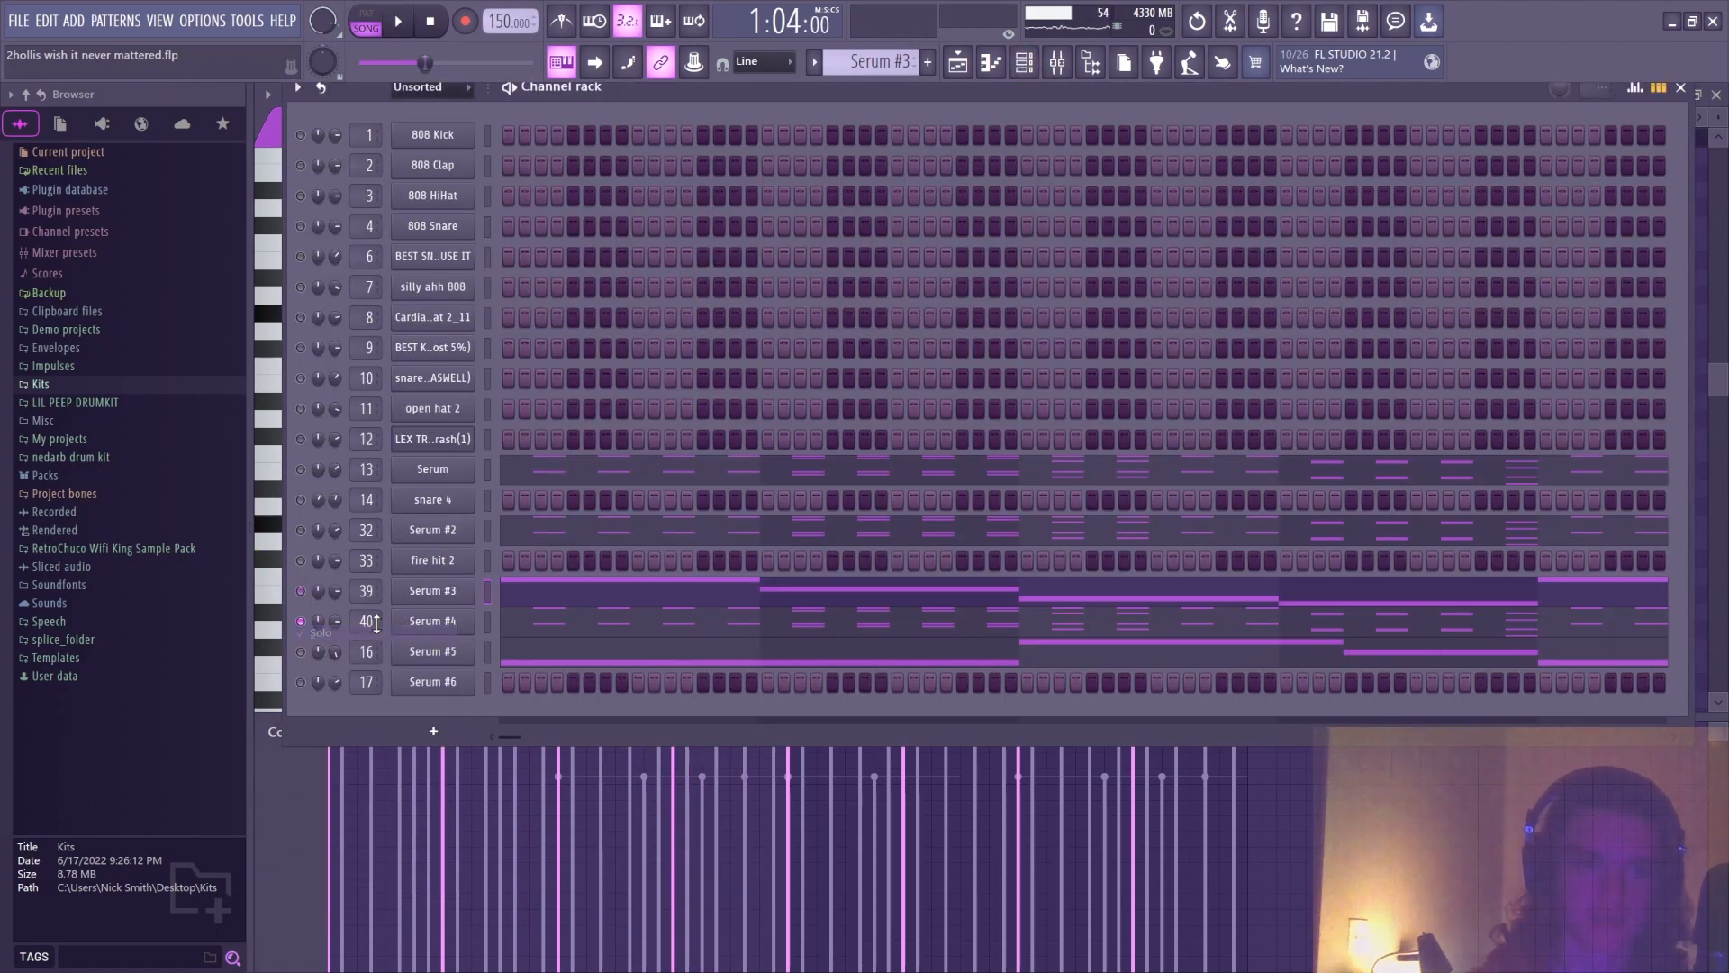
Inspect the Serum #4 synth's oscillators and listen to its channel soloed
click(432, 621)
drag(737, 342, 731, 290)
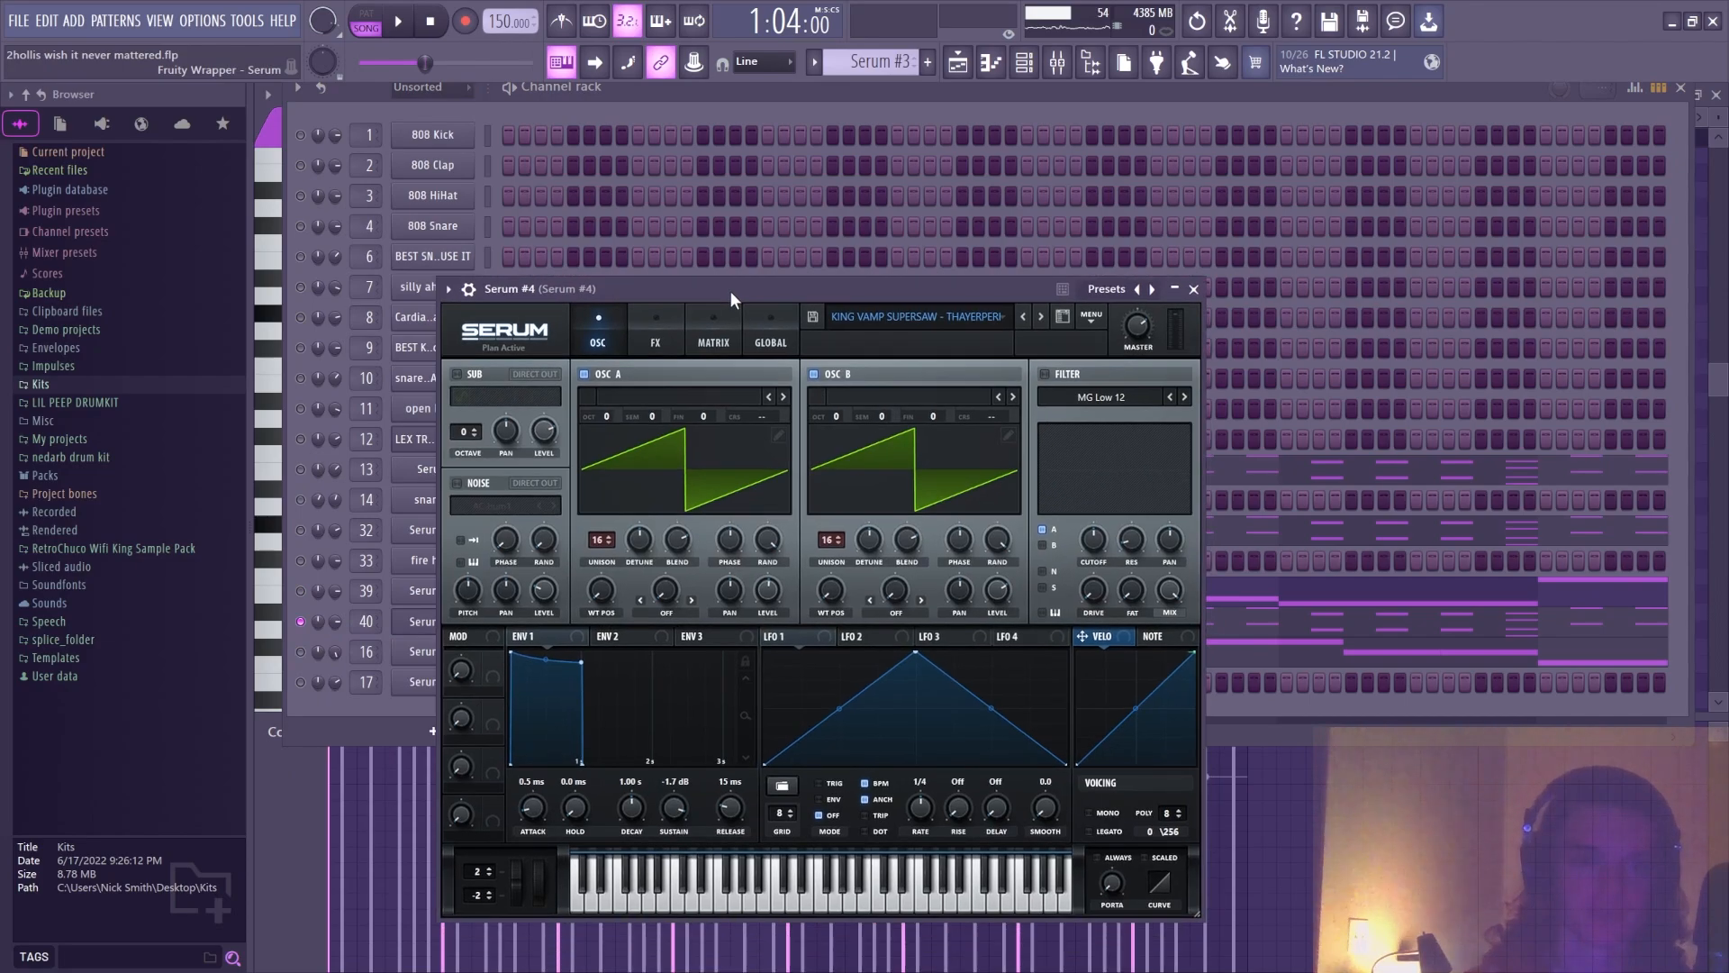
key(space)
click(1194, 289)
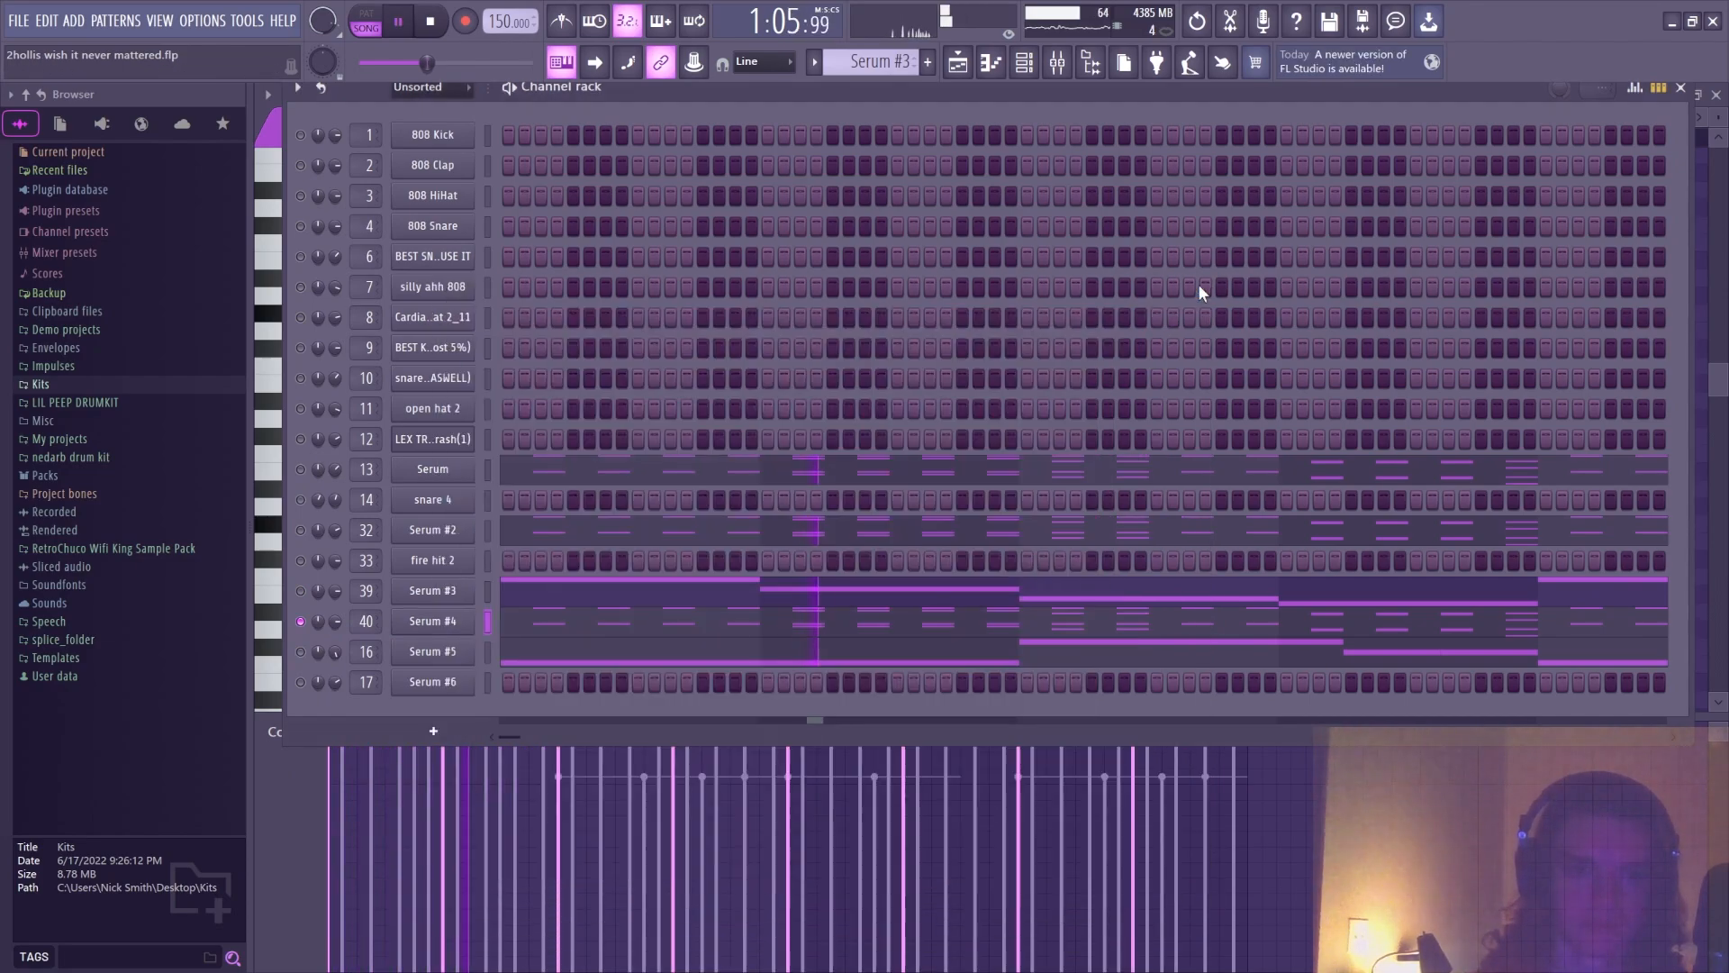
key(space)
Inspect the Serum #5 brass stab synth and listen to its channel soloed
click(444, 652)
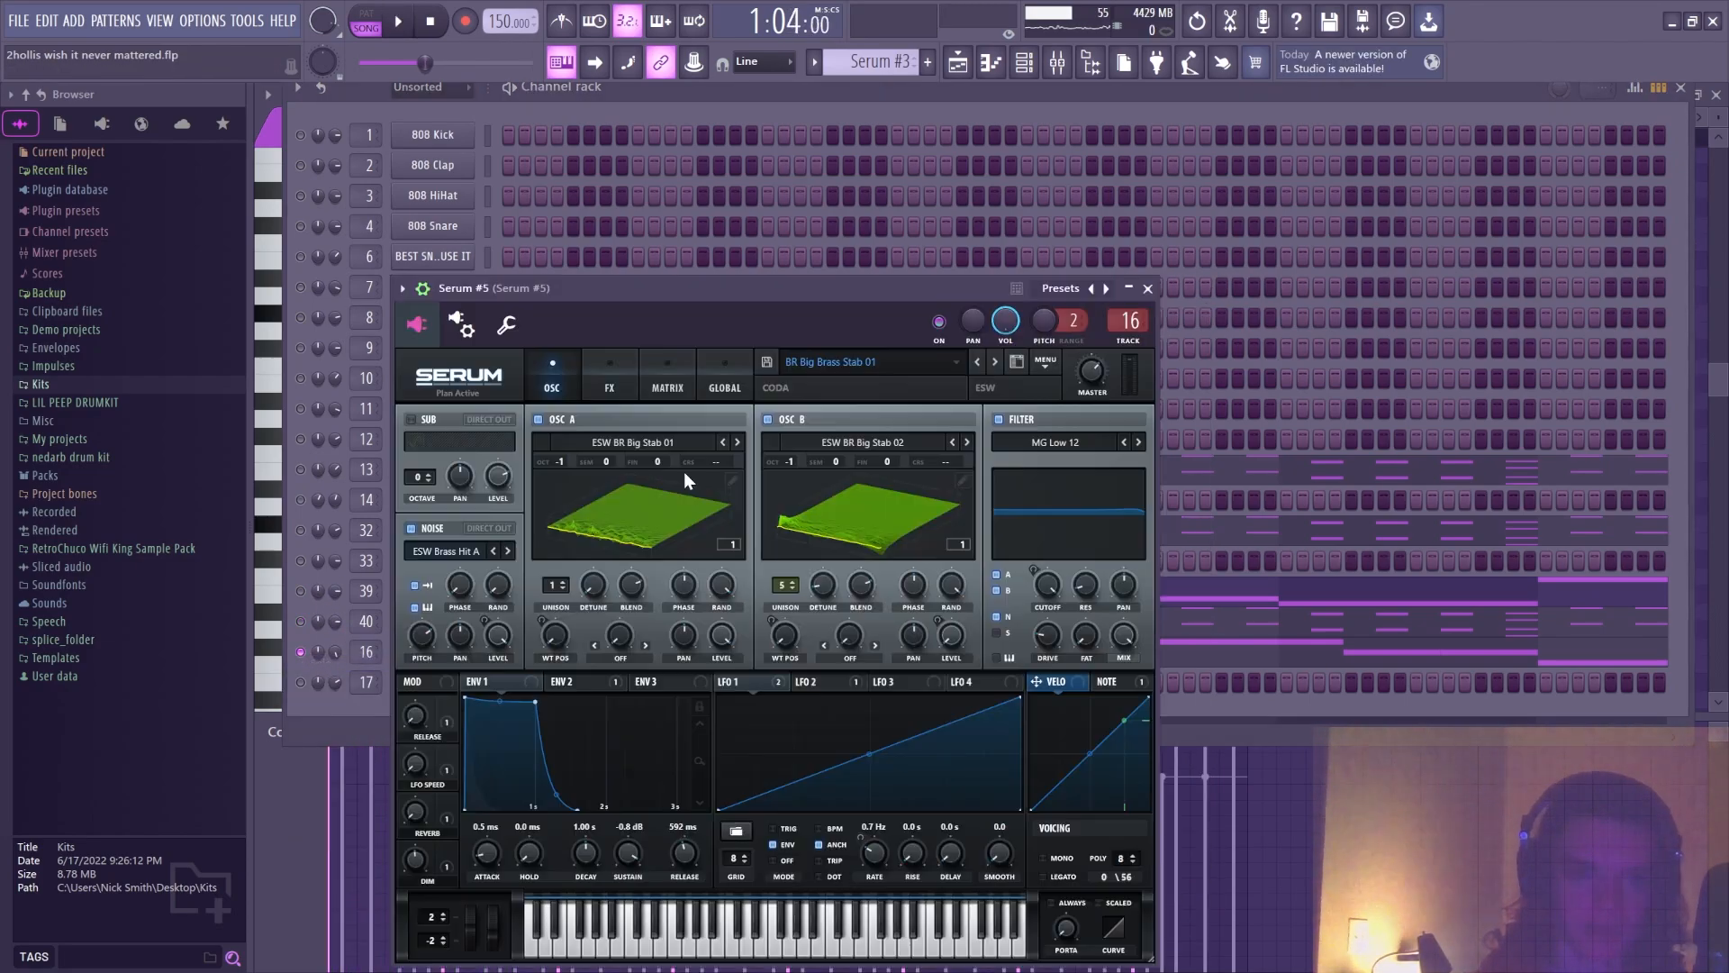
click(1147, 288)
key(space)
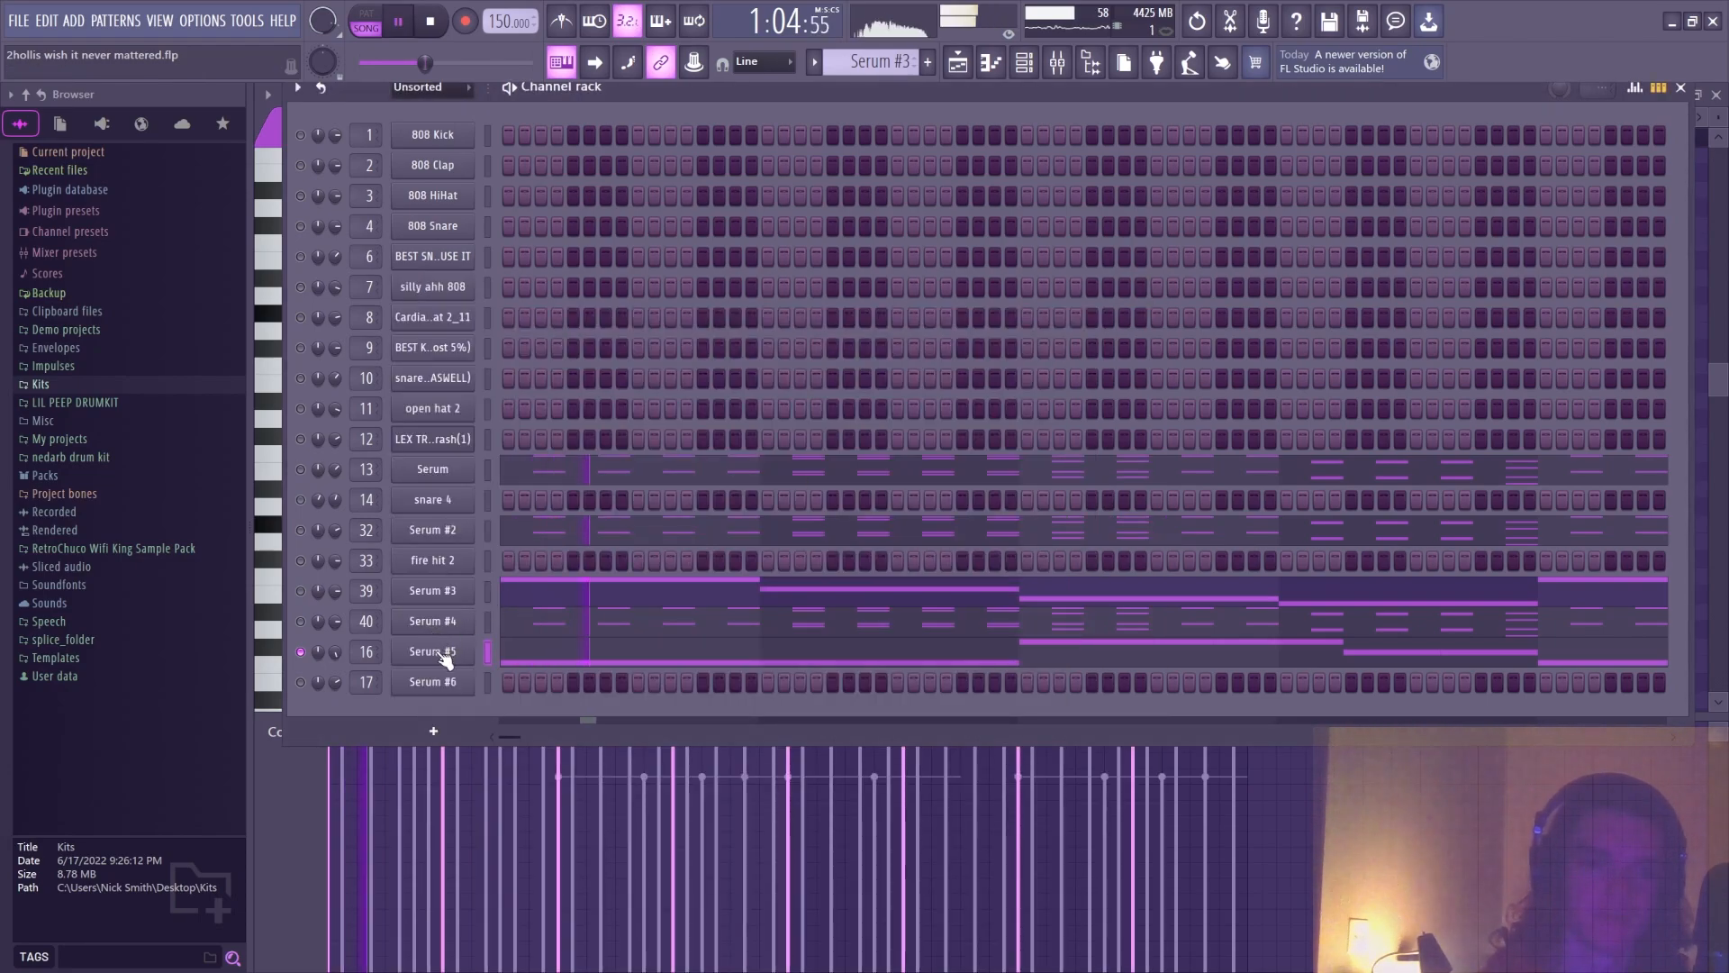
key(space)
click(443, 656)
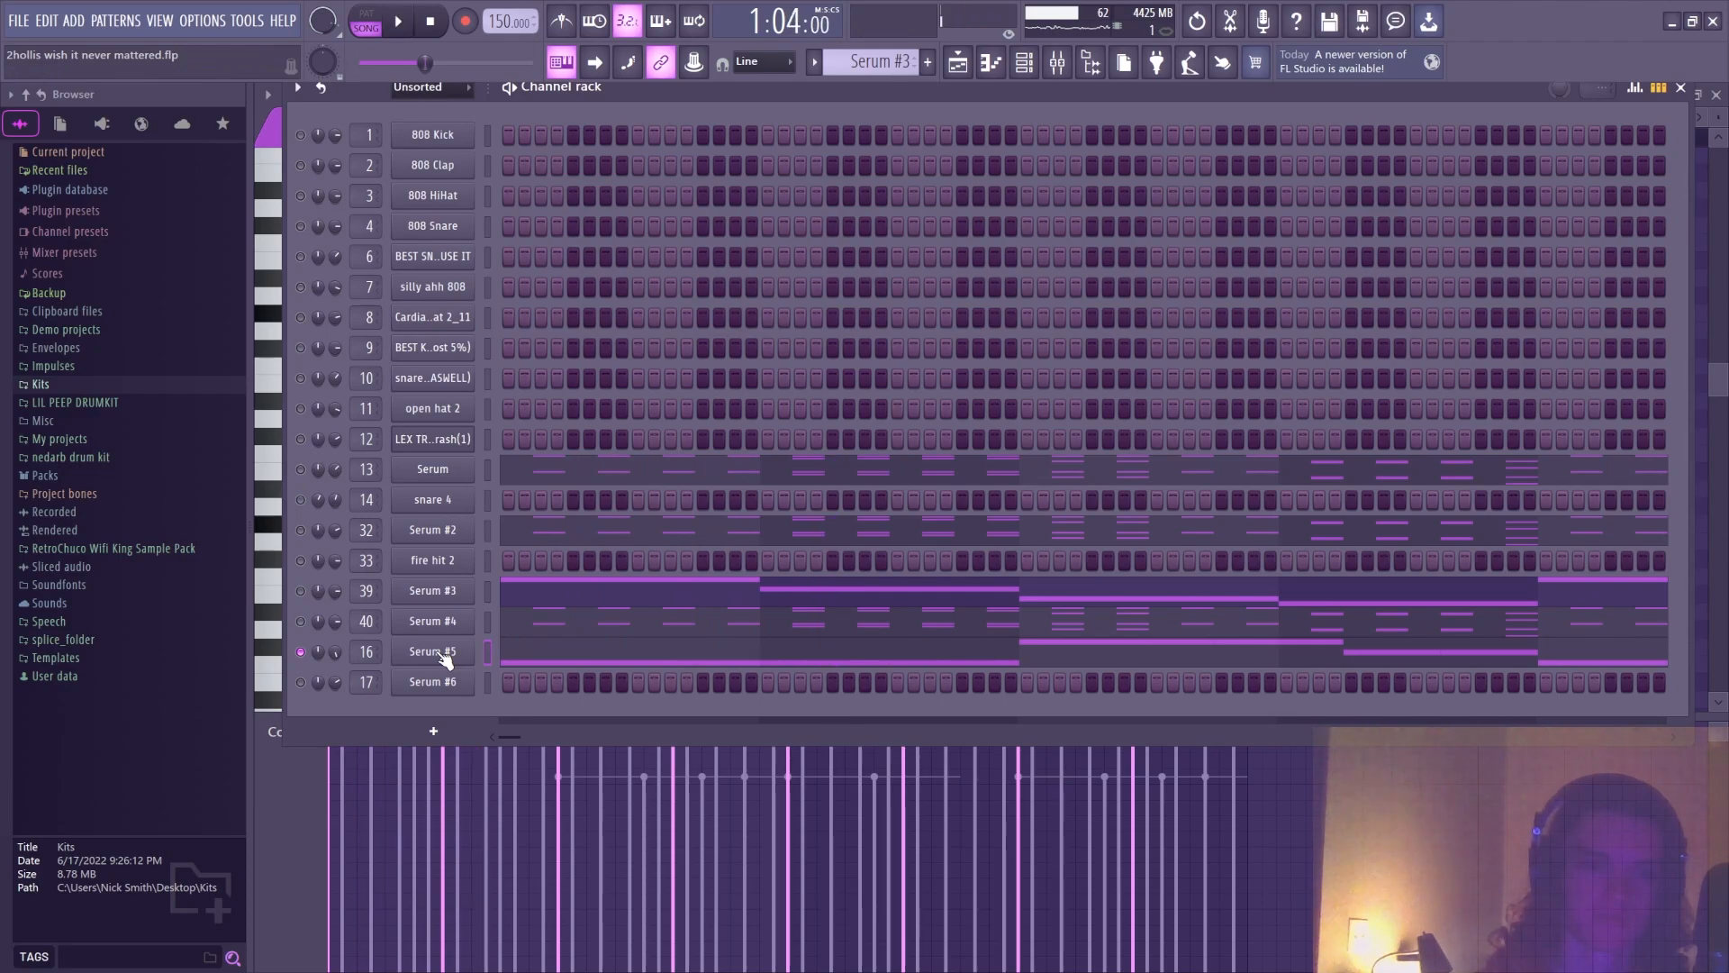
click(1147, 288)
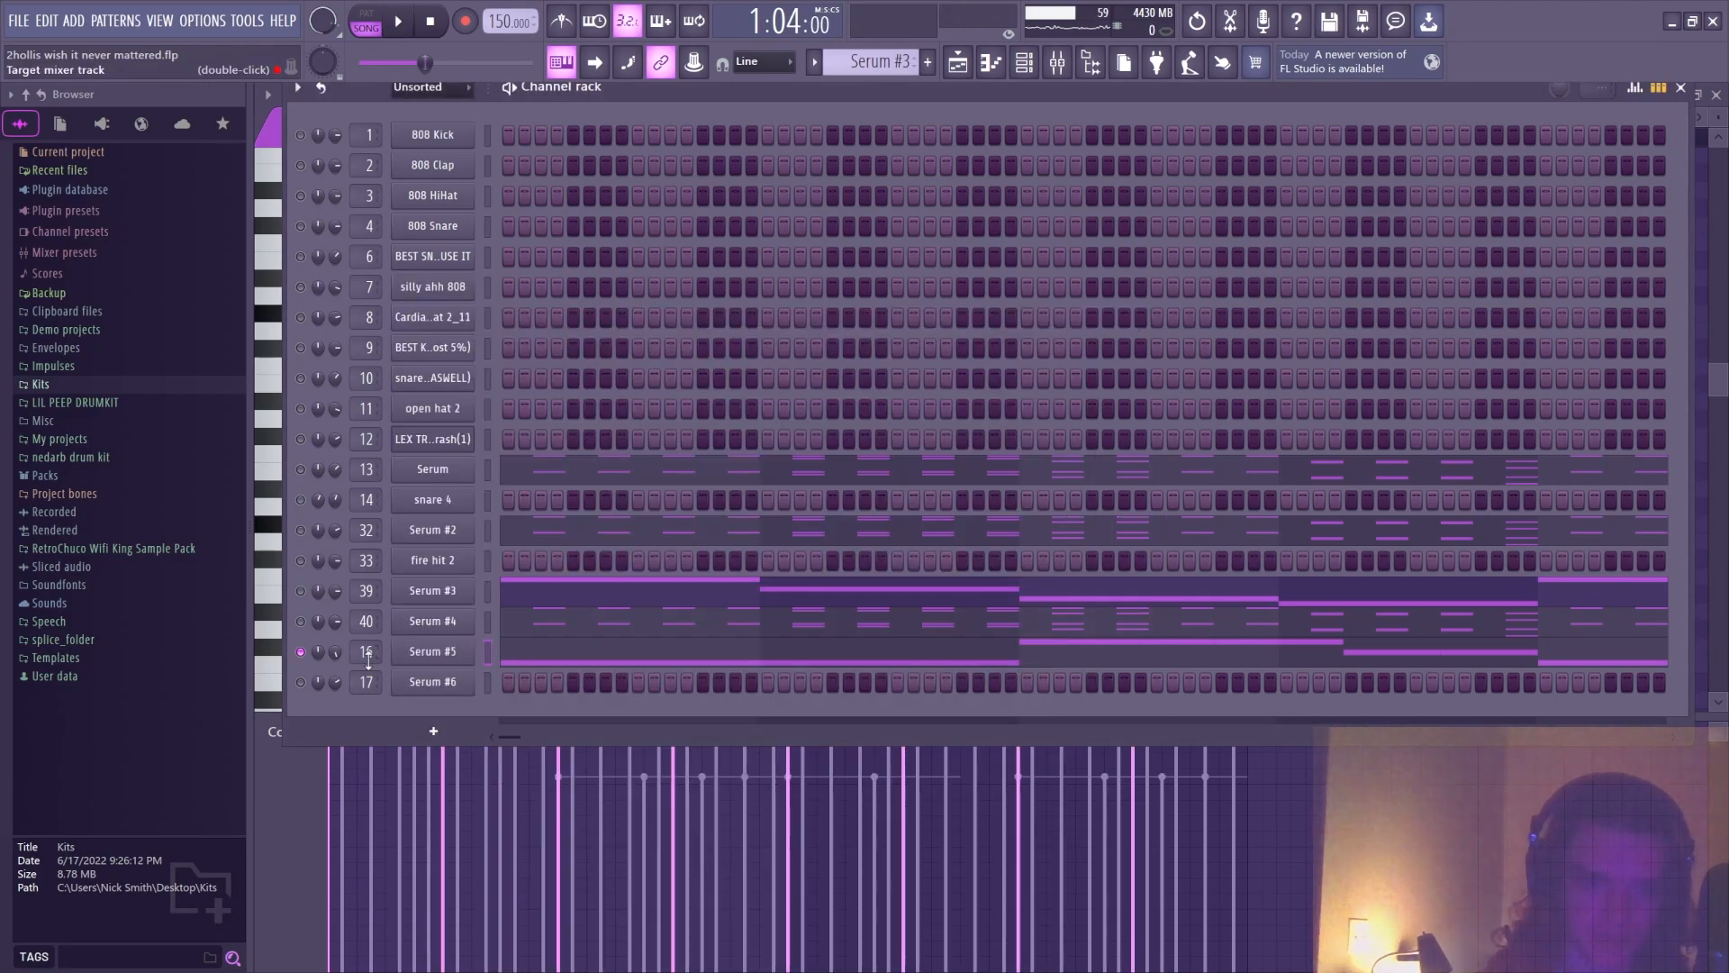
key(space)
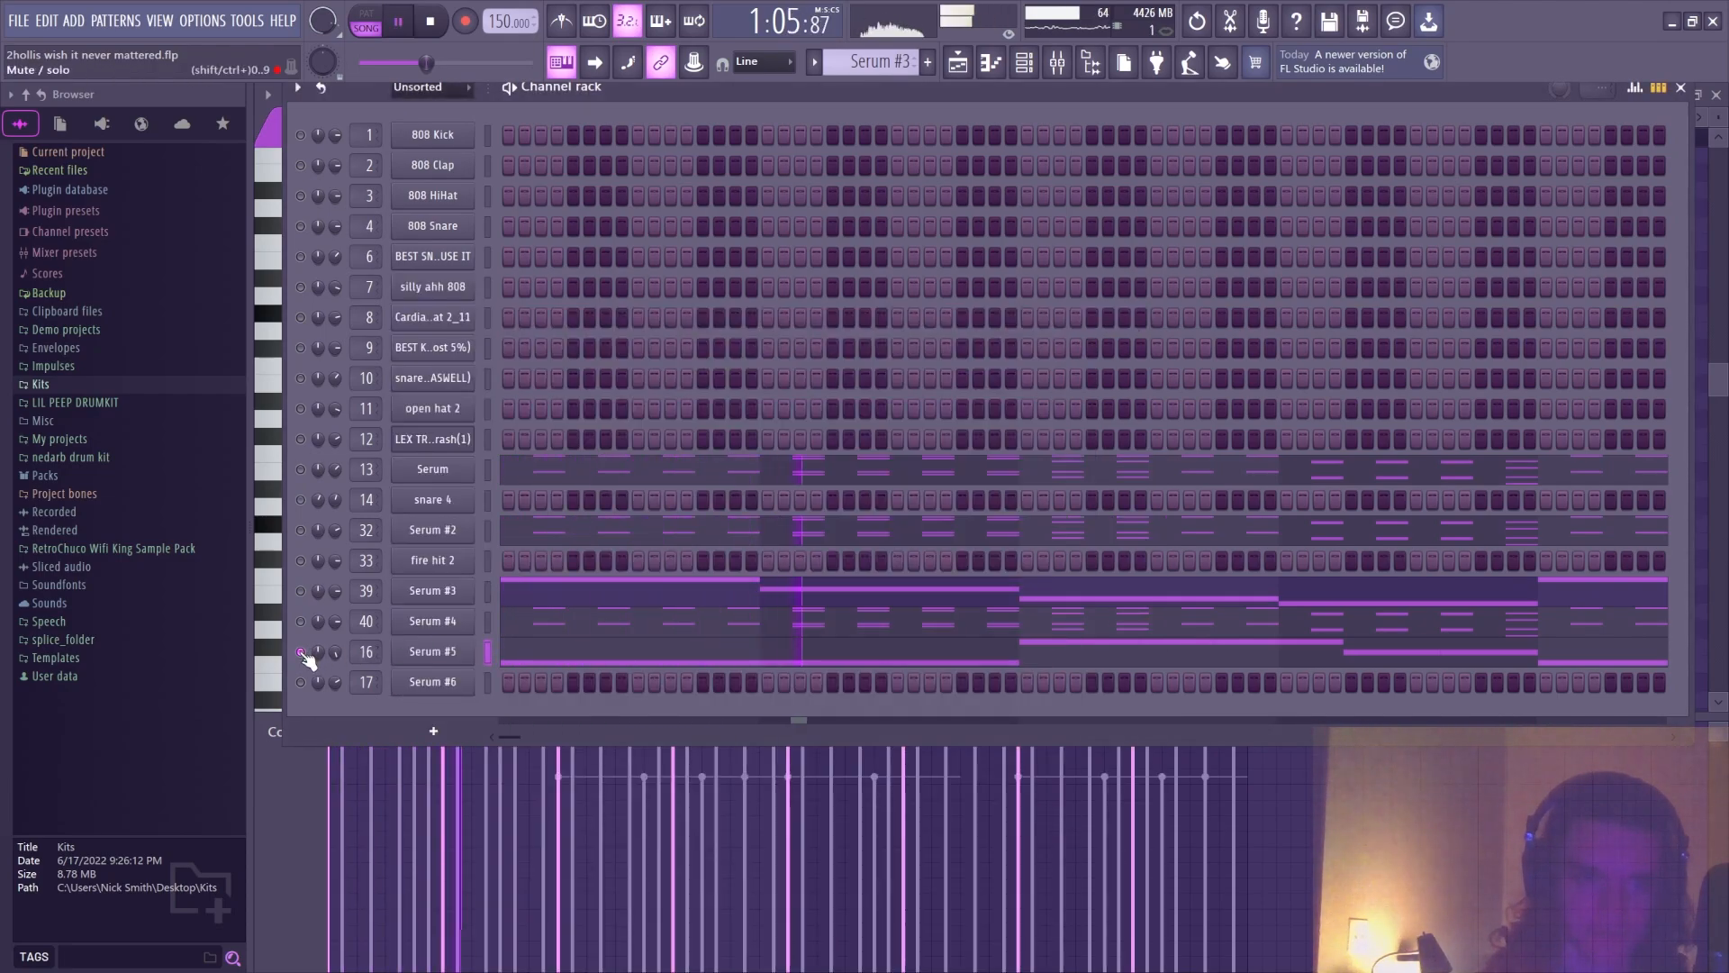
key(space)
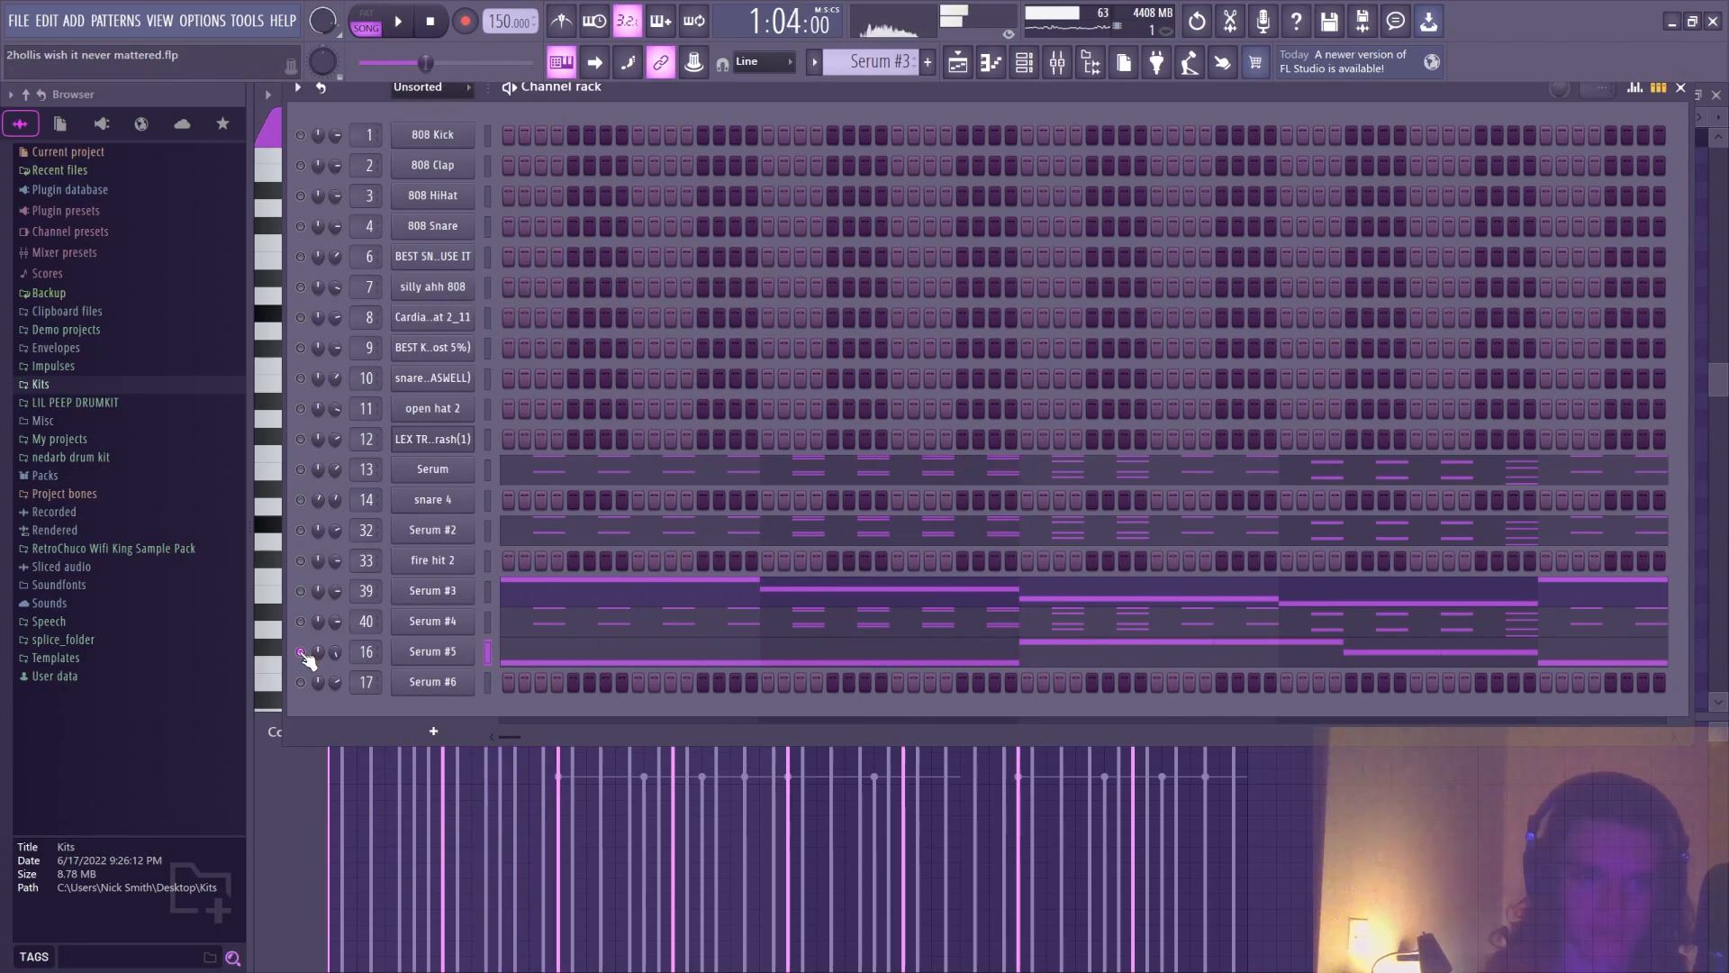
Unsolo the Serum #5 channel so all channels are active, and play the arrangement from bar 41 in the playlist
click(958, 62)
click(1023, 62)
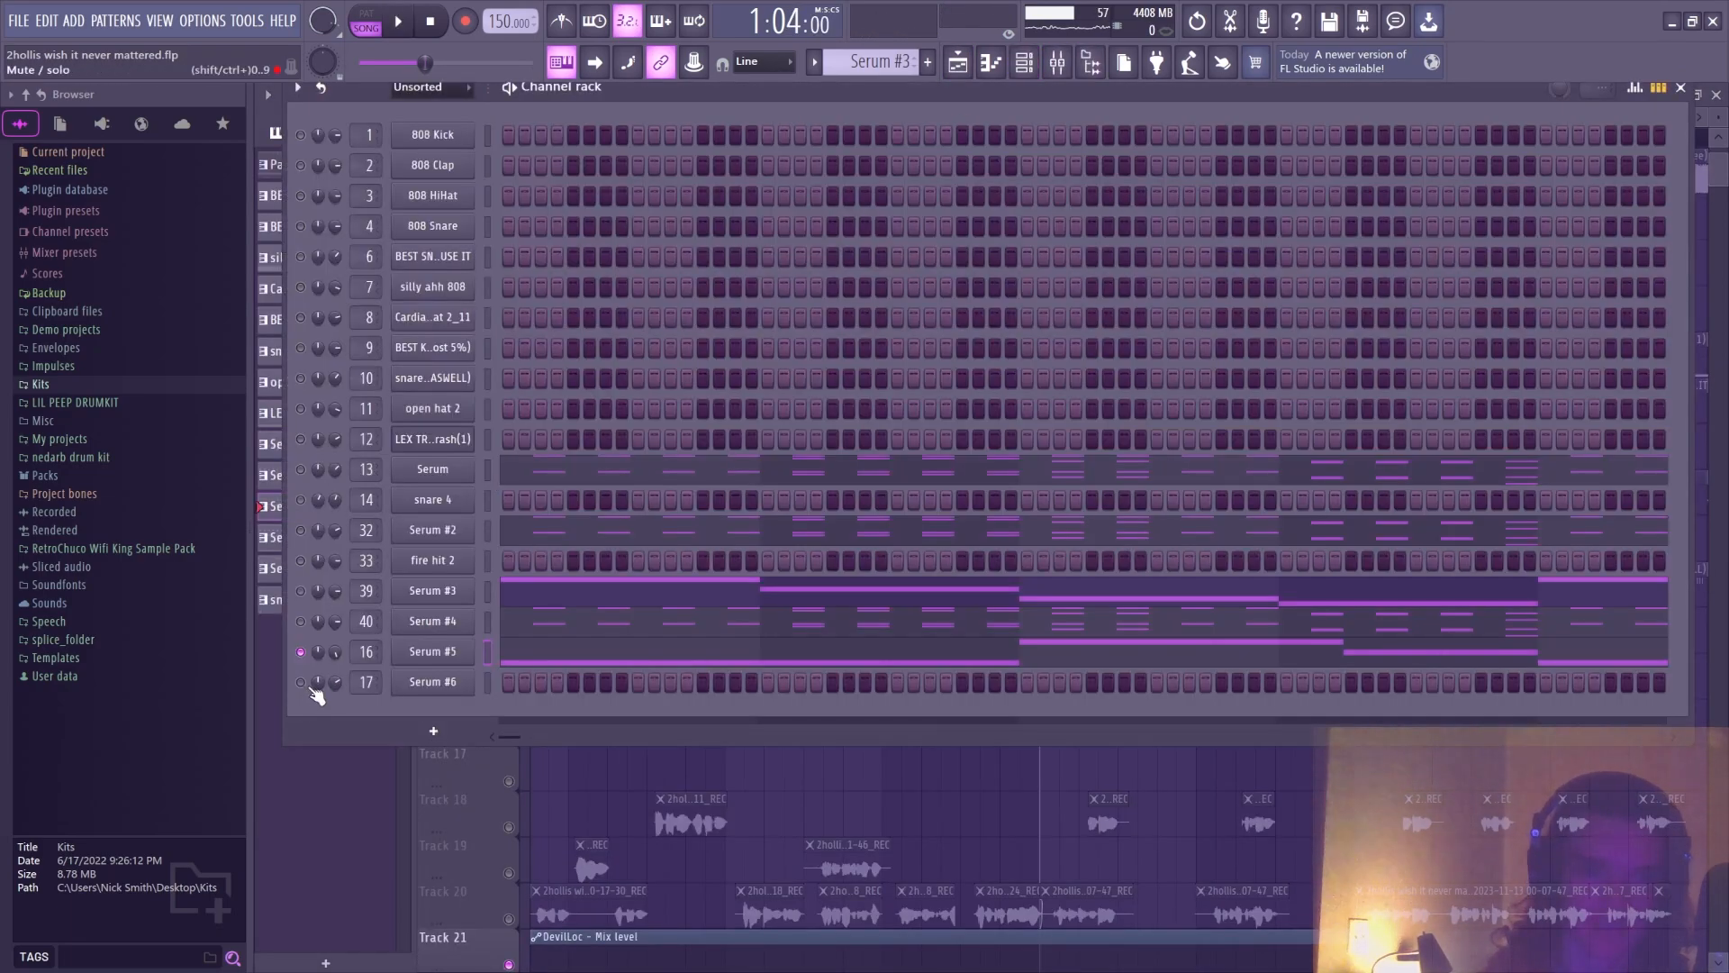
right_click(302, 653)
click(313, 664)
click(960, 64)
key(space)
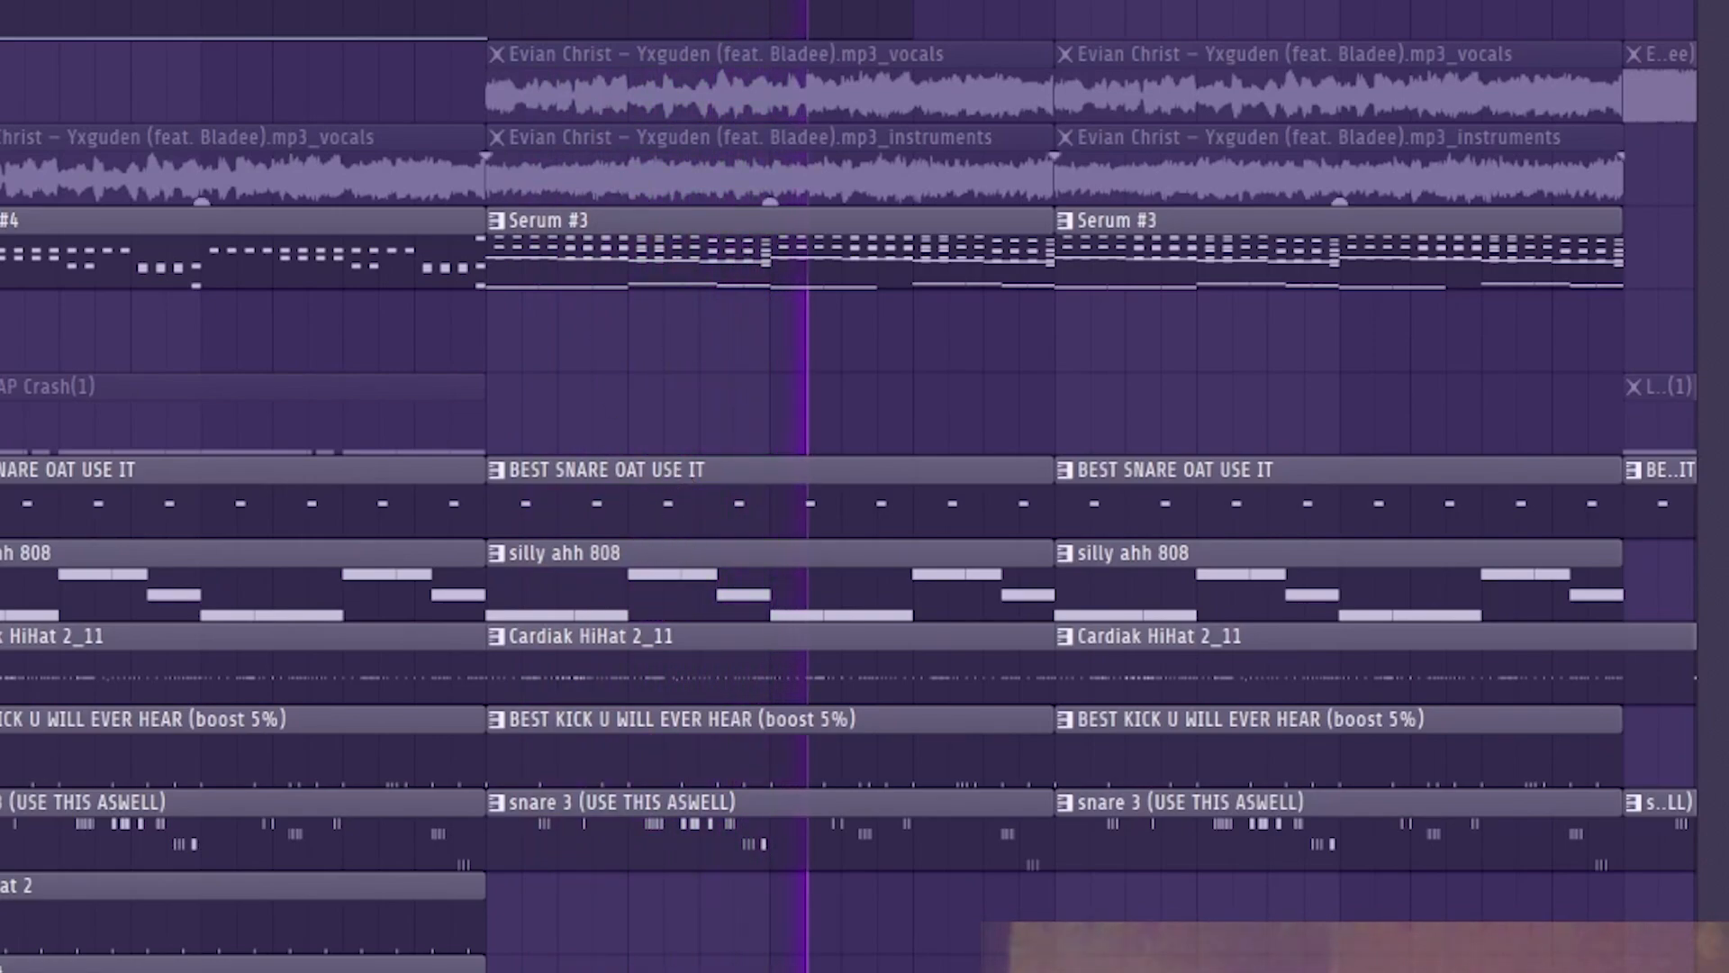
Check the channel rack during playback, and unmute the sample clips on Tracks 5 and 4 in the playlist
key(F6)
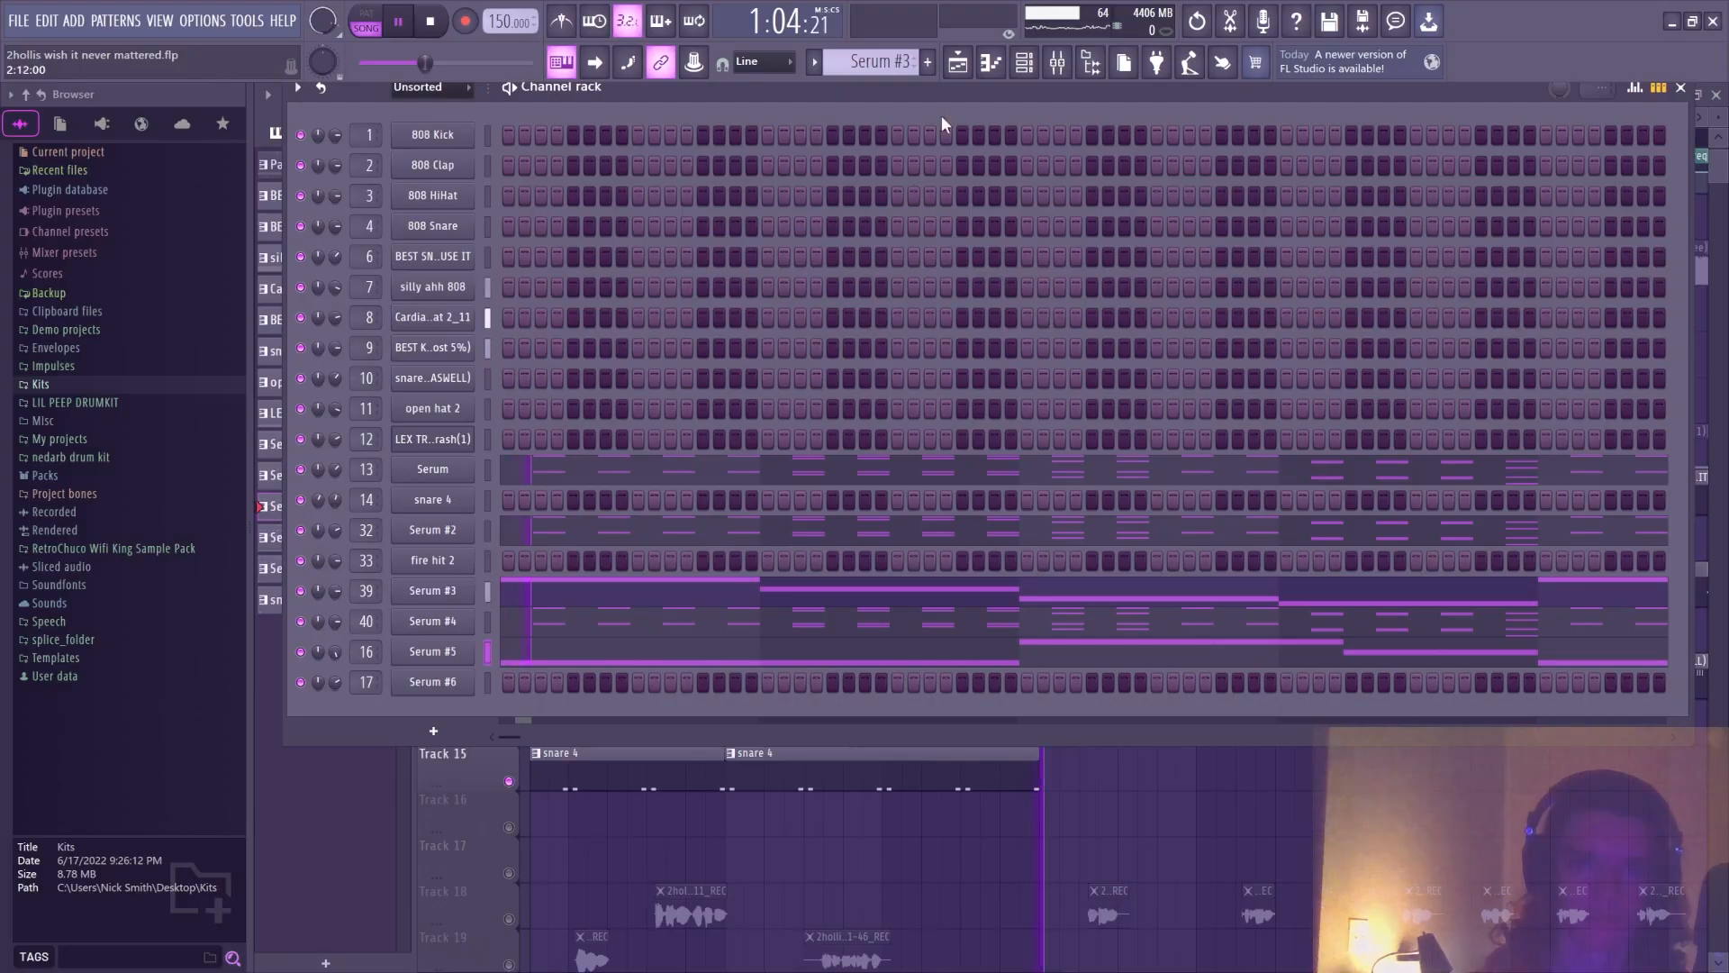
key(F6)
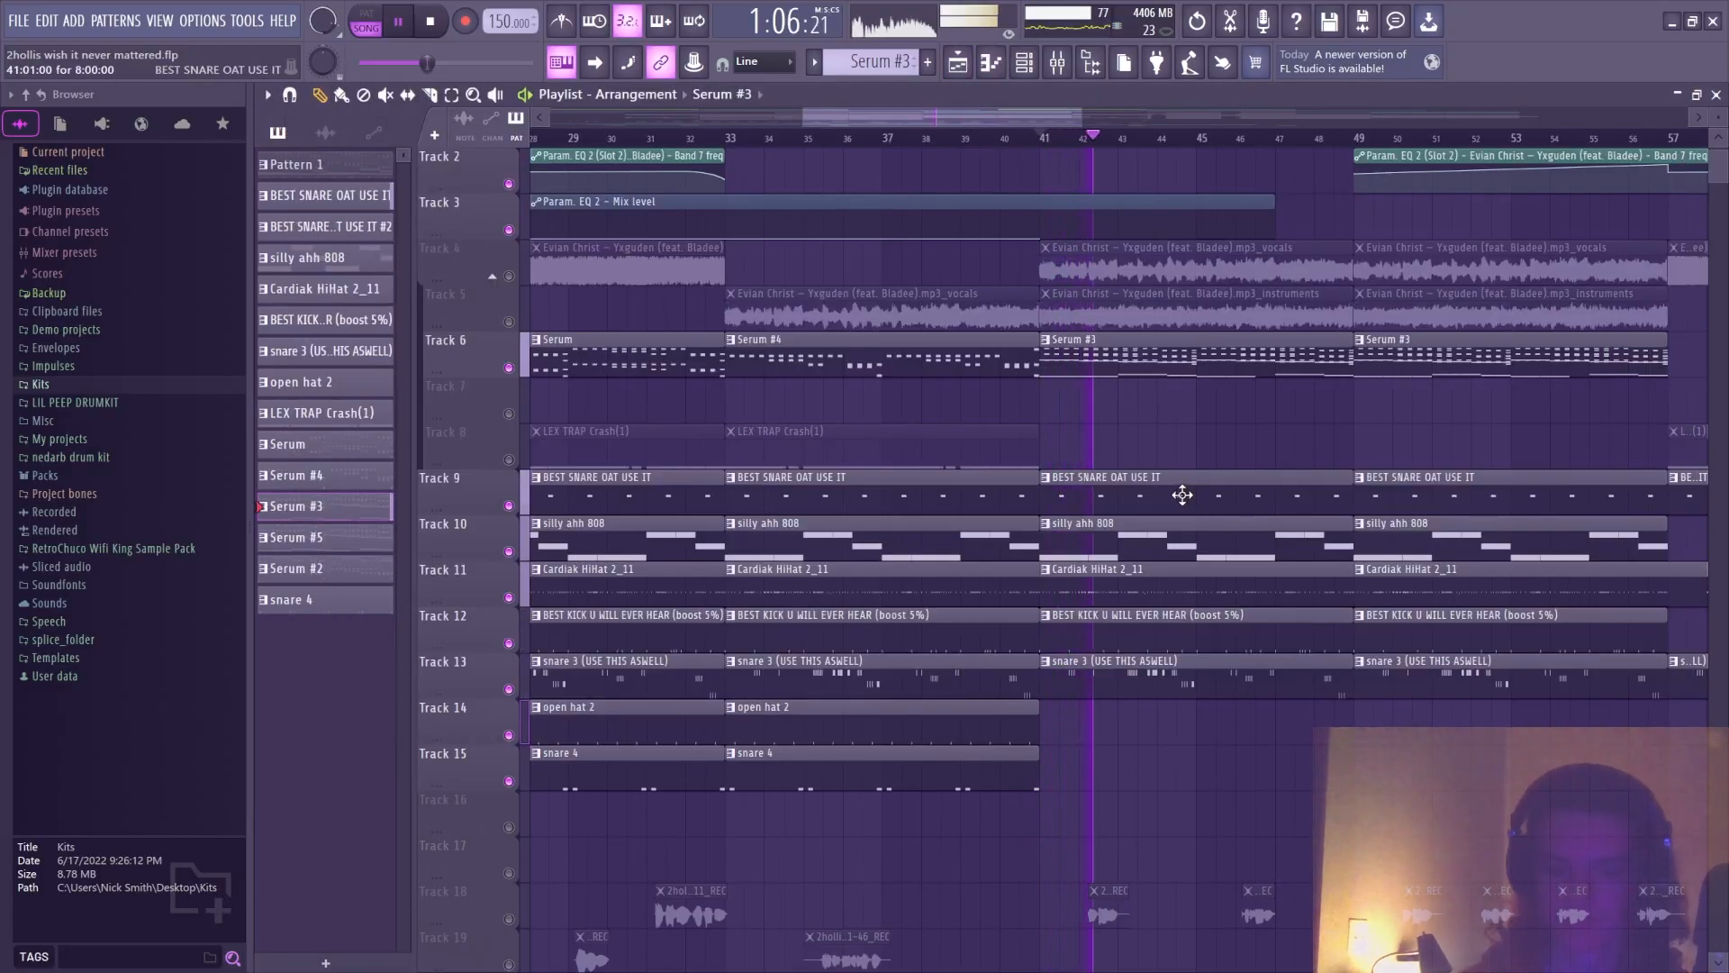
click(509, 321)
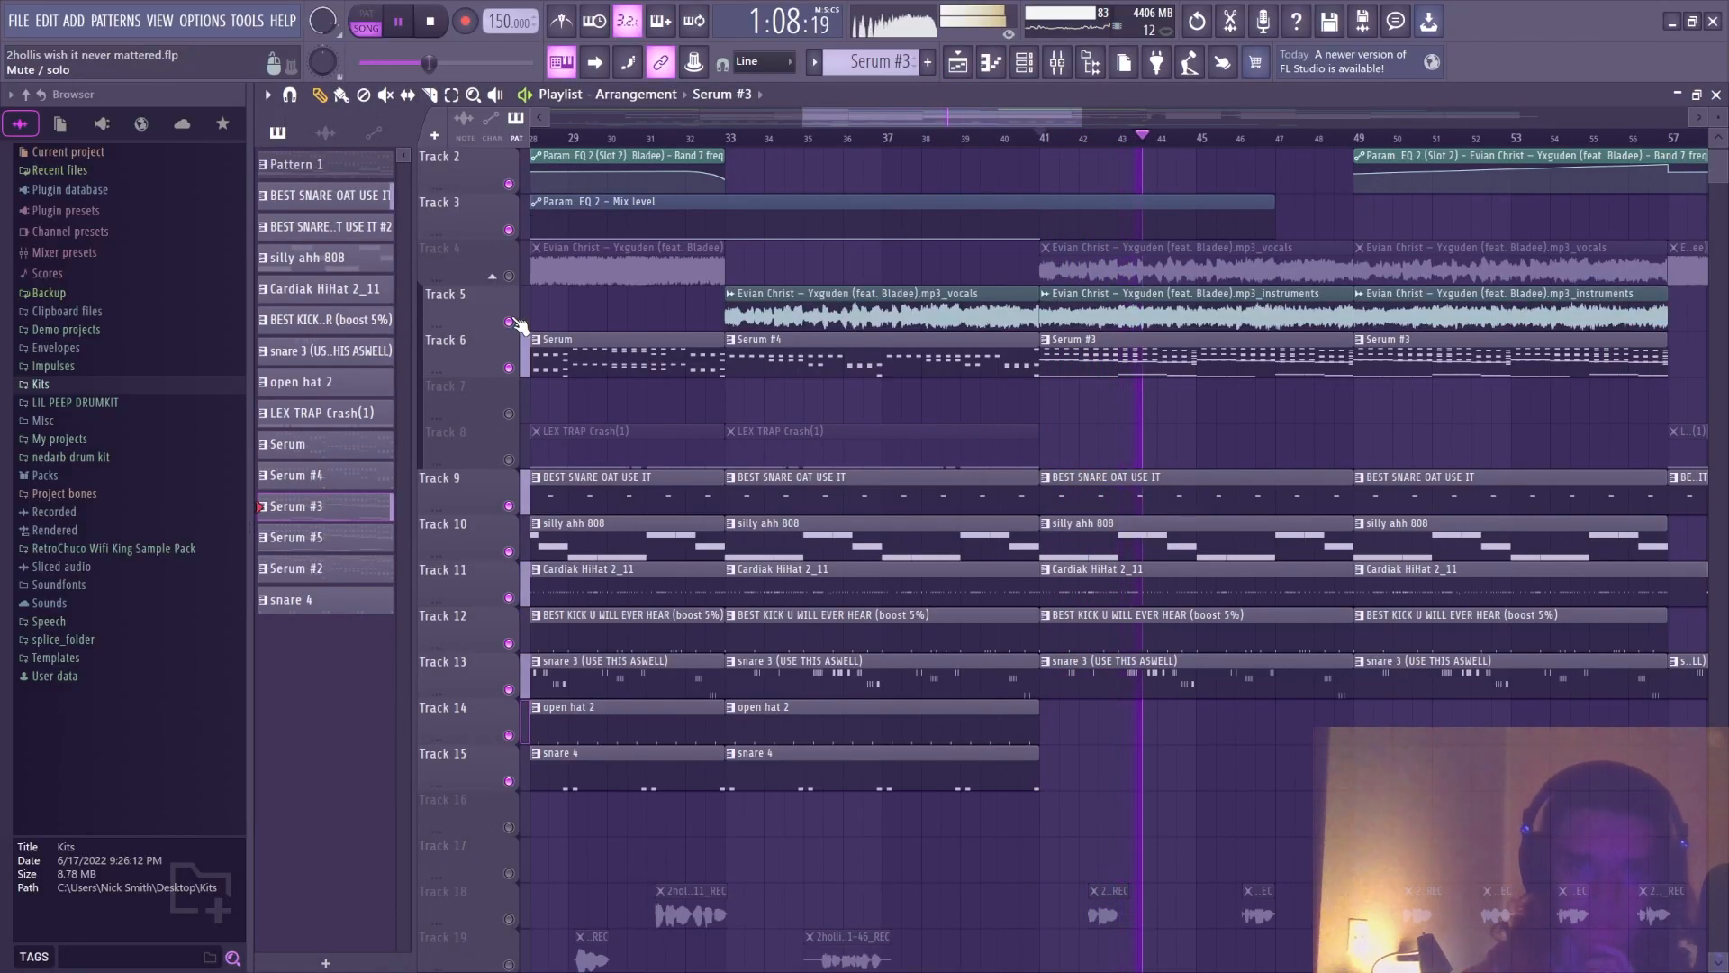
click(510, 275)
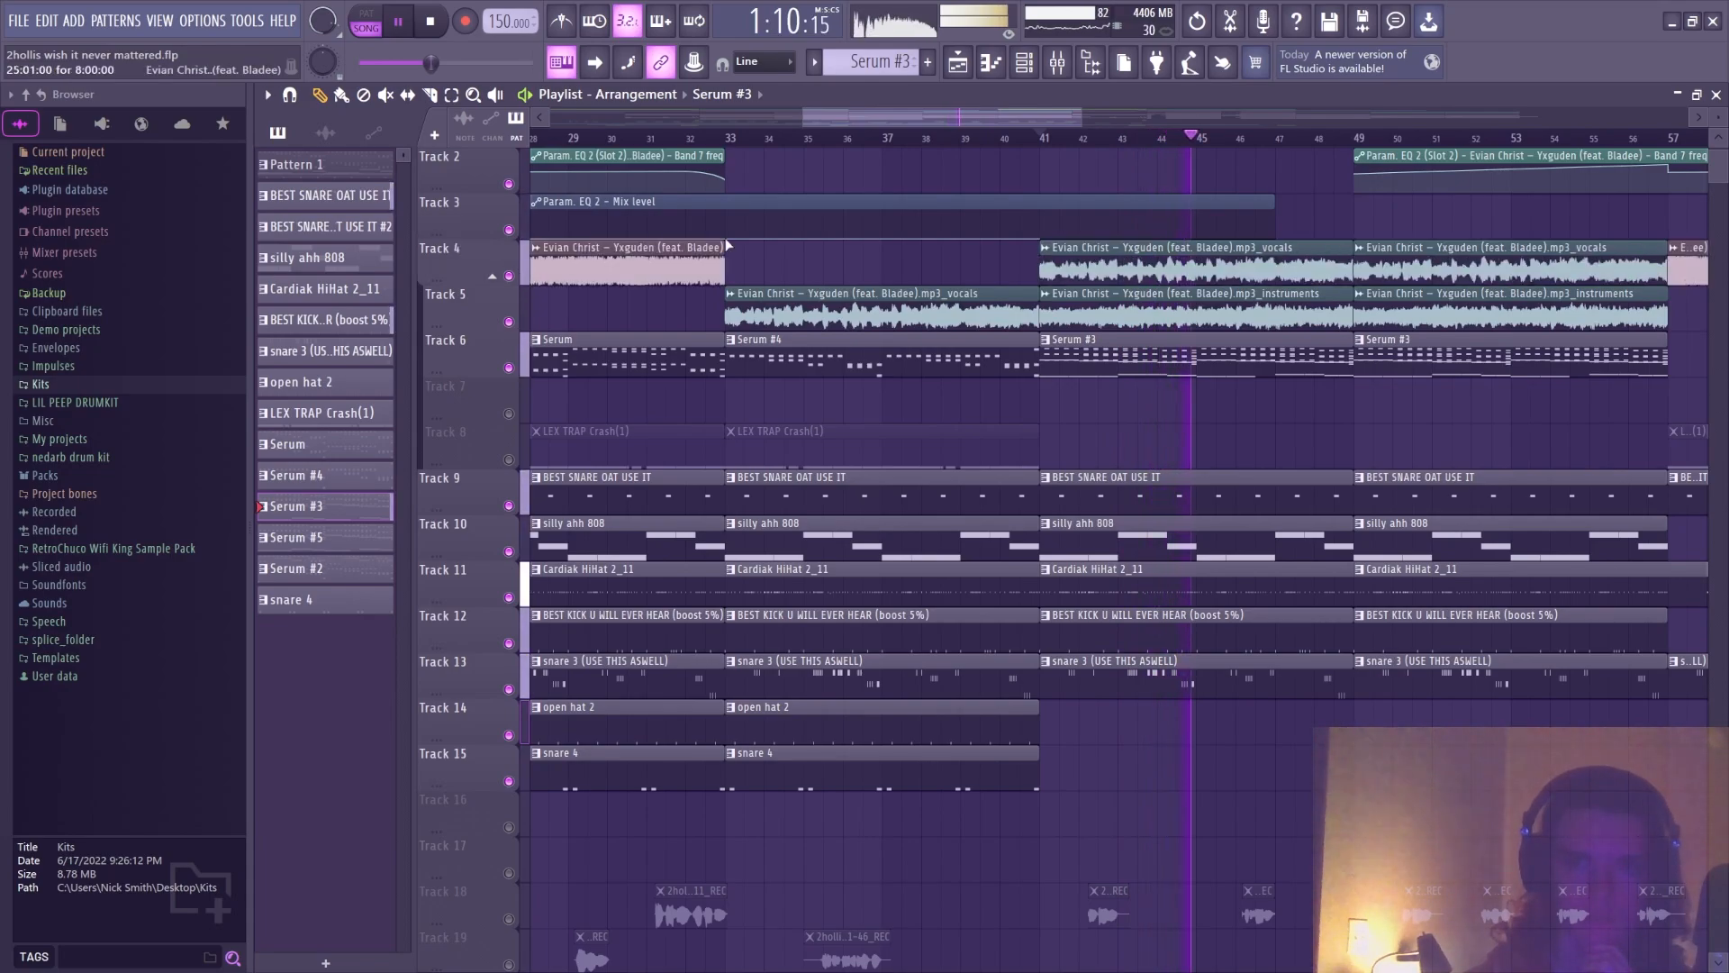
Stop playback and move the playhead to bar 9, where the vocal recordings on Track 20 begin
scroll(998, 143, down, 2)
click(610, 137)
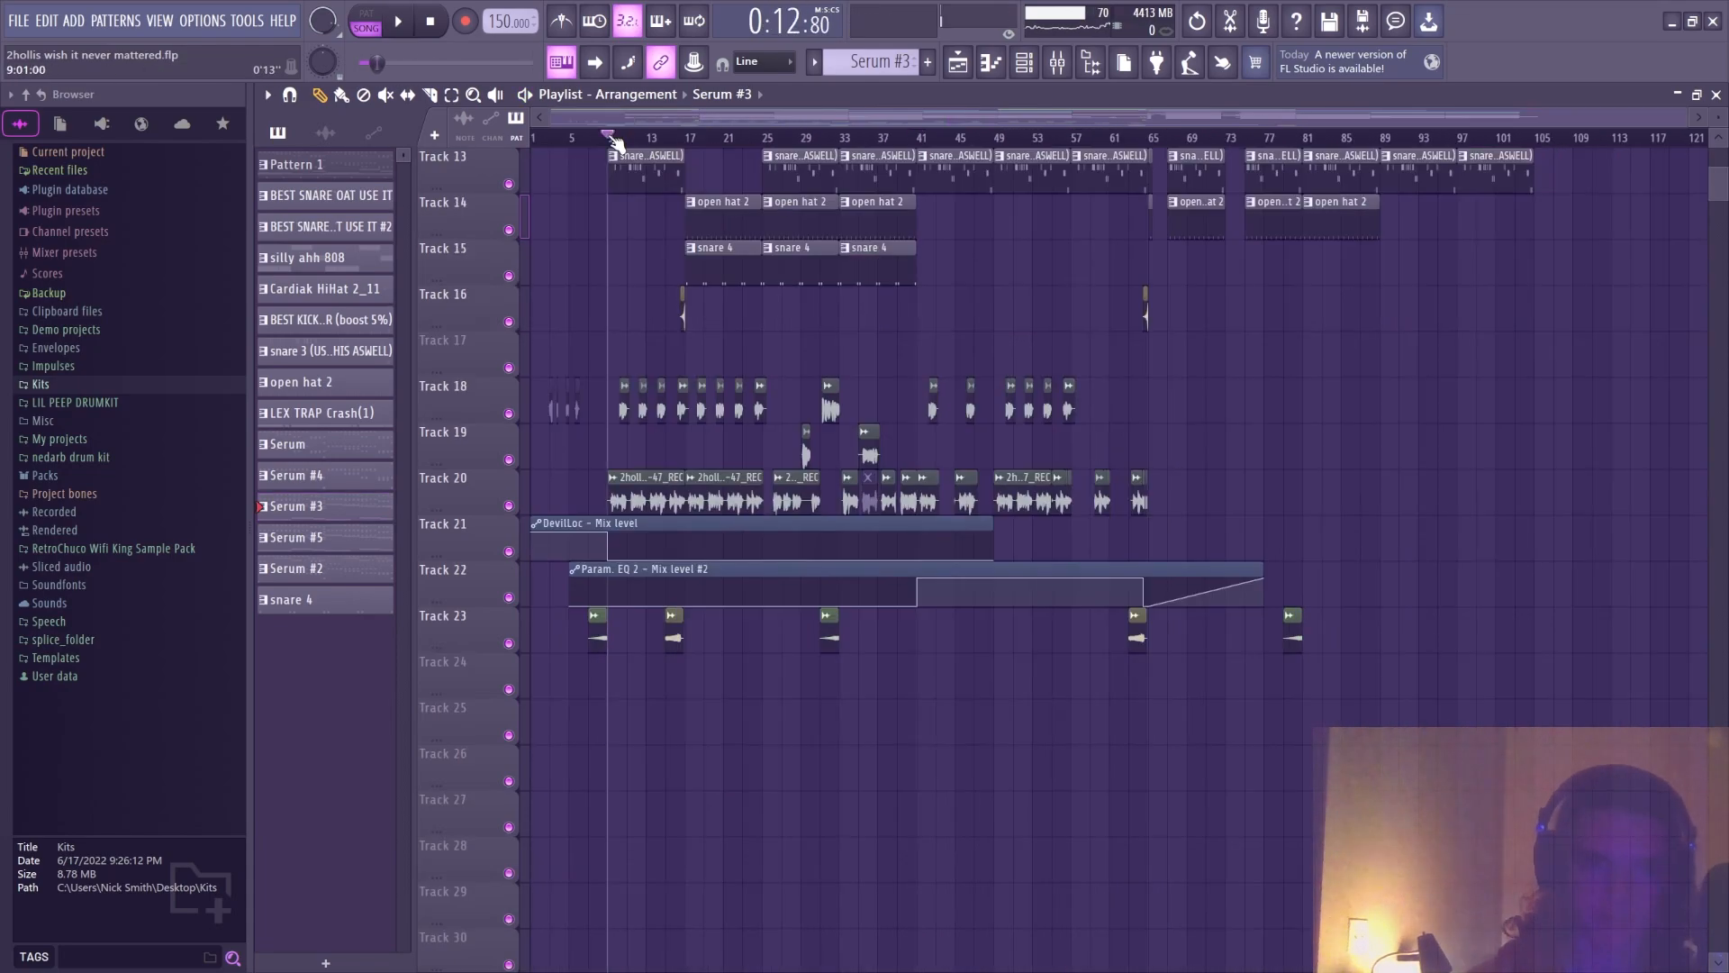
scroll(613, 135, up, 3)
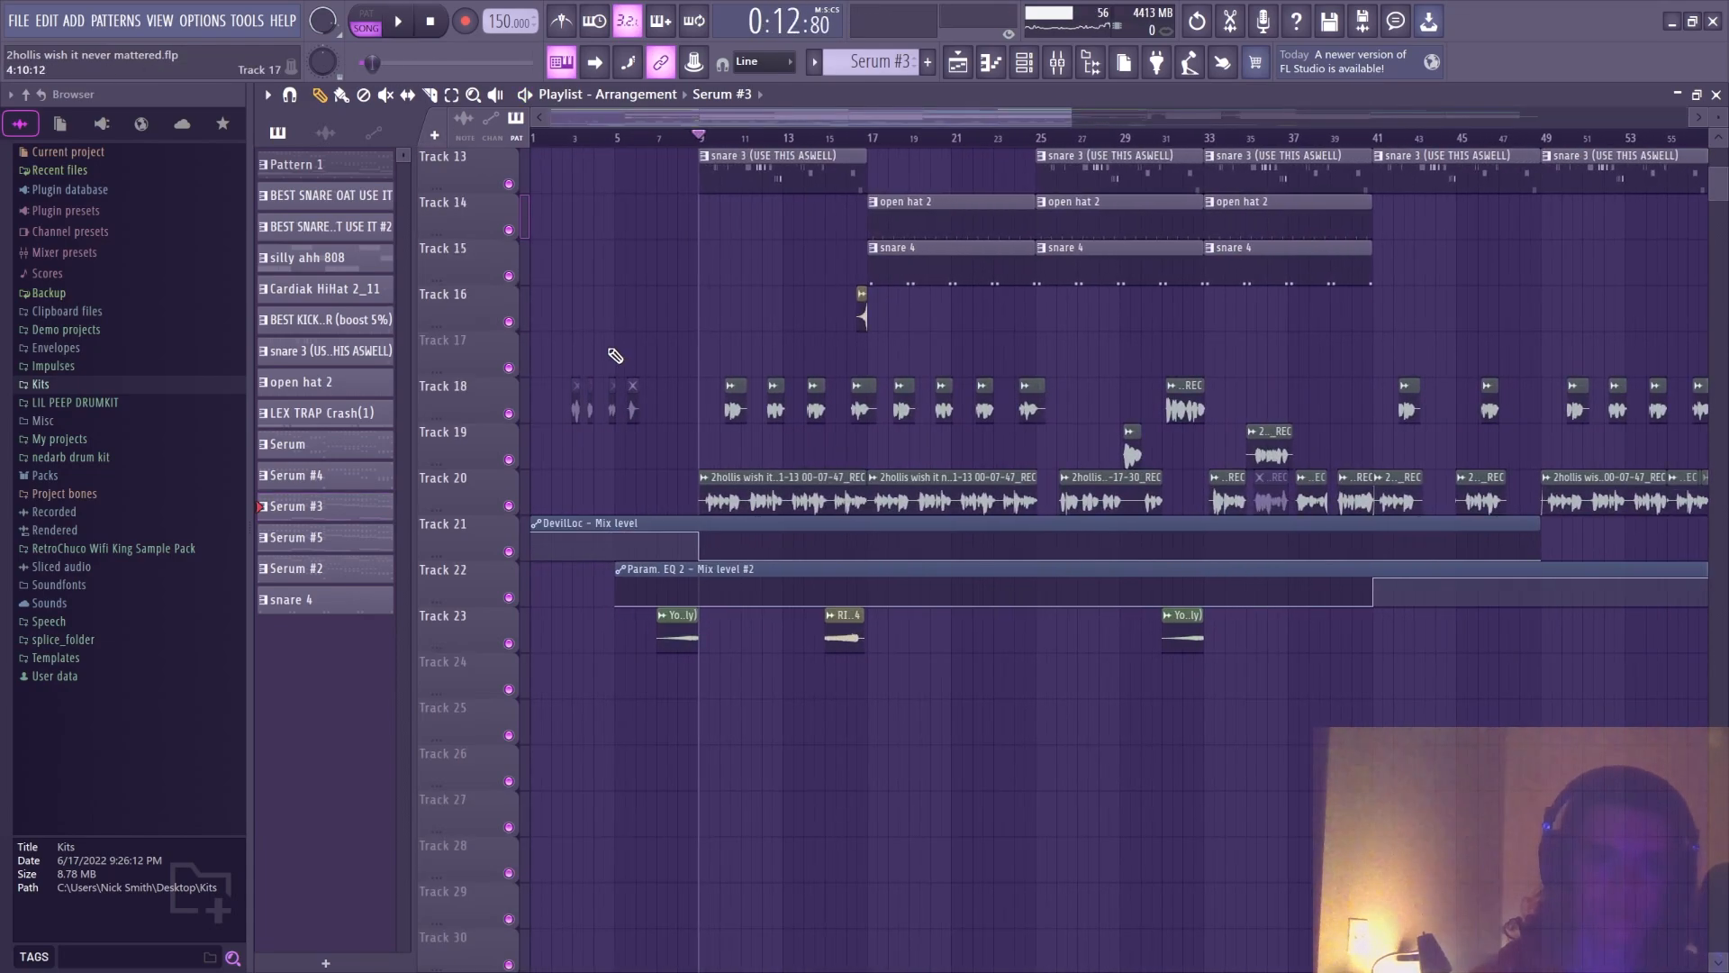
scroll(618, 360, down, 3)
Show the mixer and solo the REC vocal insert on track 26
key(F9)
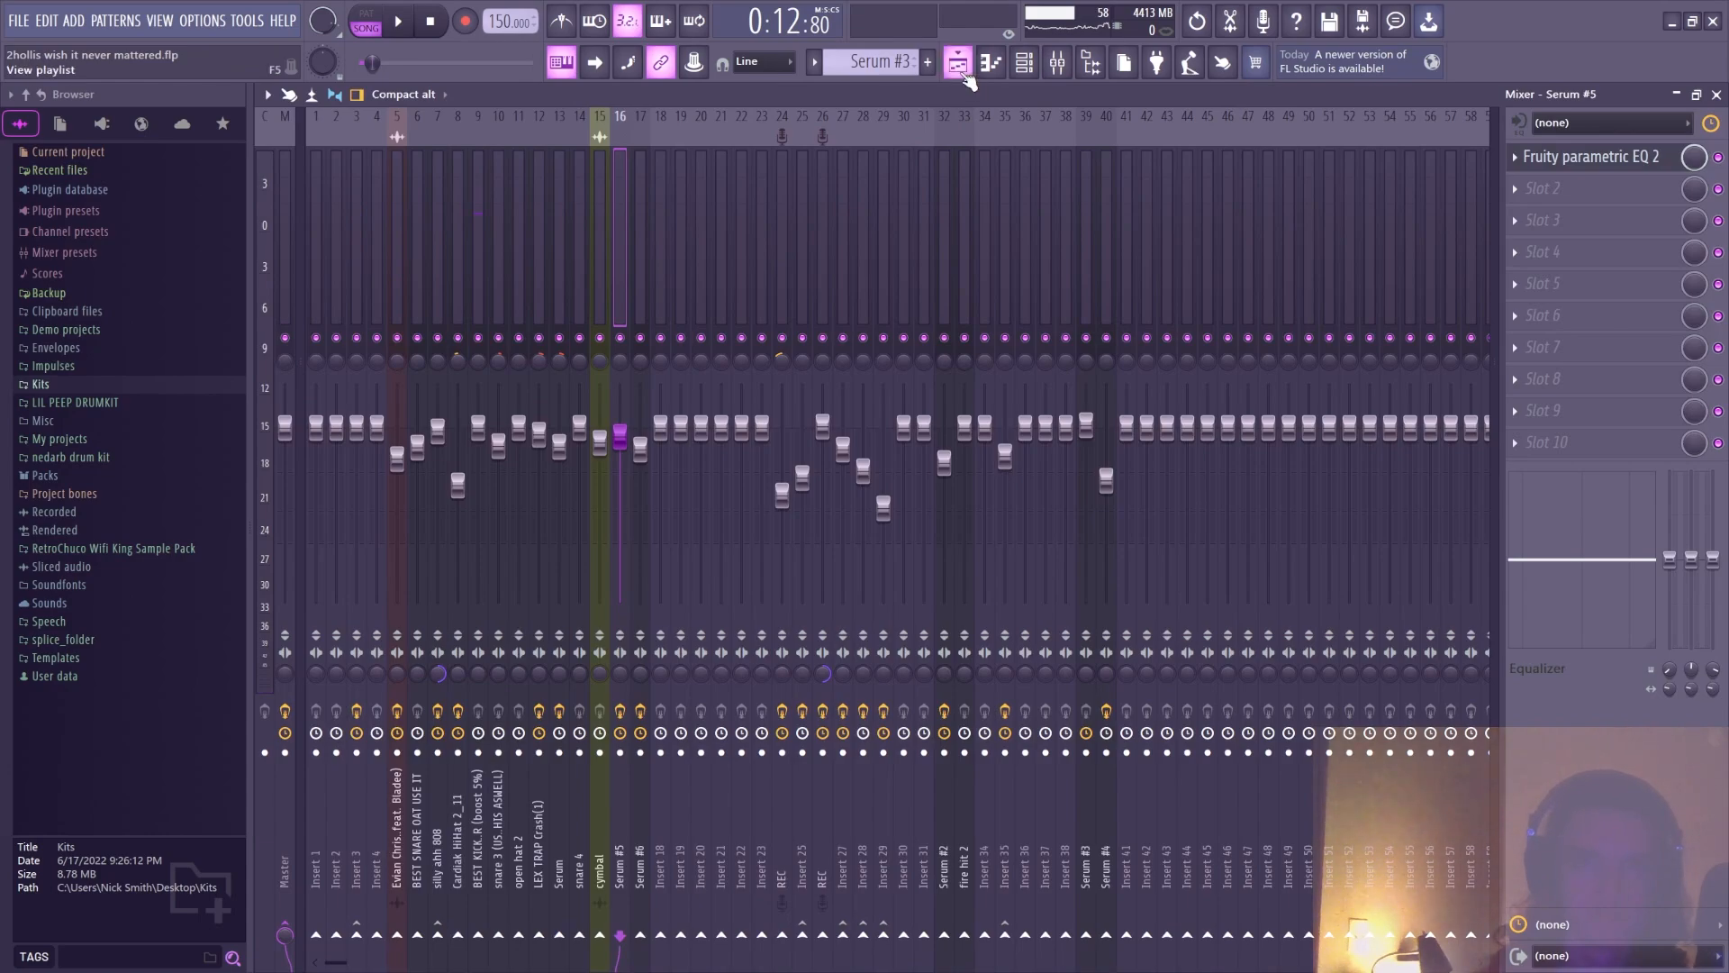
click(830, 270)
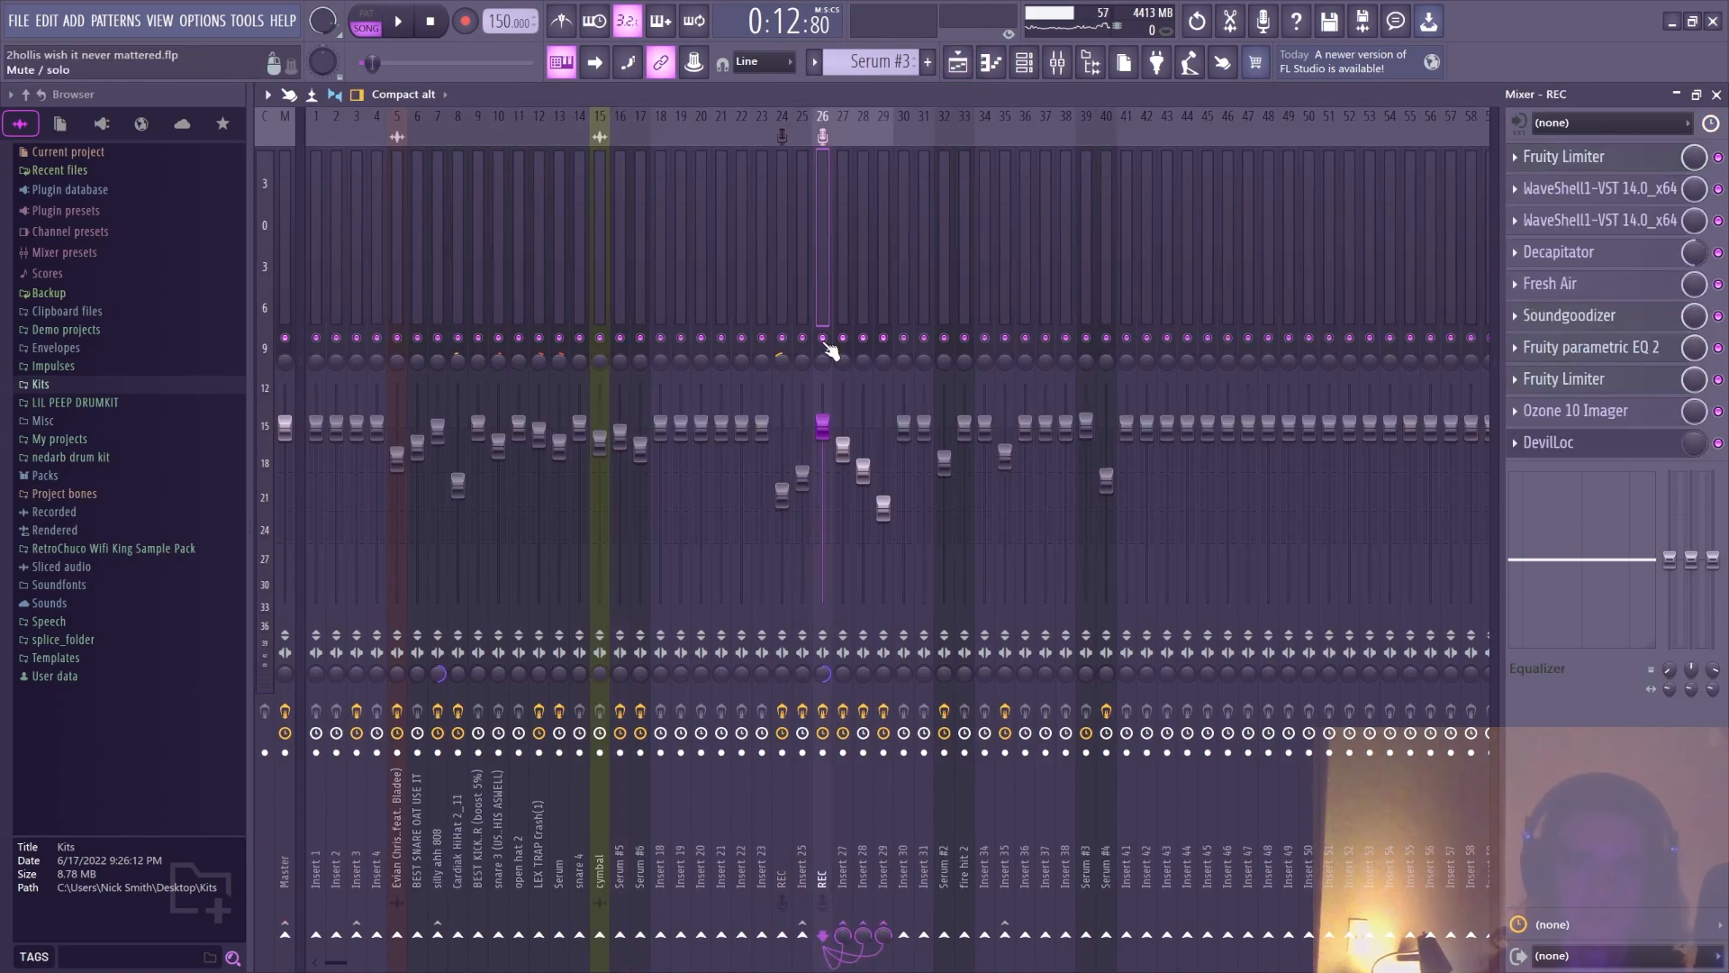
click(838, 297)
click(814, 294)
Play the soloed vocal recordings from bar 9 in the playlist, and bring up the REC insert's effect chain in the mixer
key(F5)
scroll(736, 143, up, 2)
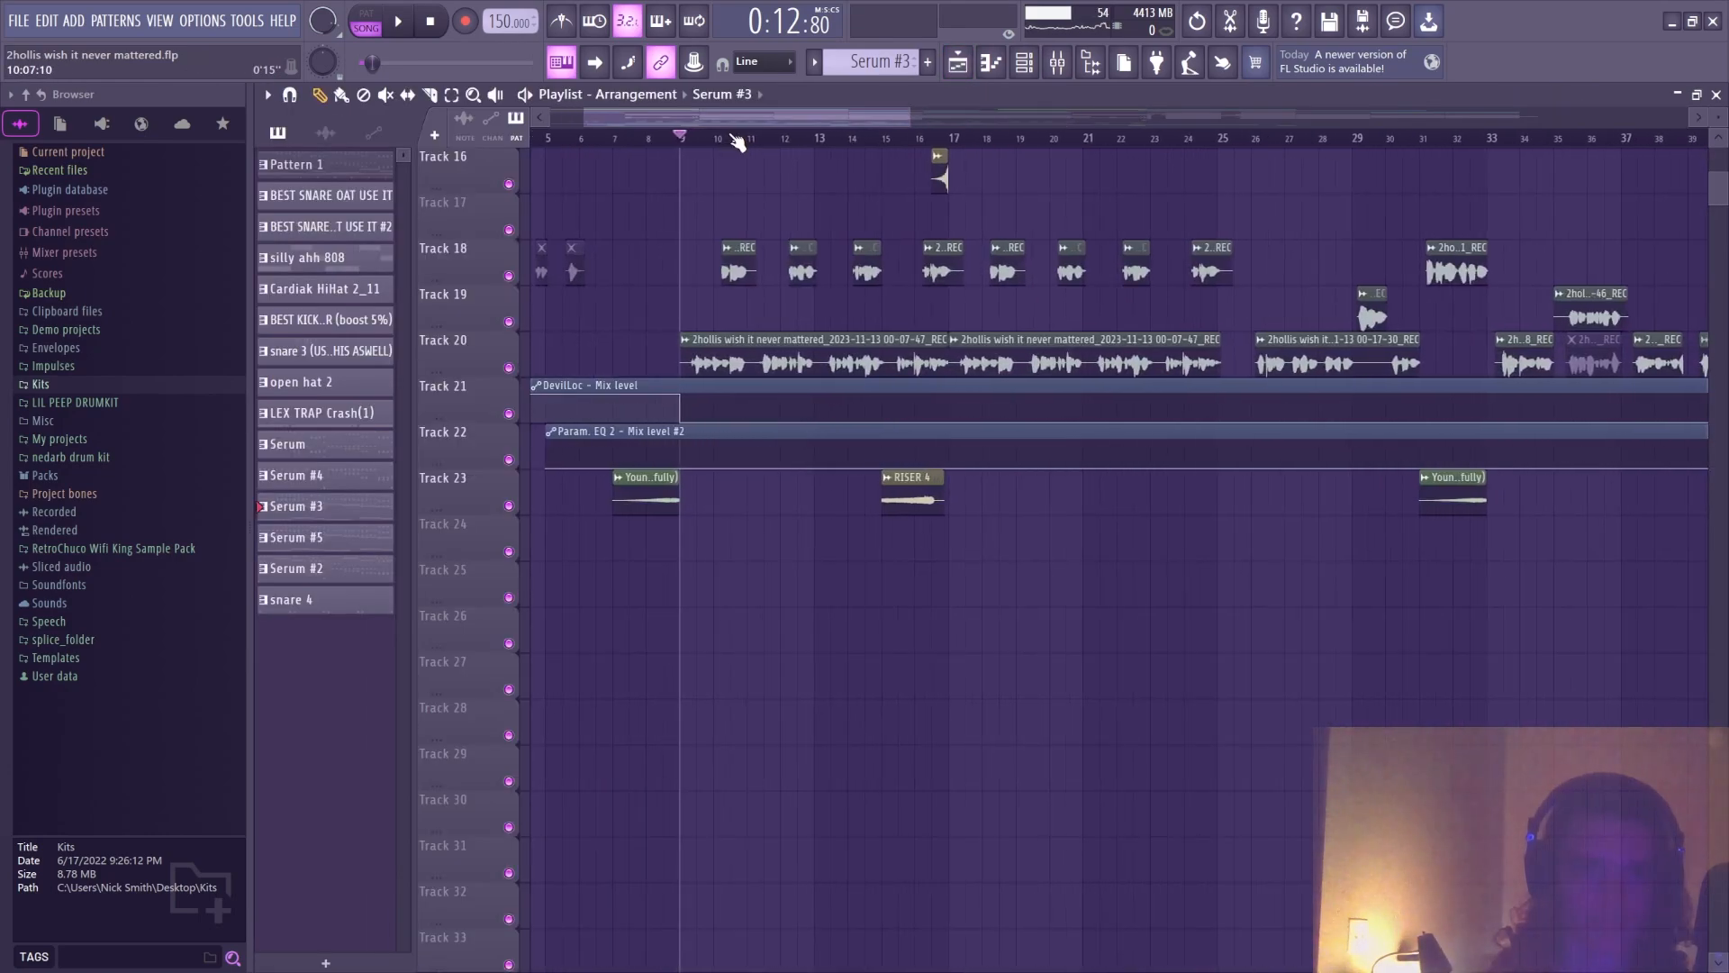
key(space)
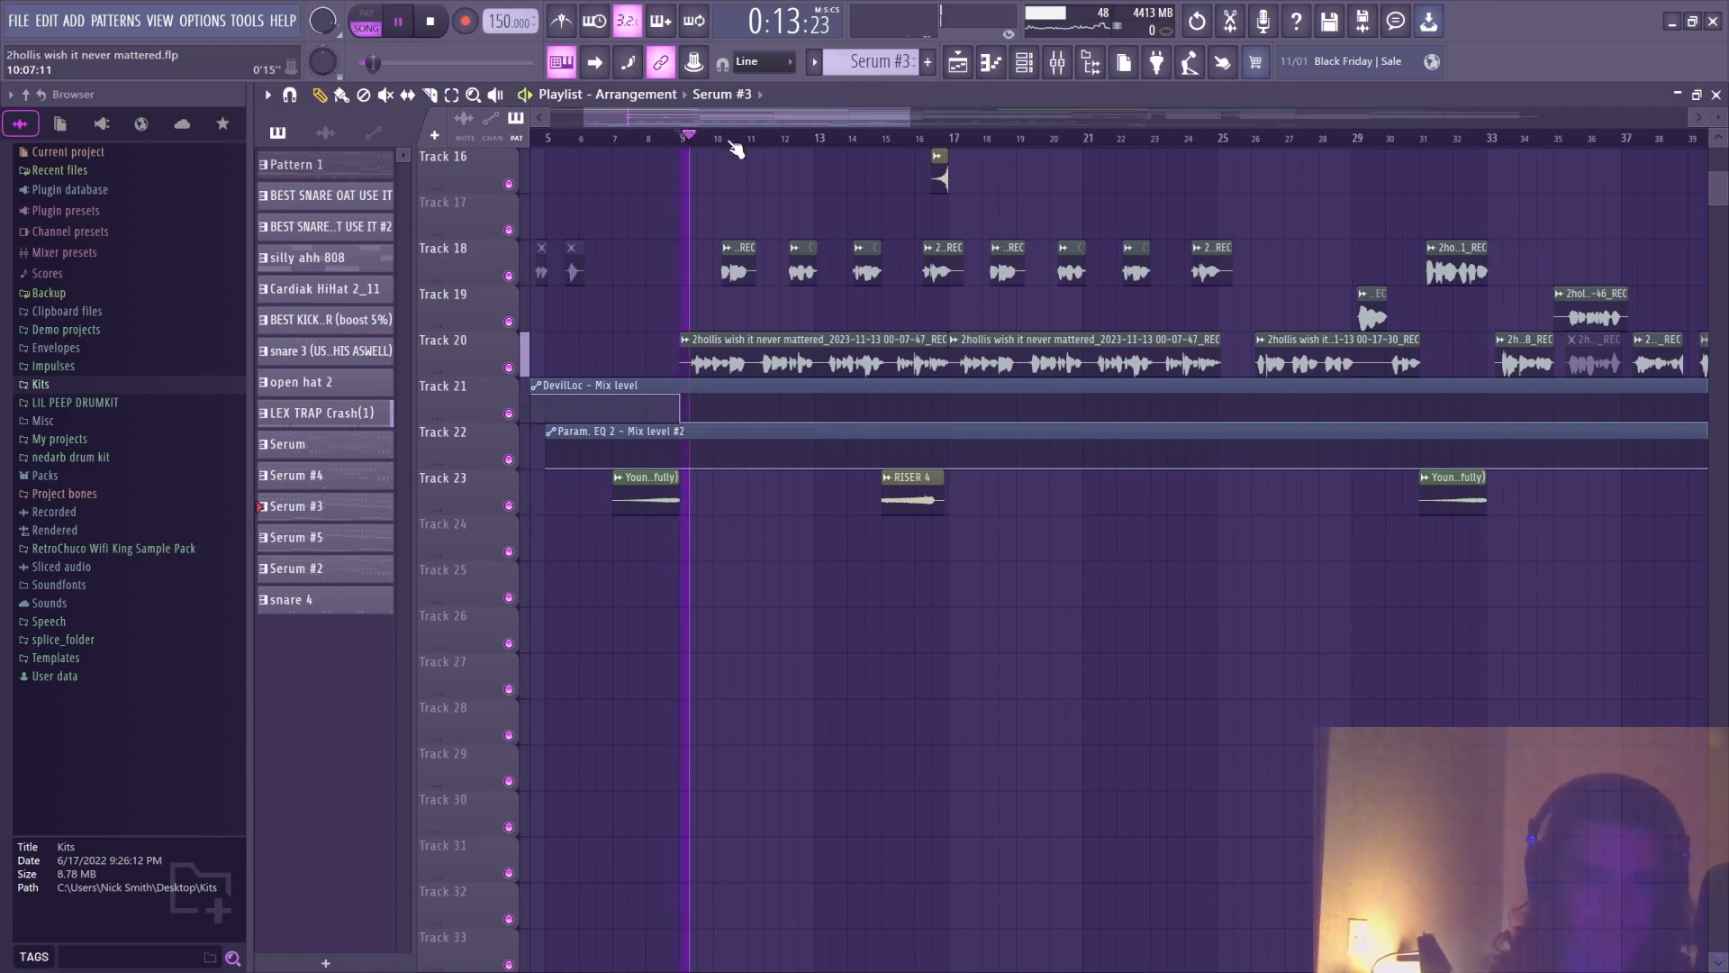
click(1059, 61)
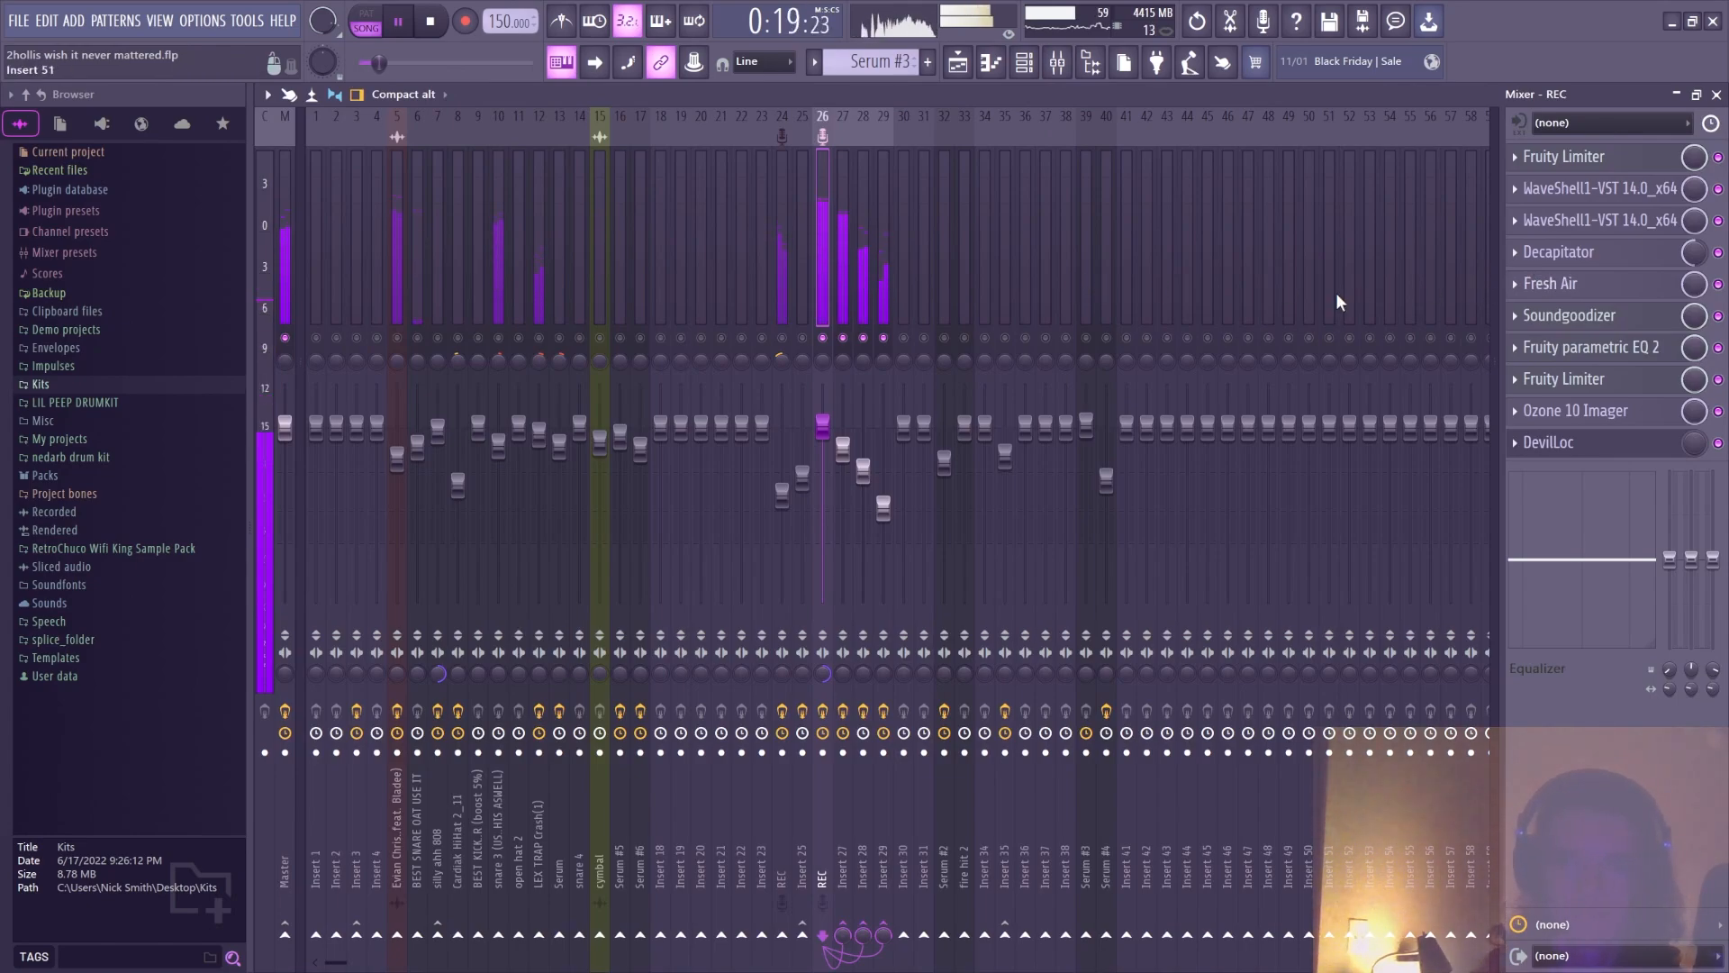
Bypass all REC insert effects except the Fruity Limiter in slot 1, and listen to the vocals with its settings displayed
key(space)
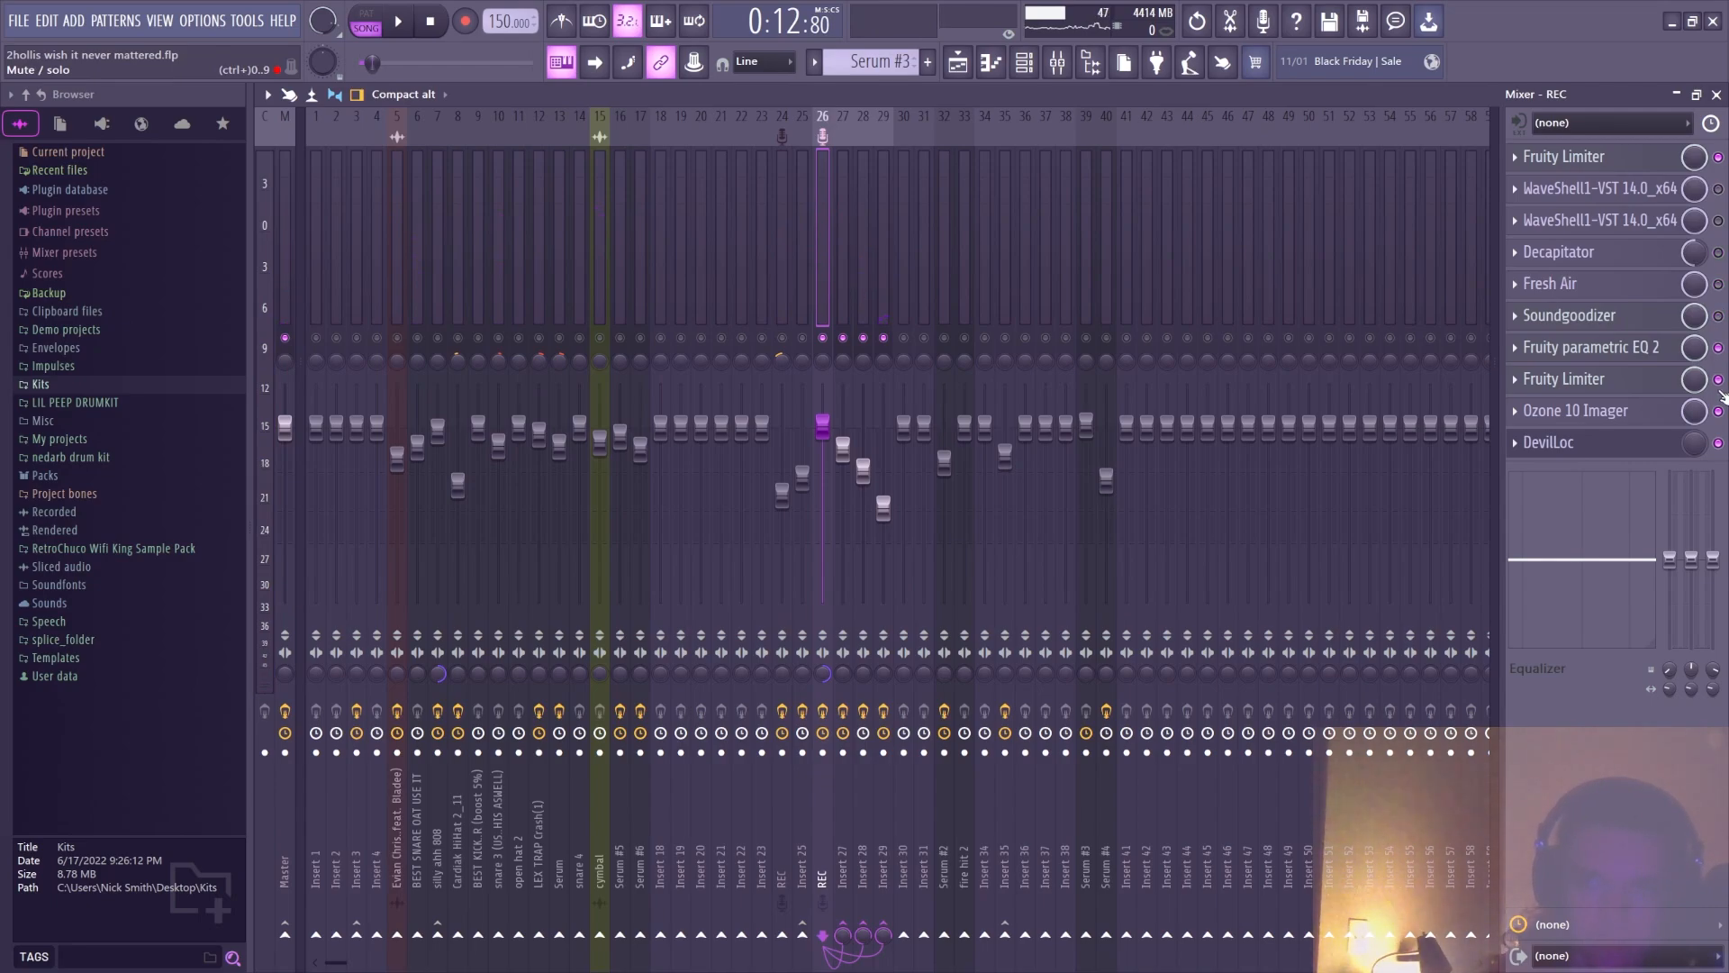
click(1585, 157)
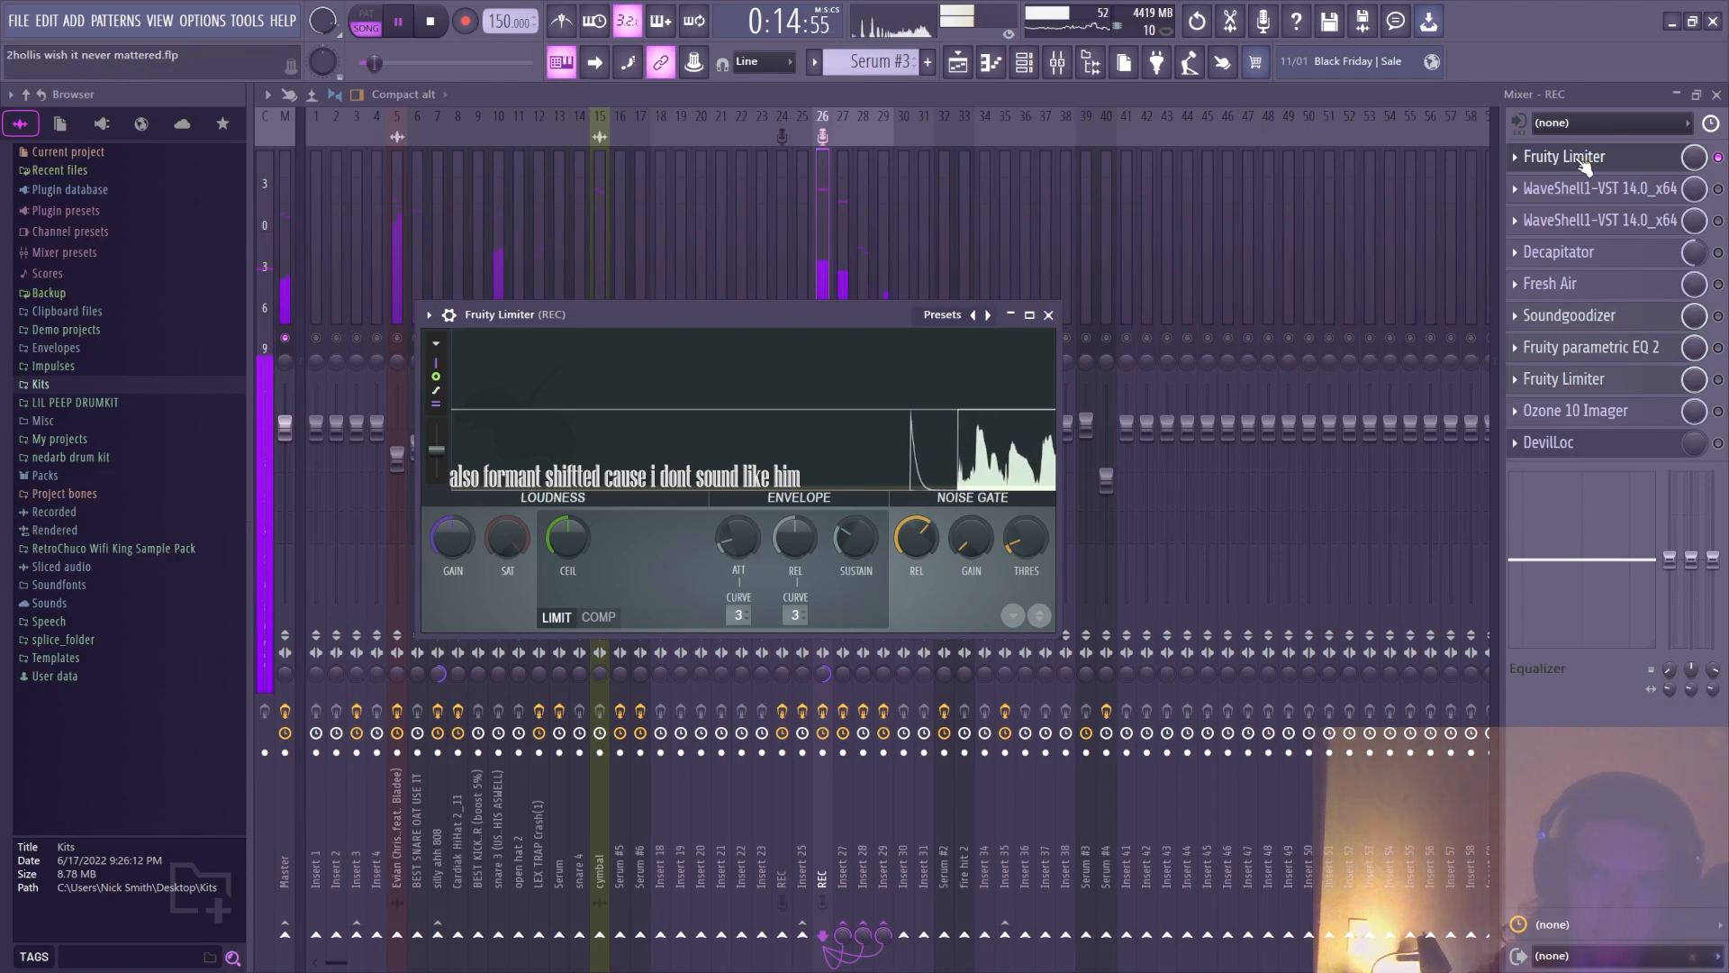
key(space)
Enable the Waves Tune Real-Time effect in slot 2 of the REC insert, and listen to the vocals through it
click(1601, 189)
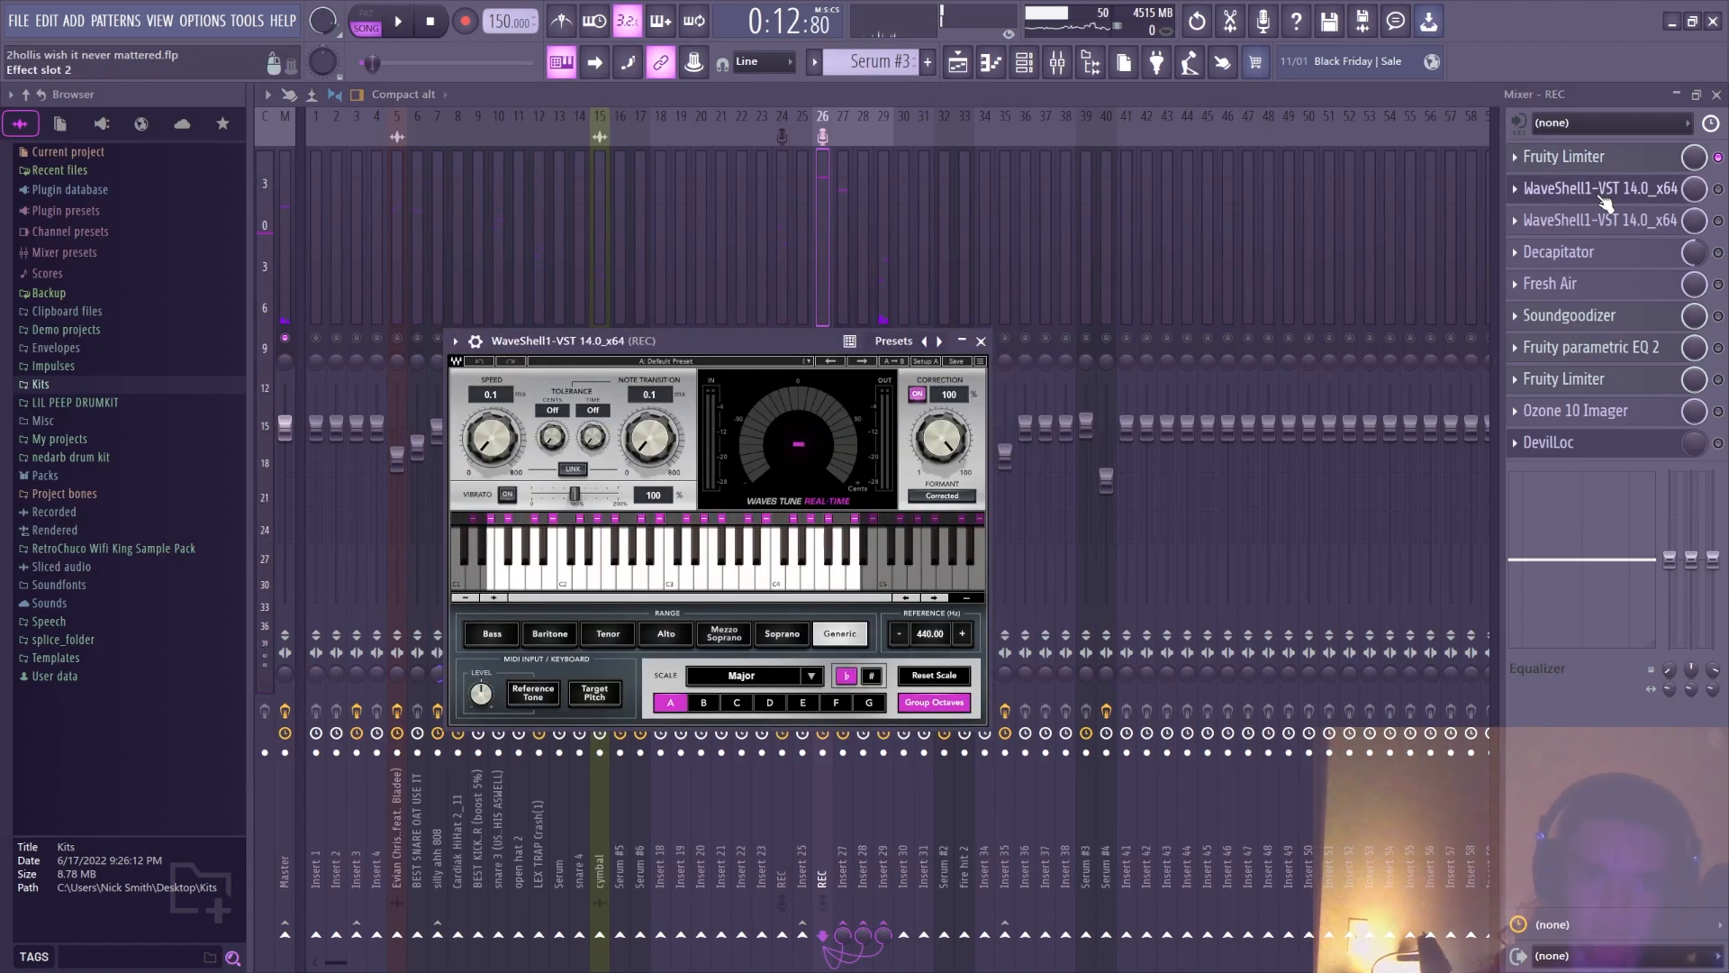
click(1602, 191)
click(1601, 189)
key(space)
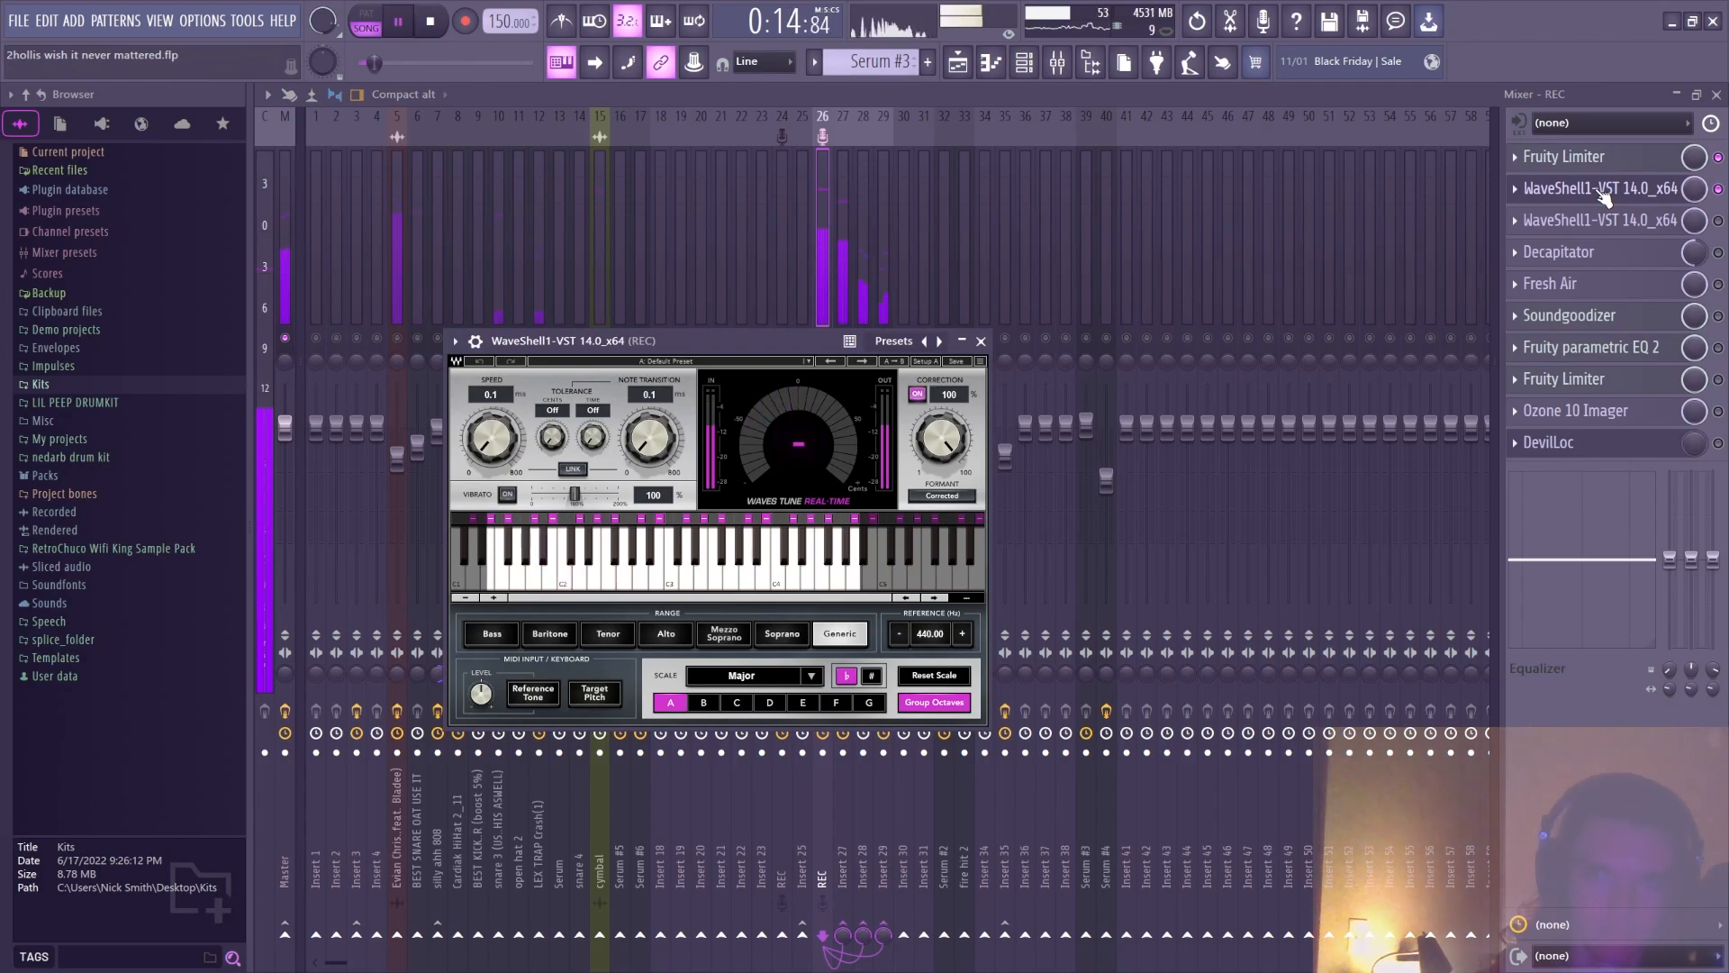
click(1602, 191)
key(space)
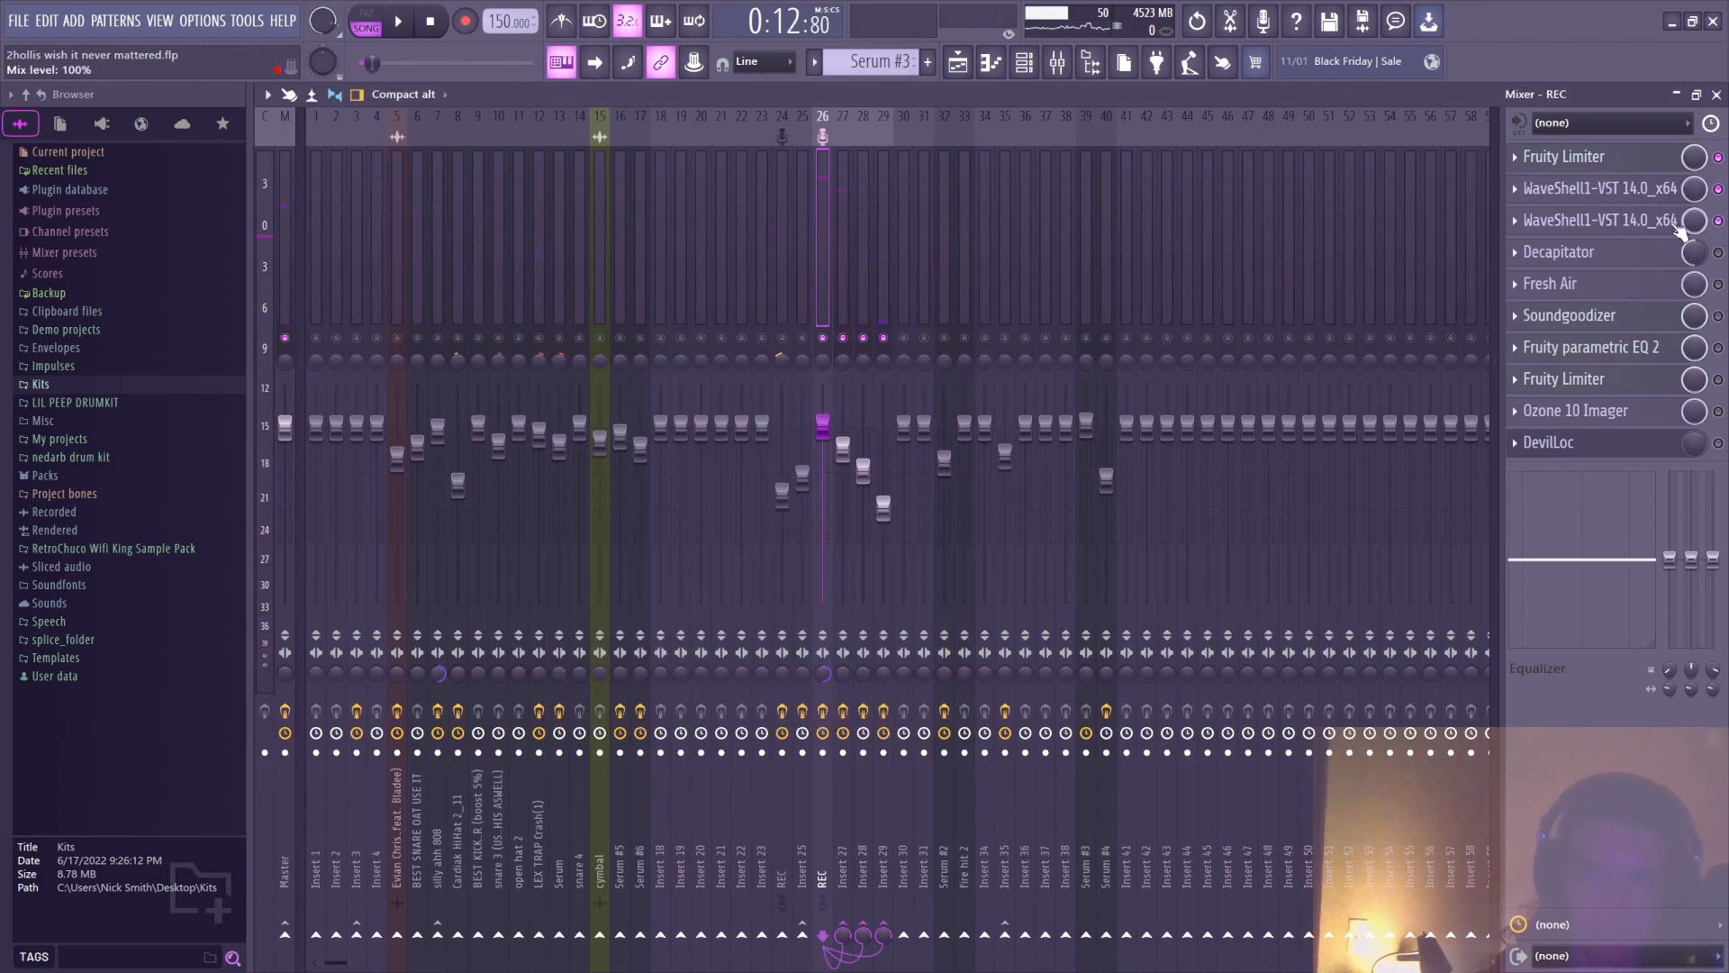
Enable the R-Vox compressor and Decapitator effects in slots 3 and 4 of the REC insert, viewing their settings and listening to the vocals
click(1612, 221)
key(space)
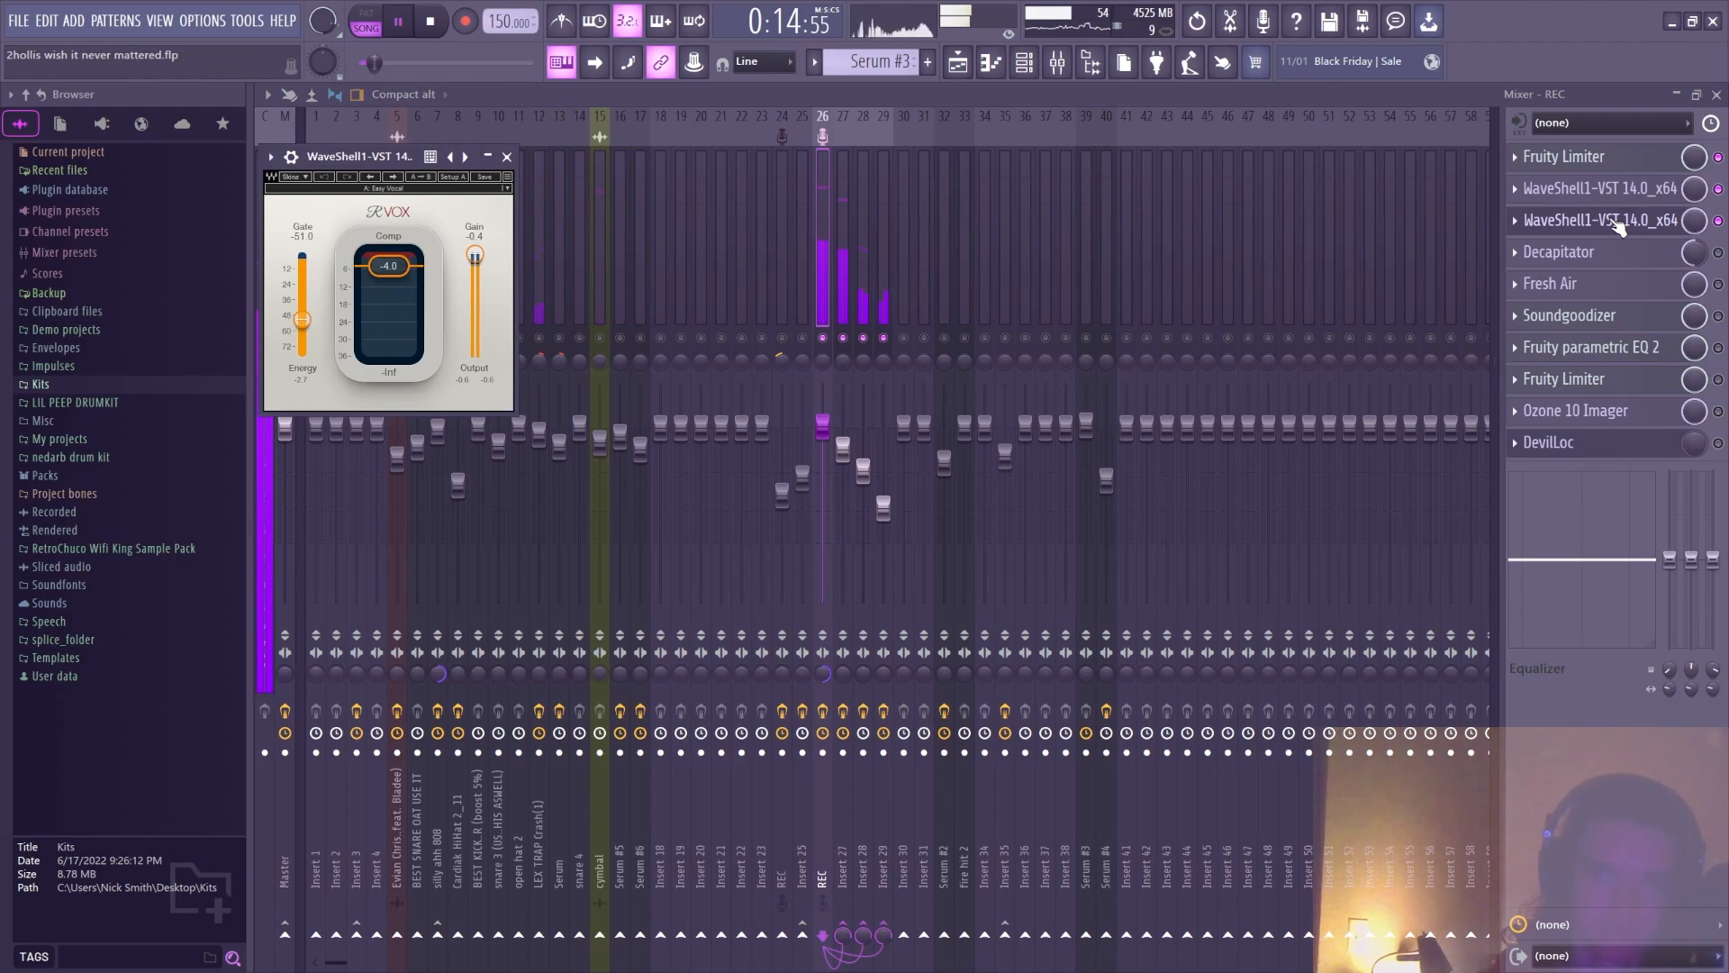
click(1619, 227)
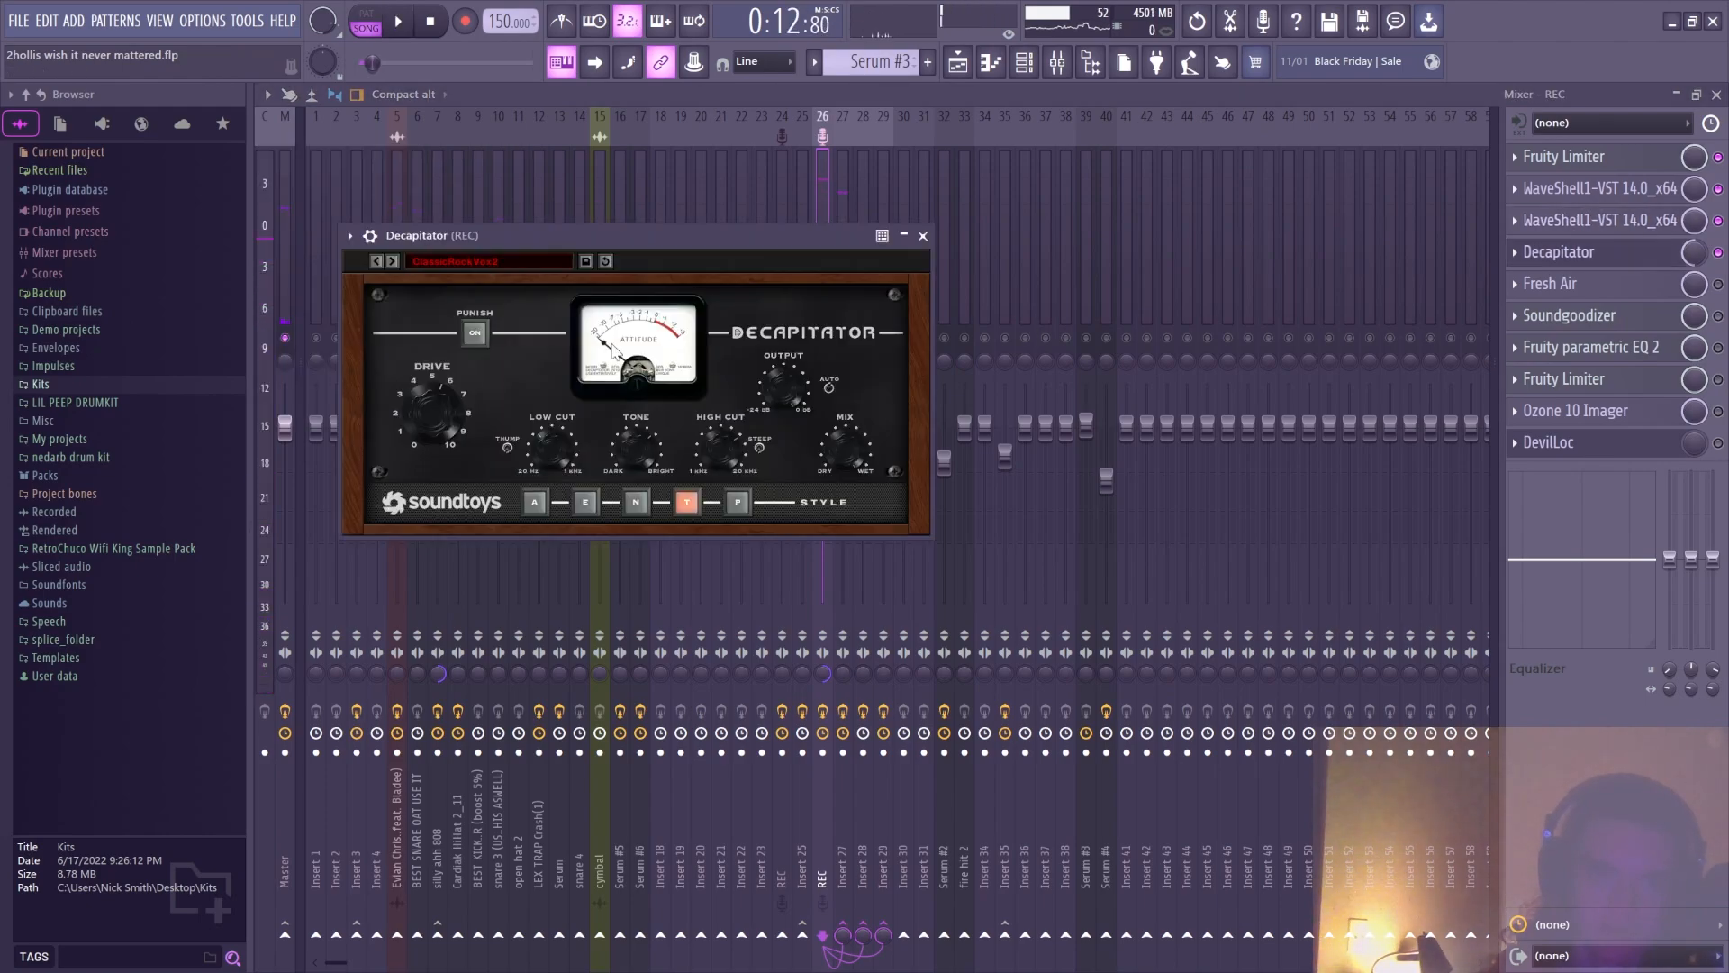
click(922, 237)
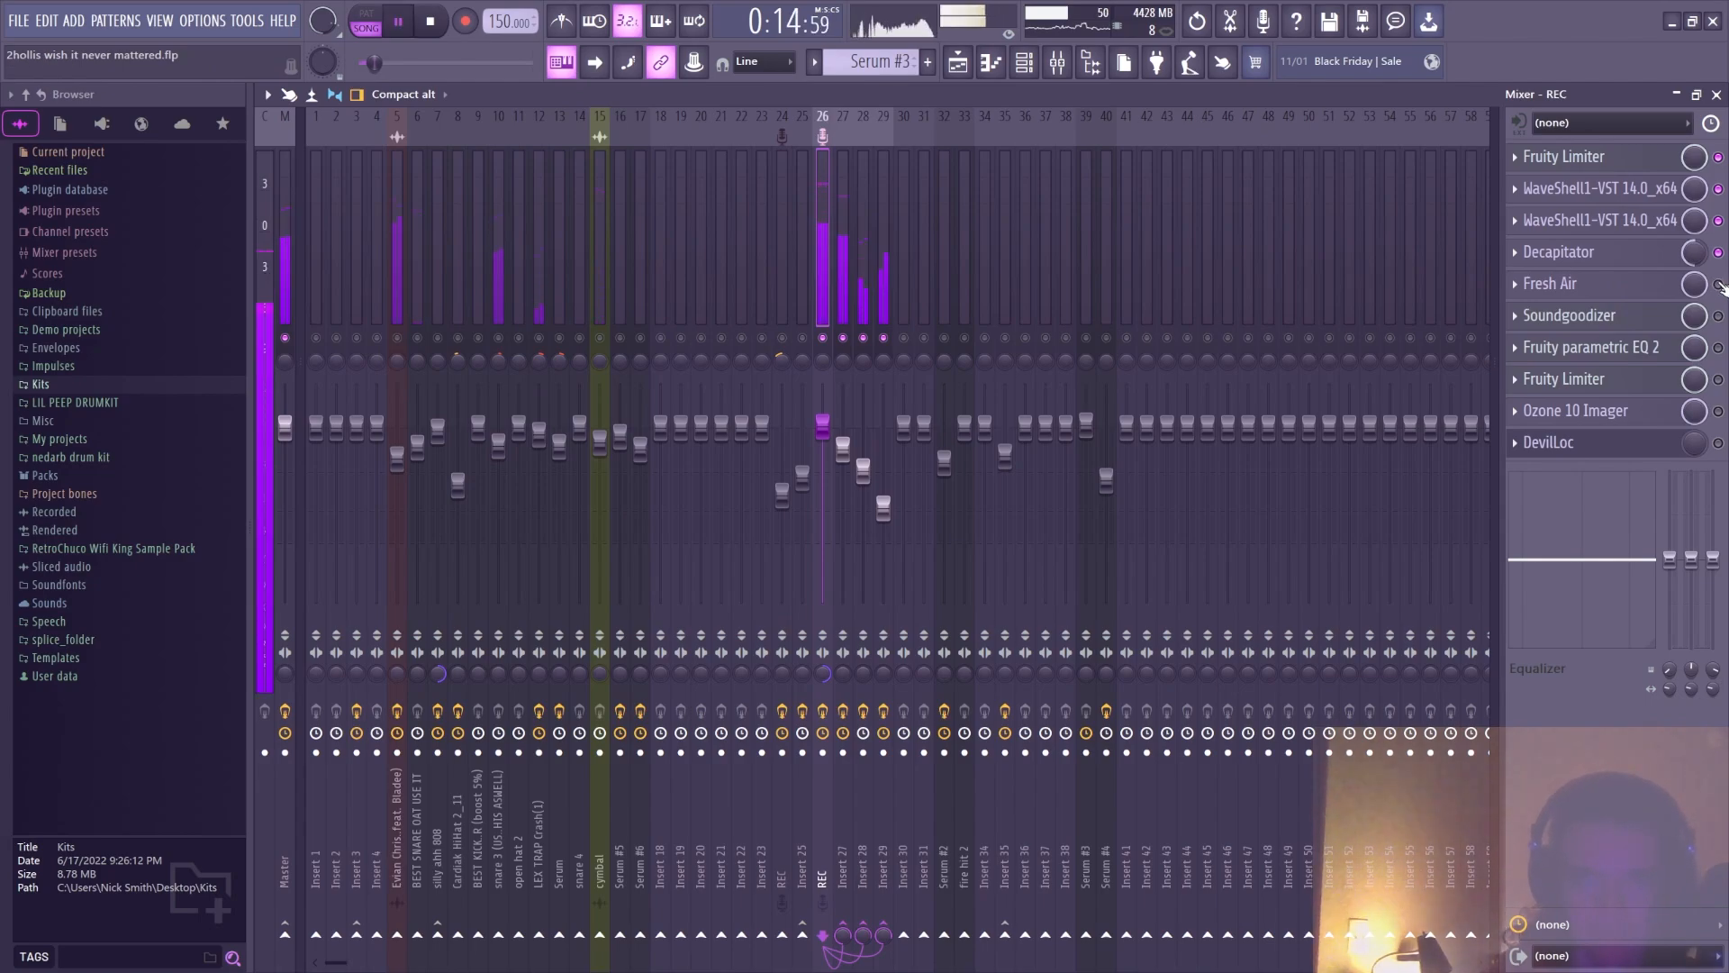
Enable Fresh Air in slot 5 of the REC insert, view its Mid Air and High Air settings, and listen to the vocals through it
click(1550, 283)
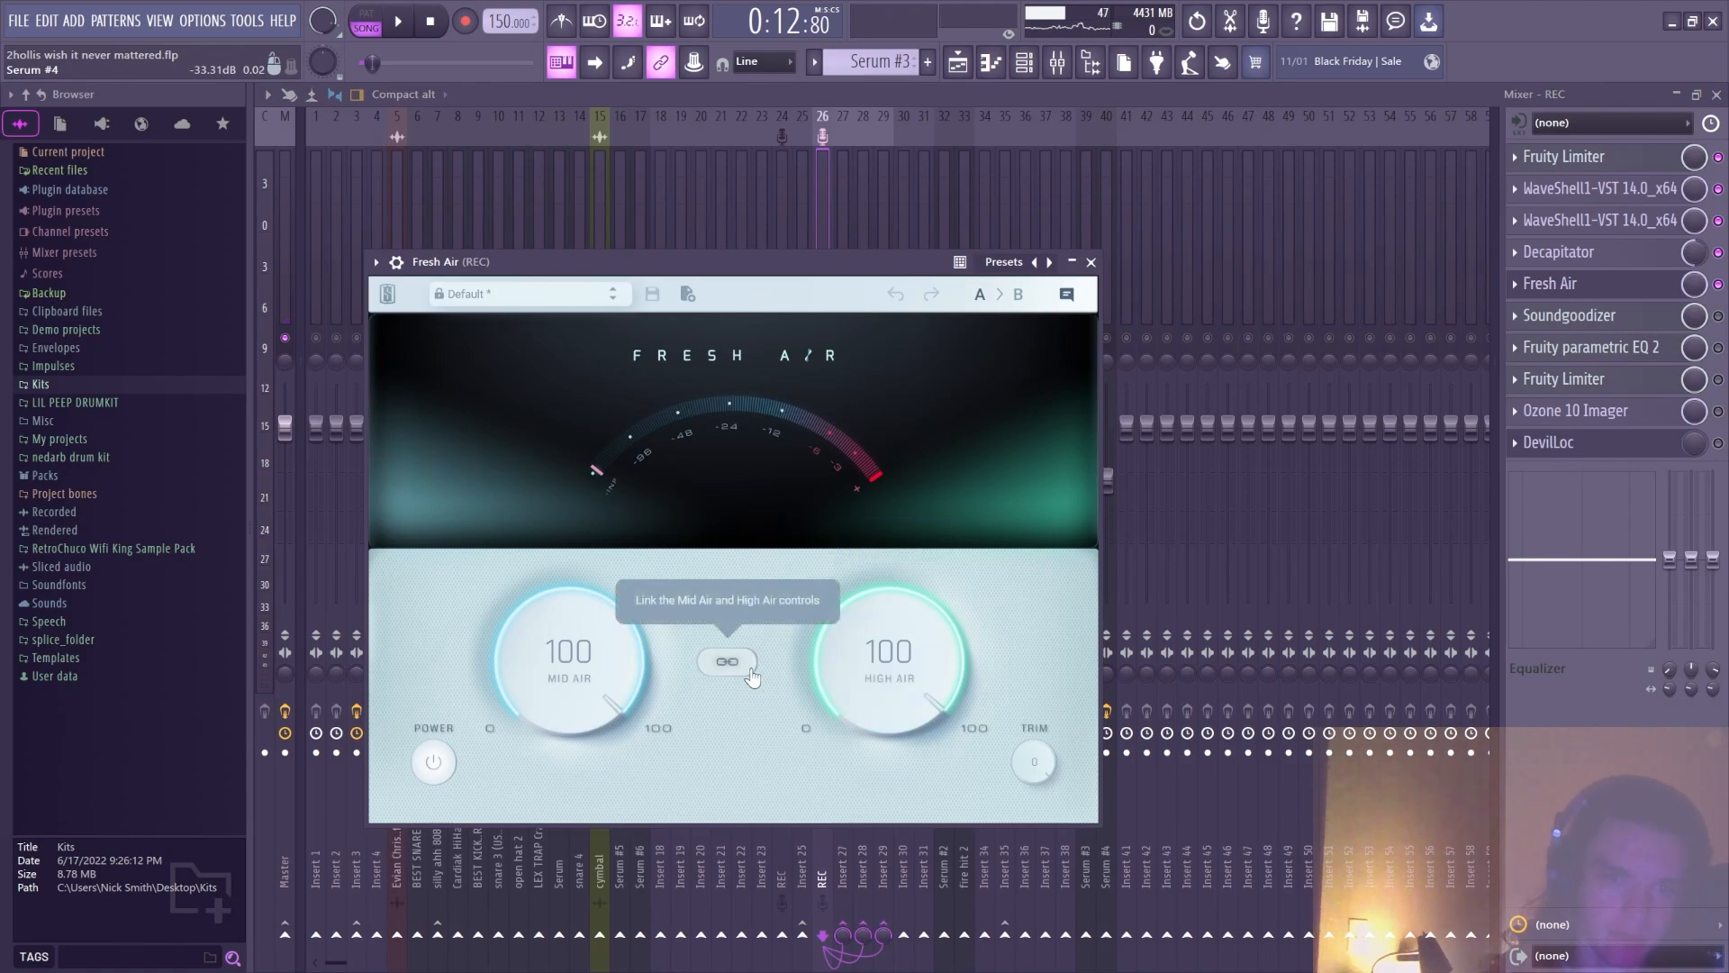
click(1091, 262)
key(space)
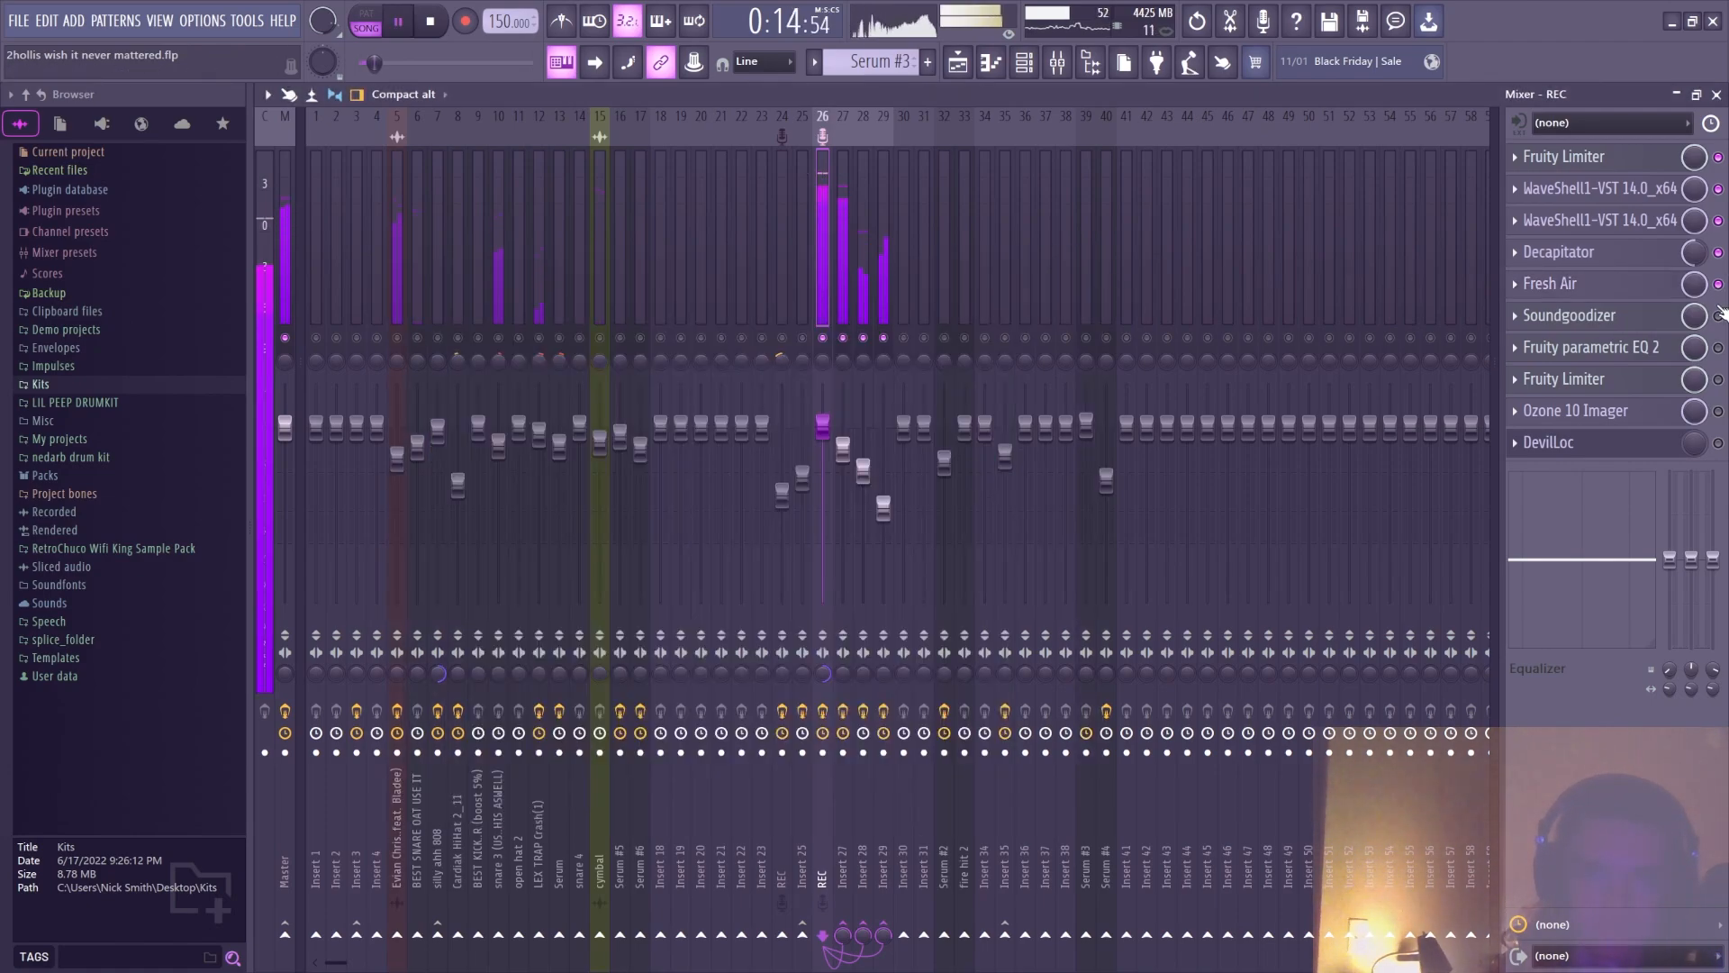
Enable Soundgoodizer in slot 6 of the REC insert, show its settings, and listen to the vocals through it
click(1571, 315)
key(space)
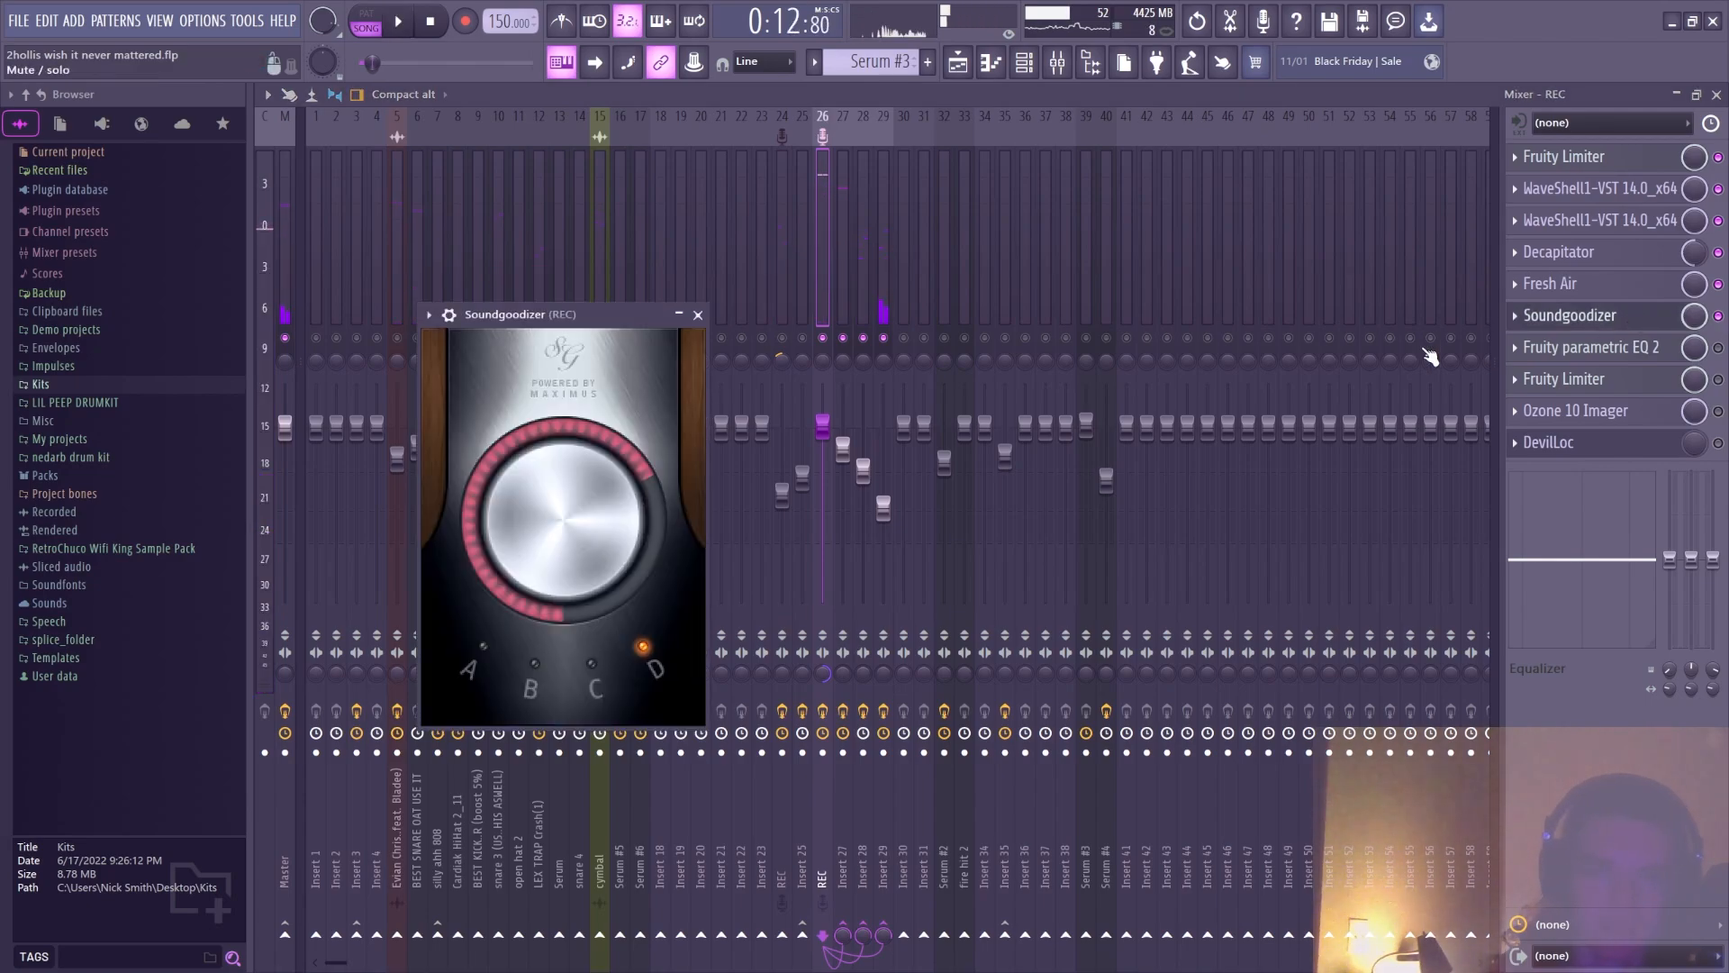
click(697, 315)
key(space)
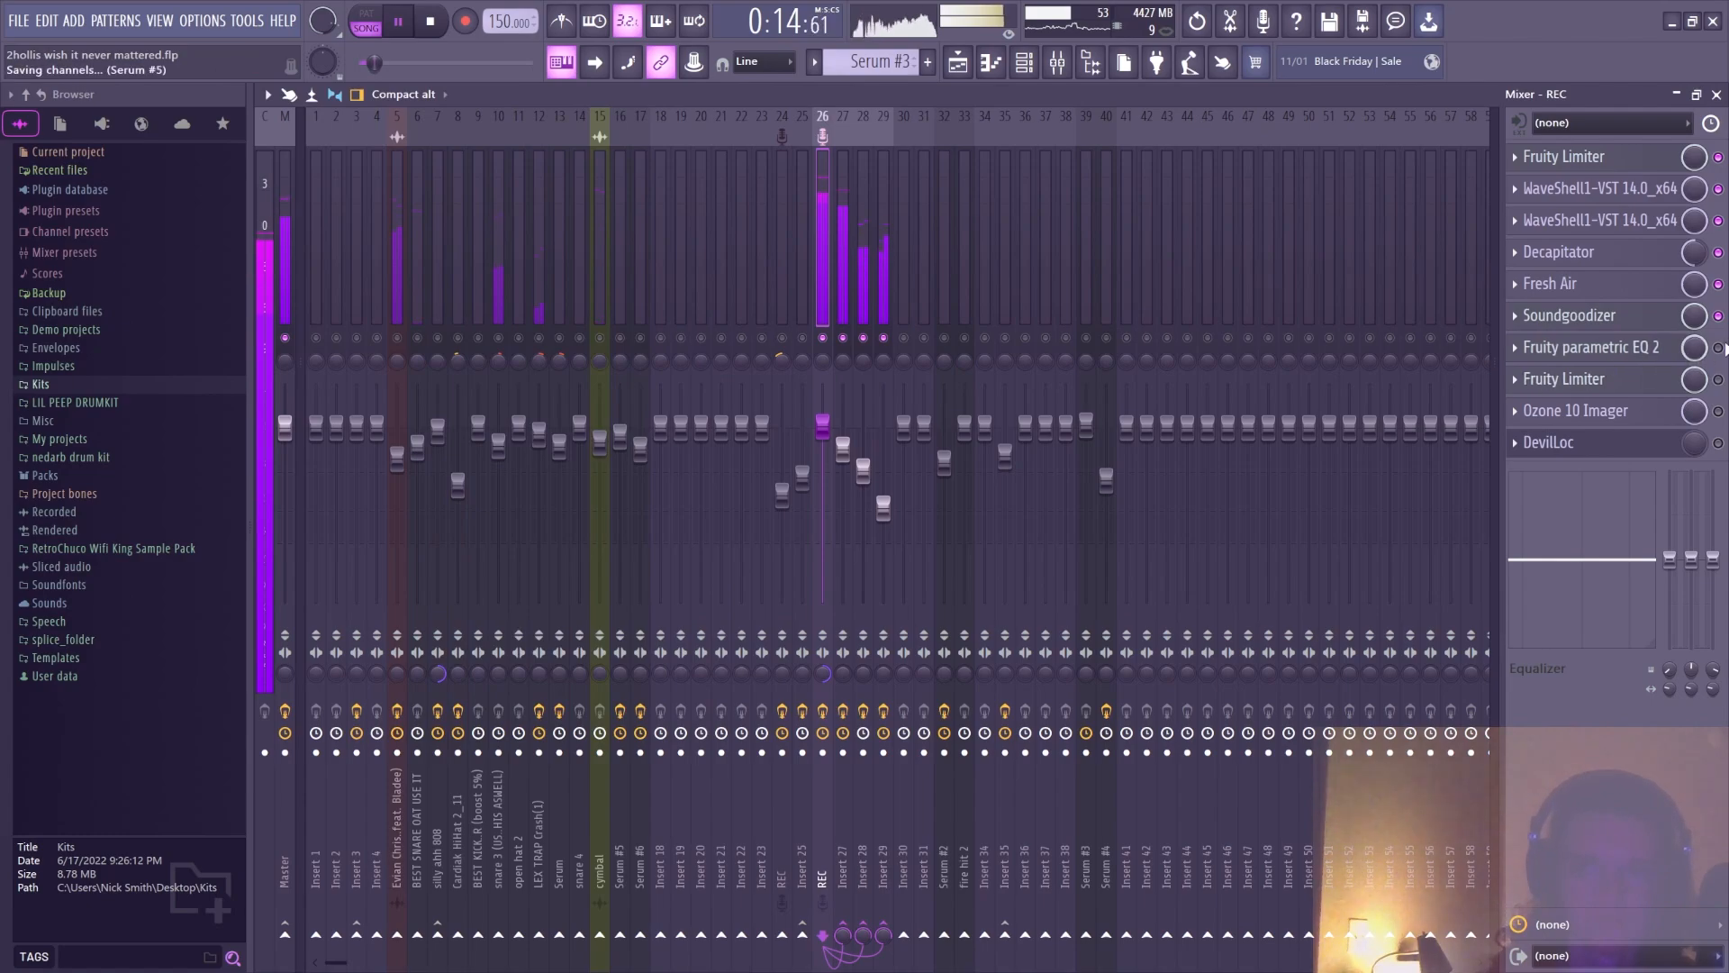
key(space)
Enable Fruity Parametric EQ 2 in slot 7 of the REC insert and play the vocals with its curve displayed
click(1589, 347)
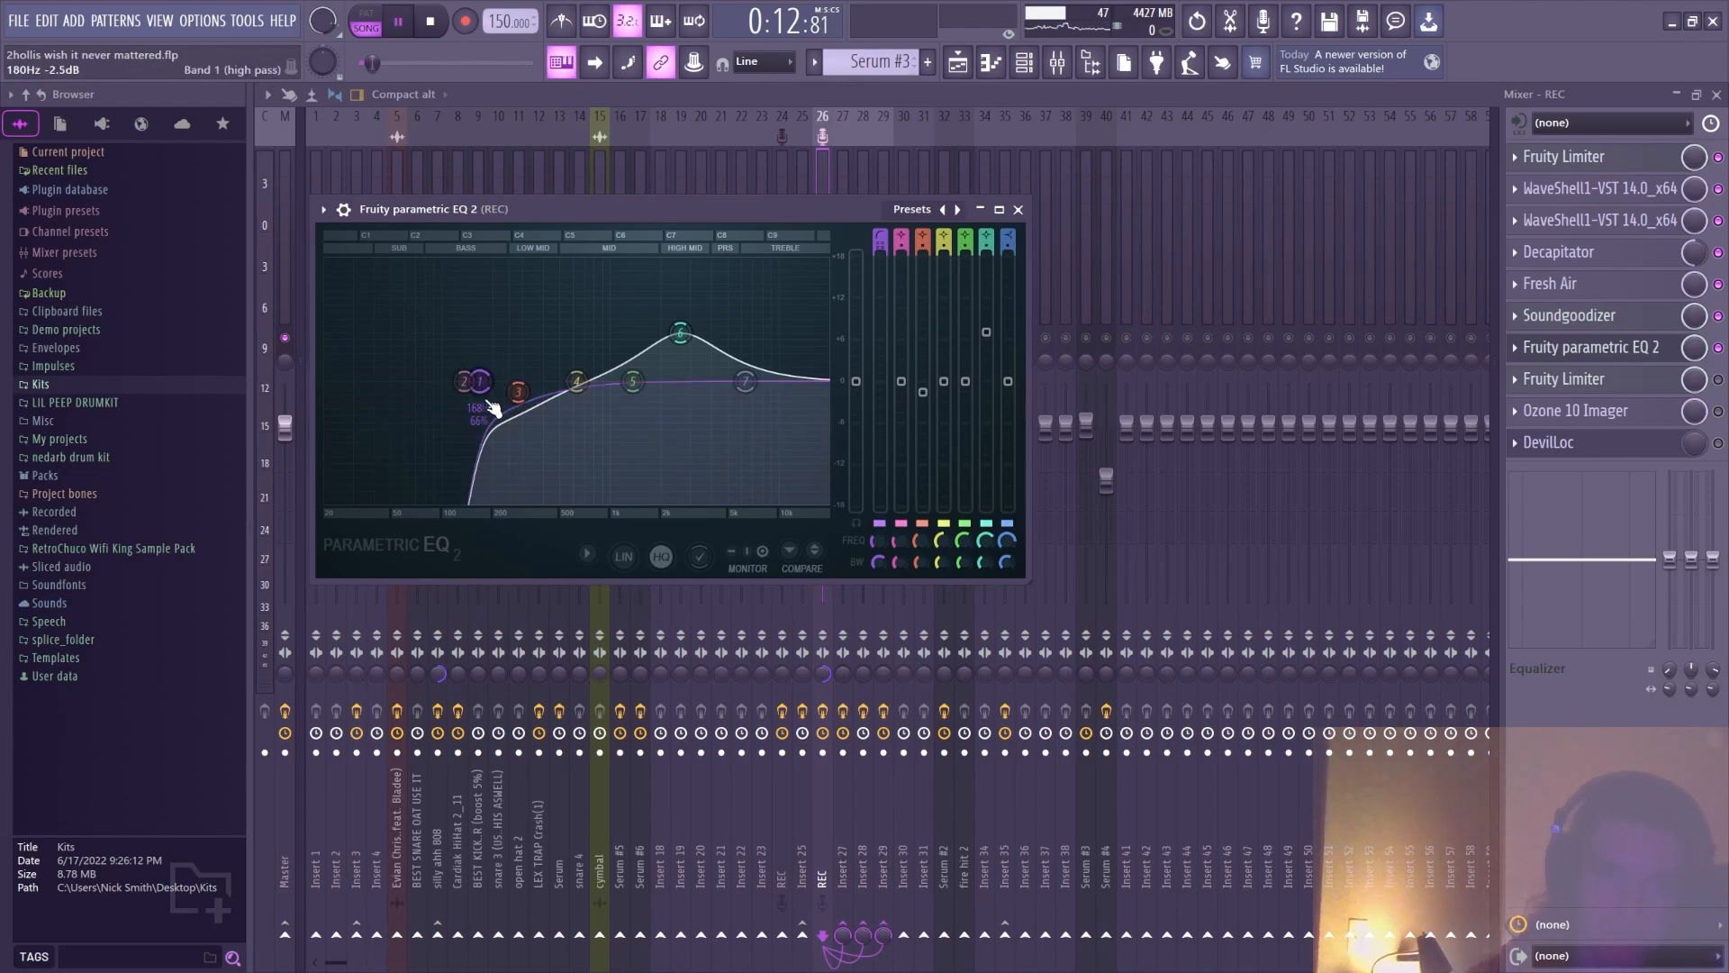
key(space)
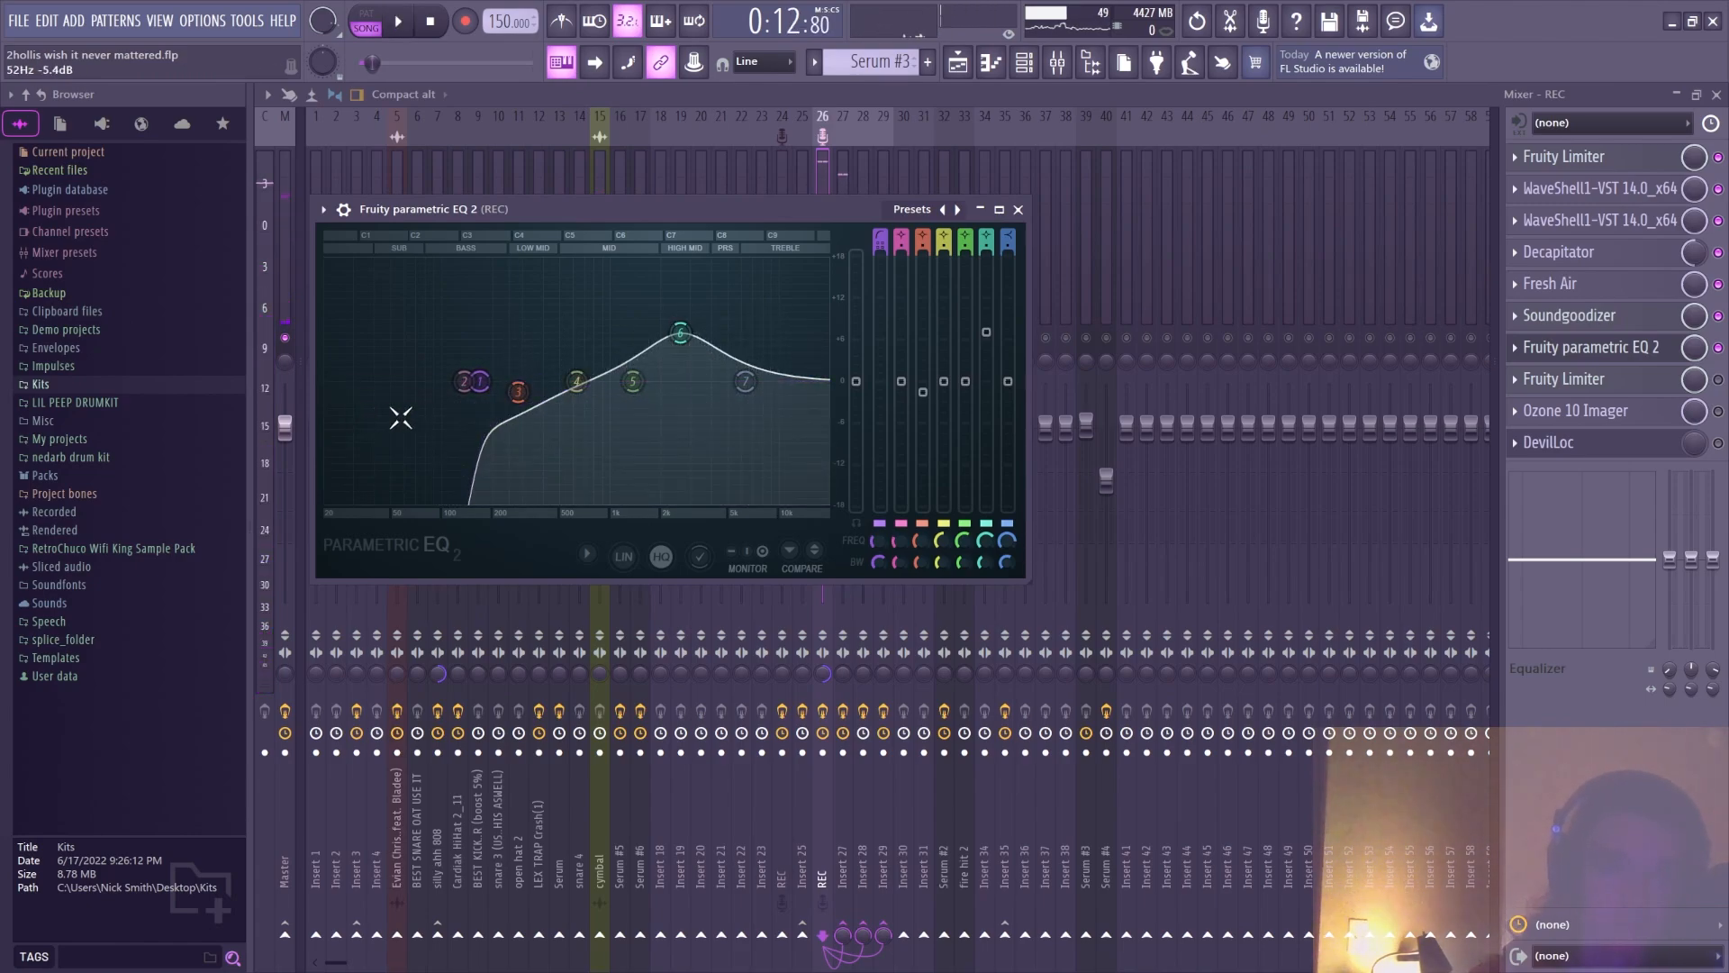
key(space)
key(space)
Lower the EQ's band 1 high-pass frequency to about 92 Hz and listen to the vocals
drag(491, 396, 445, 396)
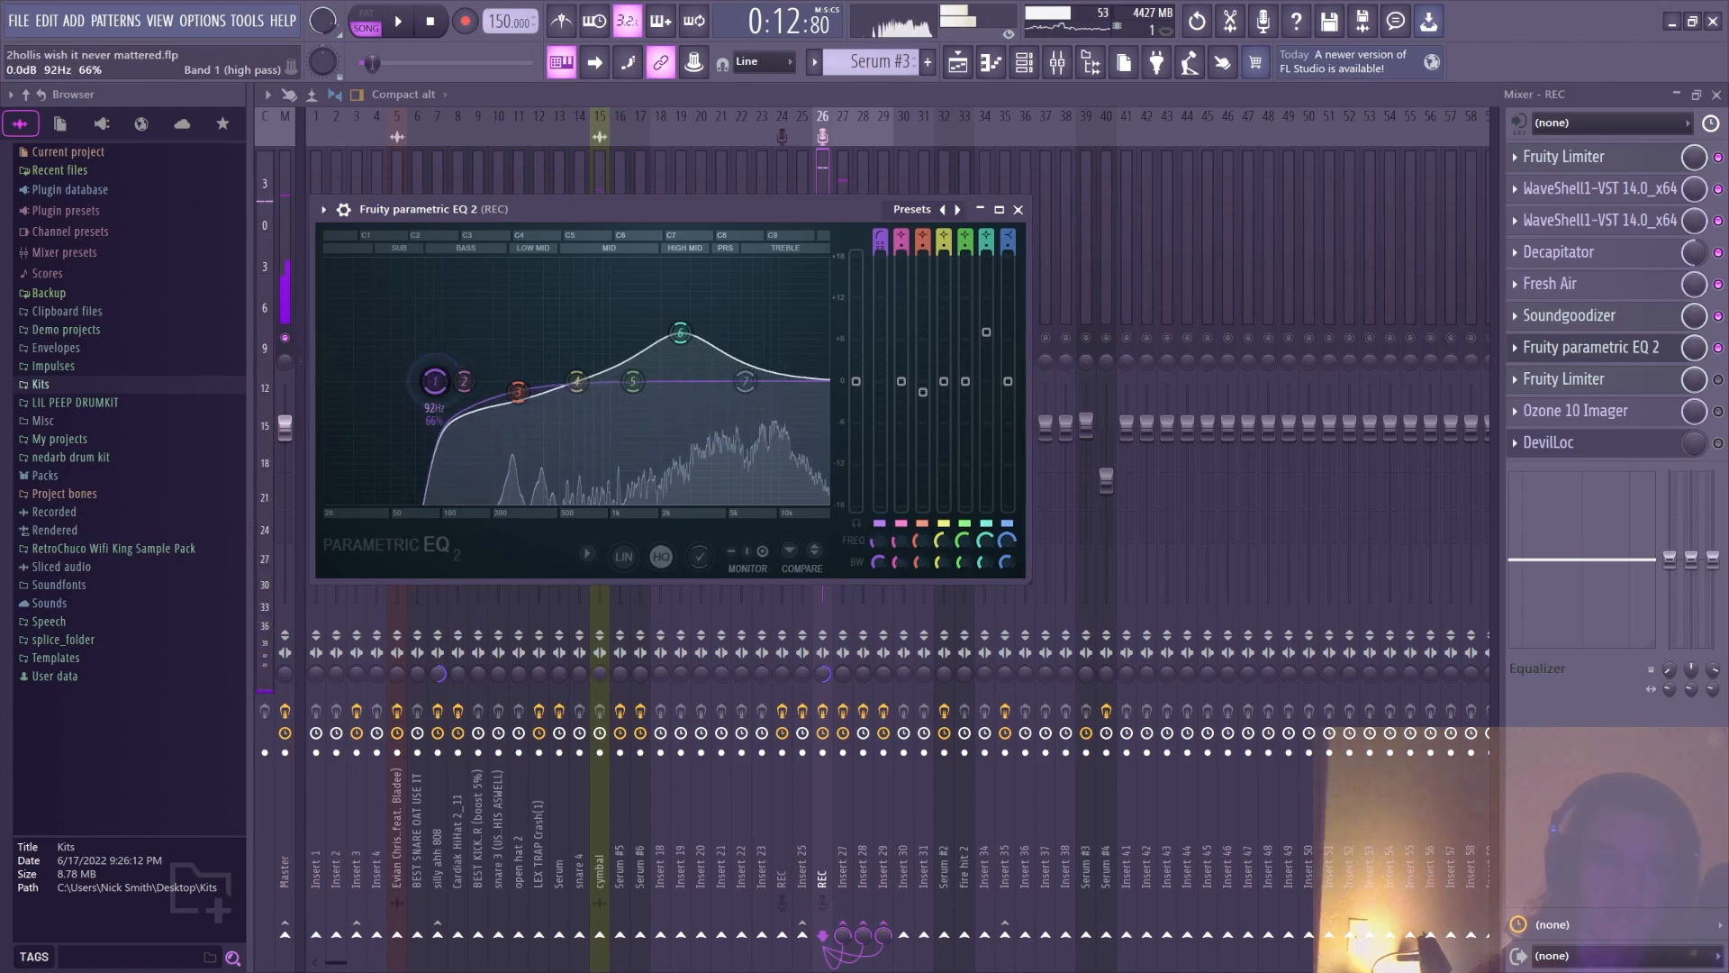
key(space)
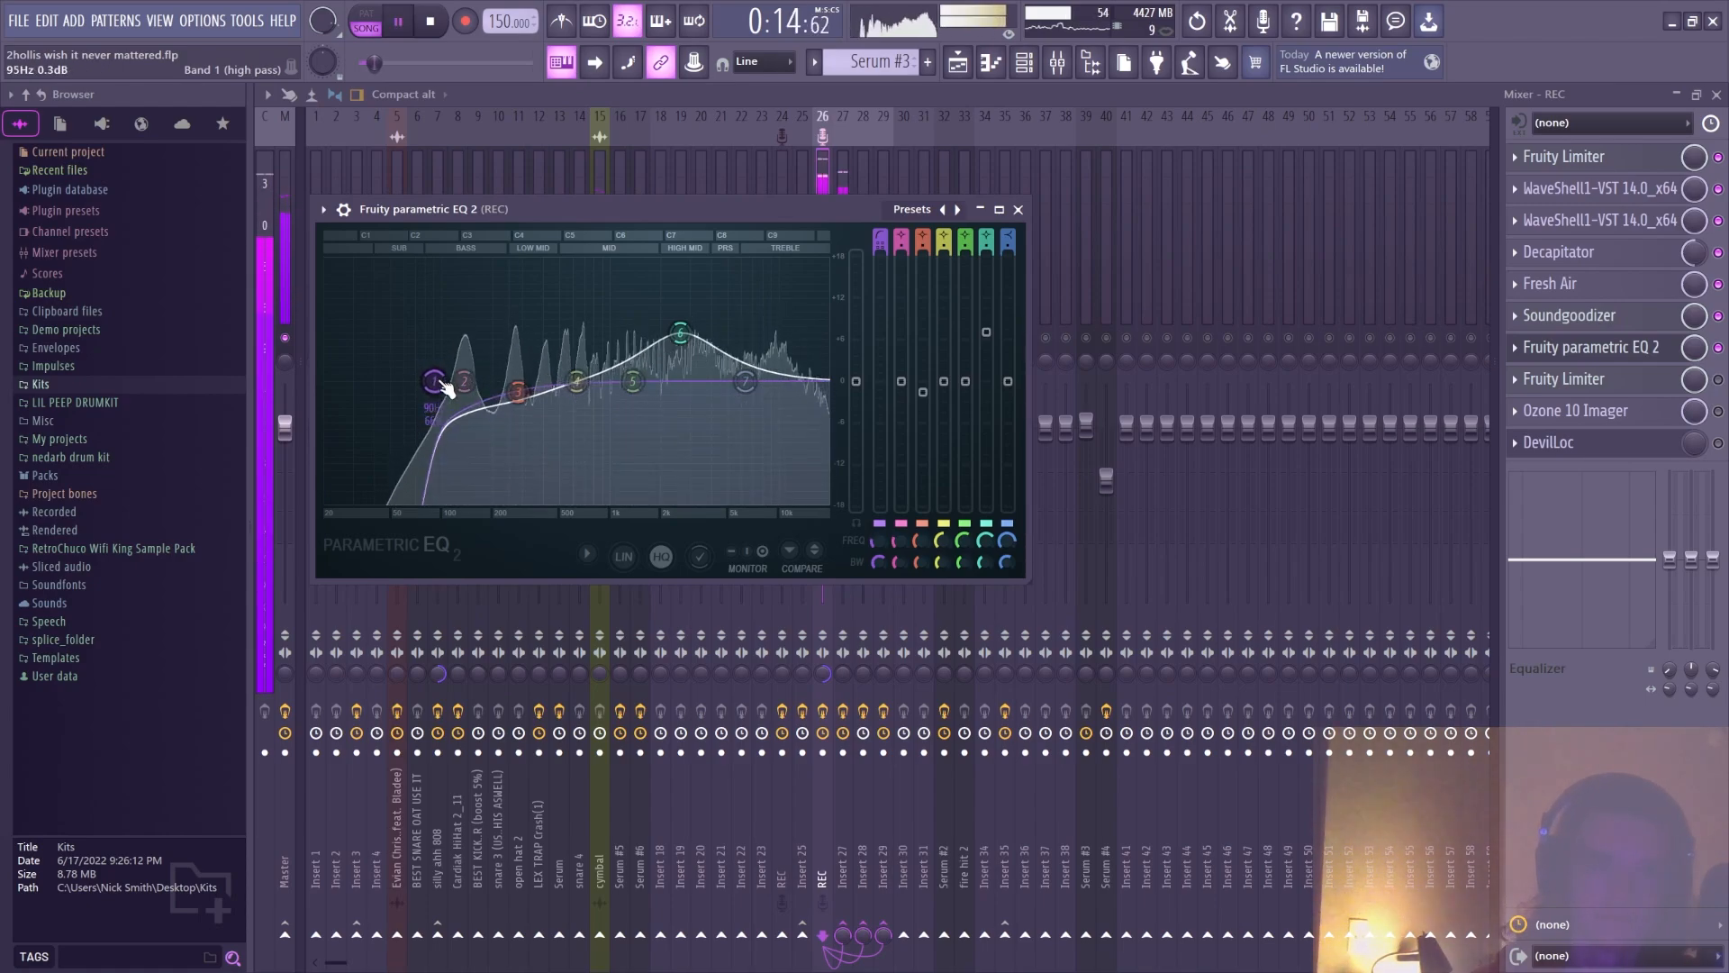
key(space)
Raise the EQ's band 1 high-pass frequency to 177 Hz, listen to the vocals, and close the EQ
drag(444, 388, 483, 382)
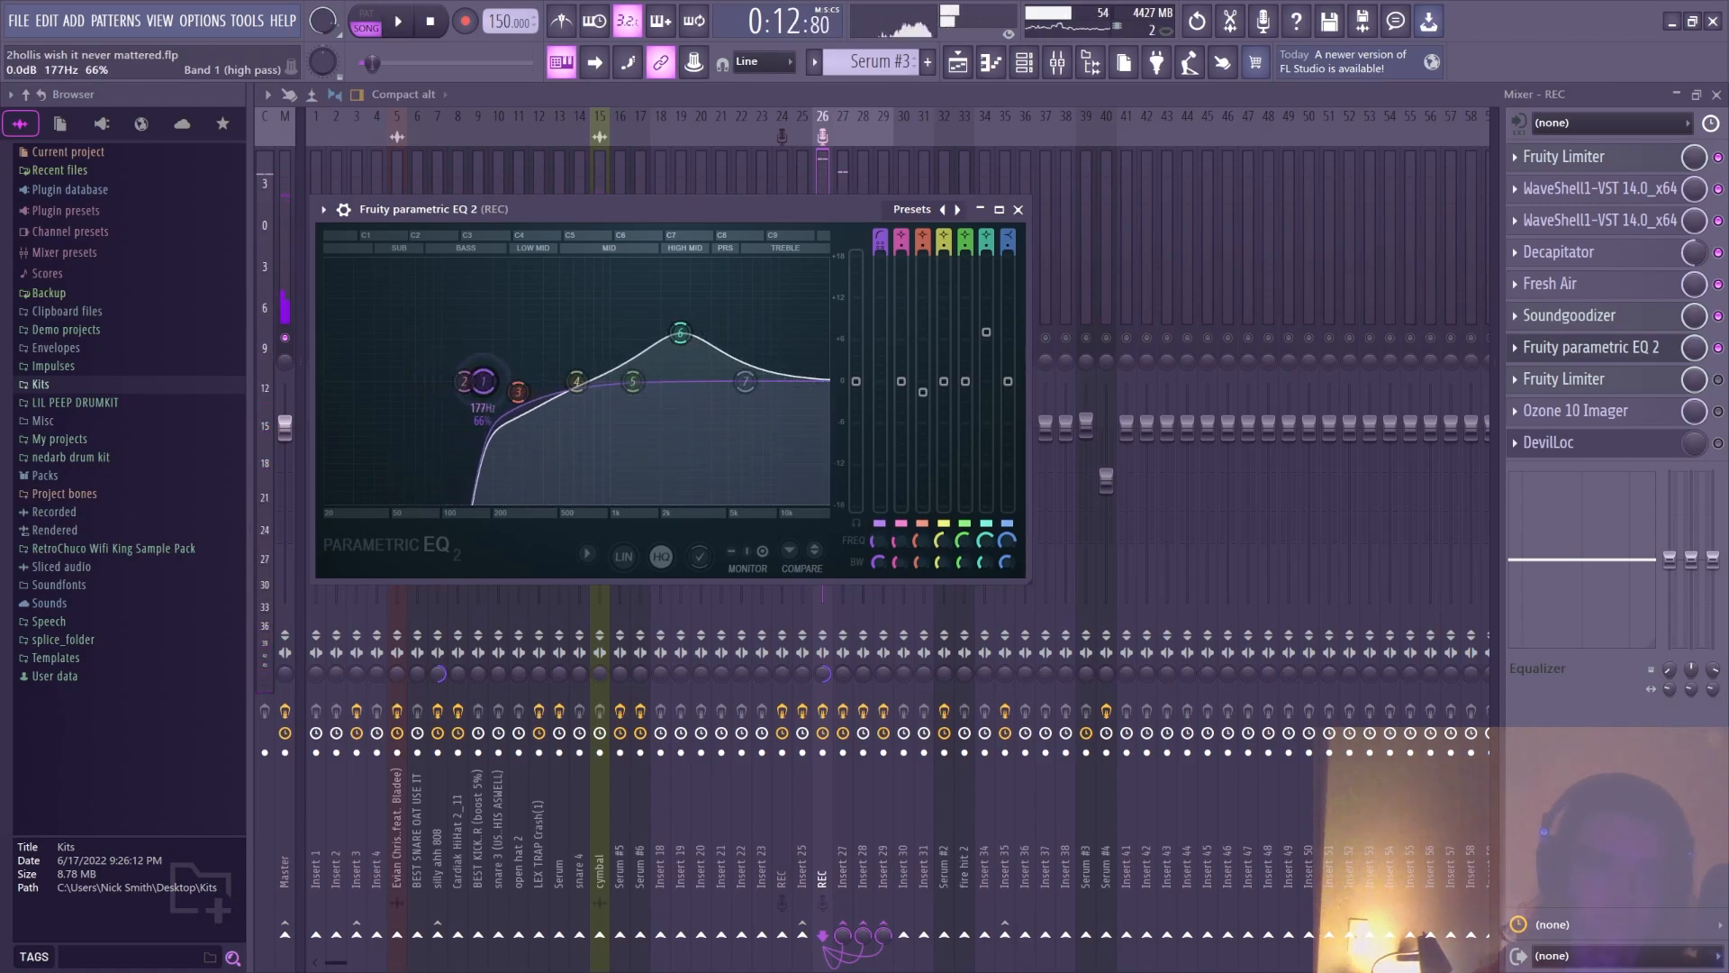
key(space)
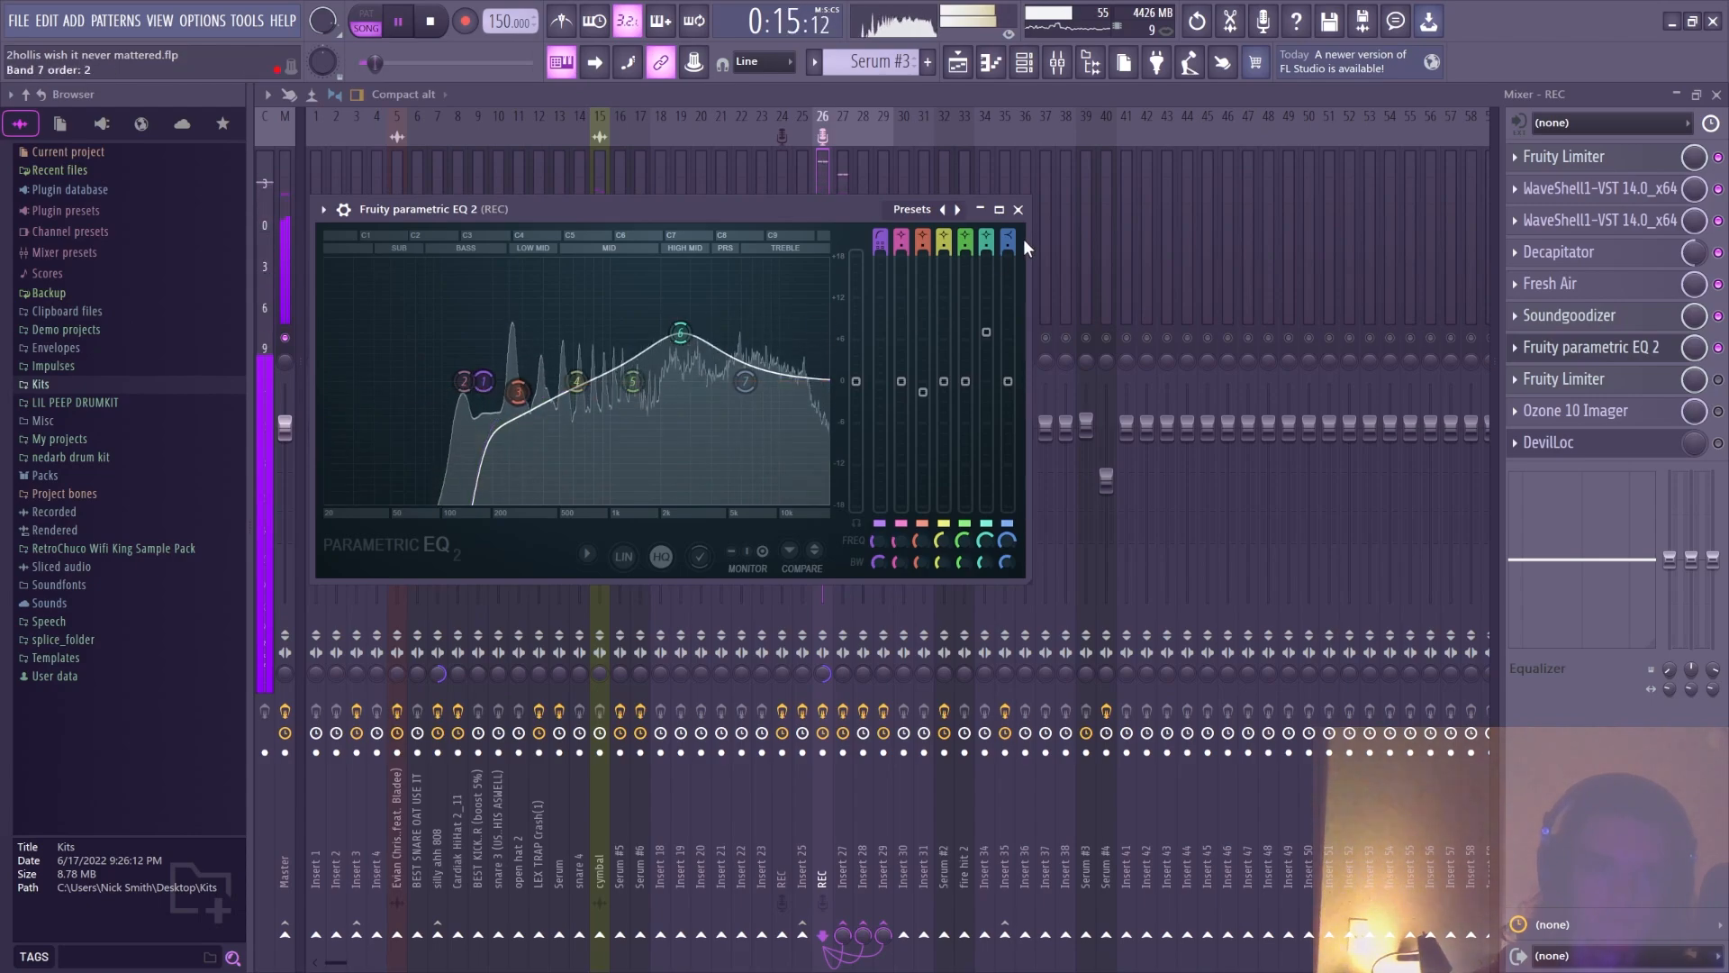
key(space)
click(1017, 209)
Enable the second Fruity Limiter in slot 8 of the REC insert and view its loudness and envelope settings
click(1674, 378)
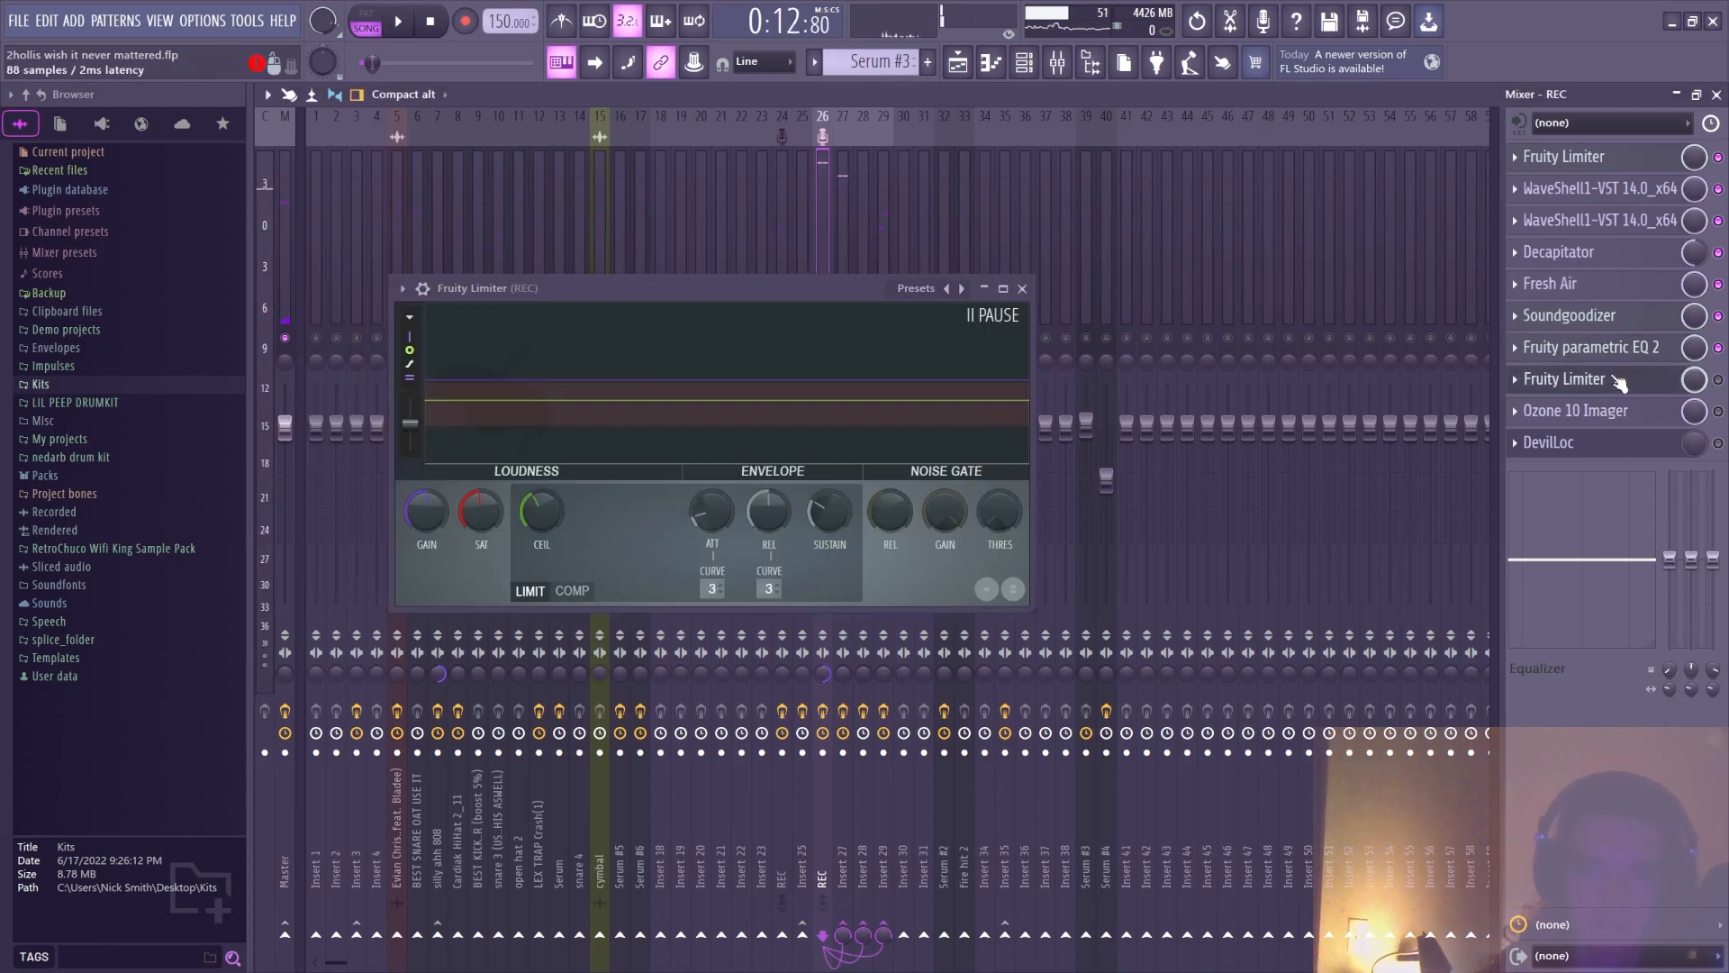
click(1652, 386)
click(1639, 394)
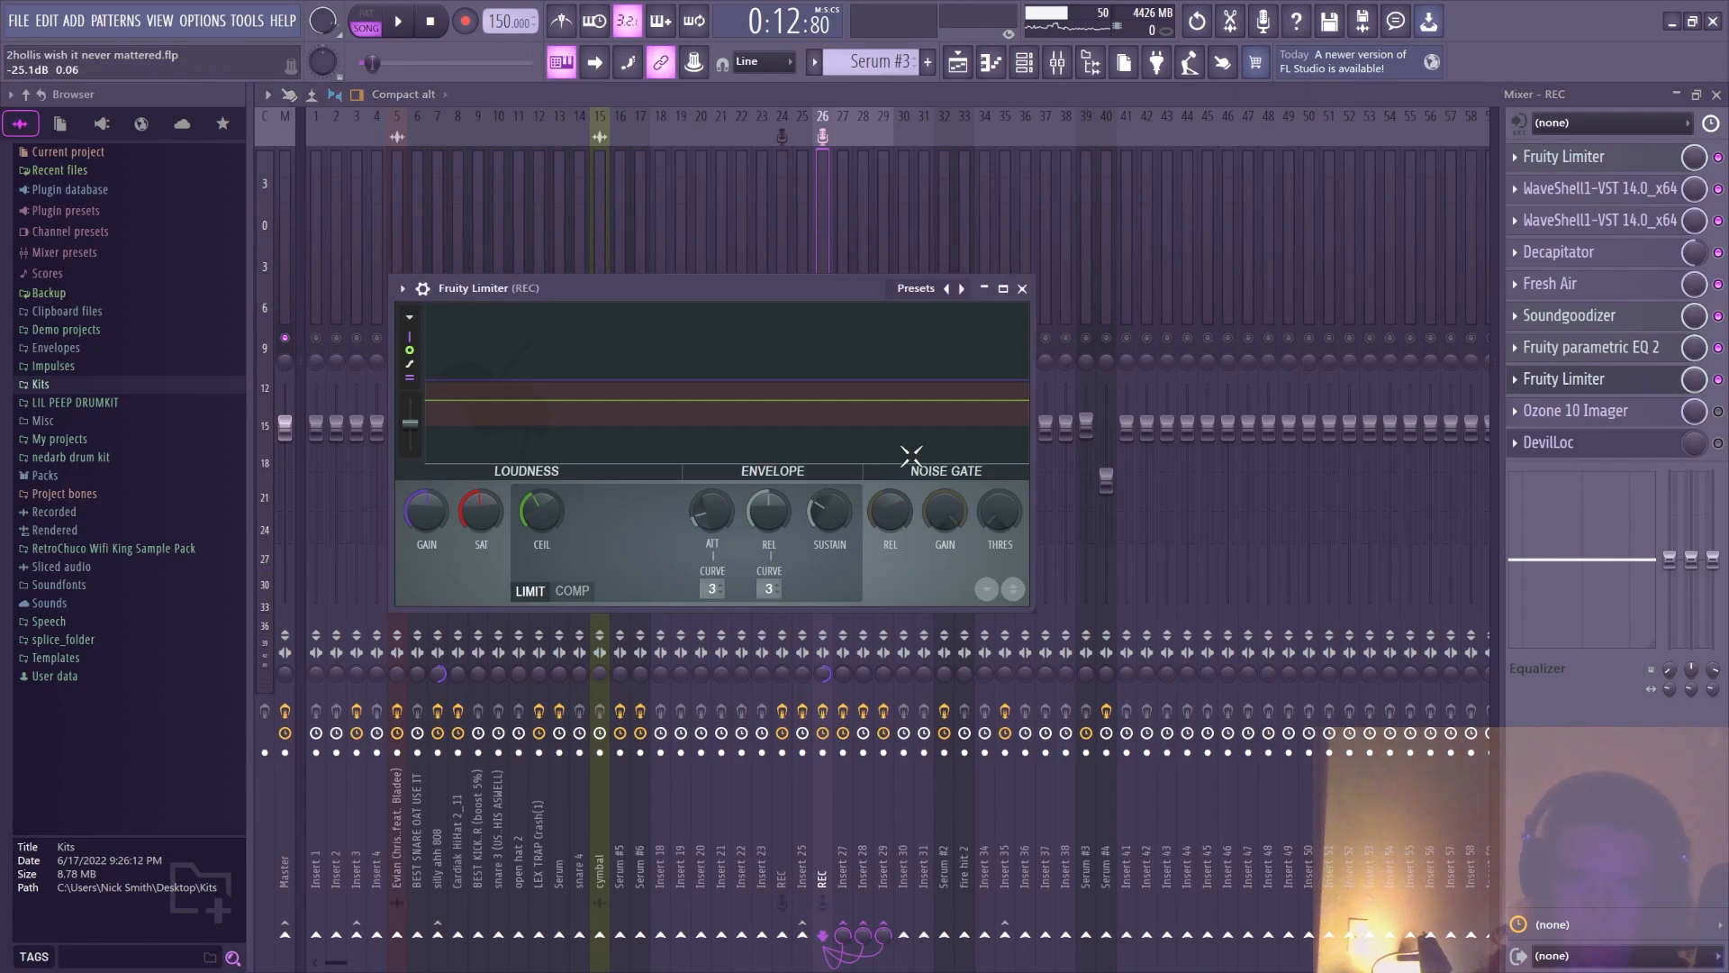
click(1022, 289)
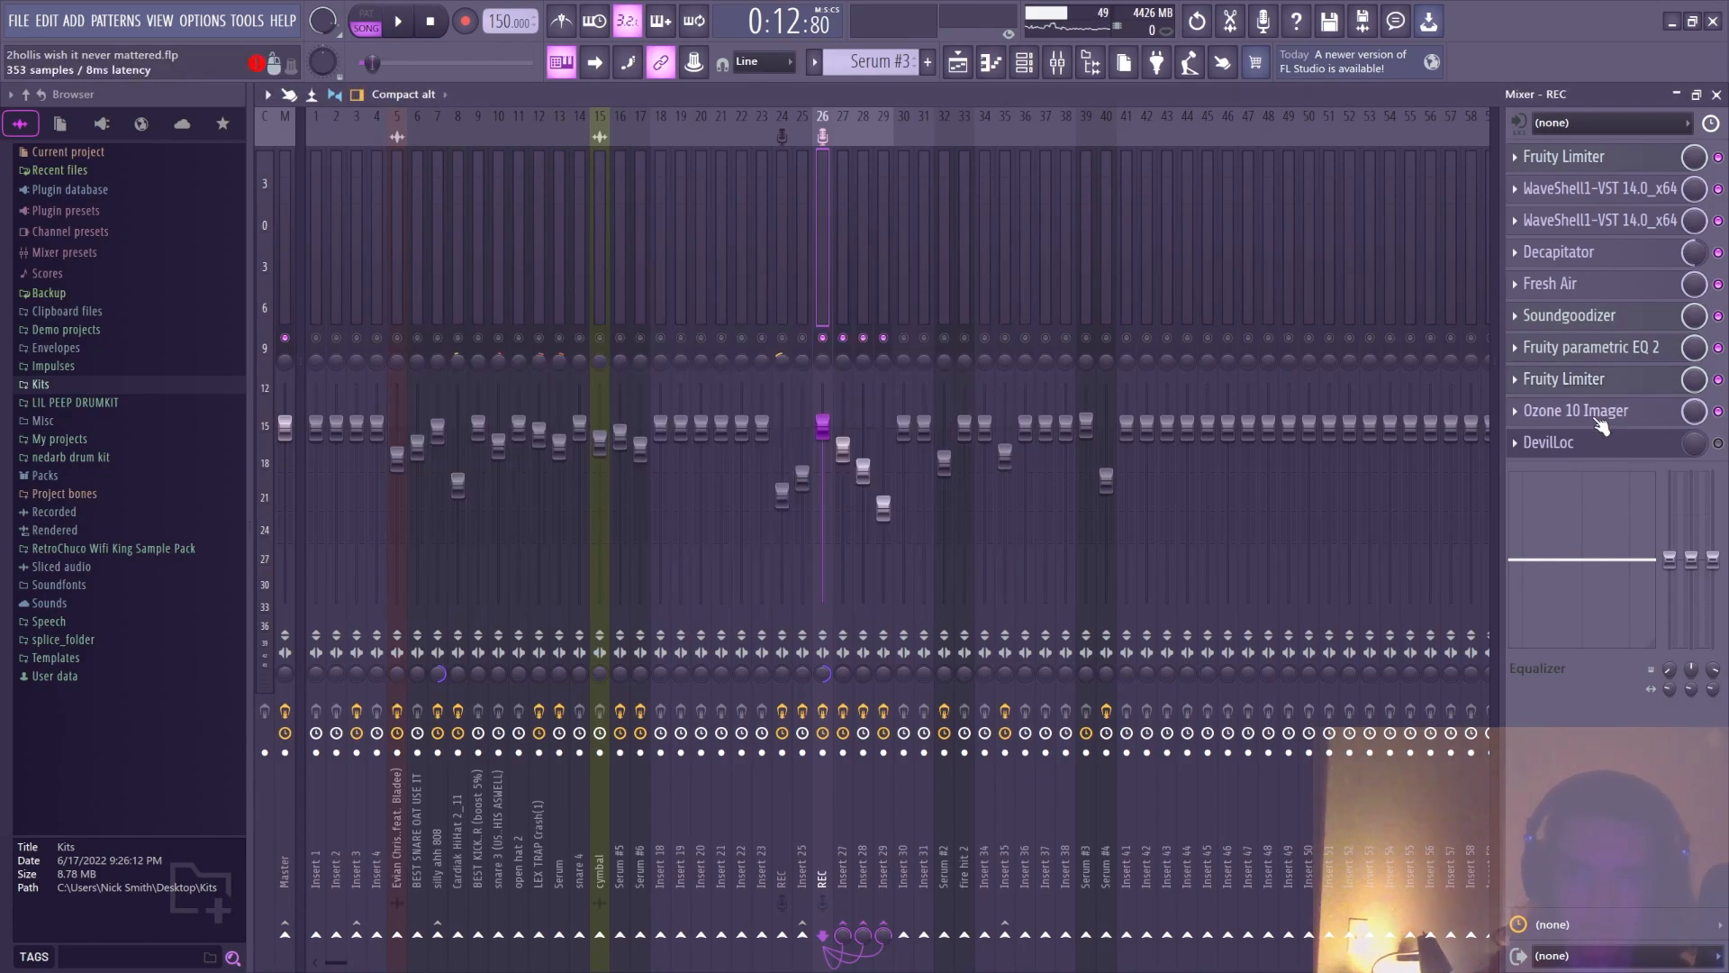
Enable the Ozone 10 Imager and DevilLoc slots of the REC insert and view the settings of each
click(1598, 418)
click(1204, 342)
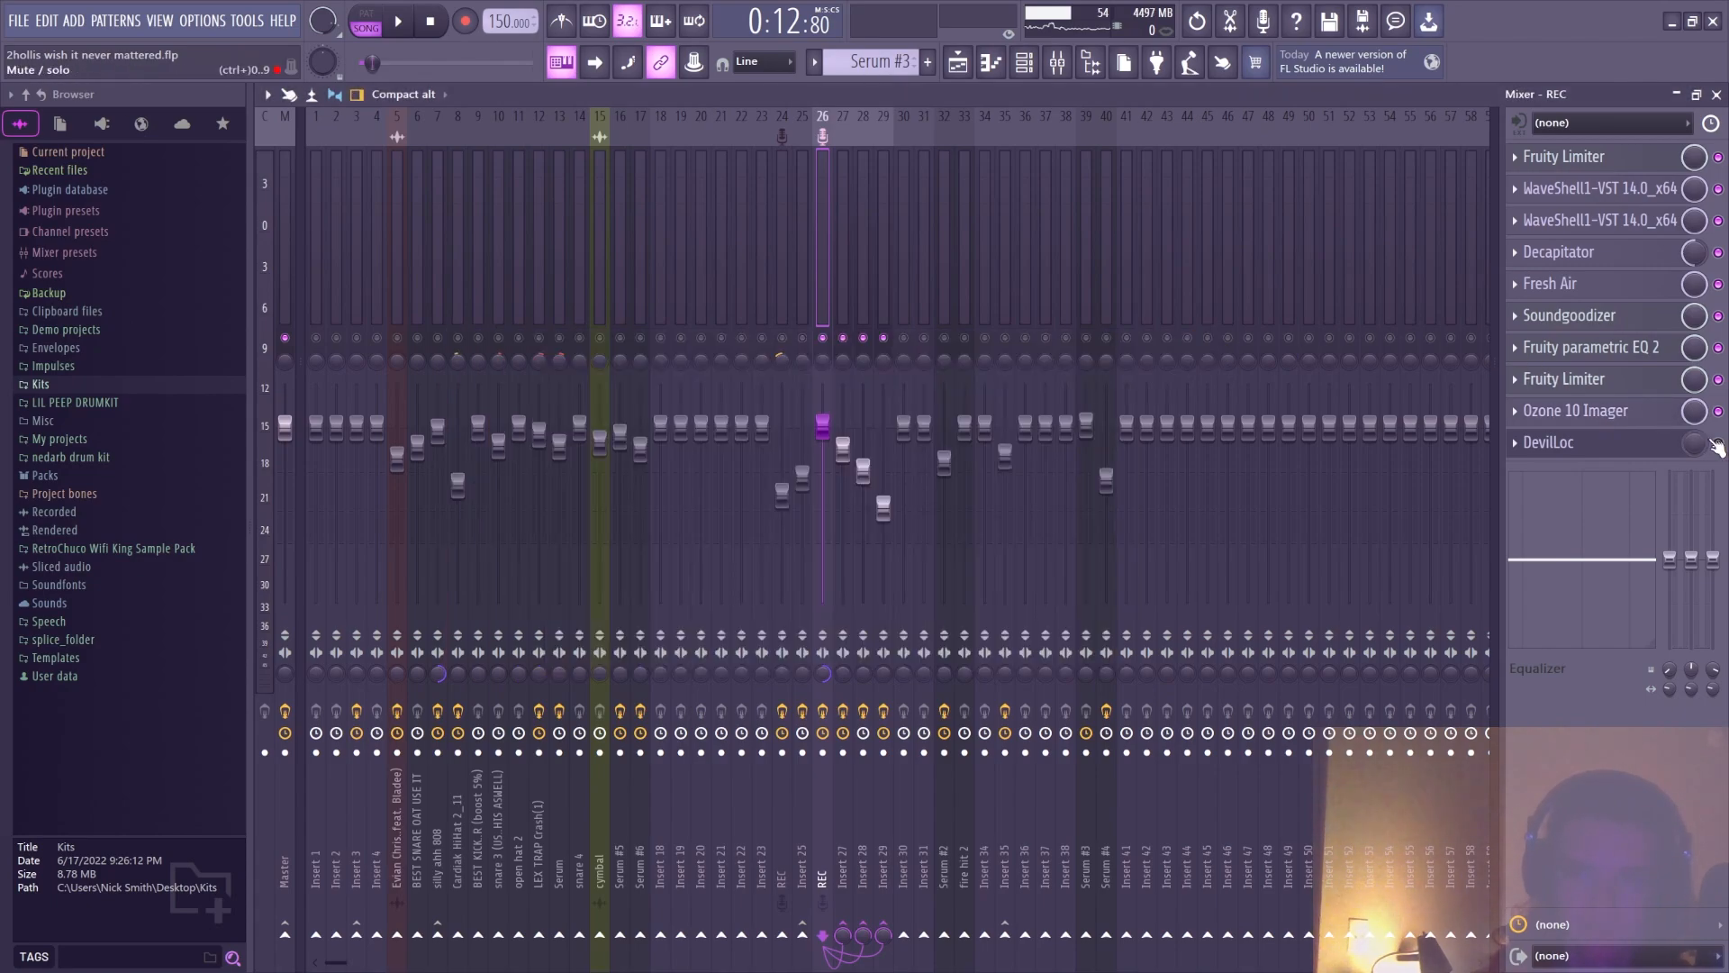
click(1581, 448)
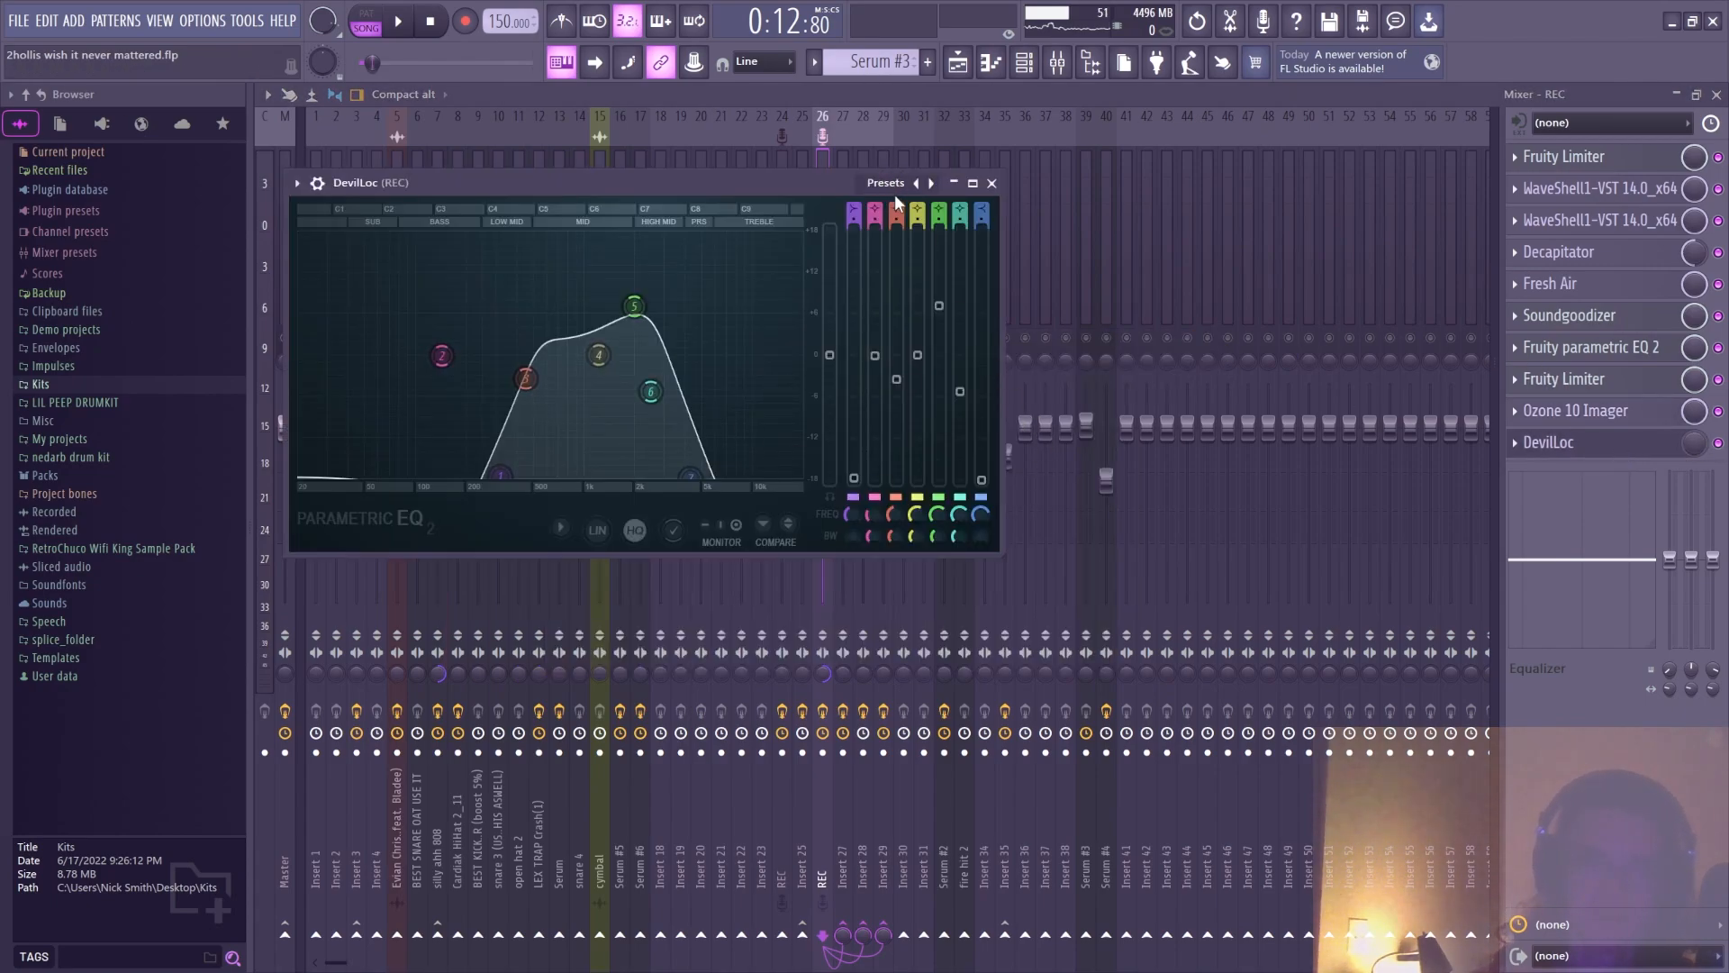
click(991, 184)
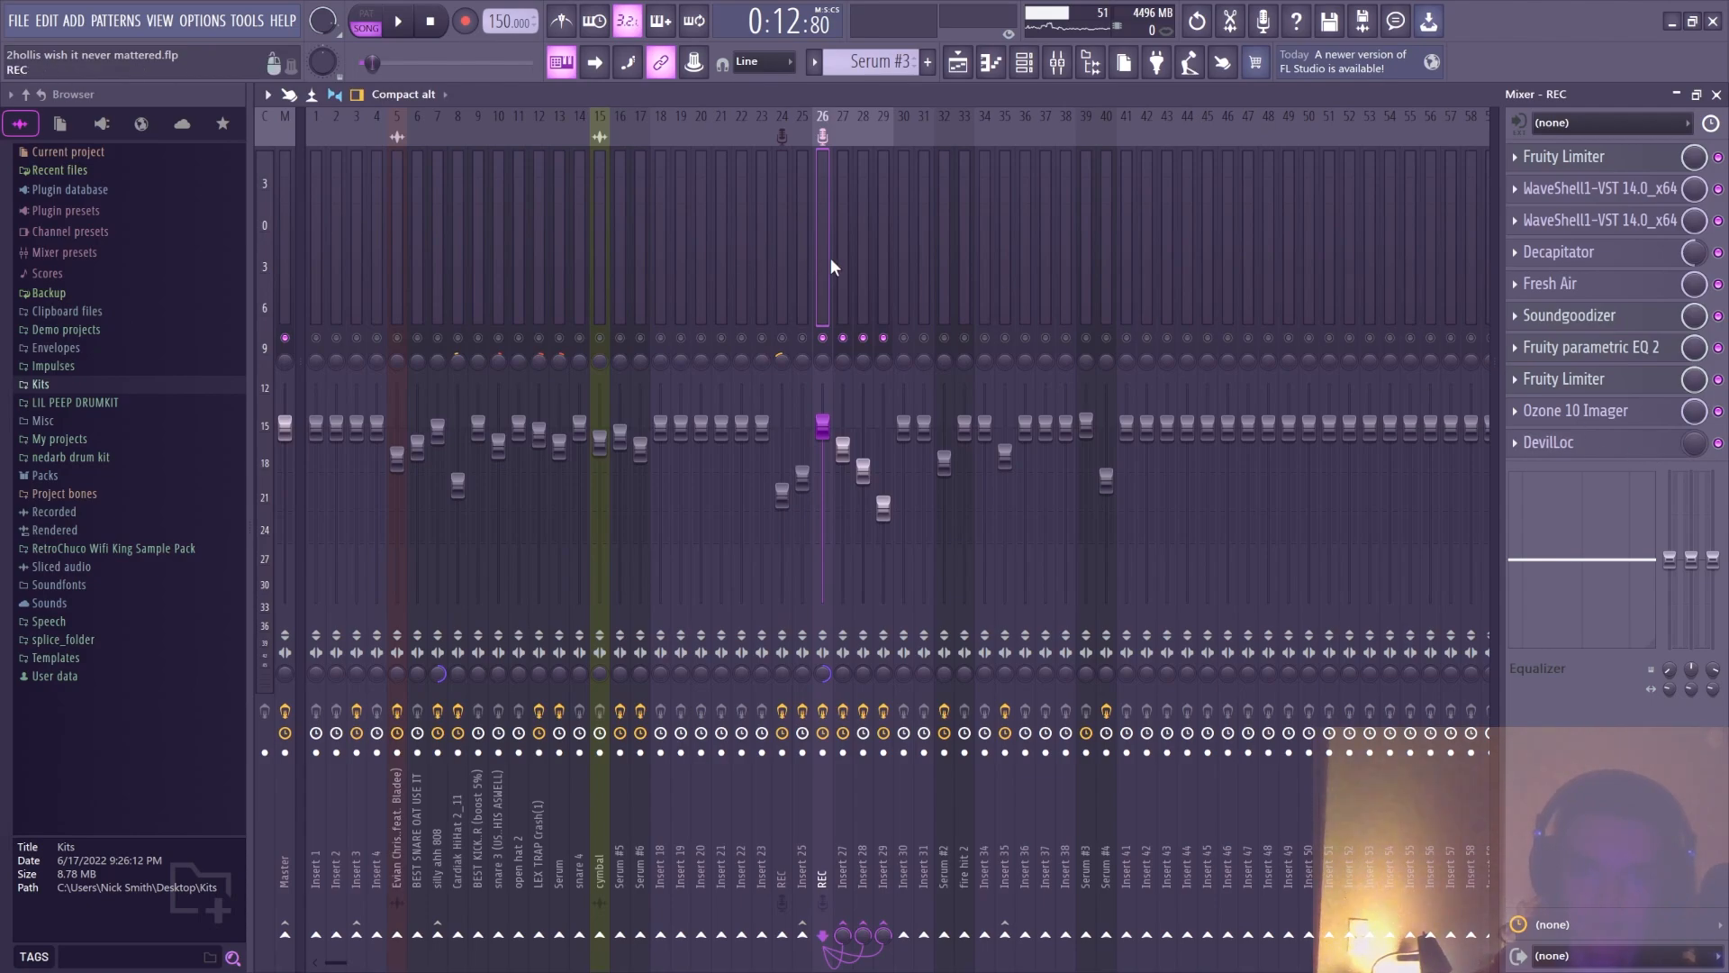
Inspect the vocal send effects: ValhallaSupermassive on insert 28 and Fruity Delay 3 on insert 29
click(854, 263)
click(1590, 157)
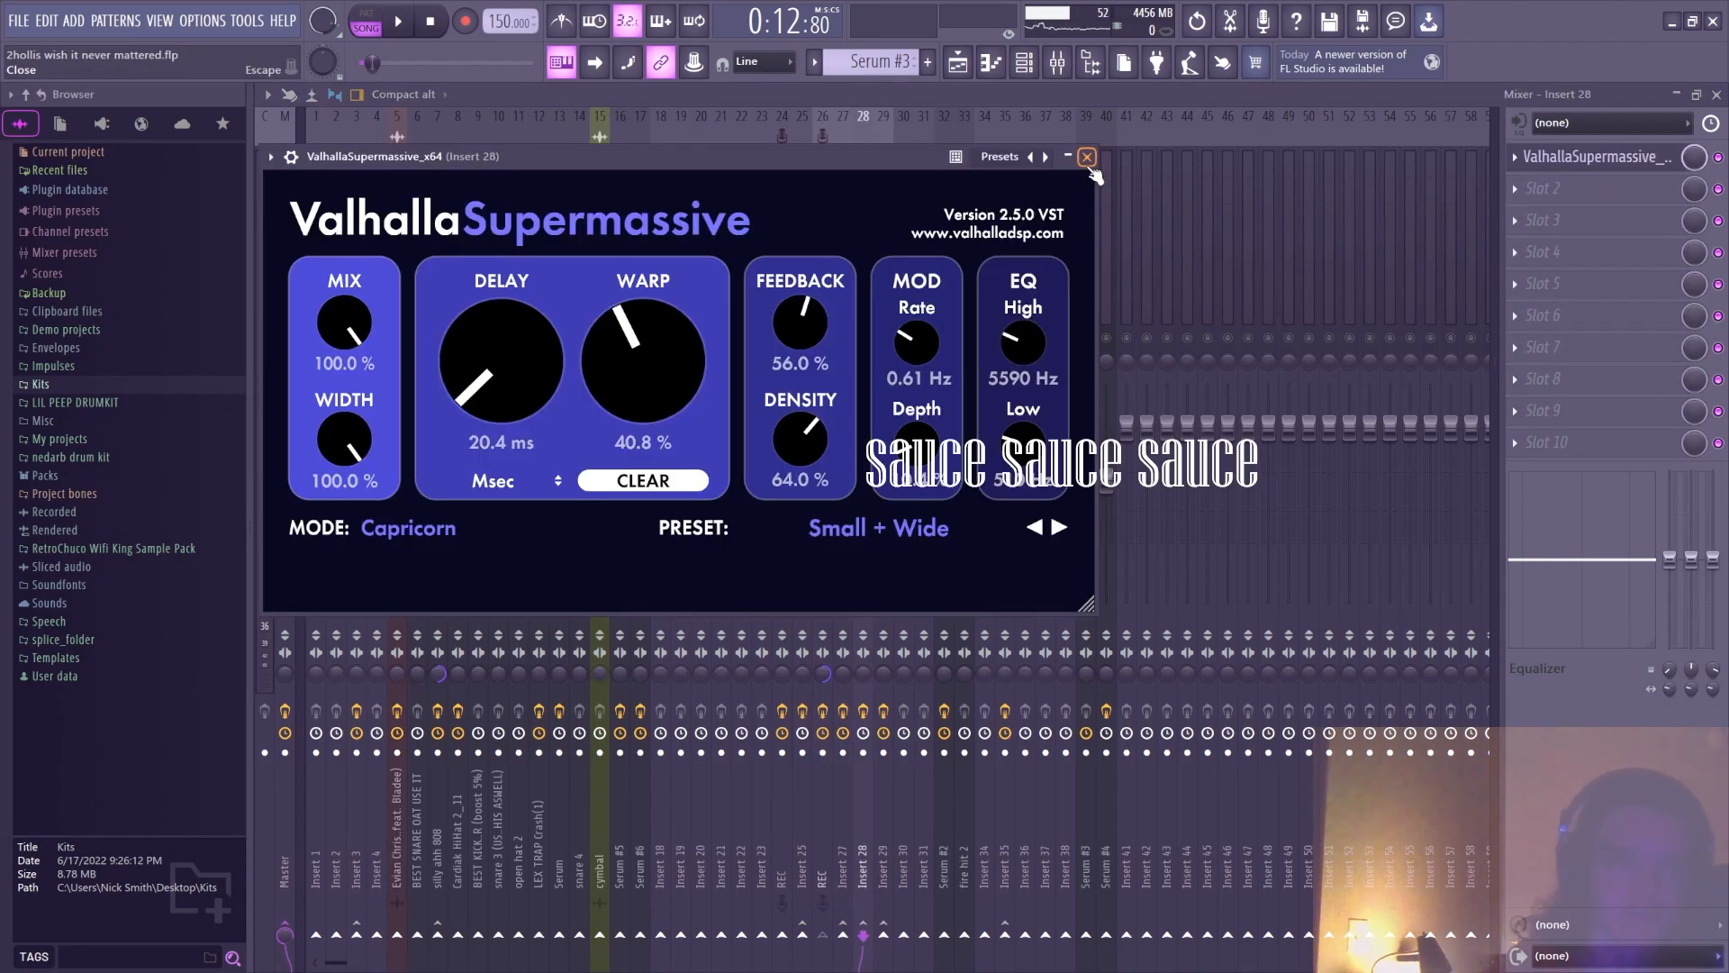
click(1087, 157)
click(884, 306)
click(1607, 161)
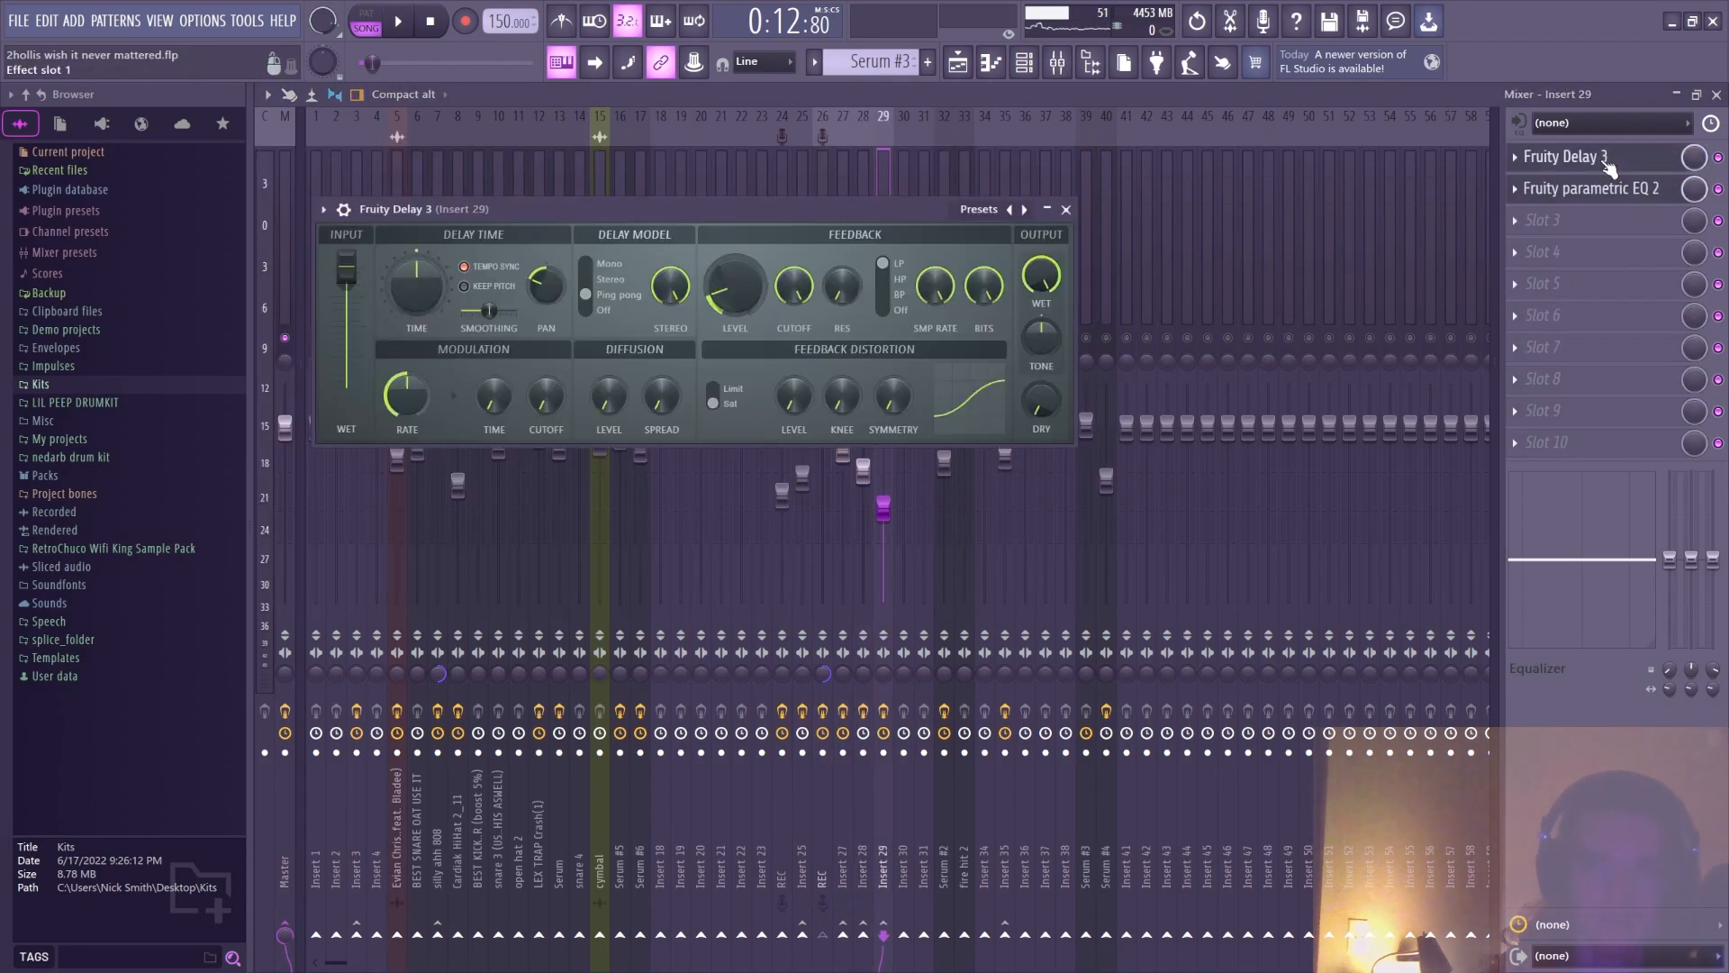
click(1066, 209)
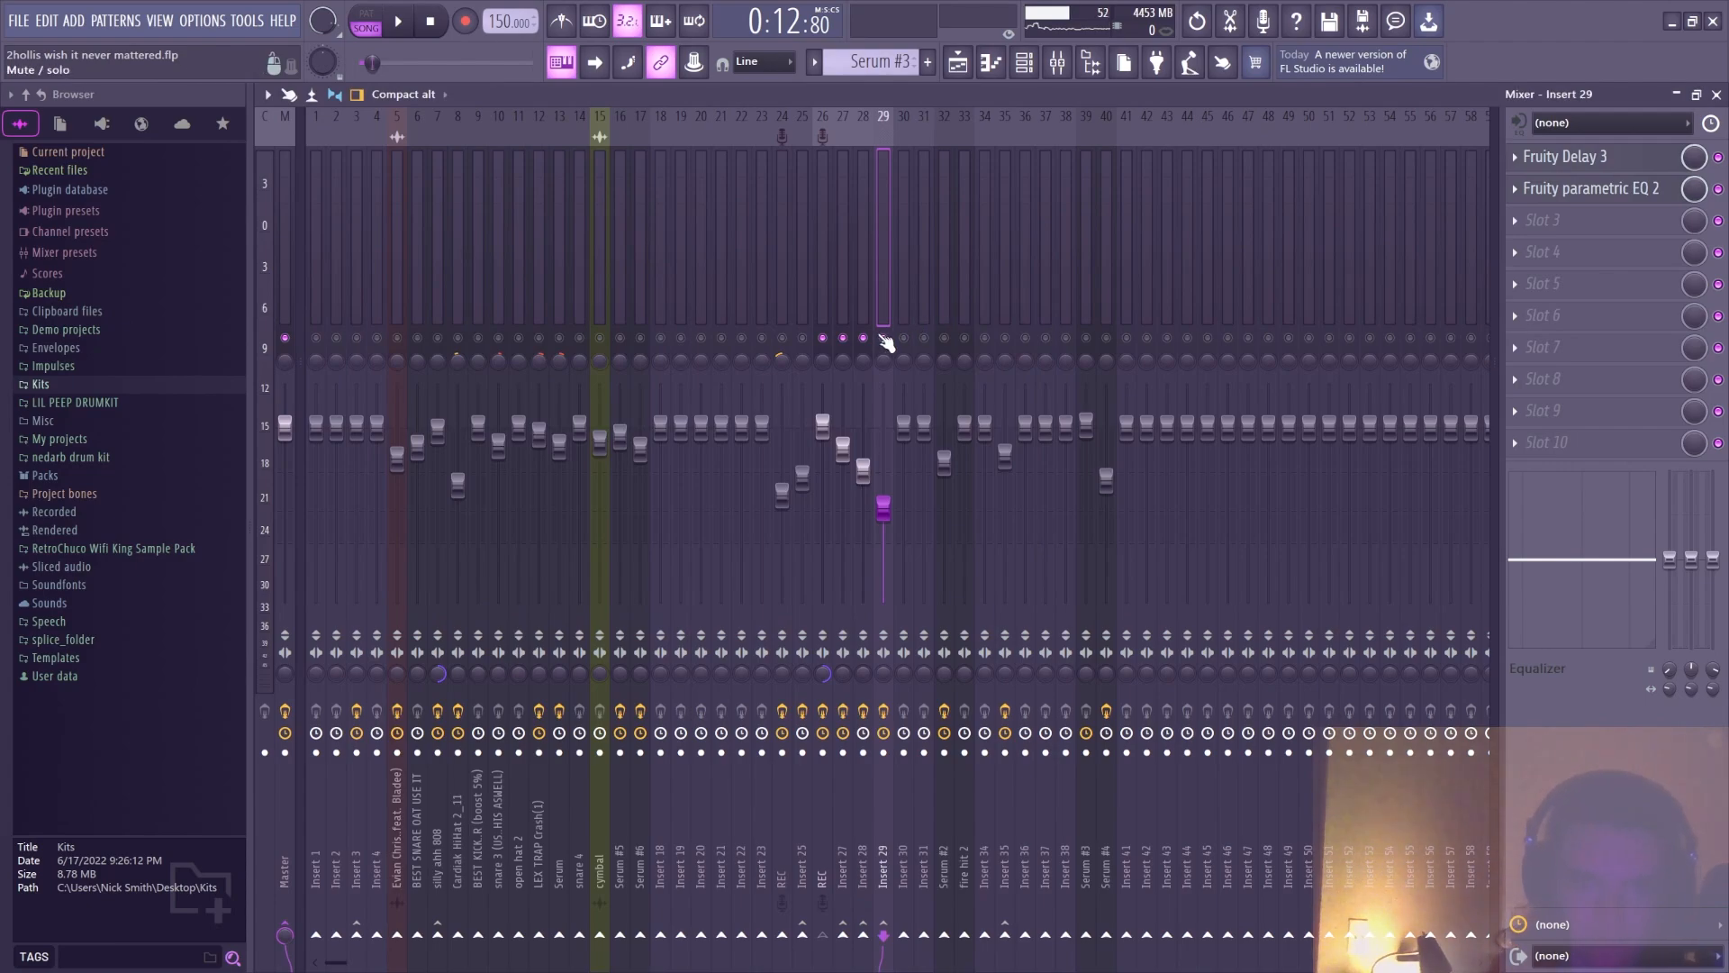
Return to the playlist and play the transition around bar 65, examining the clips of the second drop
key(F5)
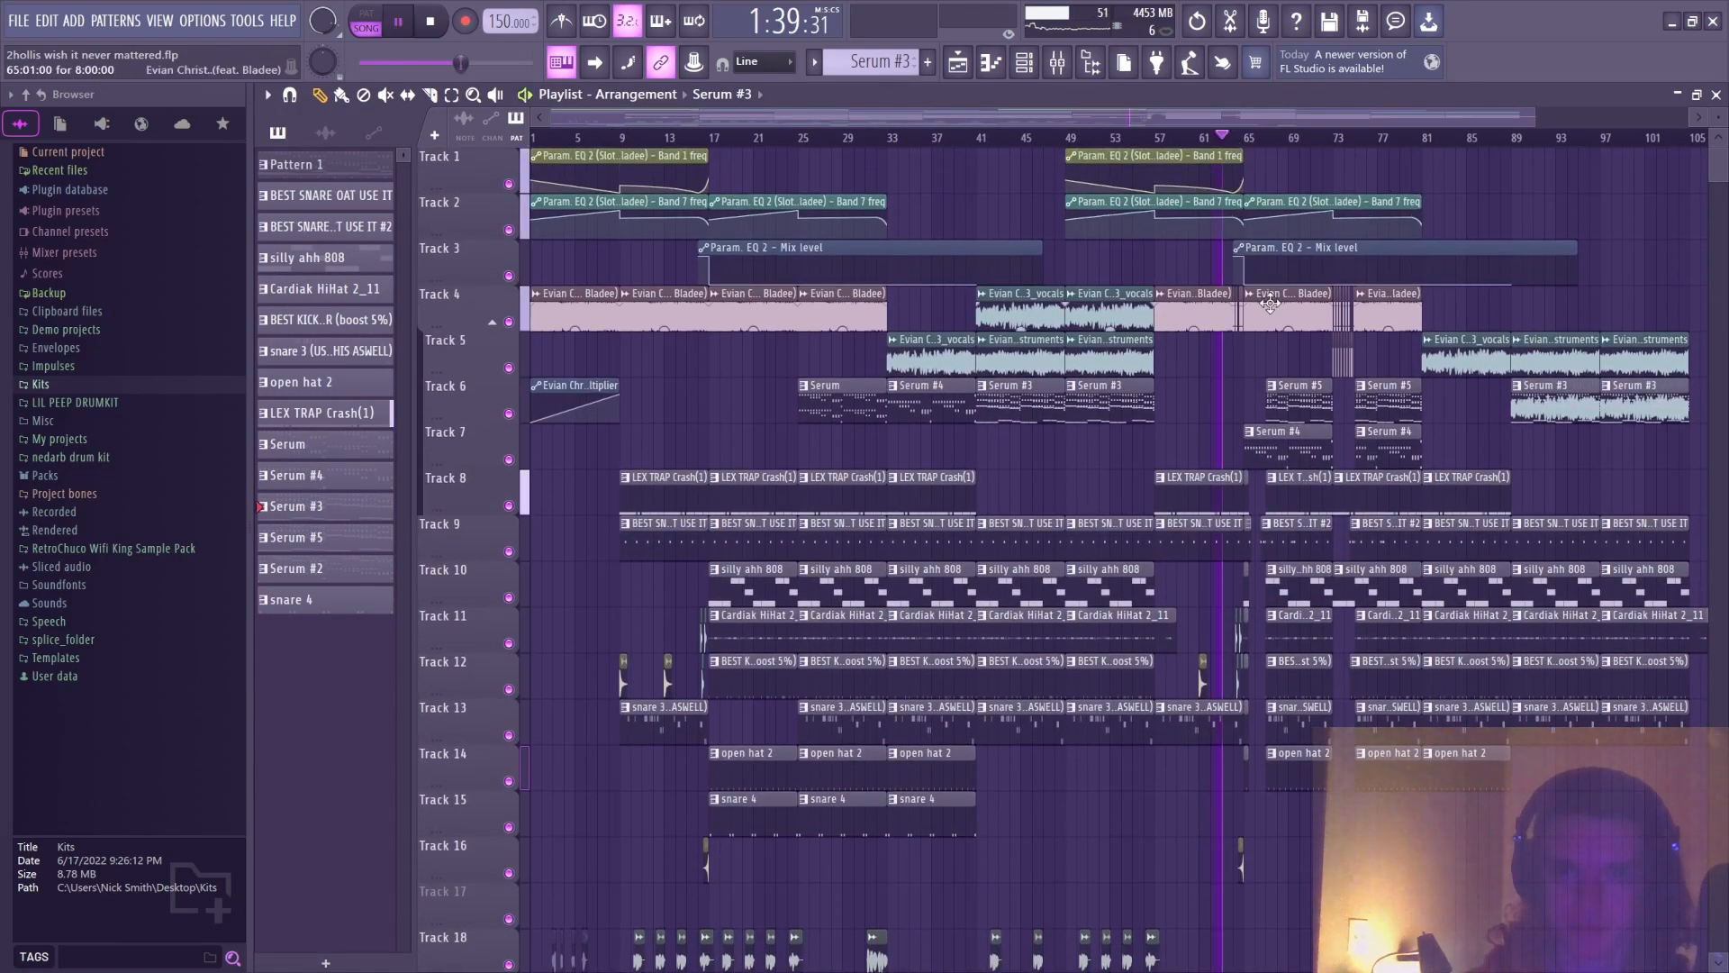
scroll(1207, 126, up, 6)
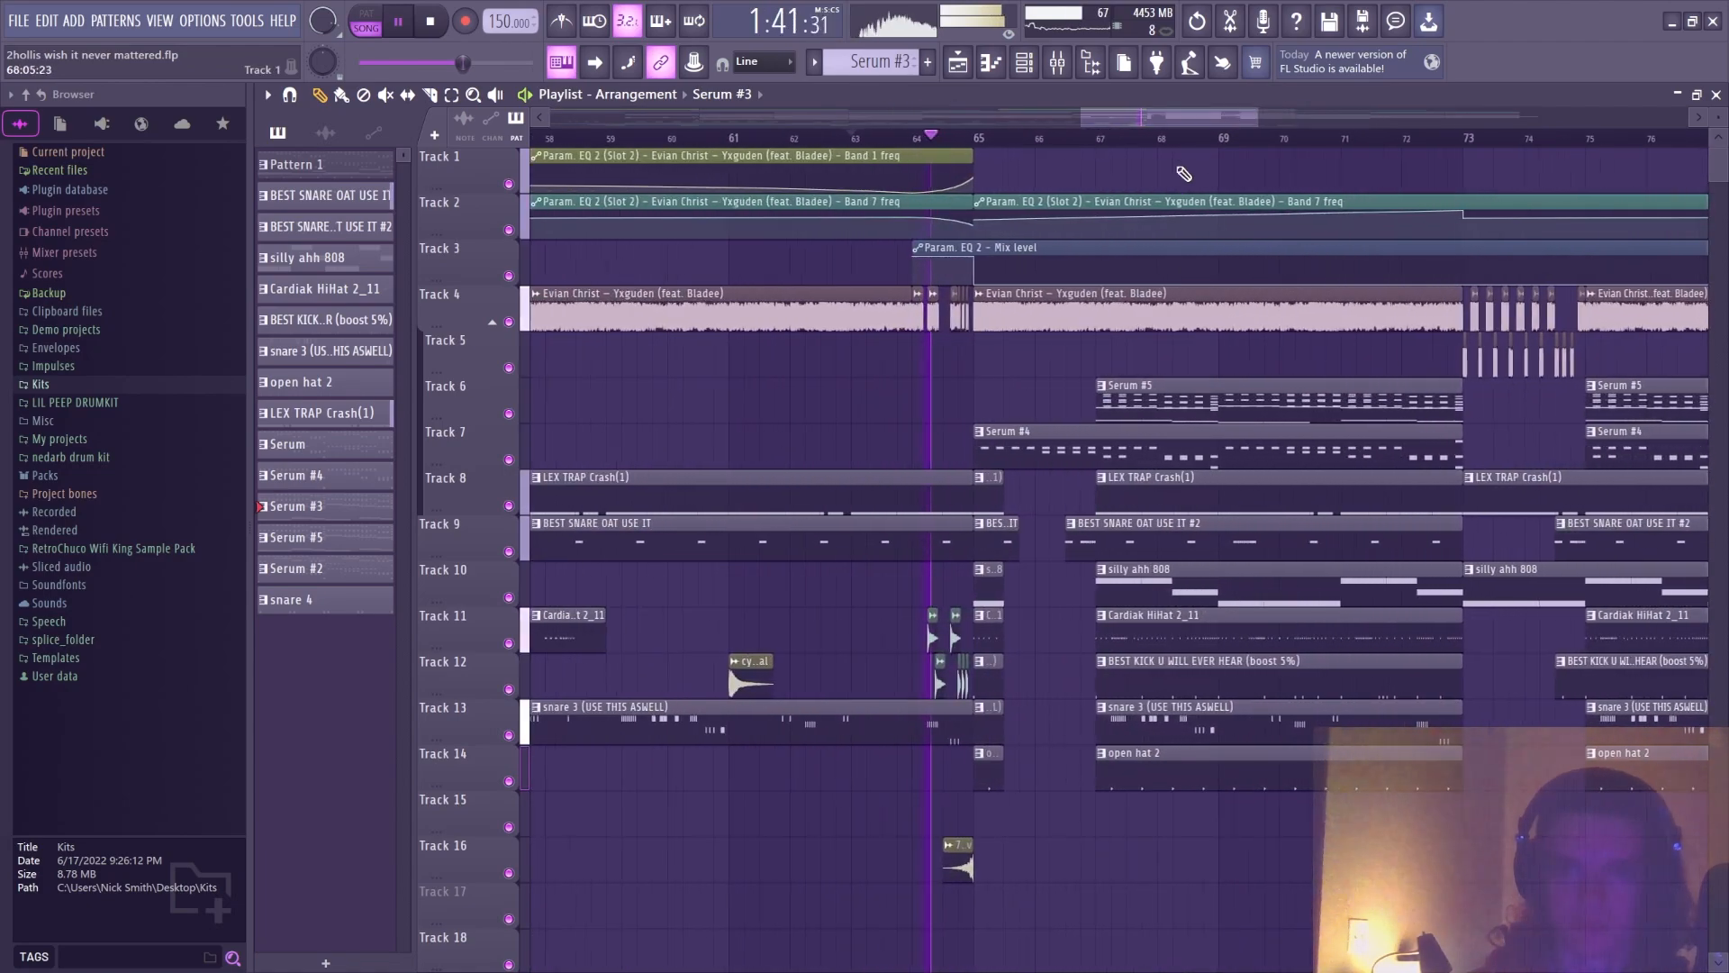
scroll(1072, 414, down, 4)
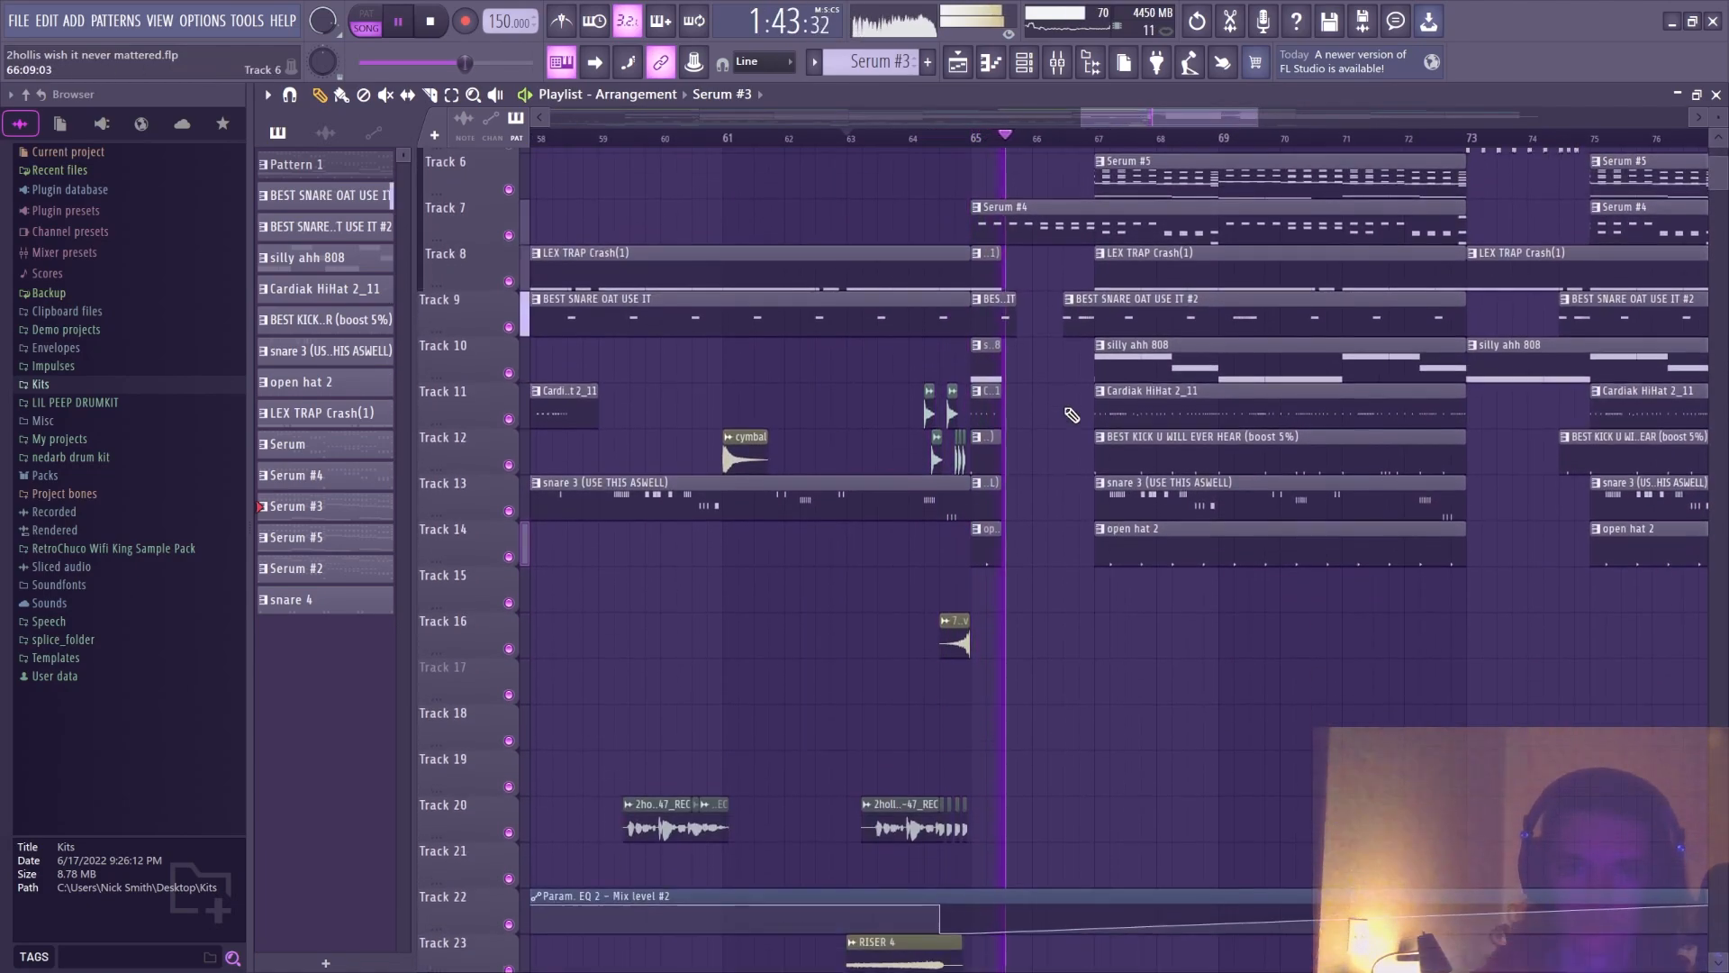
scroll(1139, 438, up, 2)
scroll(1139, 439, up, 3)
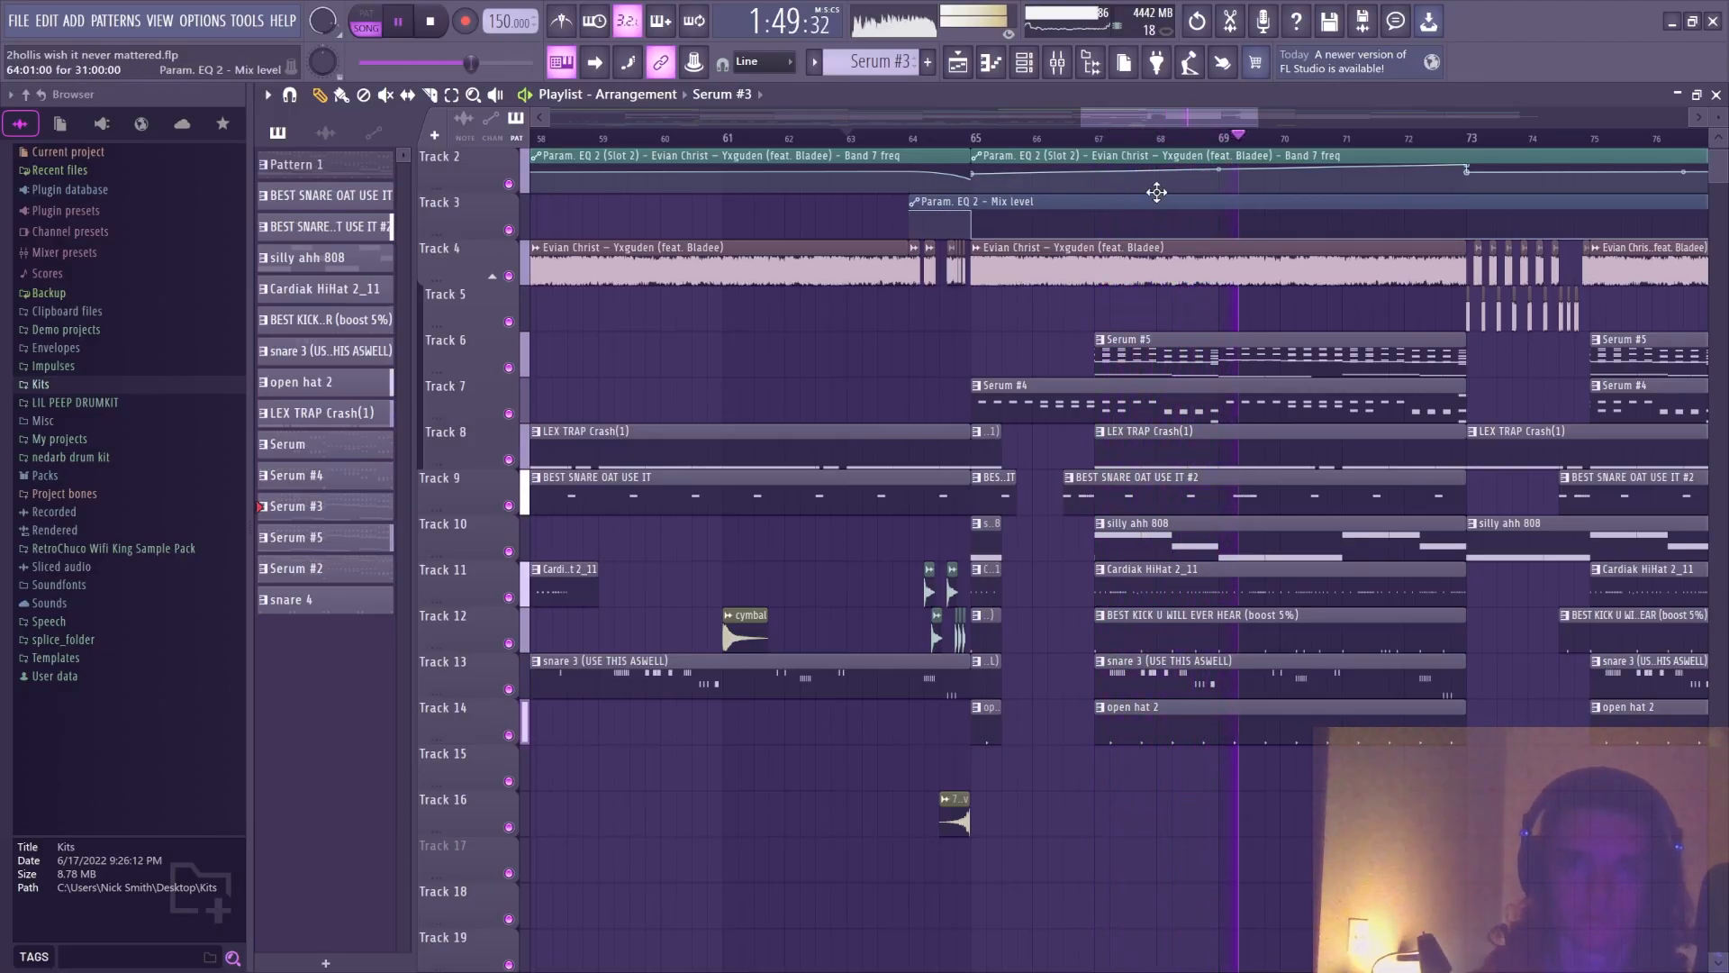
scroll(1242, 133, down, 2)
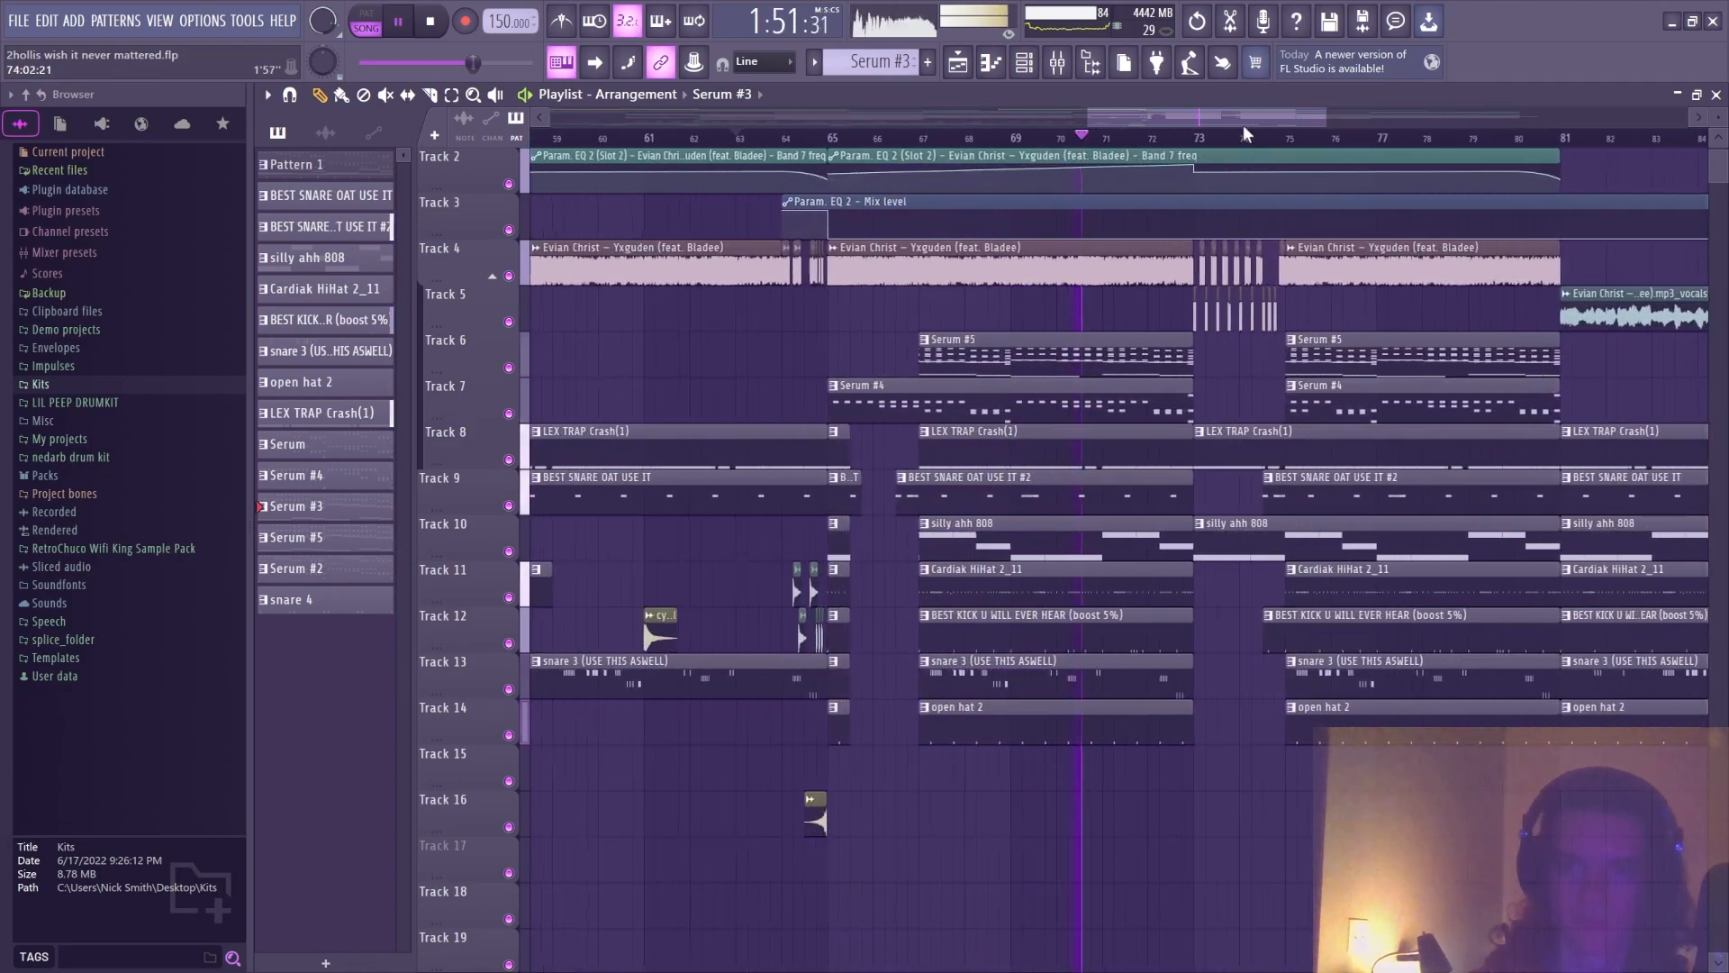
key(space)
Mute the drum, riser, vocal and sample tracks around bar 64 and play the transition to examine its individual layers
scroll(772, 140, up, 3)
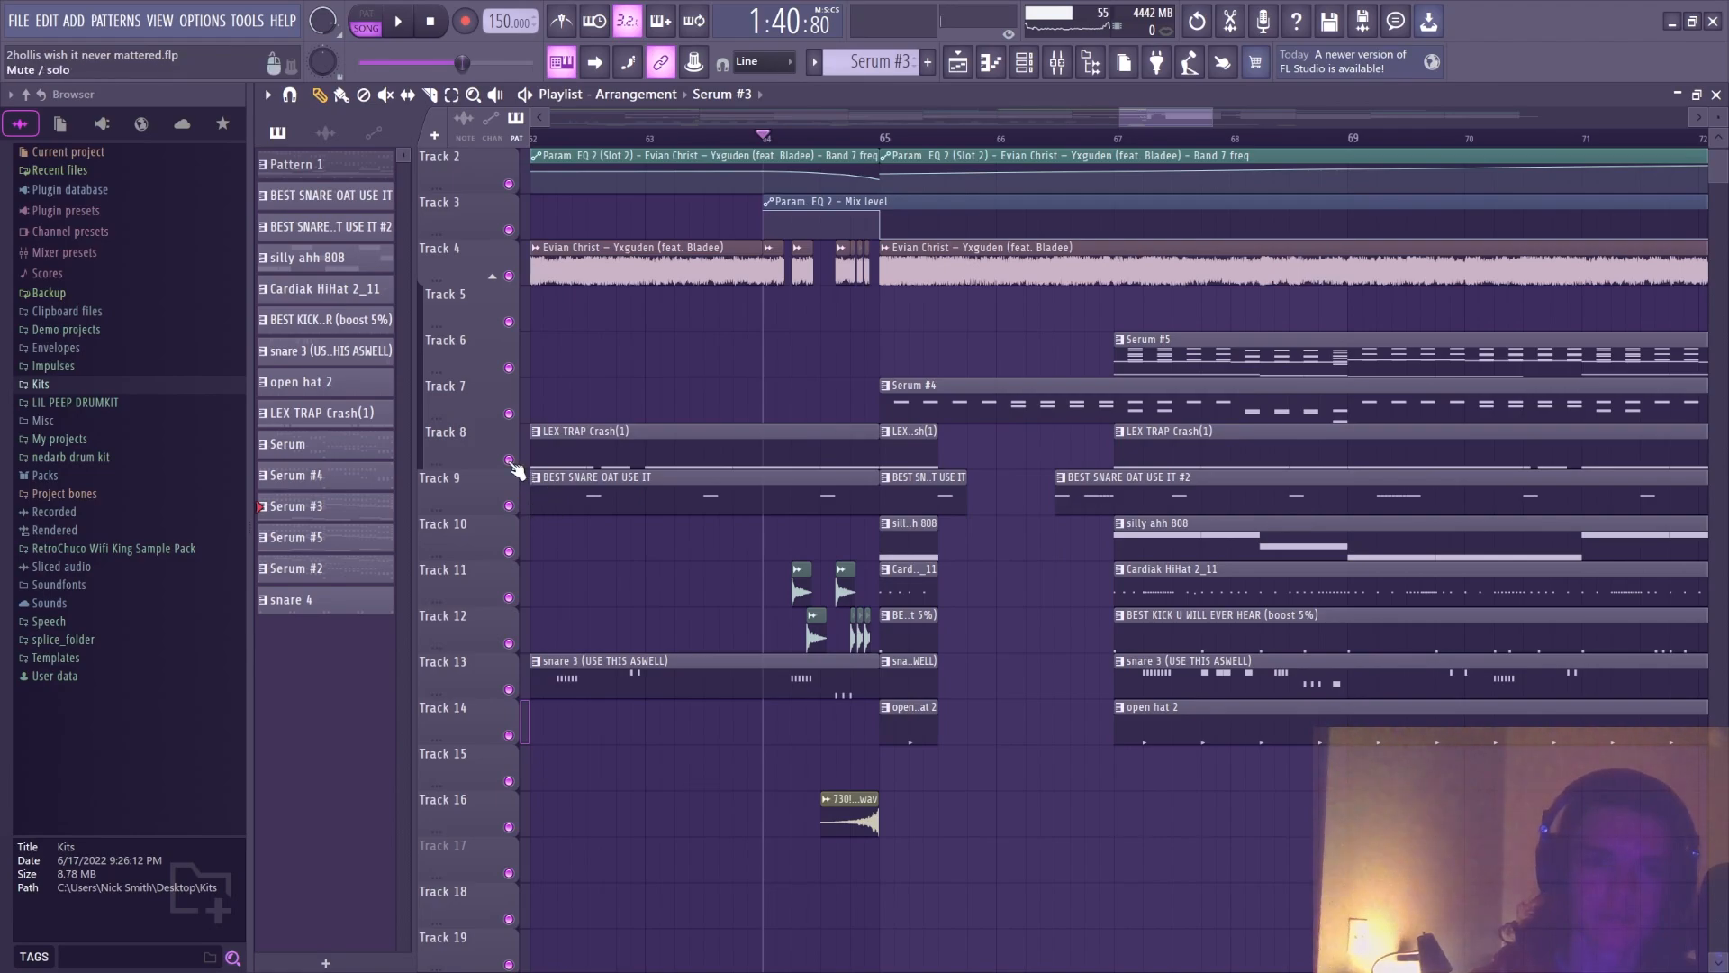
key(space)
scroll(764, 360, up, 2)
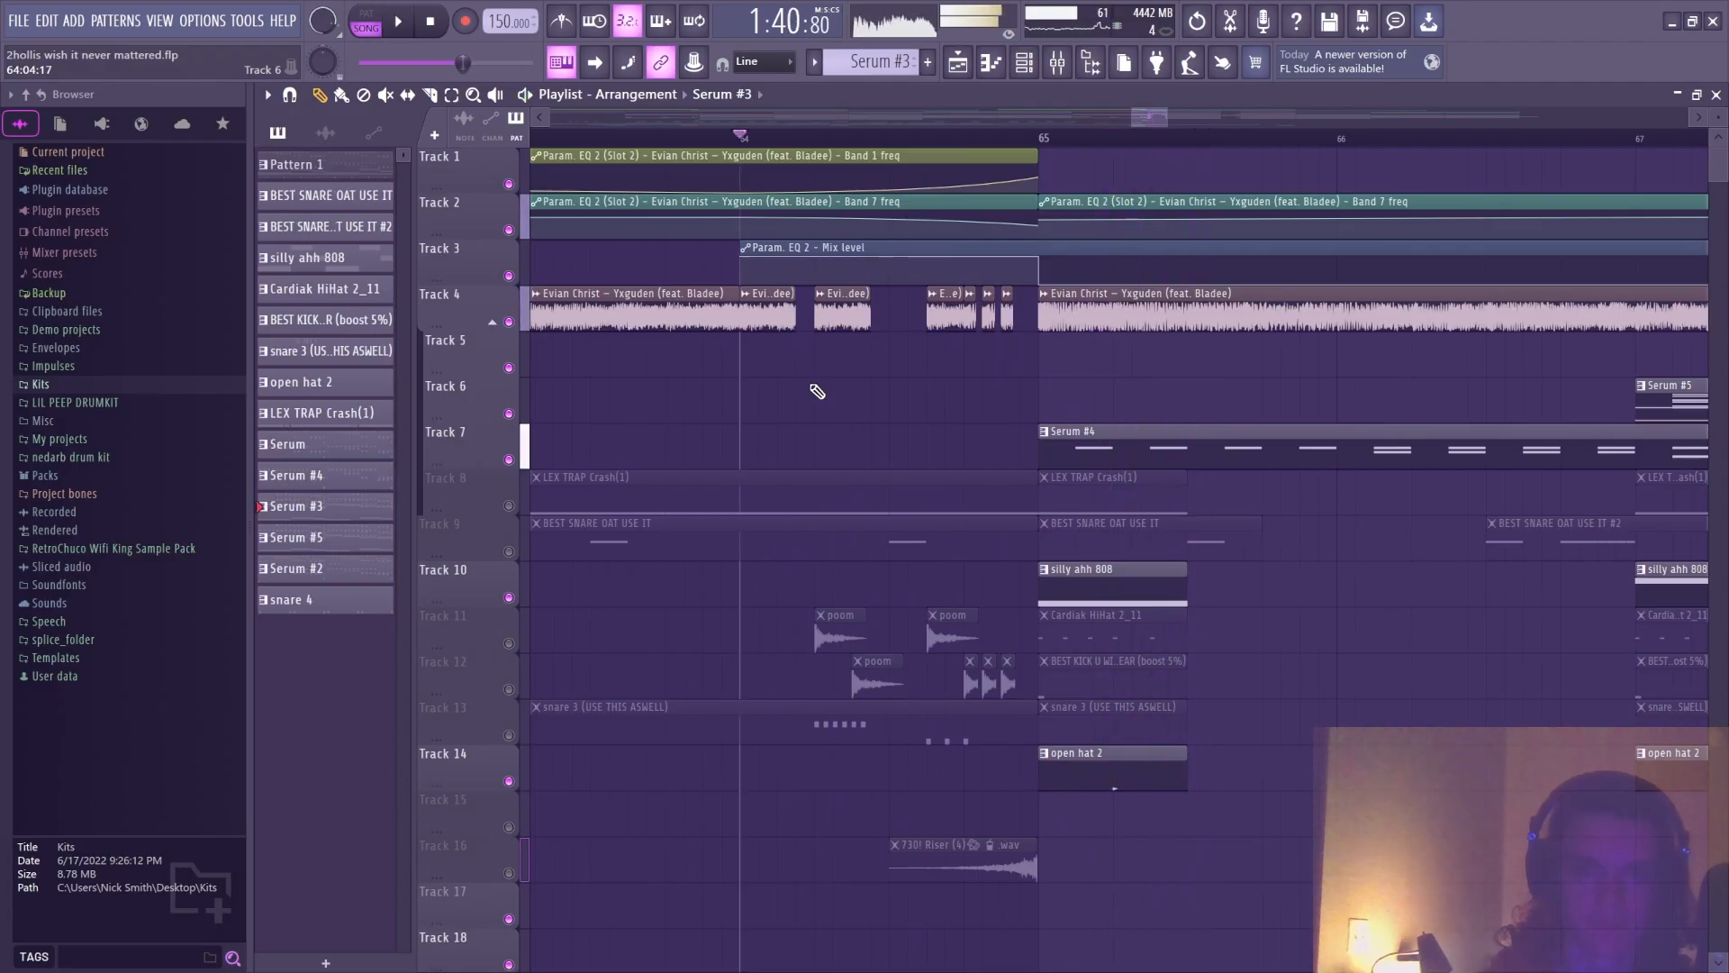
scroll(599, 503, down, 4)
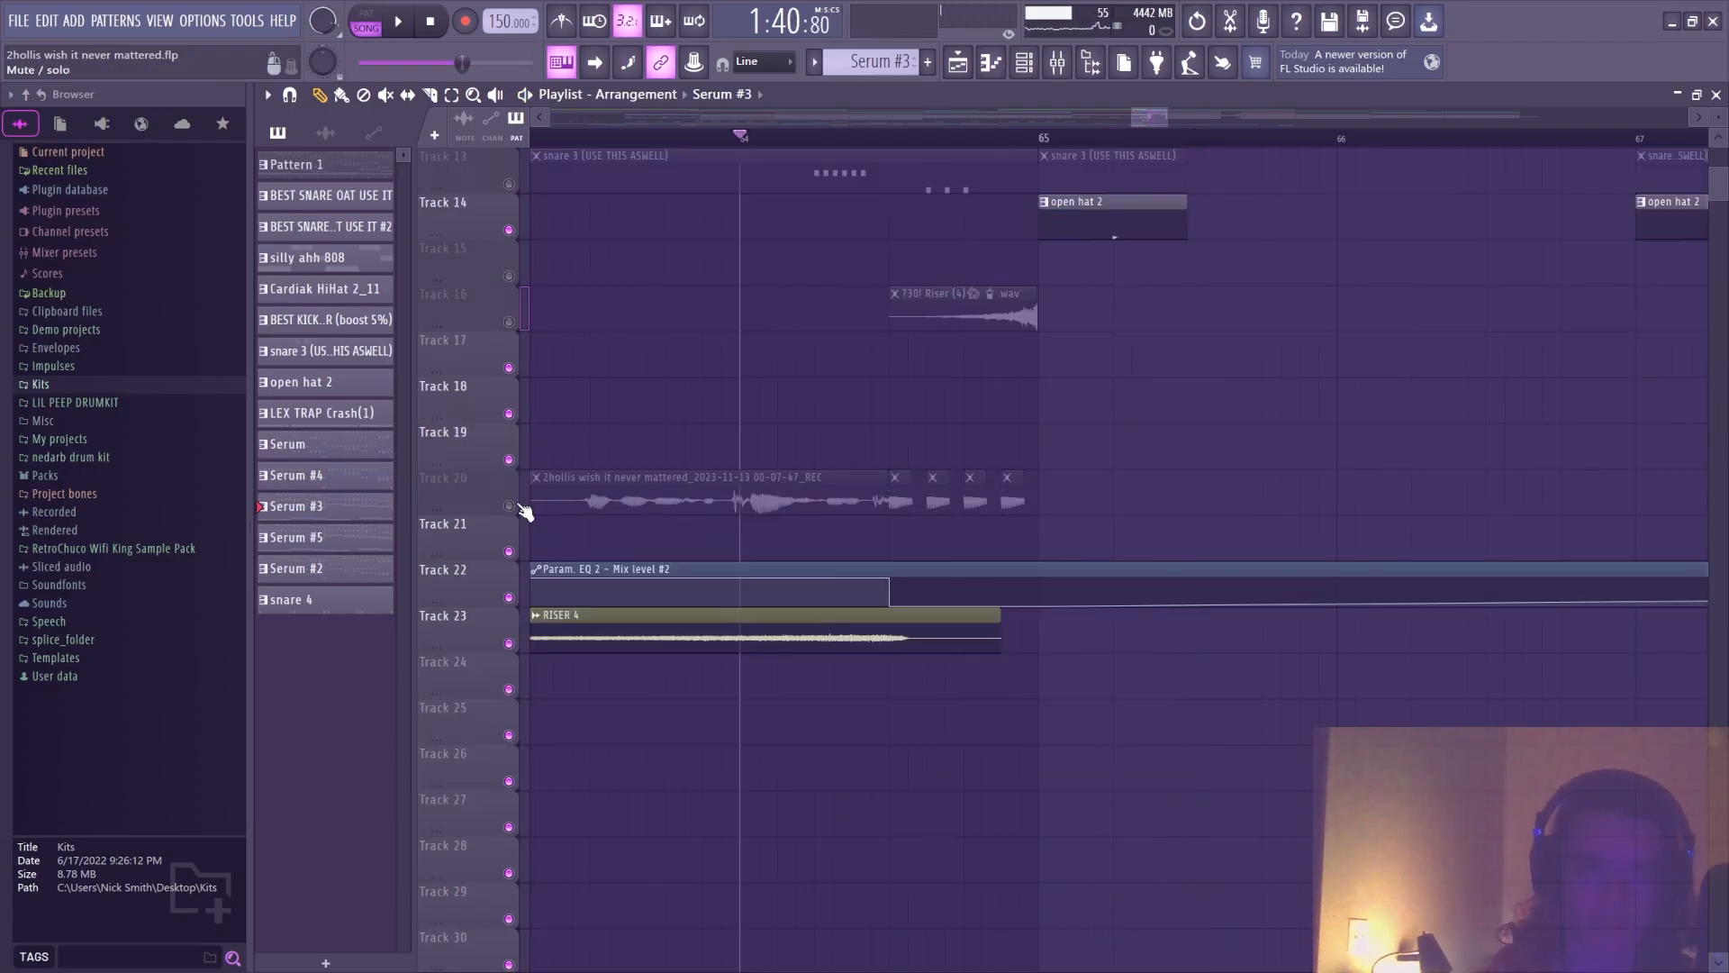
scroll(524, 511, up, 4)
key(space)
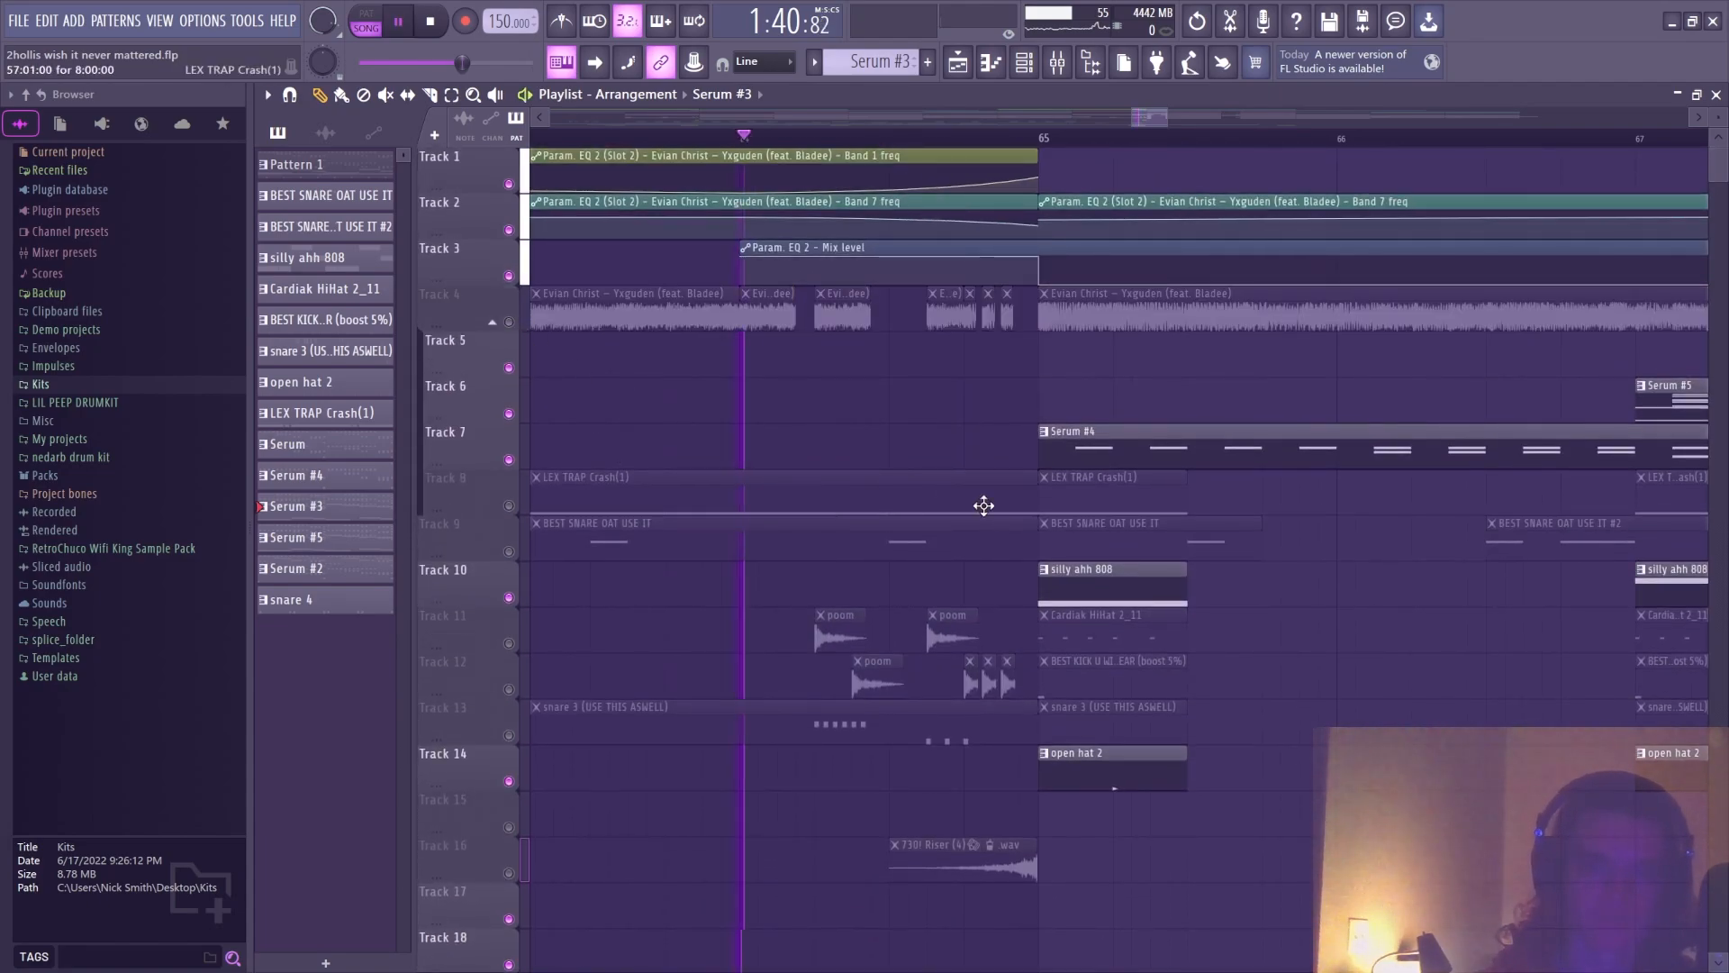
Play the chopped sample section from bar 73 and examine how its slices alternate between tracks 4 and 5
scroll(983, 506, down, 2)
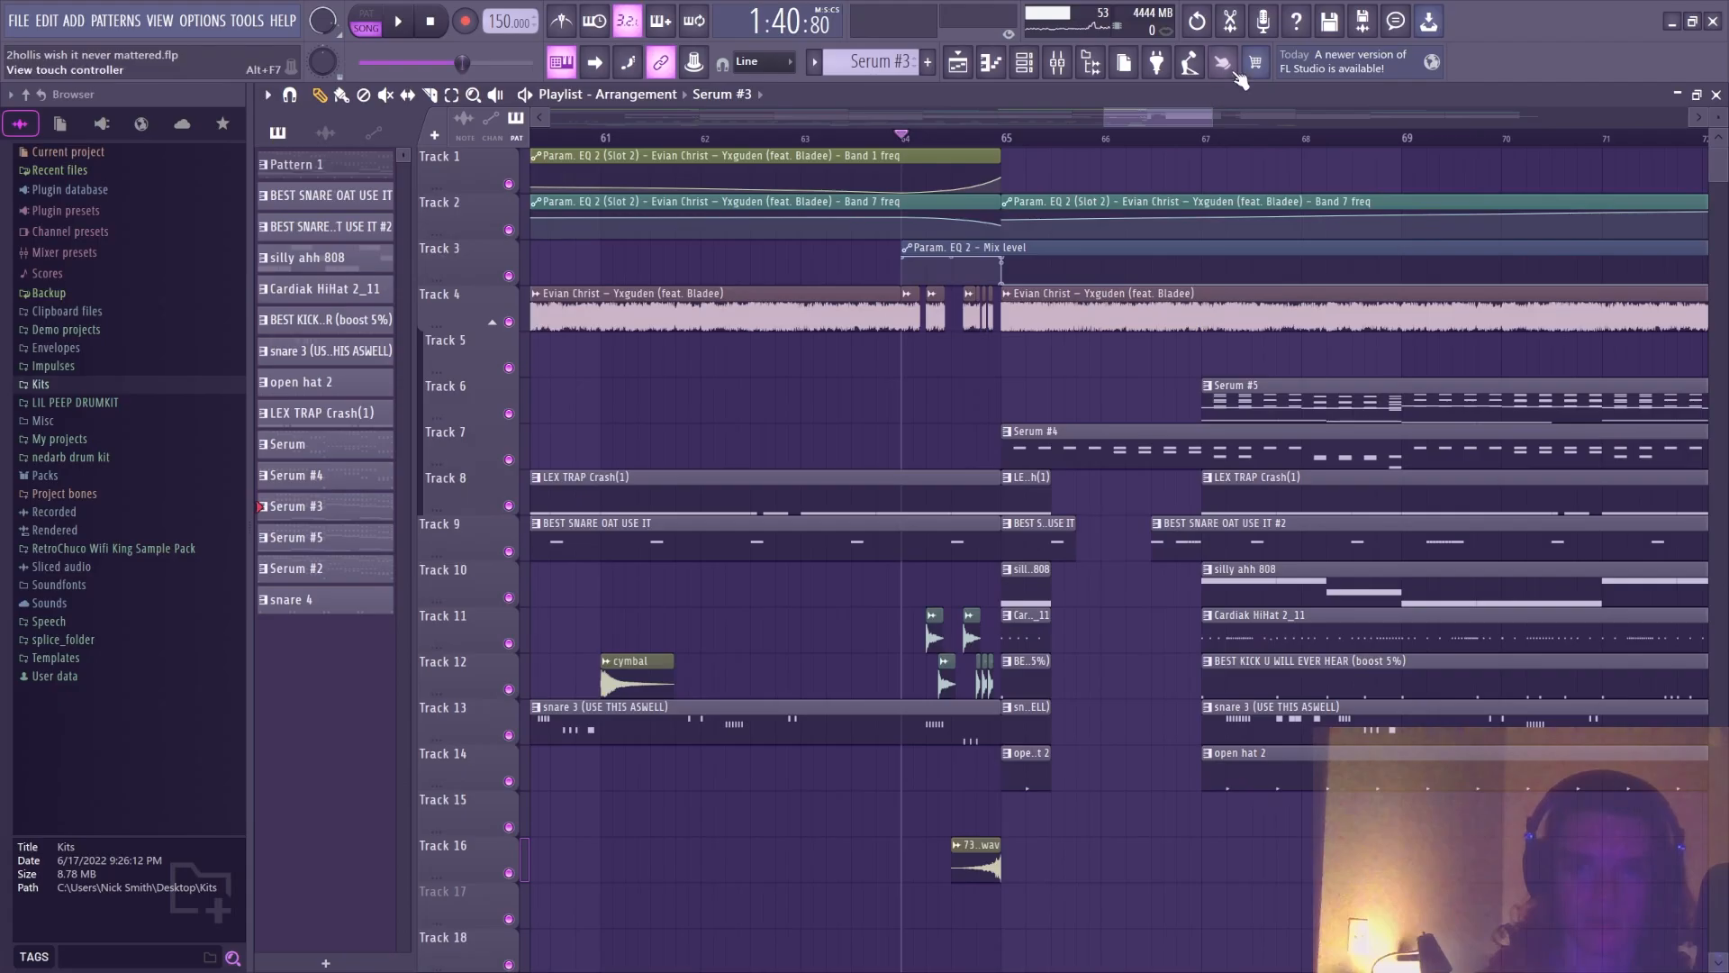
drag(1142, 117, 1299, 117)
click(1010, 136)
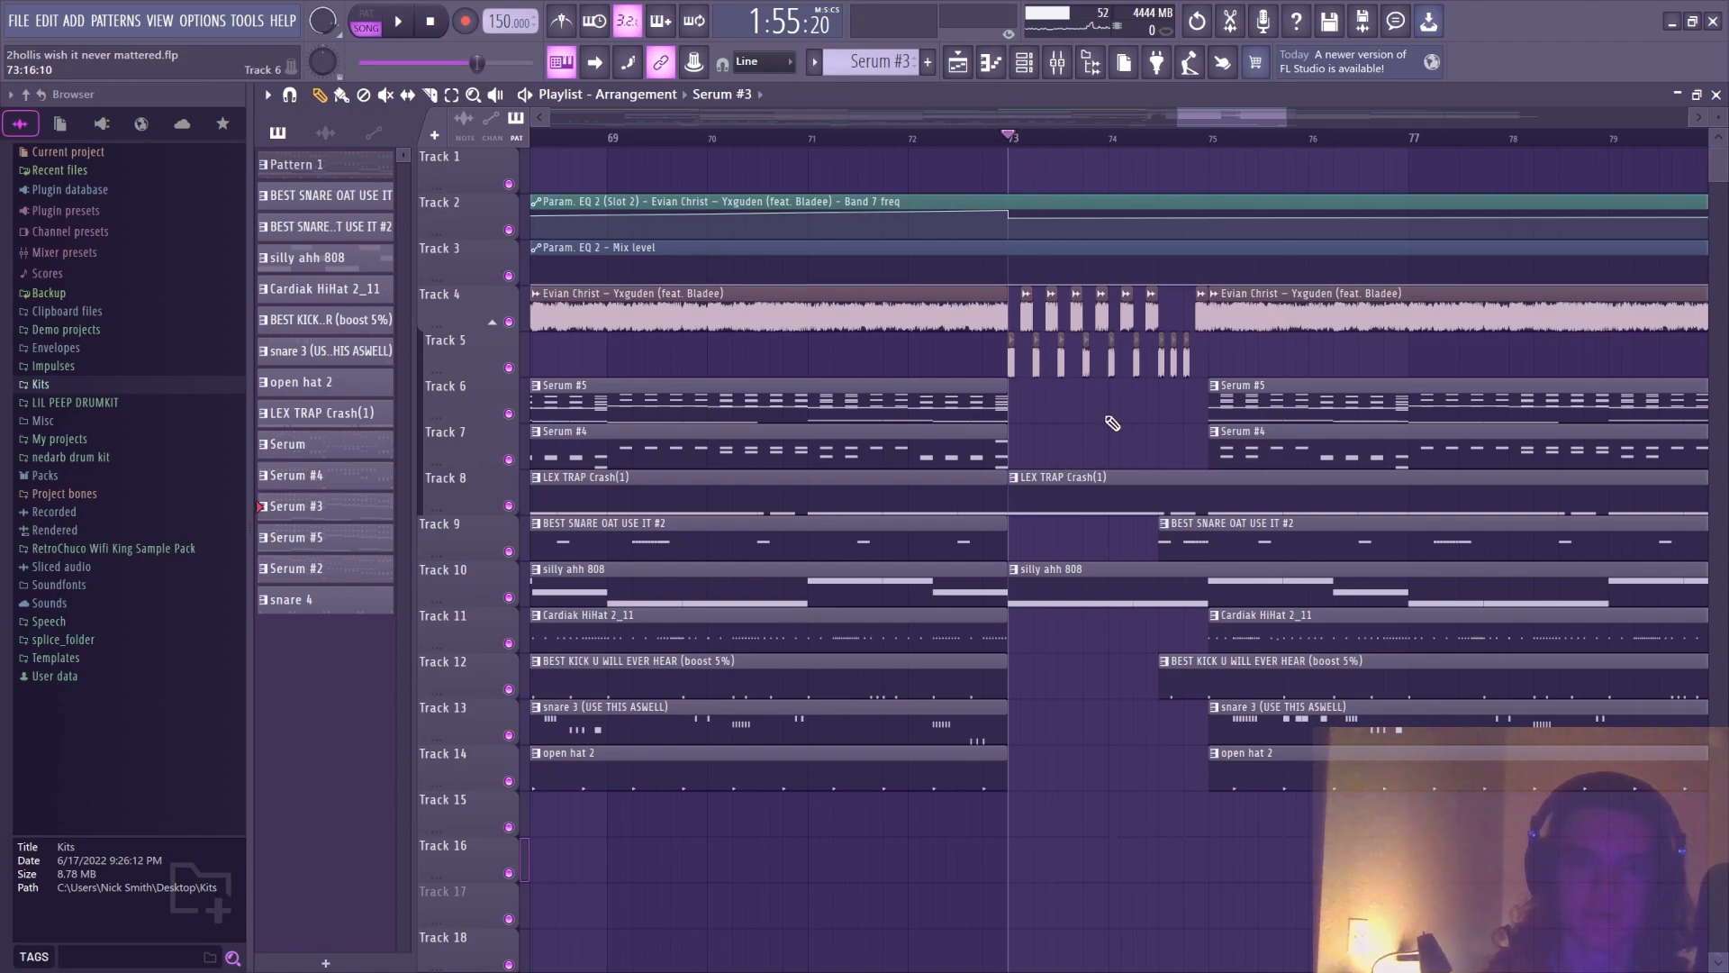
scroll(1117, 144, up, 3)
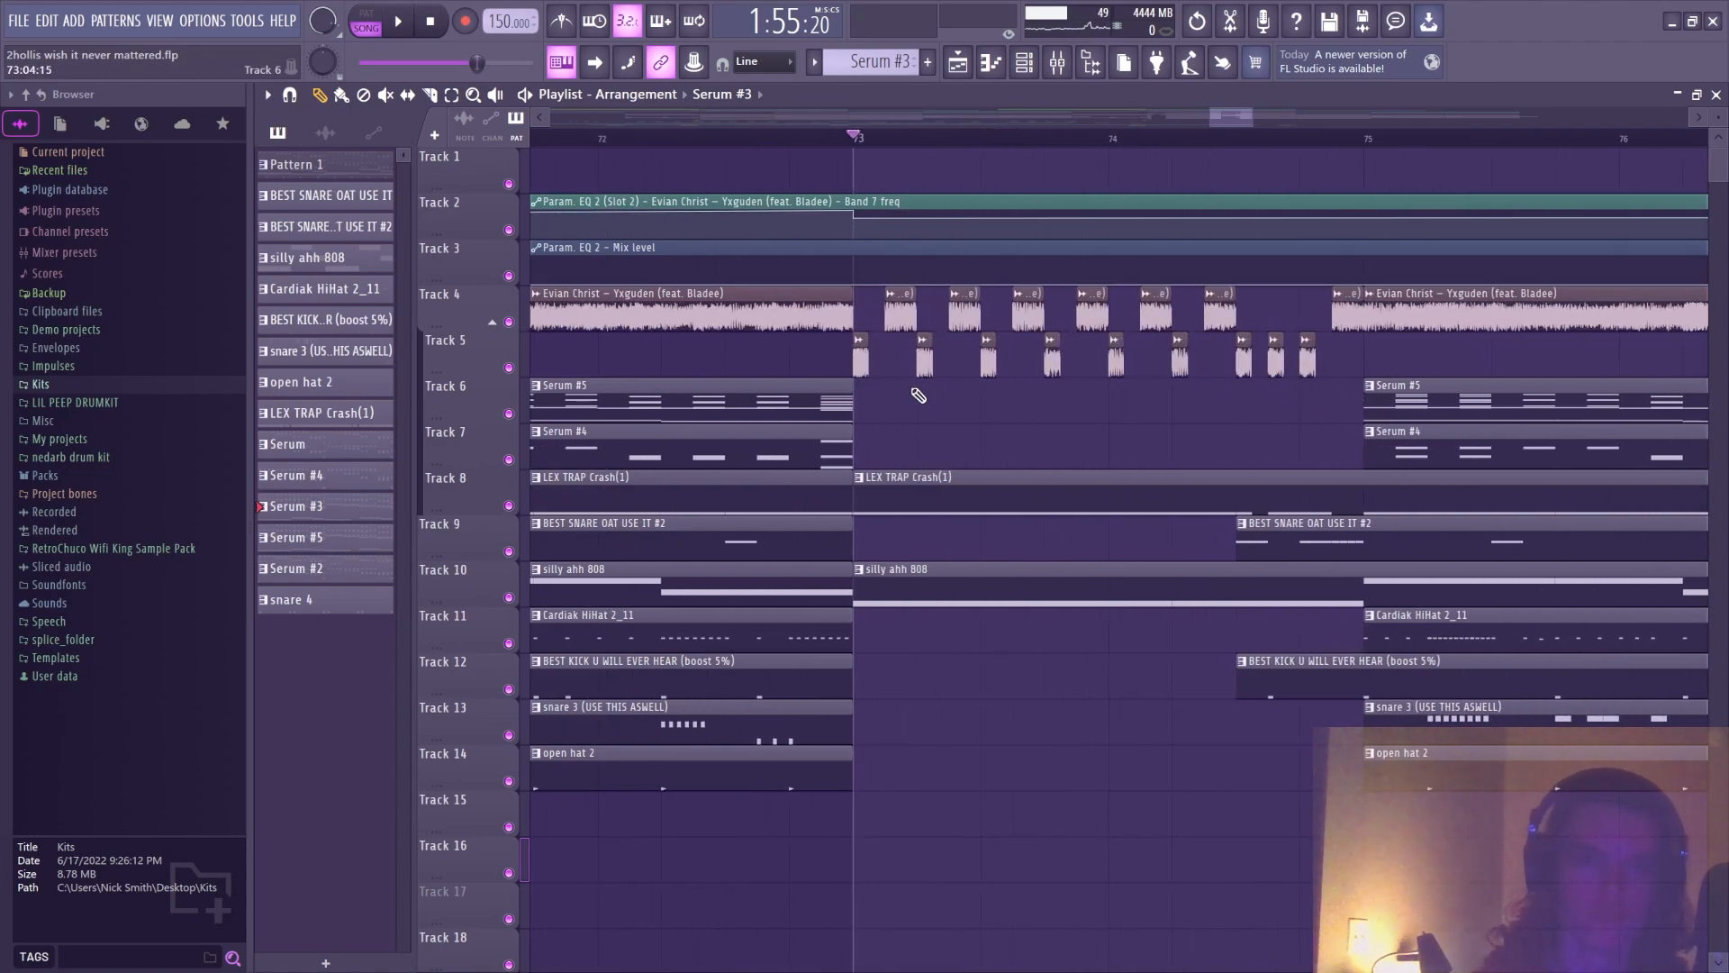
scroll(1038, 144, down, 3)
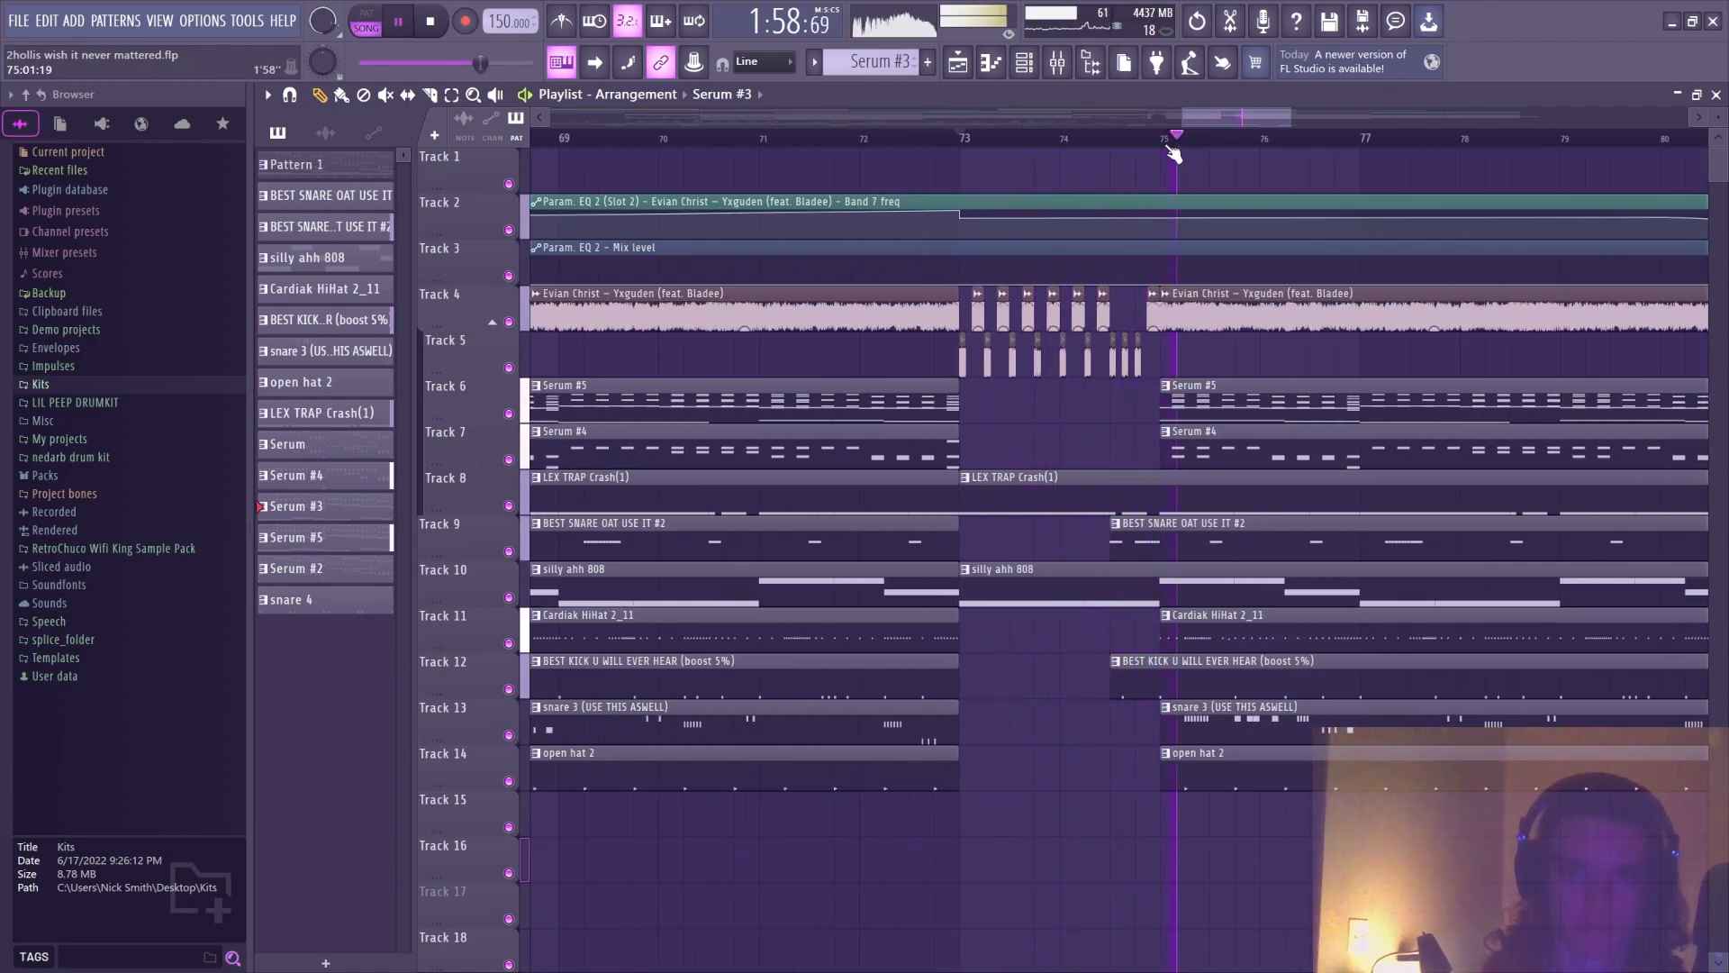
Show the whole arrangement, focus on the intro at bars 1 to 17, and play the song from the beginning
scroll(1170, 147, down, 5)
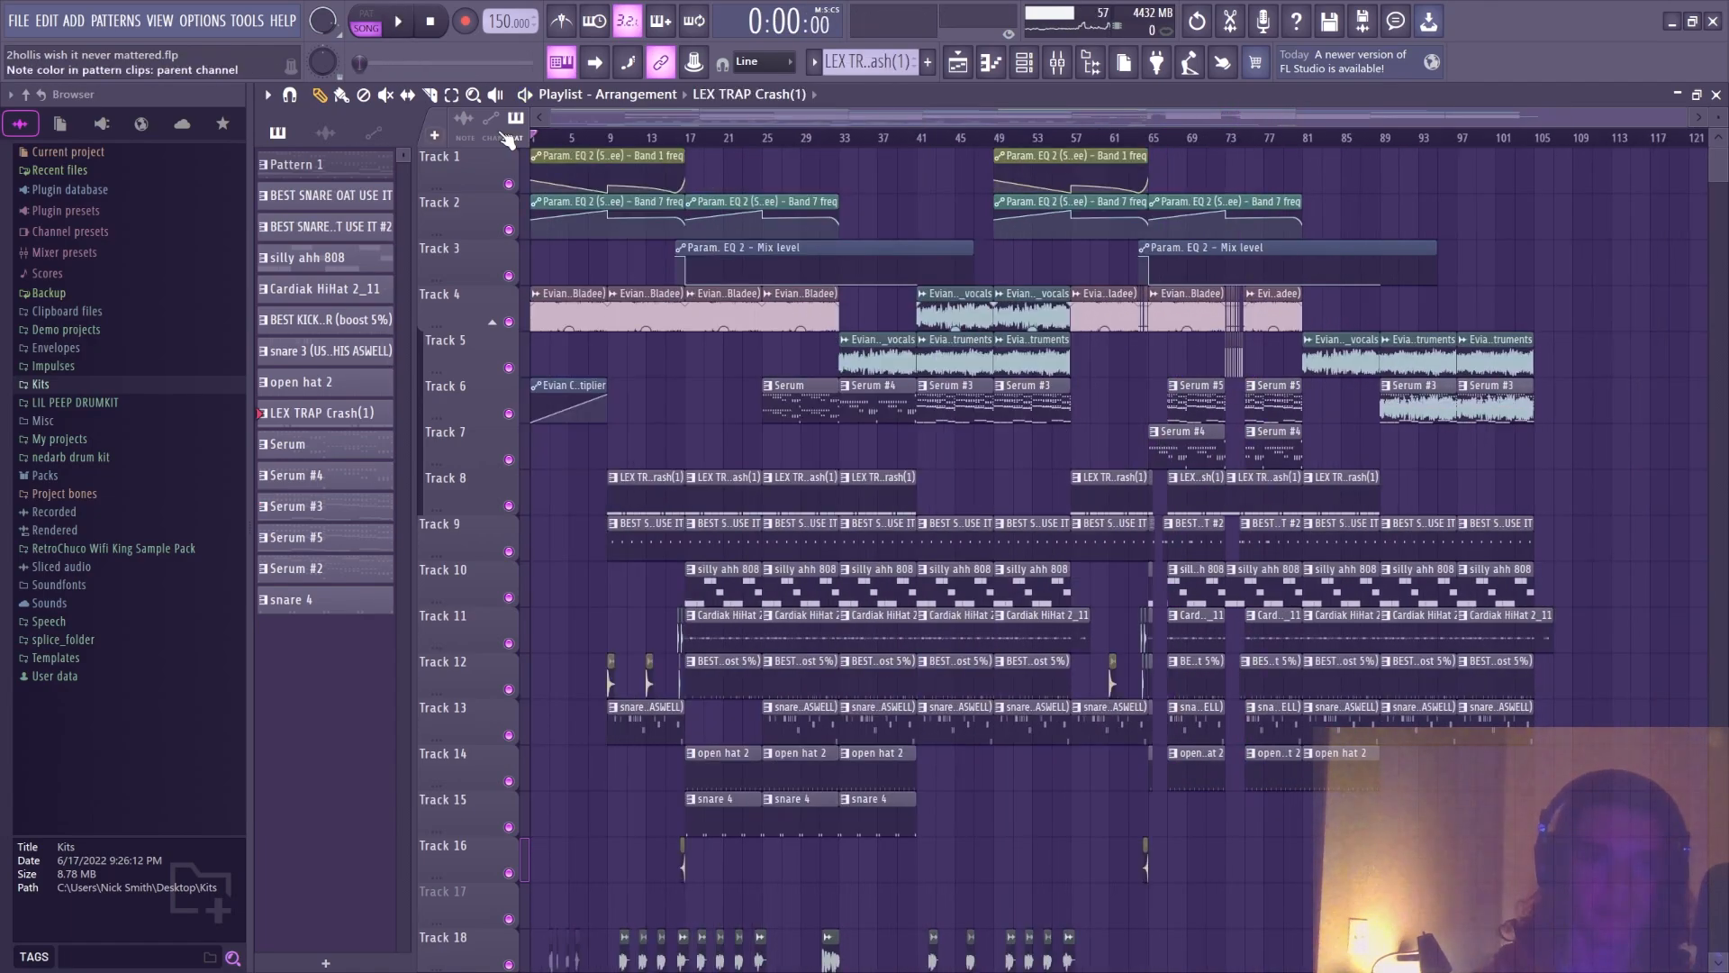
scroll(581, 137, up, 4)
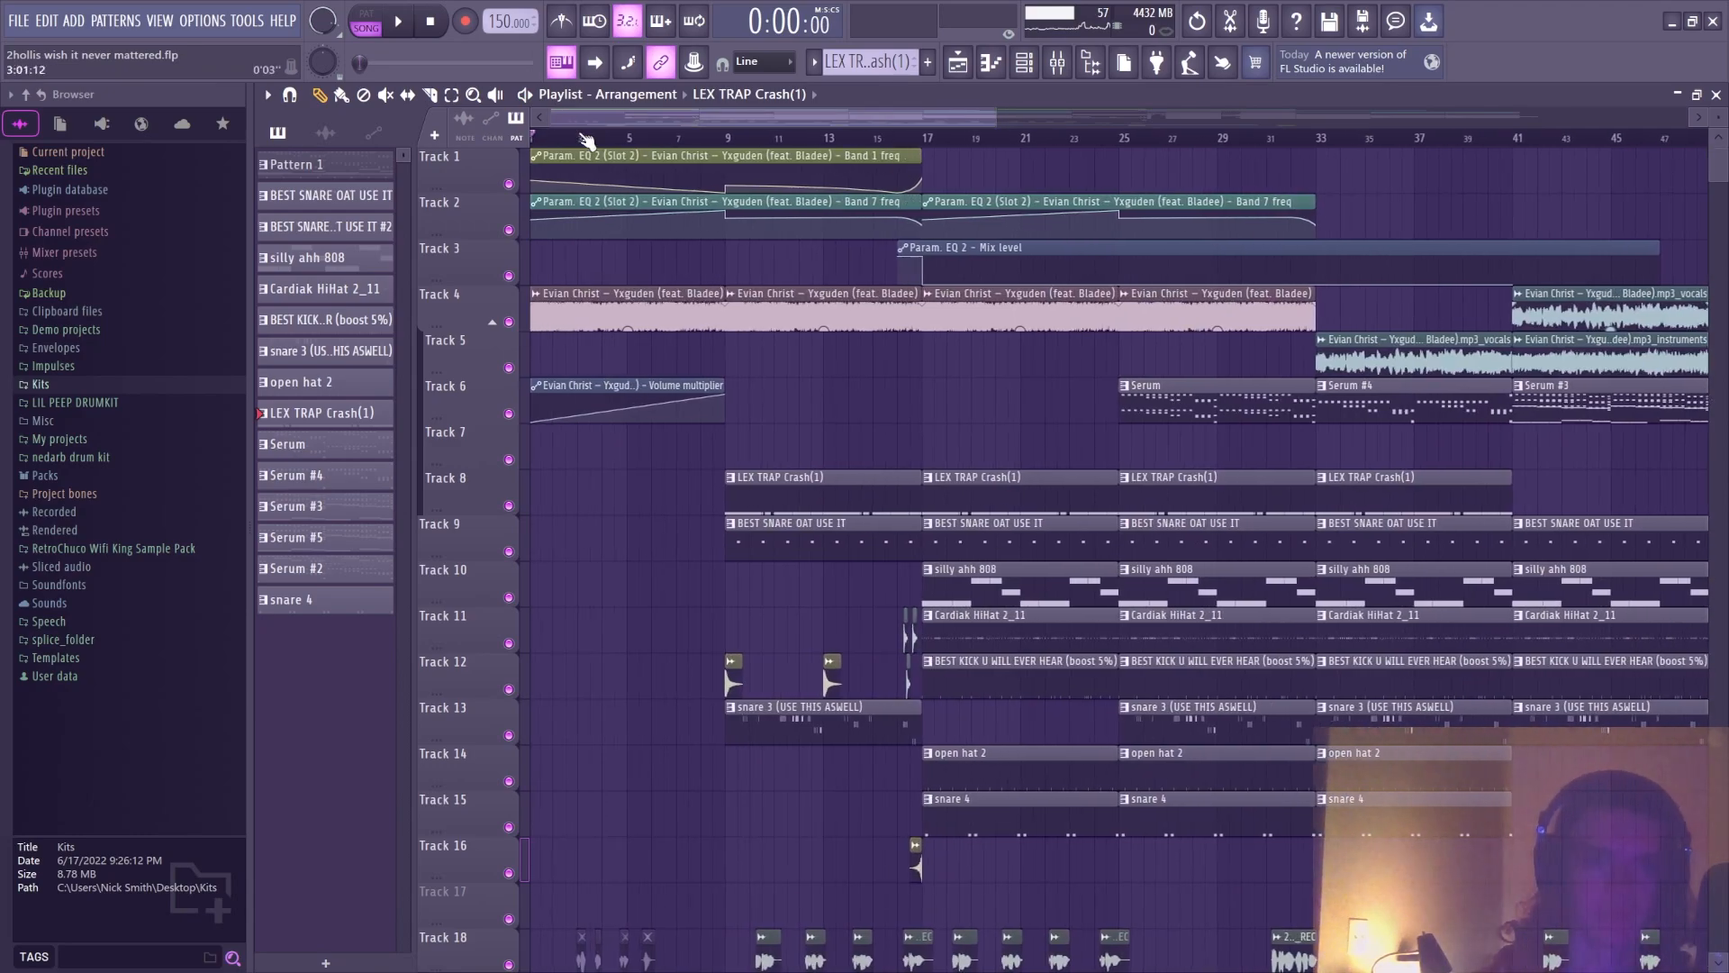
scroll(618, 115, up, 4)
drag(1718, 118, 1724, 125)
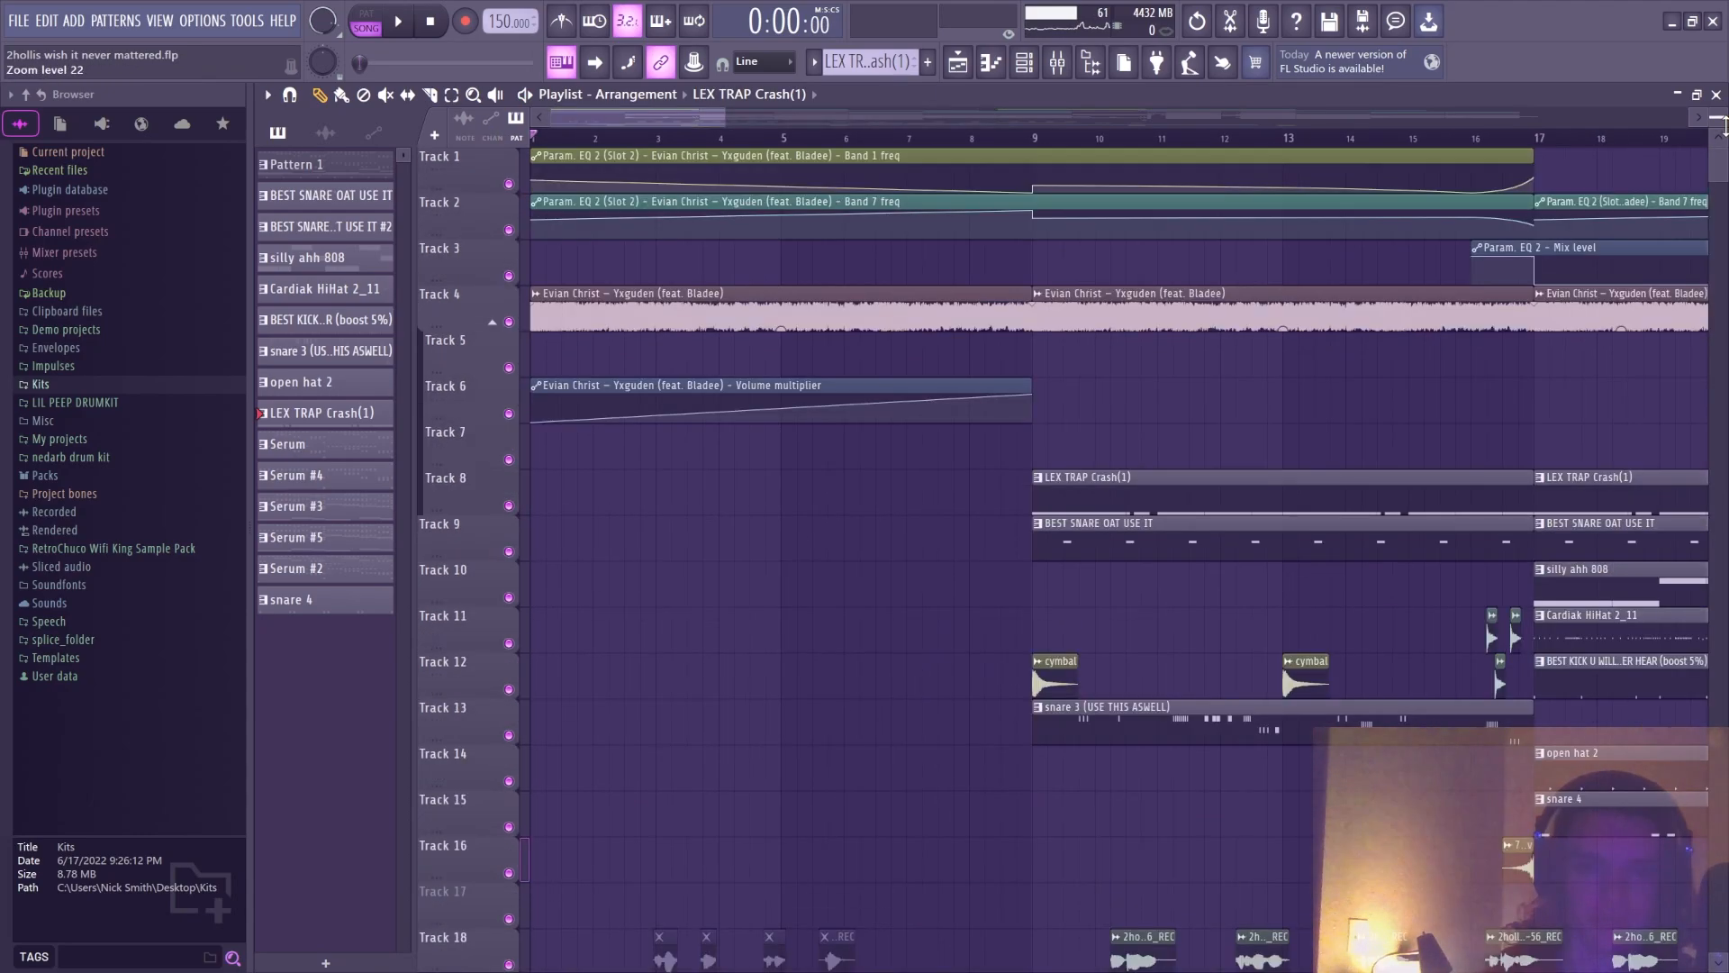
click(406, 33)
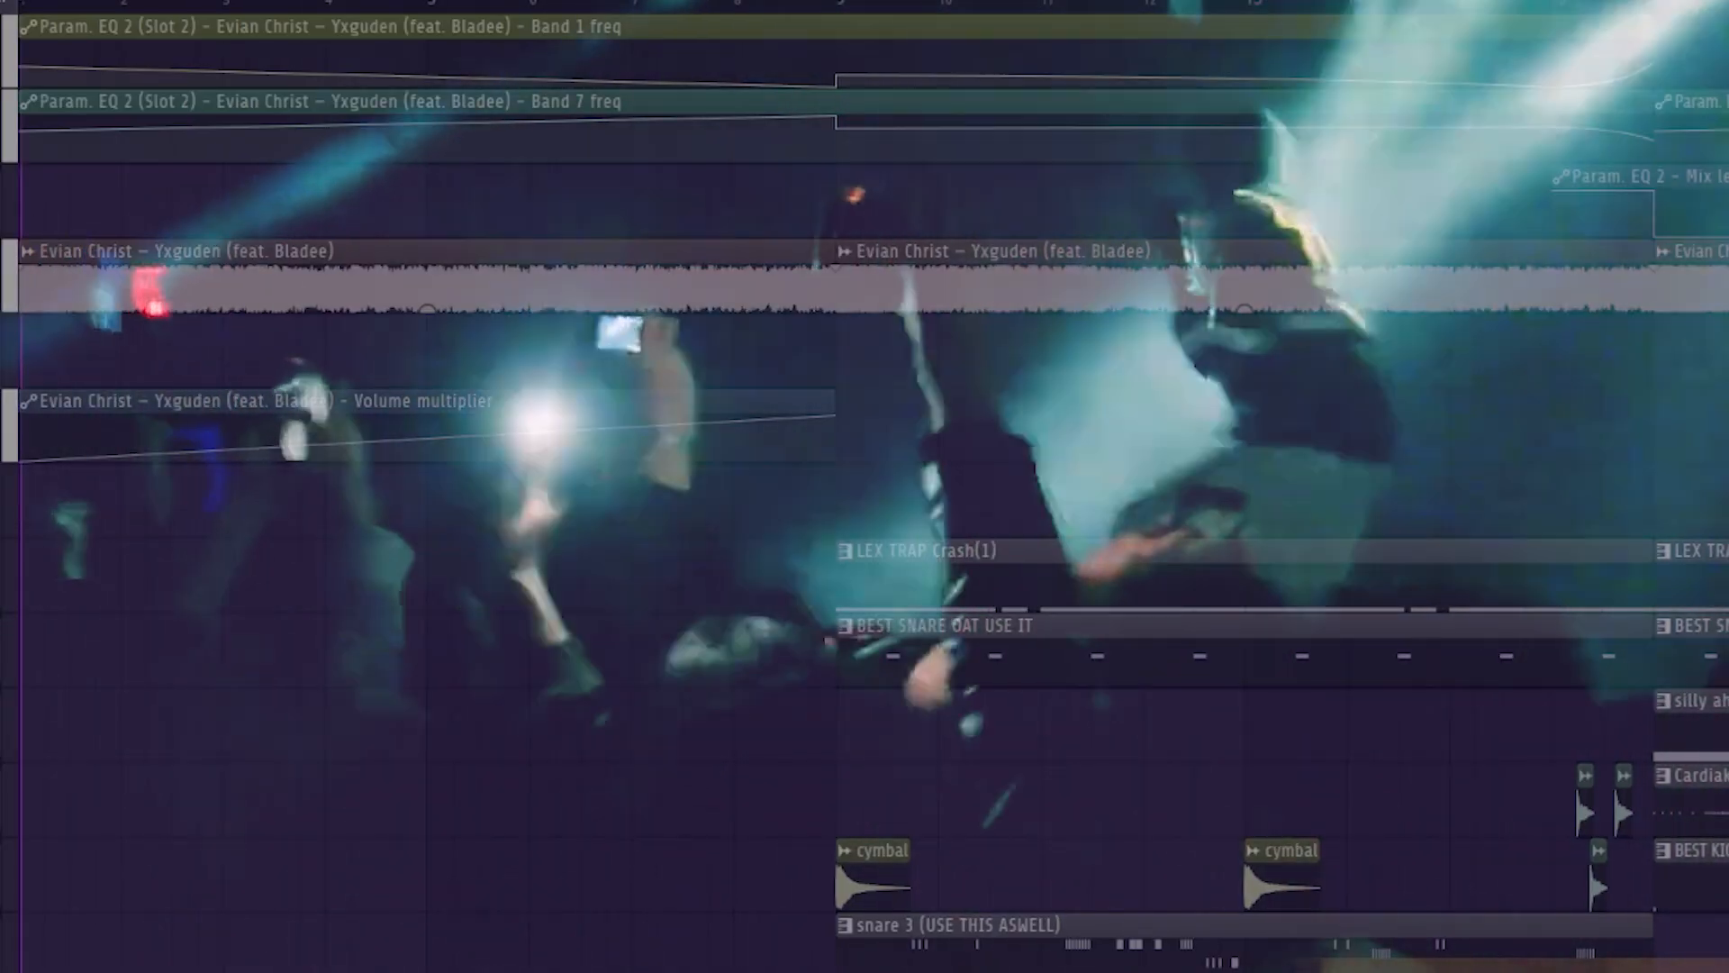